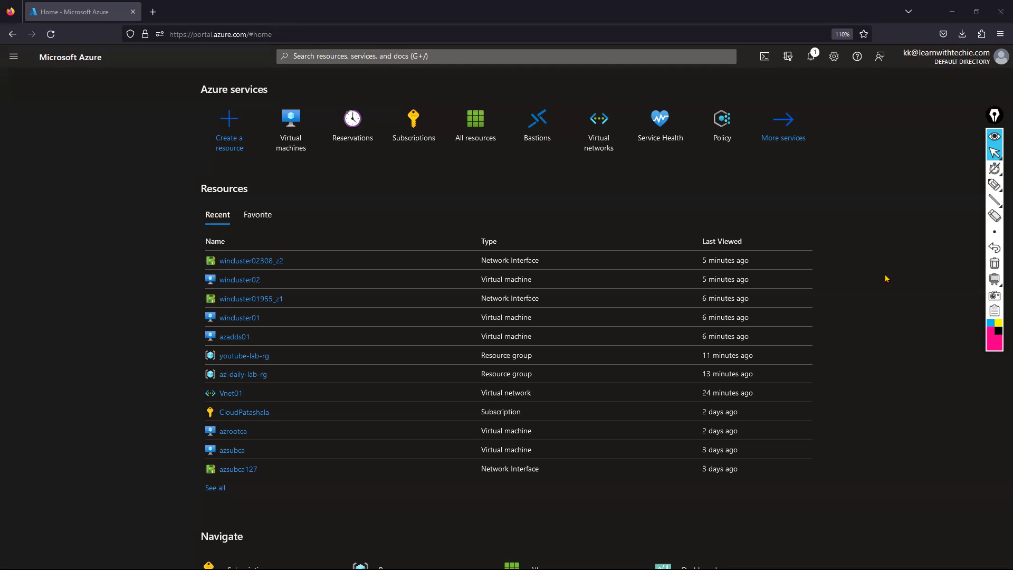
Open the Virtual machines list and mark up the wincluster01 and wincluster02 rows and their Windows OS.
{"action": "left_click", "coordinate": [297, 143]}
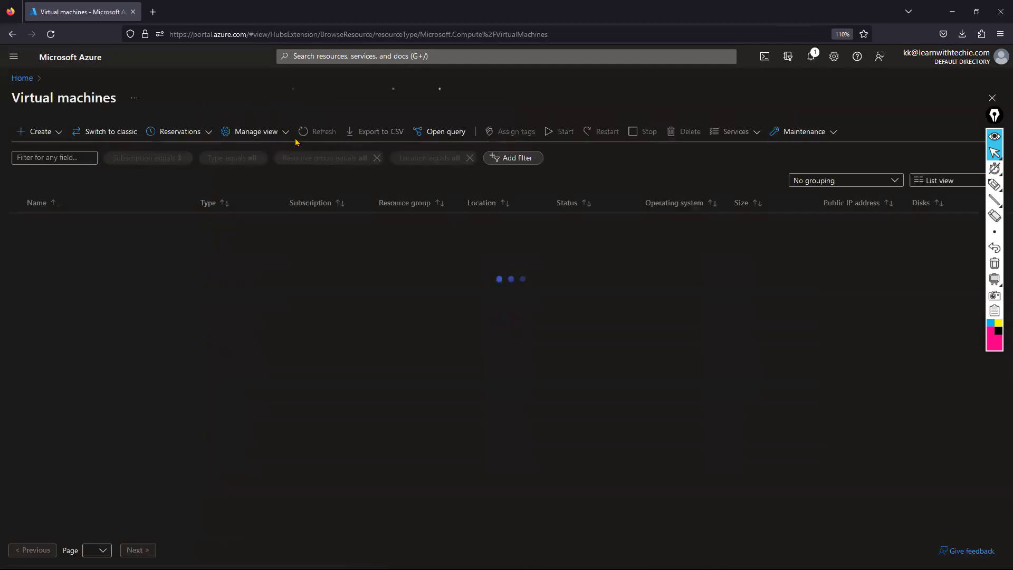
{"action": "left_click", "coordinate": [994, 185]}
{"action": "mouse_move", "coordinate": [38, 272]}
{"action": "left_mouse_down"}
{"action": "mouse_move", "coordinate": [7, 302]}
{"action": "mouse_move", "coordinate": [97, 297]}
{"action": "mouse_move", "coordinate": [75, 279]}
{"action": "left_mouse_up"}
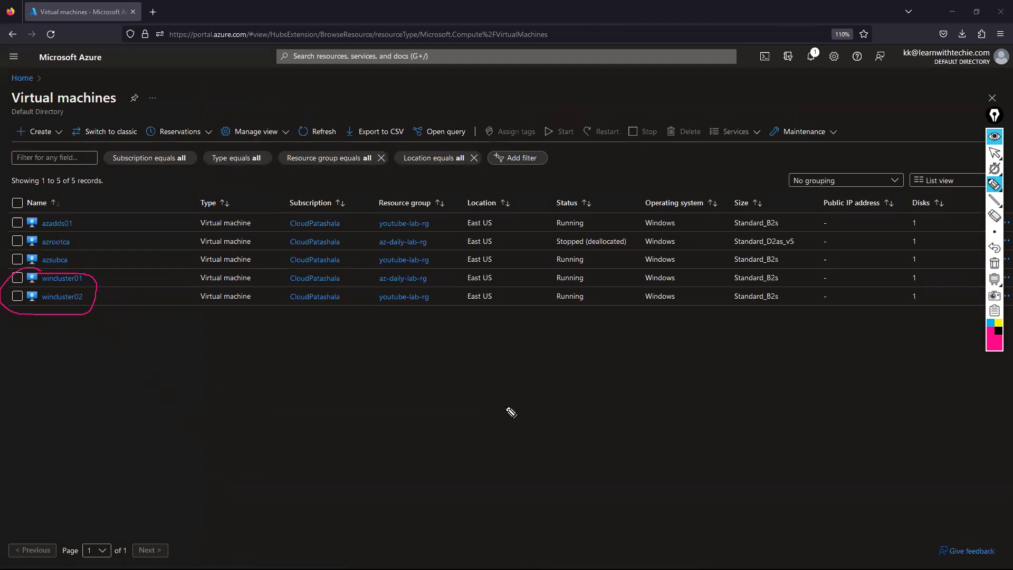
{"action": "mouse_move", "coordinate": [647, 285]}
{"action": "left_mouse_down"}
{"action": "mouse_move", "coordinate": [676, 284]}
{"action": "mouse_move", "coordinate": [675, 306]}
{"action": "left_mouse_up"}
Clear the on-screen annotations and open the wincluster01 virtual machine.
{"action": "left_click", "coordinate": [995, 264]}
{"action": "left_click", "coordinate": [994, 152]}
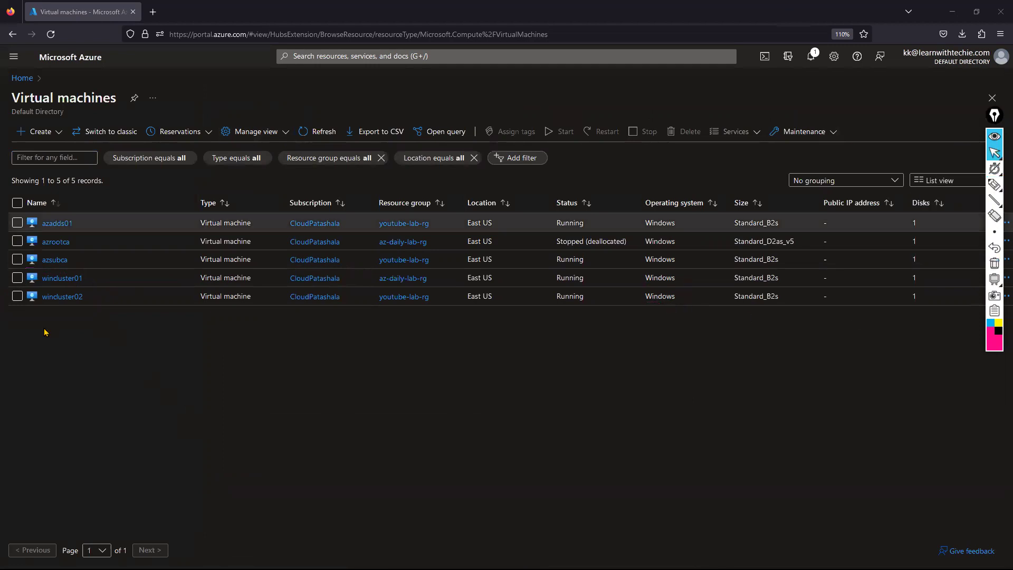
{"action": "left_click", "coordinate": [67, 278]}
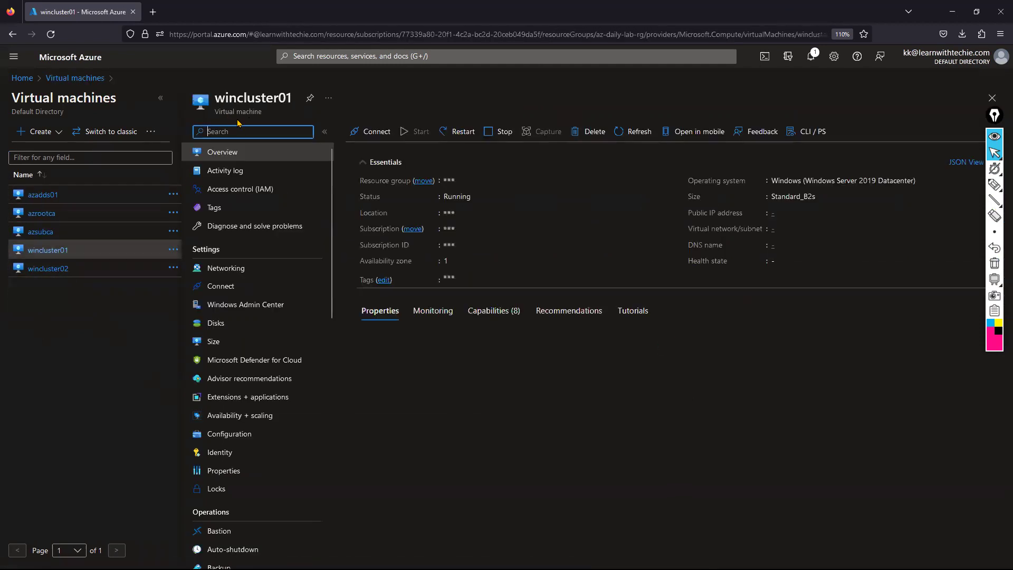
Highlight wincluster01's 2019 Datacenter OS and its 2019-datacenter-smalldisk-g2 image plan.
{"action": "left_click_drag", "start_coordinate": [859, 181], "coordinate": [918, 180]}
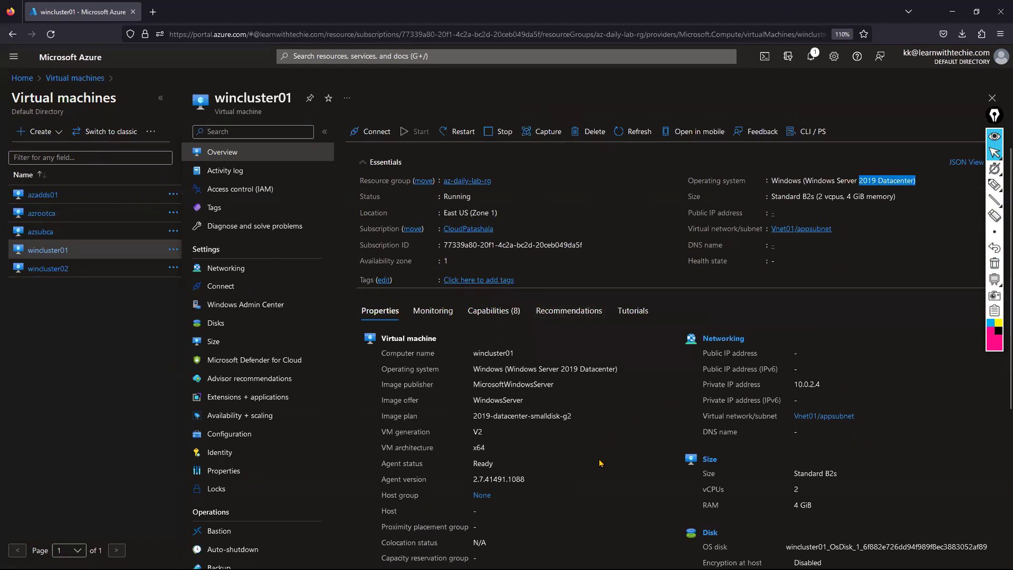
{"action": "scroll", "coordinate": [599, 463], "scroll_direction": "down", "scroll_amount": 2}
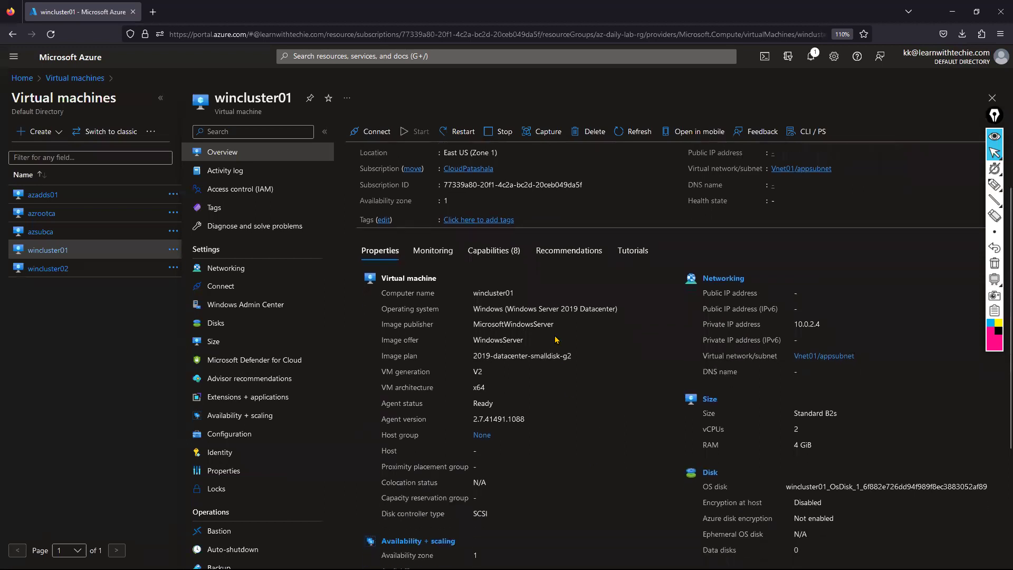
{"action": "left_click_drag", "start_coordinate": [546, 309], "coordinate": [618, 310]}
{"action": "left_click_drag", "start_coordinate": [477, 356], "coordinate": [589, 363]}
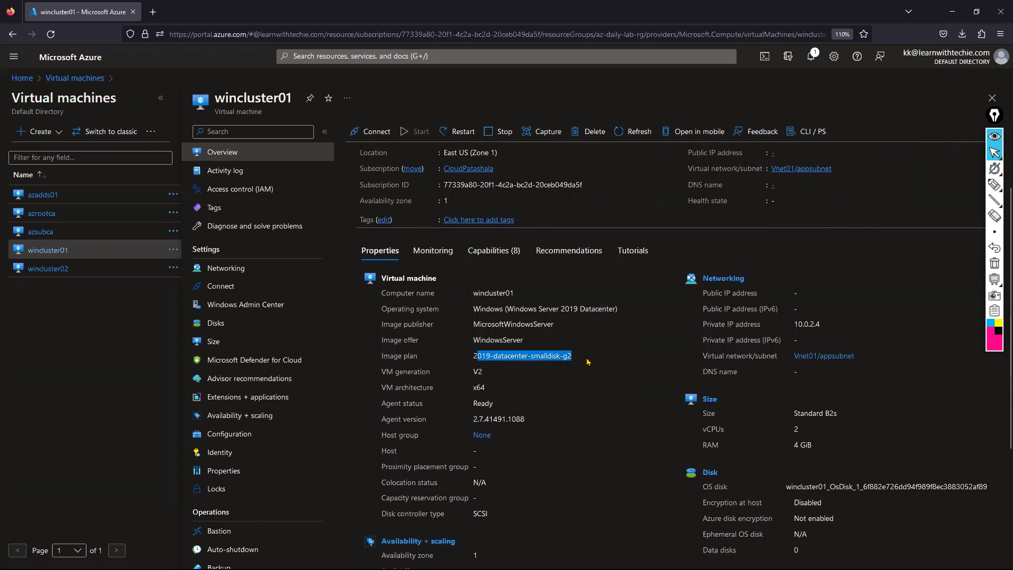
{"action": "scroll", "coordinate": [587, 362], "scroll_direction": "down", "scroll_amount": 2}
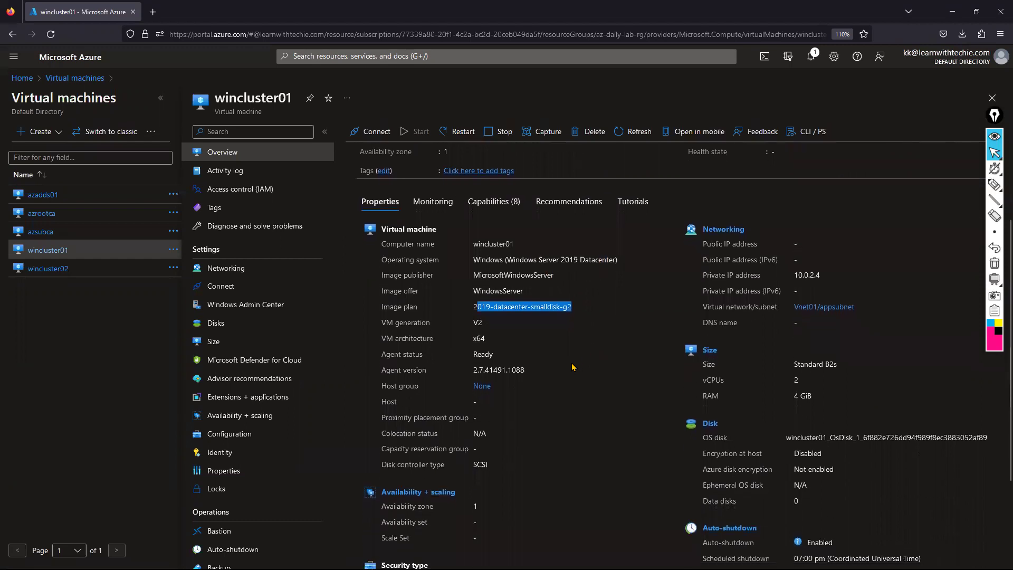
Review wincluster01's disks, note it sits in Zone 1, then switch to wincluster02.
{"action": "left_click", "coordinate": [230, 332]}
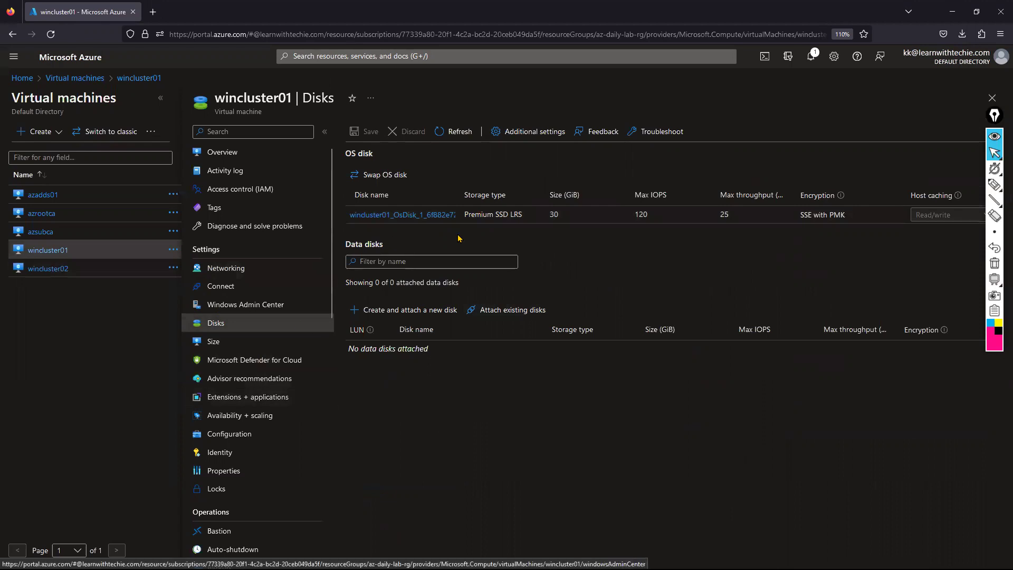
{"action": "left_click", "coordinate": [222, 152]}
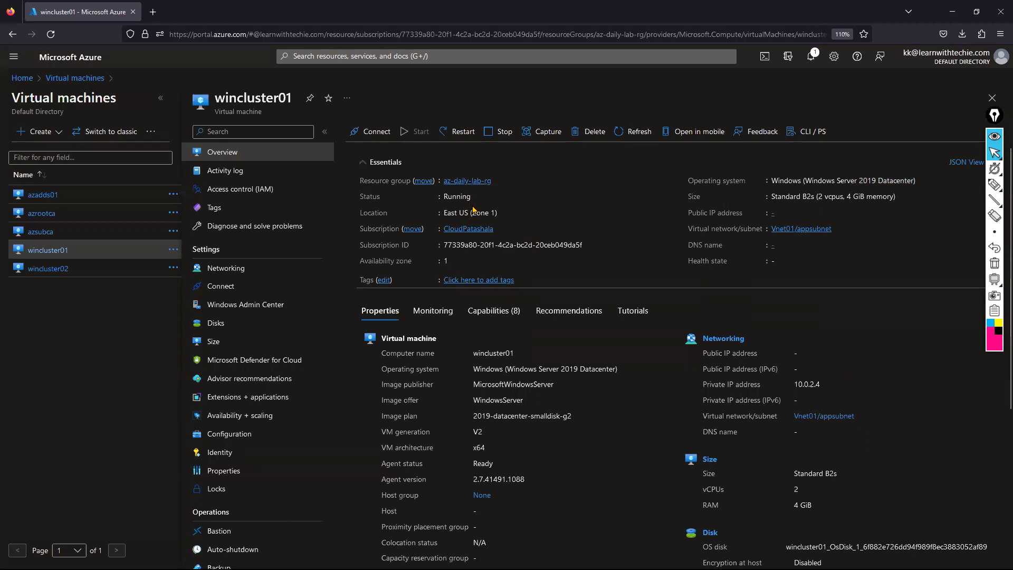
{"action": "left_click_drag", "start_coordinate": [472, 212], "coordinate": [496, 212]}
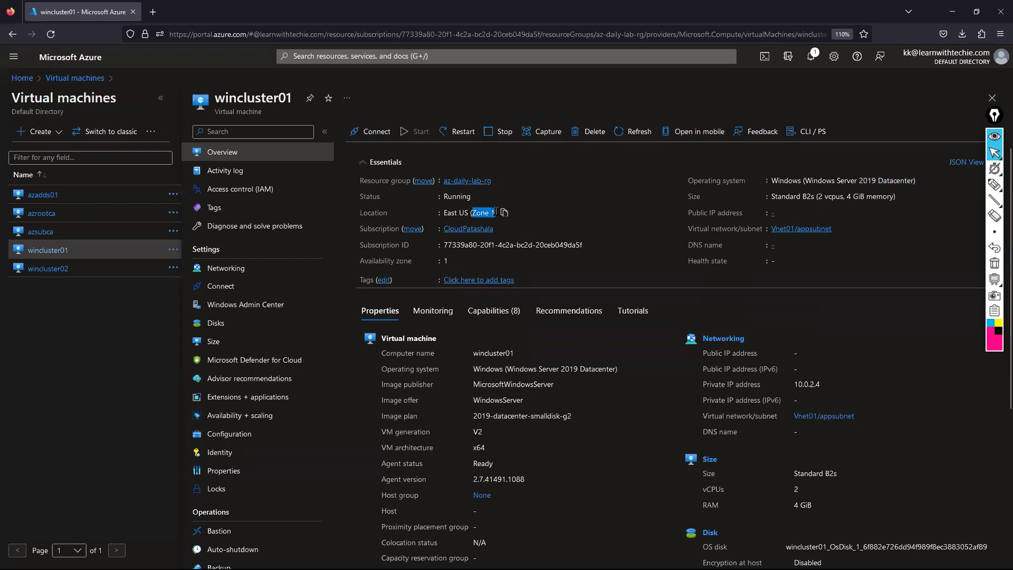
{"action": "left_click", "coordinate": [48, 269]}
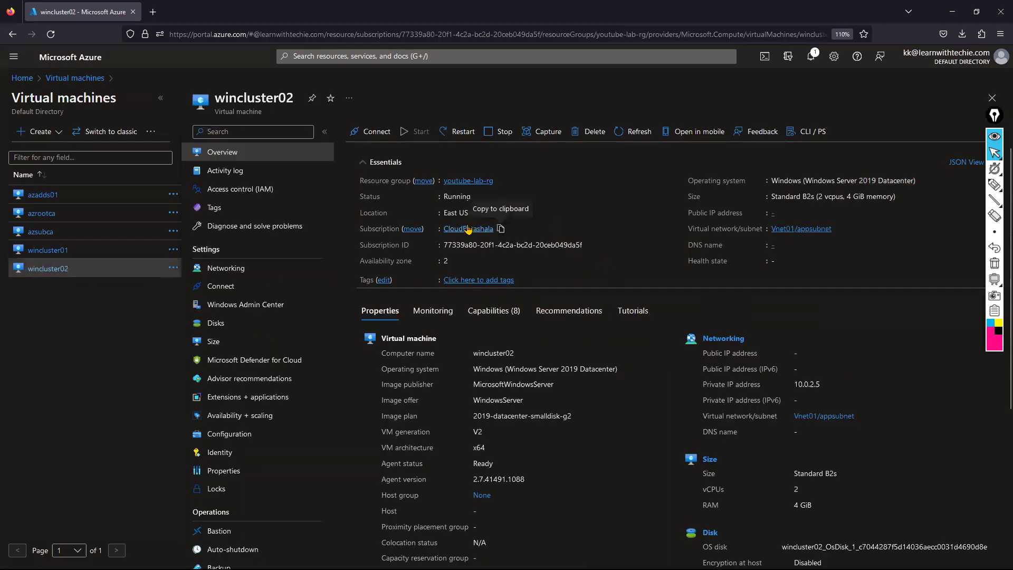
Highlight wincluster02's Zone 2, 2019 OS and g2 image plan, then view its Disks page.
{"action": "left_click_drag", "start_coordinate": [469, 213], "coordinate": [495, 213]}
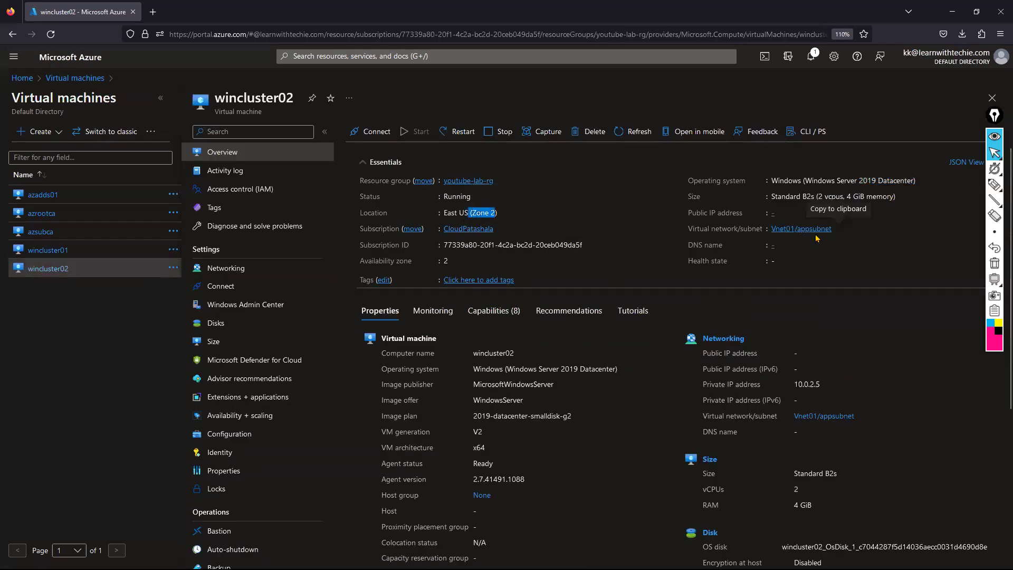
{"action": "left_click_drag", "start_coordinate": [863, 181], "coordinate": [877, 181]}
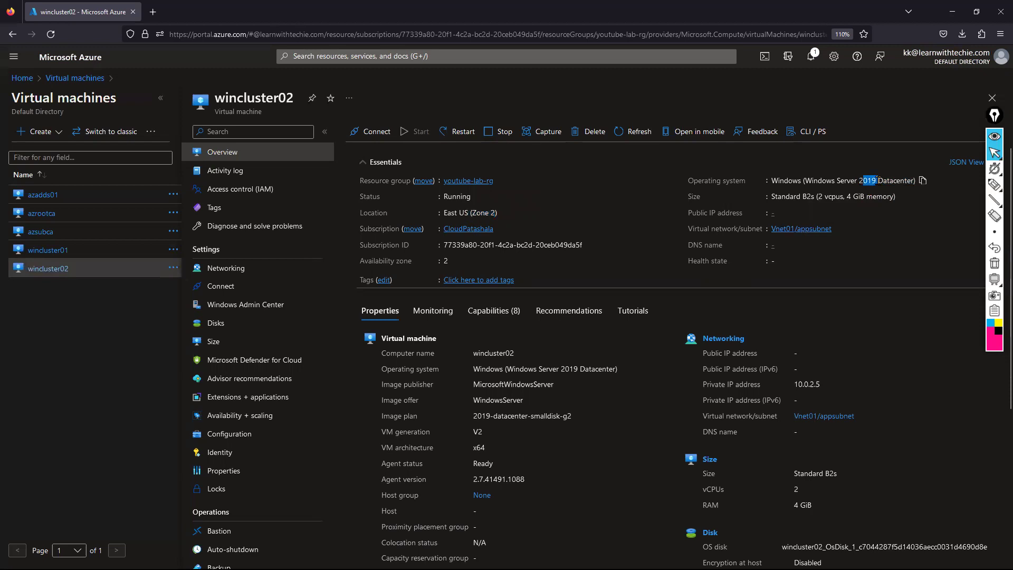
{"action": "left_click_drag", "start_coordinate": [560, 416], "coordinate": [580, 418]}
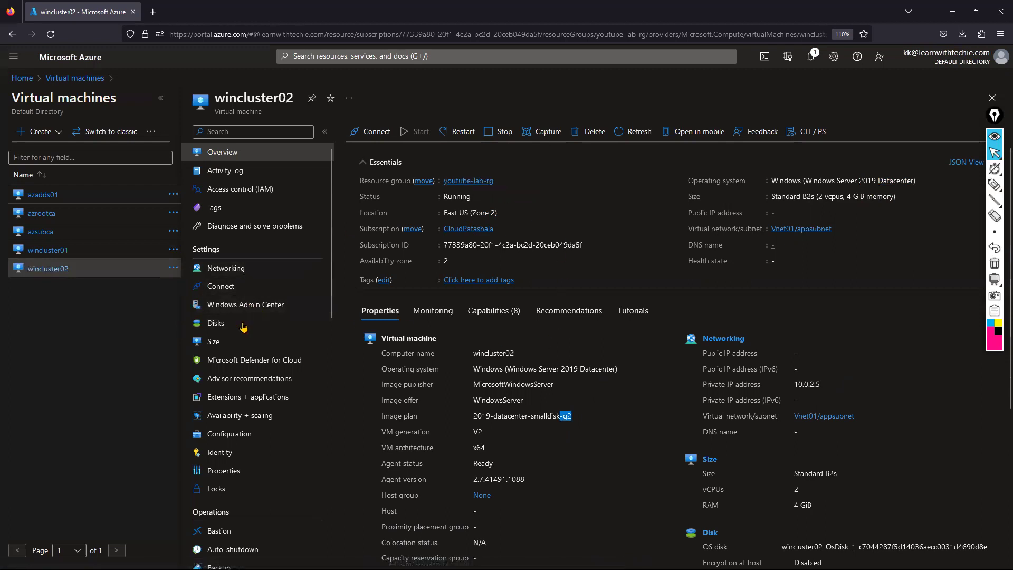
{"action": "left_click", "coordinate": [216, 323]}
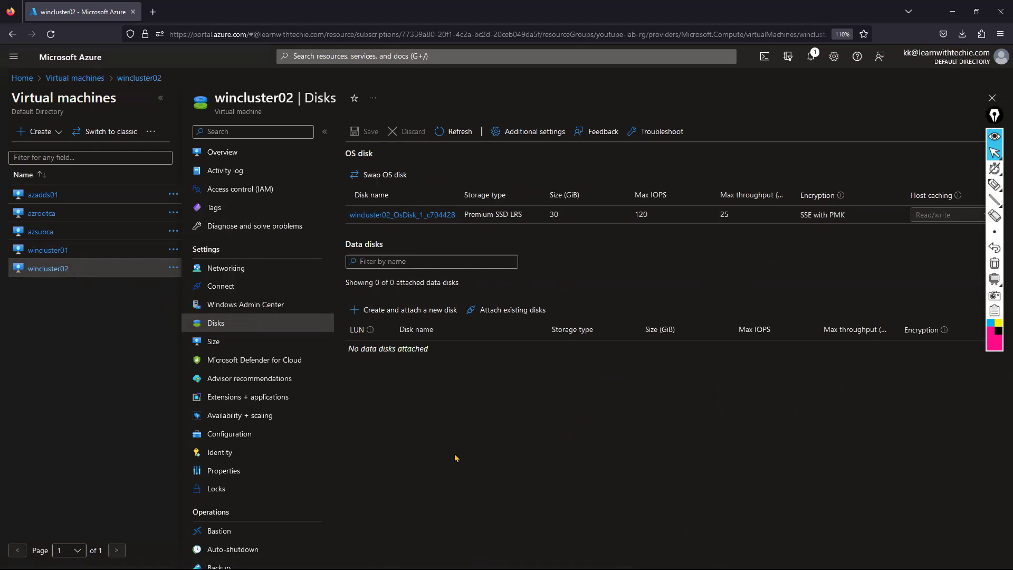
Go from wincluster02's Disks page back to its Overview page.
{"action": "left_click", "coordinate": [234, 156]}
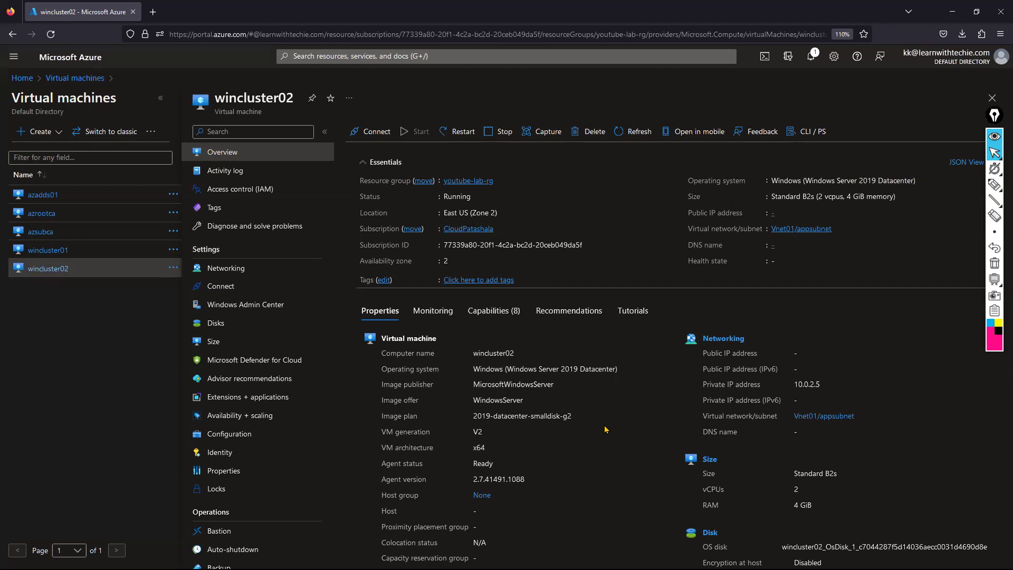
Switch to wincluster01 and collapse the virtual machine list pane.
{"action": "left_click", "coordinate": [48, 250]}
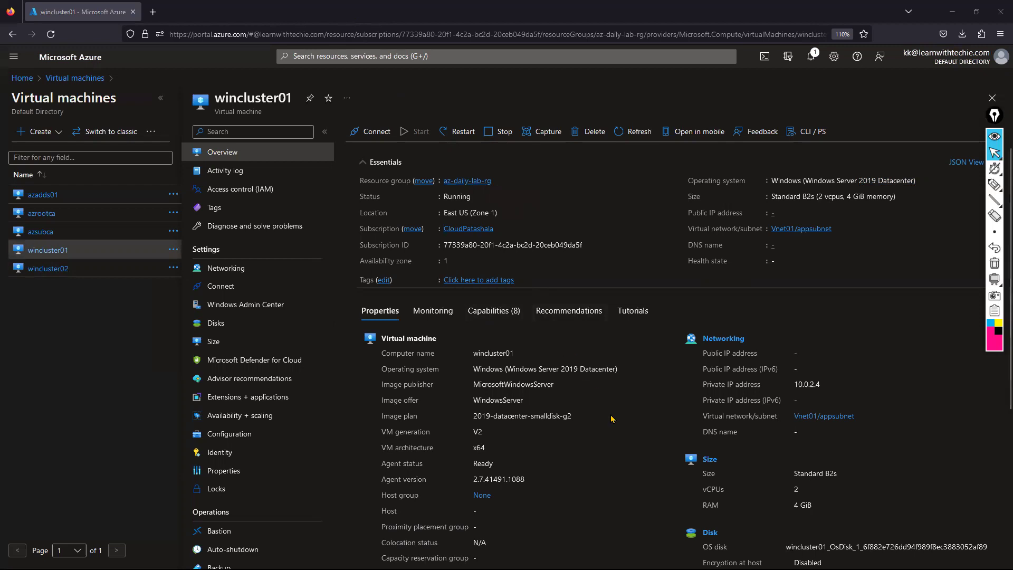
{"action": "left_click", "coordinate": [160, 99]}
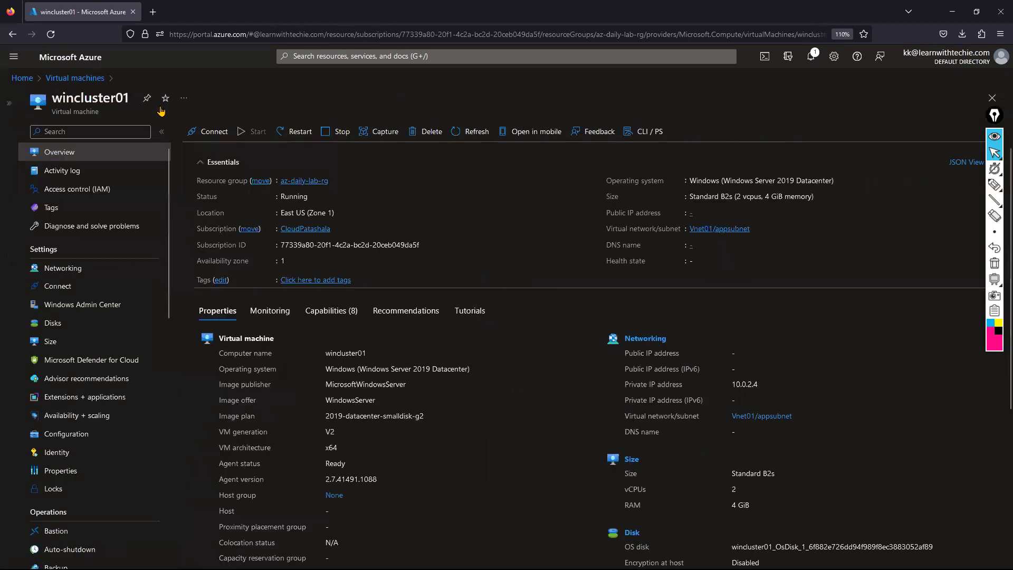
Choose Bastion as wincluster01's connection method and start using Bastion.
{"action": "left_click", "coordinate": [214, 133]}
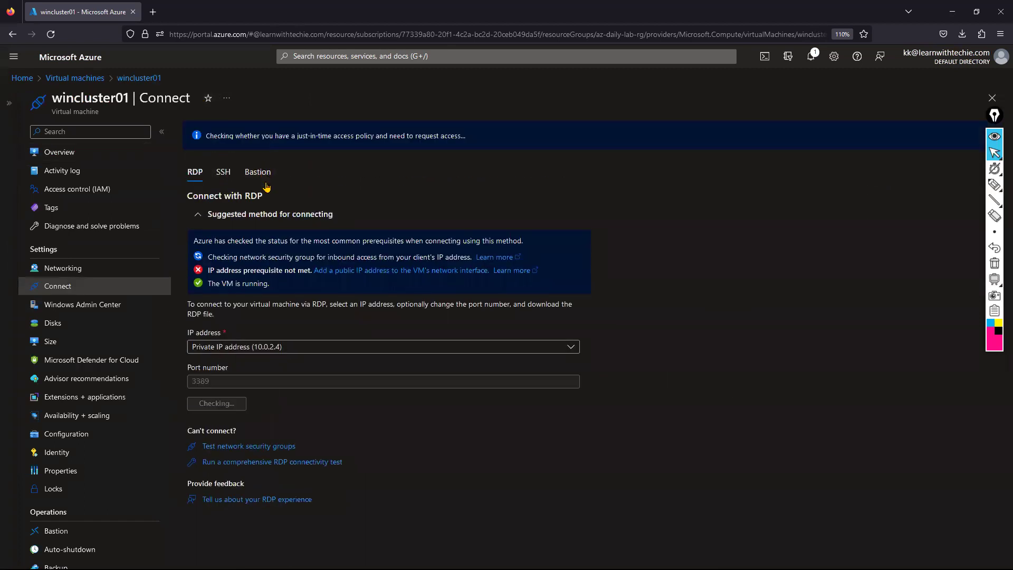
{"action": "left_click", "coordinate": [257, 172]}
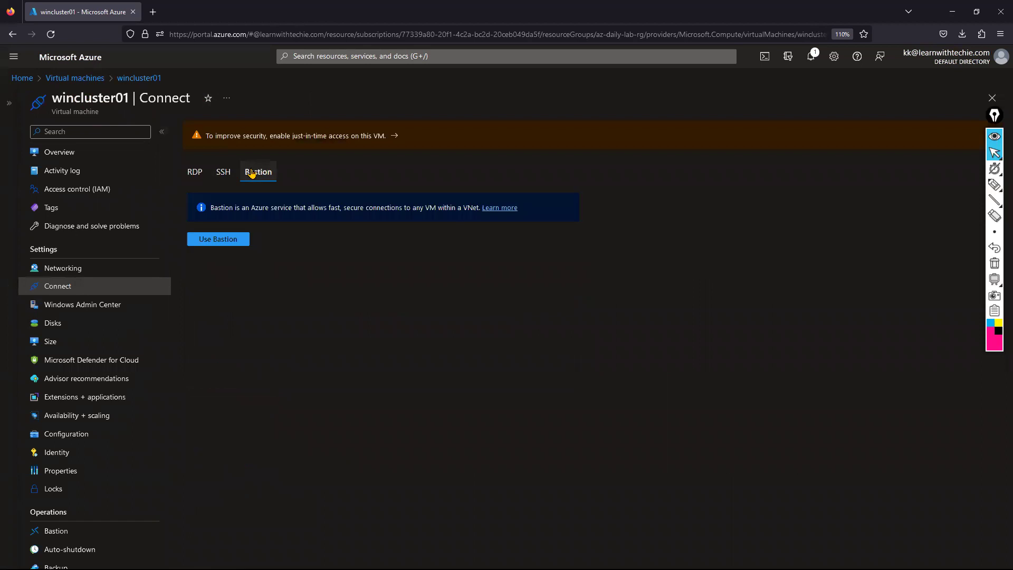
{"action": "left_click", "coordinate": [224, 243]}
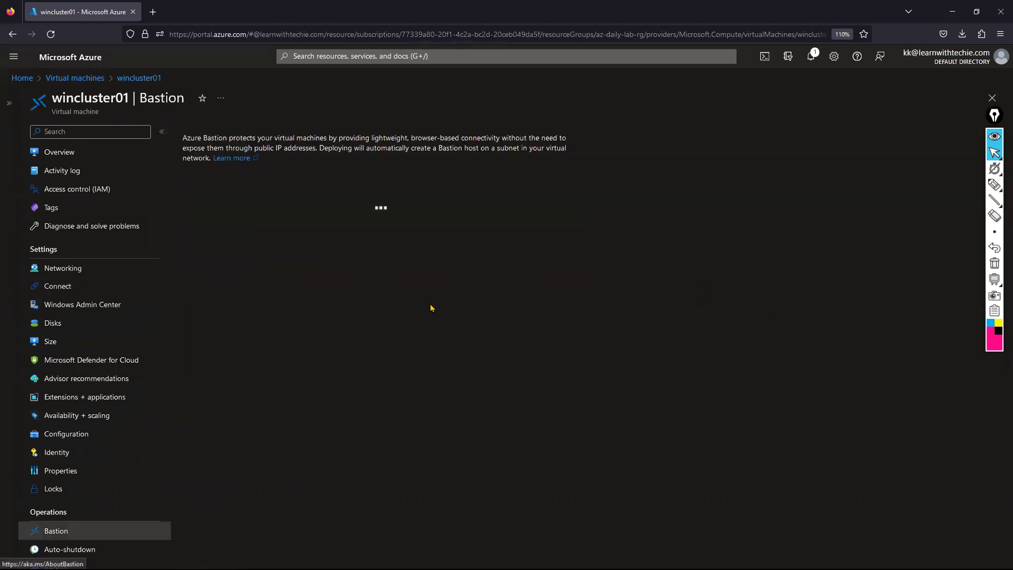
Enter the VM's admin username and password and connect.
{"action": "left_click", "coordinate": [411, 260]}
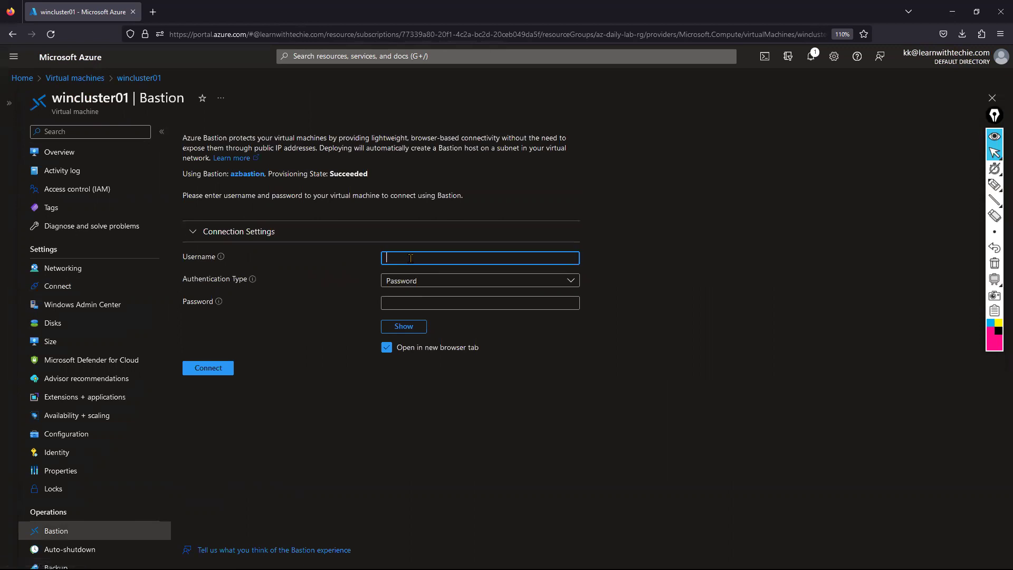
{"action": "type", "text": "azadmin"}
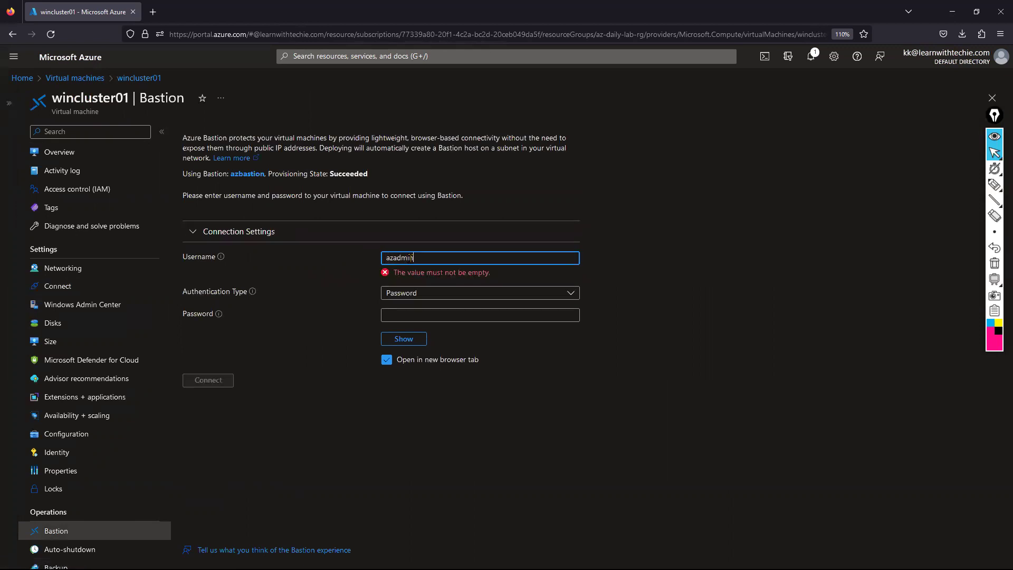
{"action": "key", "text": "Tab"}
{"action": "key", "text": "Tab"}
{"action": "type", "text": "************"}
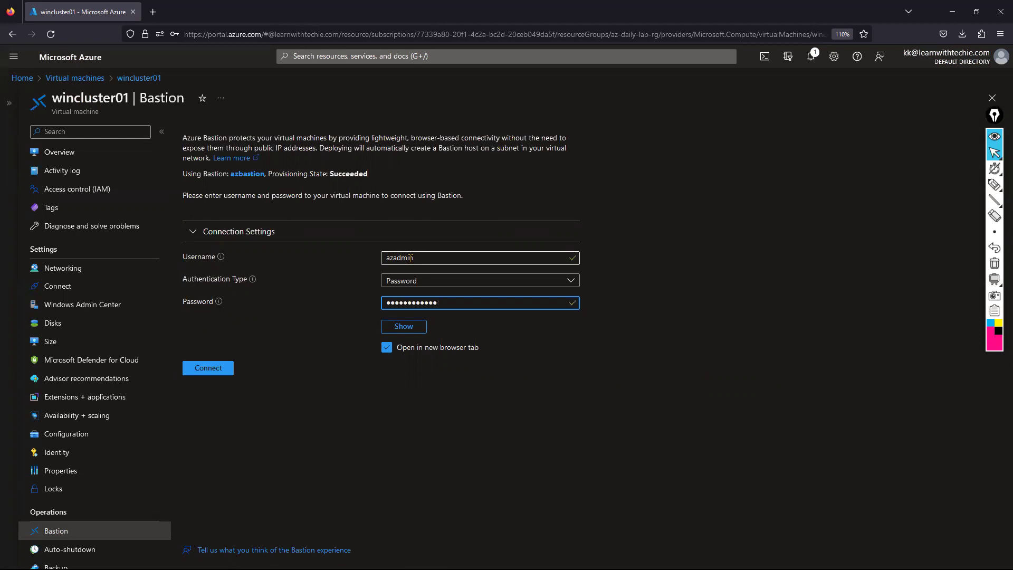
{"action": "key", "text": "Return"}
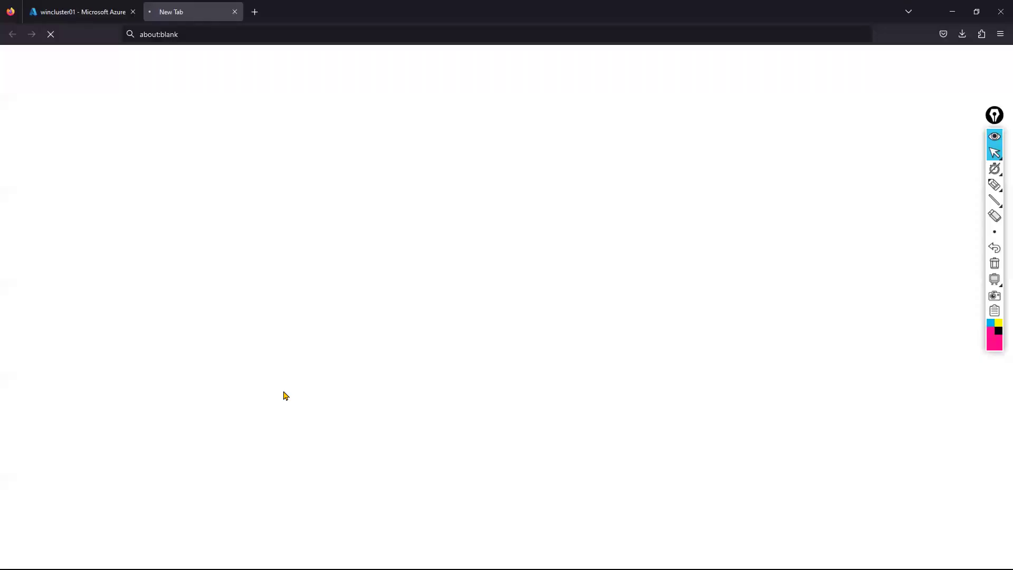
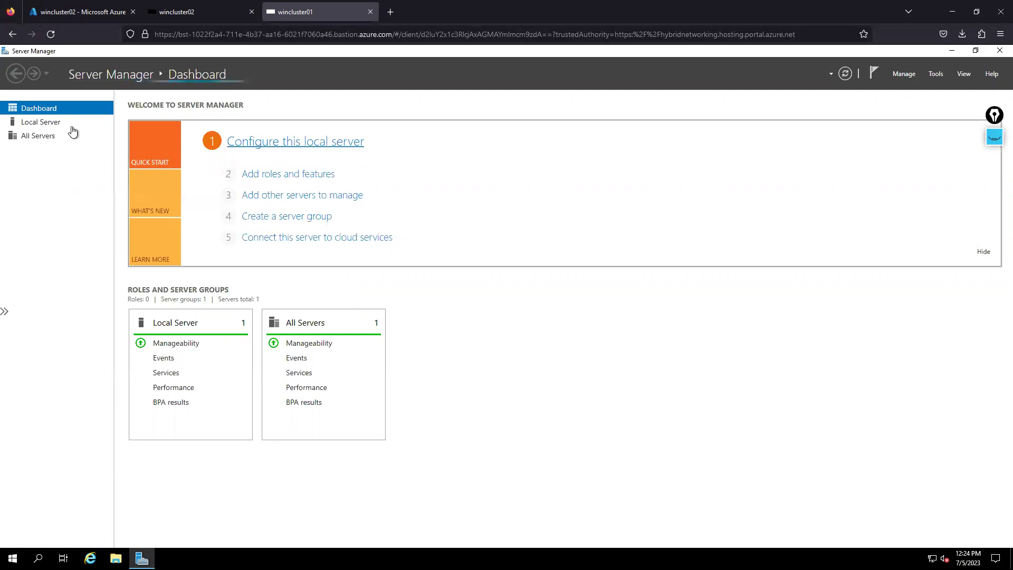
Open wincluster01's firewall and network protection settings from Local Server, retrying after a missing-app error.
{"action": "left_click", "coordinate": [56, 126]}
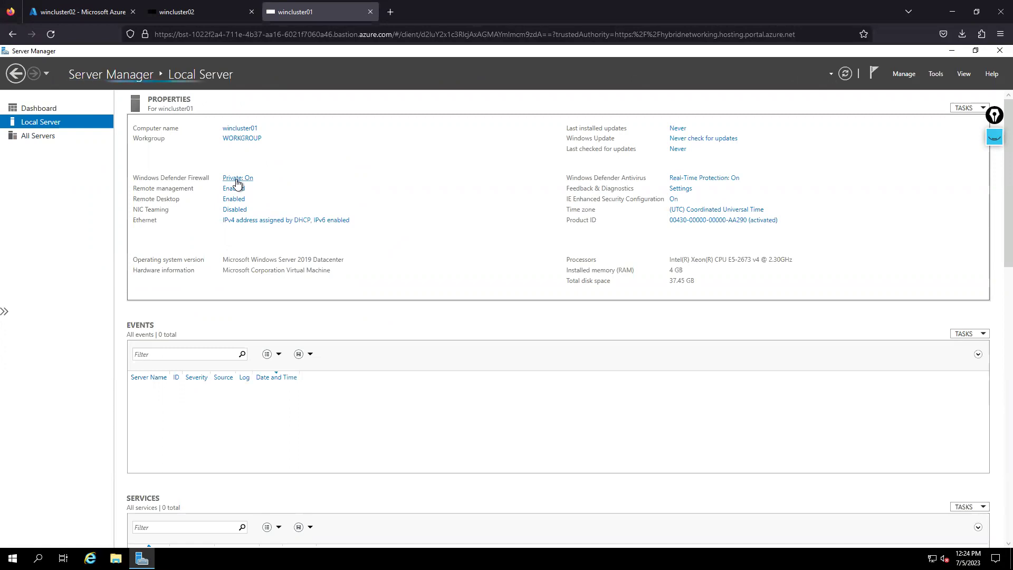
{"action": "left_click", "coordinate": [237, 179]}
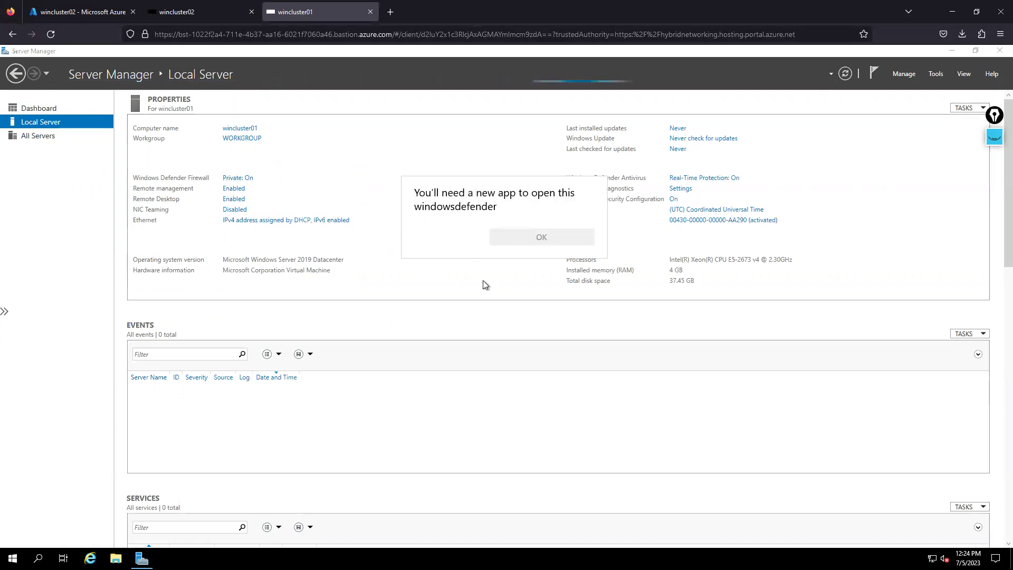
{"action": "left_click", "coordinate": [465, 293]}
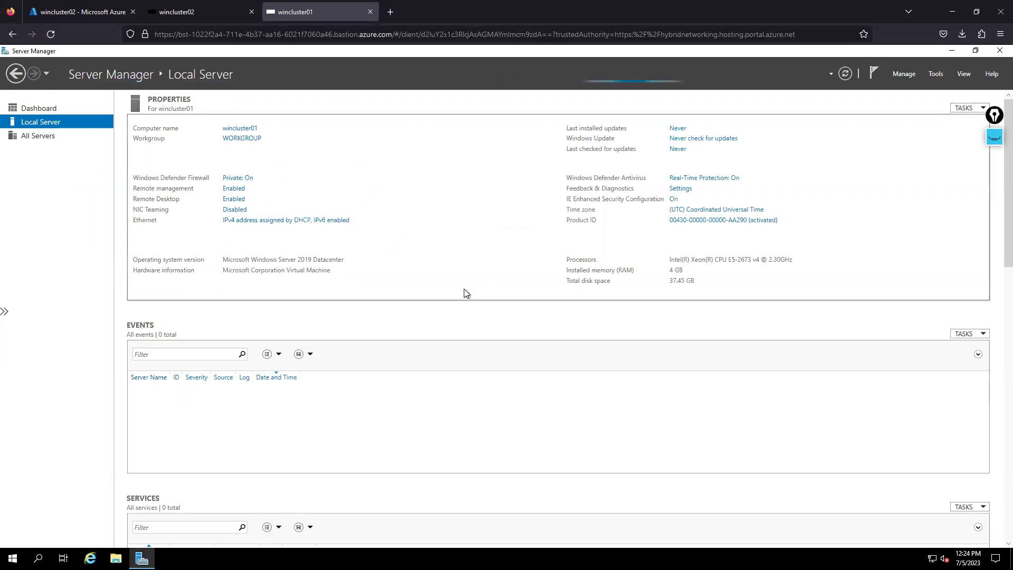
{"action": "left_click", "coordinate": [237, 178]}
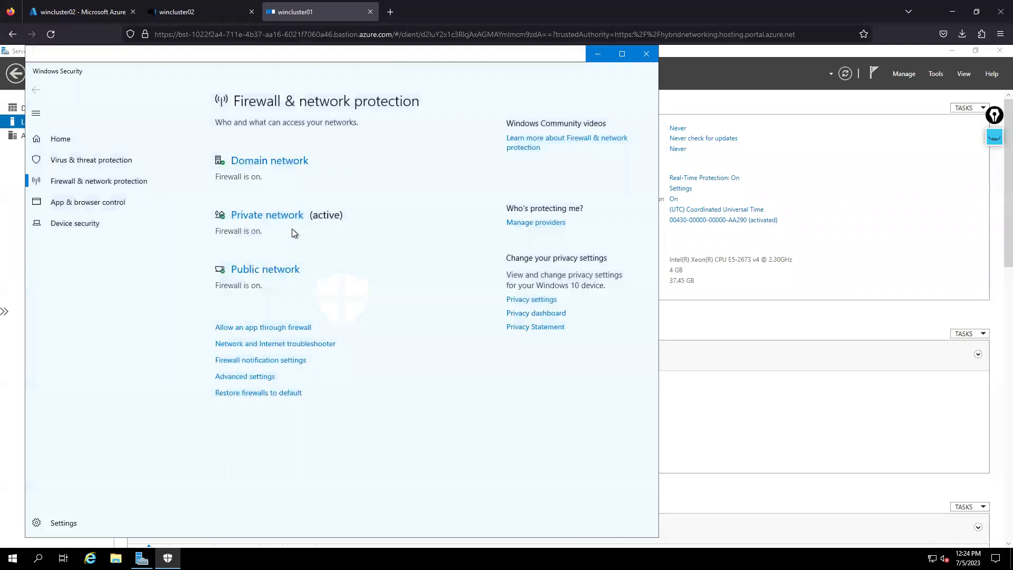
Turn off the Windows Defender Firewall for the public, private and domain networks.
{"action": "left_click", "coordinate": [238, 255]}
{"action": "left_click", "coordinate": [226, 260]}
{"action": "left_click", "coordinate": [36, 74]}
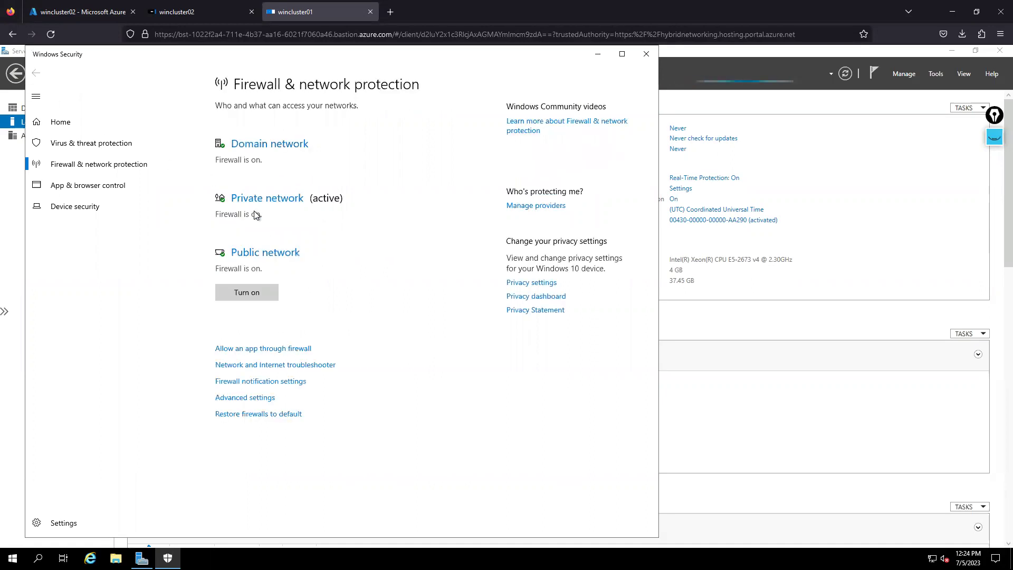
{"action": "left_click", "coordinate": [238, 198]}
{"action": "left_click", "coordinate": [227, 261]}
{"action": "left_click", "coordinate": [37, 72]}
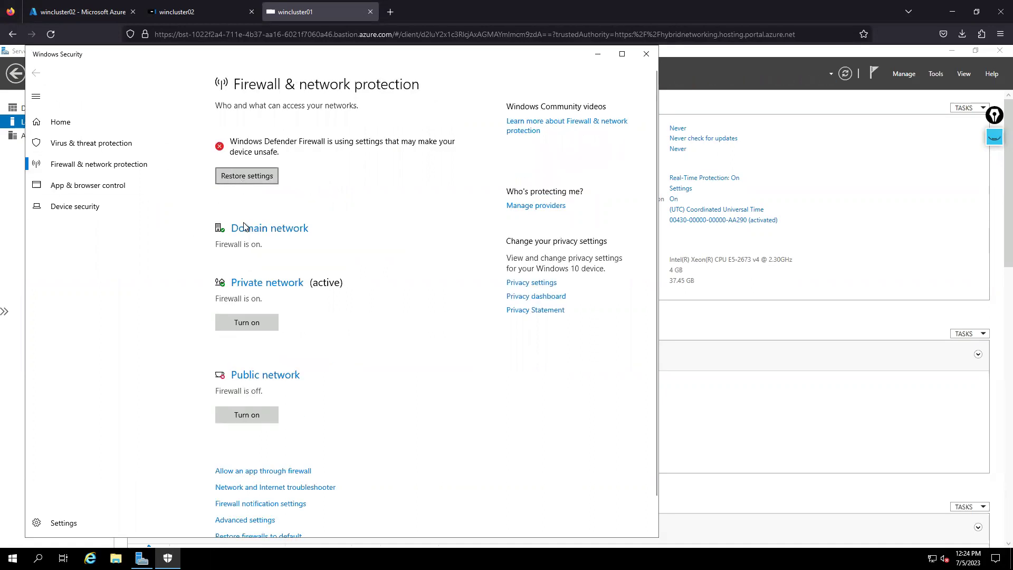
{"action": "left_click", "coordinate": [238, 164]}
{"action": "left_click", "coordinate": [219, 248]}
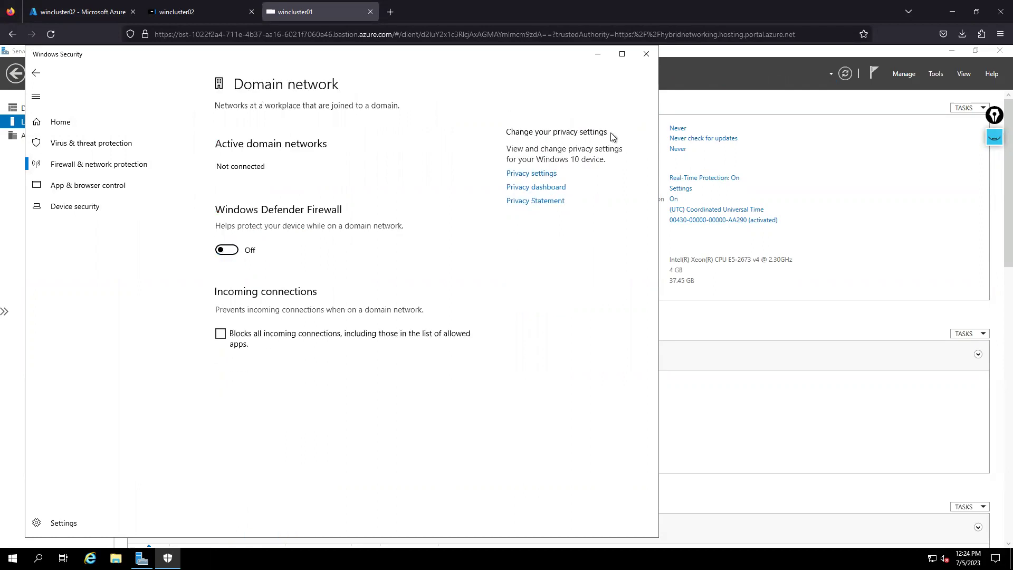
{"action": "left_click", "coordinate": [646, 54]}
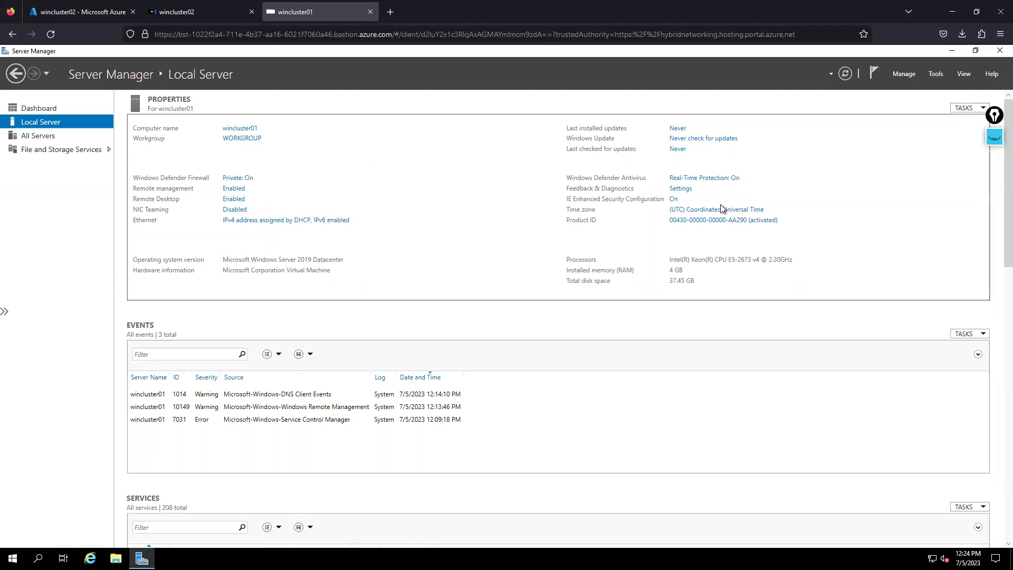
Set IE Enhanced Security Configuration to Off for both administrators and users.
{"action": "left_click", "coordinate": [675, 201]}
{"action": "left_click", "coordinate": [451, 290]}
{"action": "left_click", "coordinate": [449, 350]}
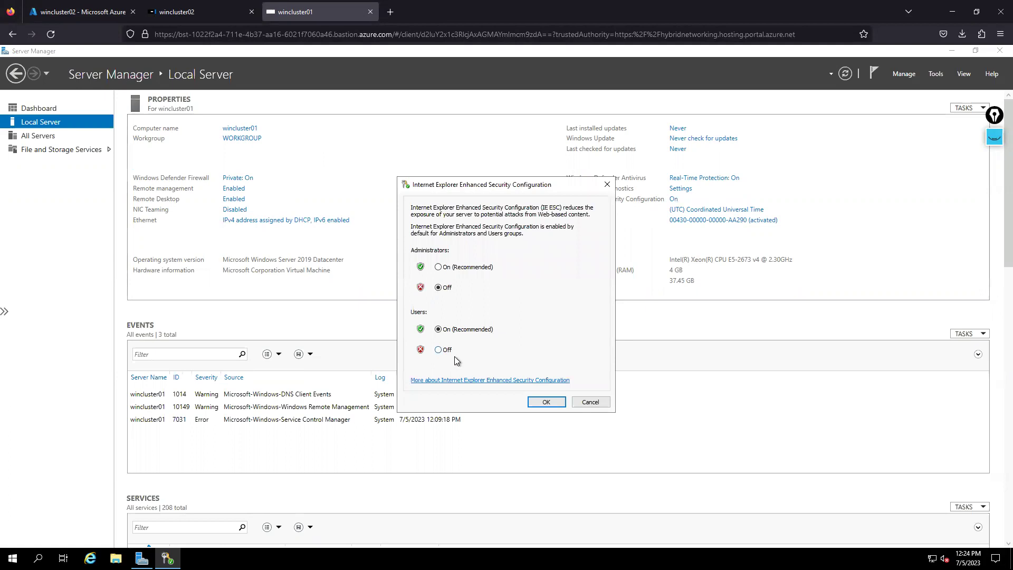
{"action": "left_click", "coordinate": [537, 403]}
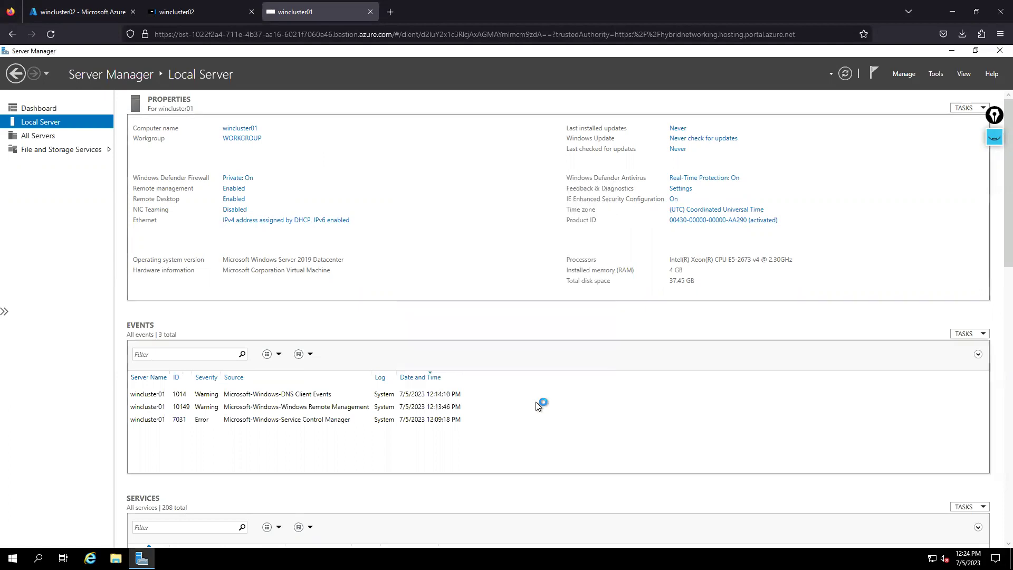
{"action": "left_click", "coordinate": [245, 140]}
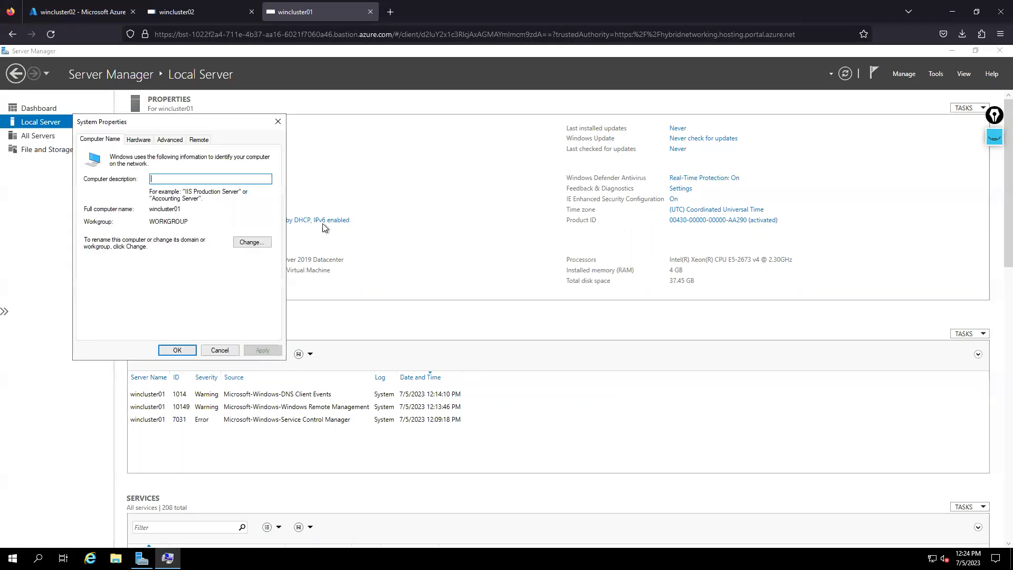
Join wincluster01 to the cloudpatashala.com domain using the domain administrator account credentials.
{"action": "left_click", "coordinate": [248, 243]}
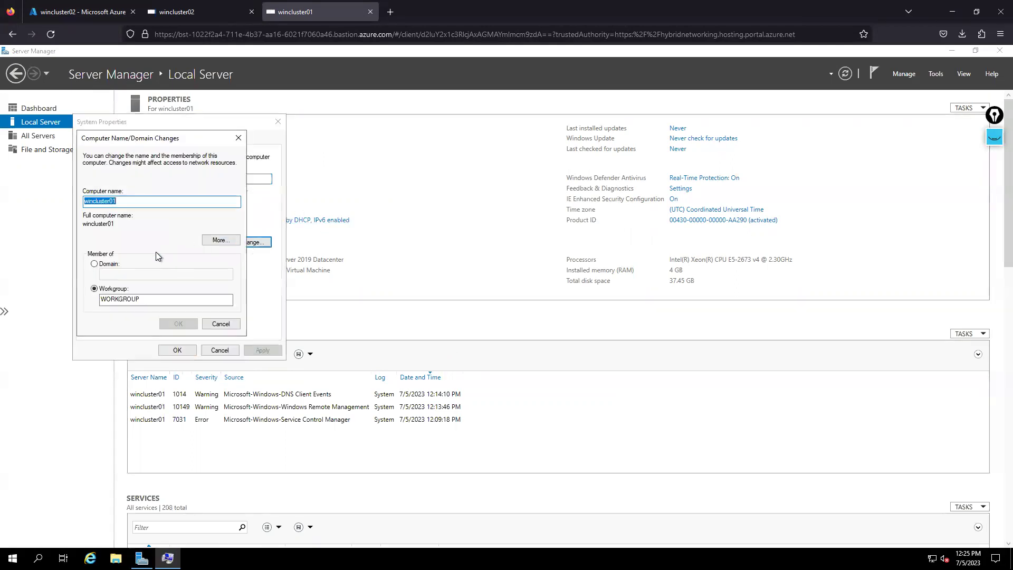
{"action": "left_click", "coordinate": [108, 268]}
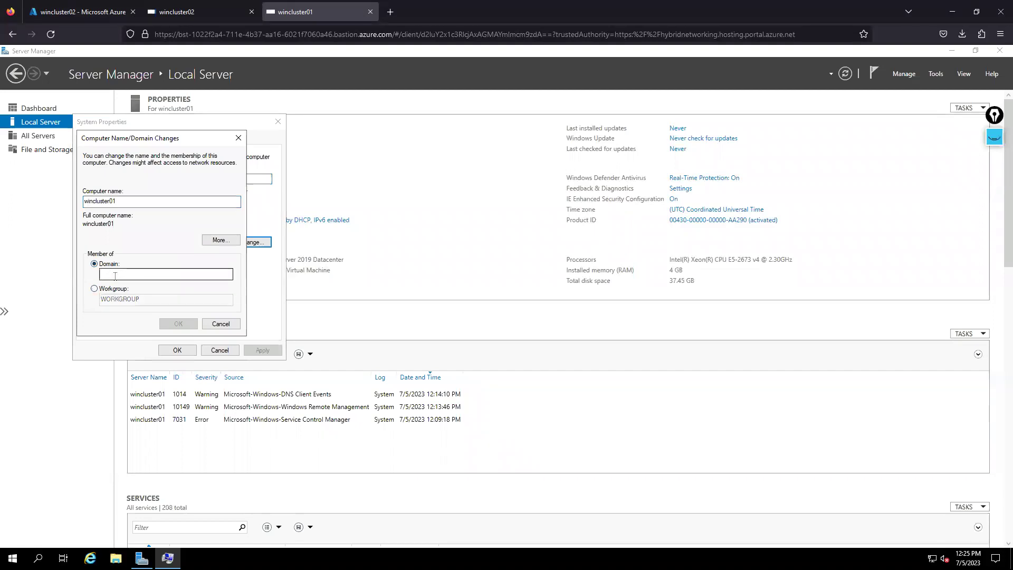
{"action": "type", "text": "cloudpatashala.com"}
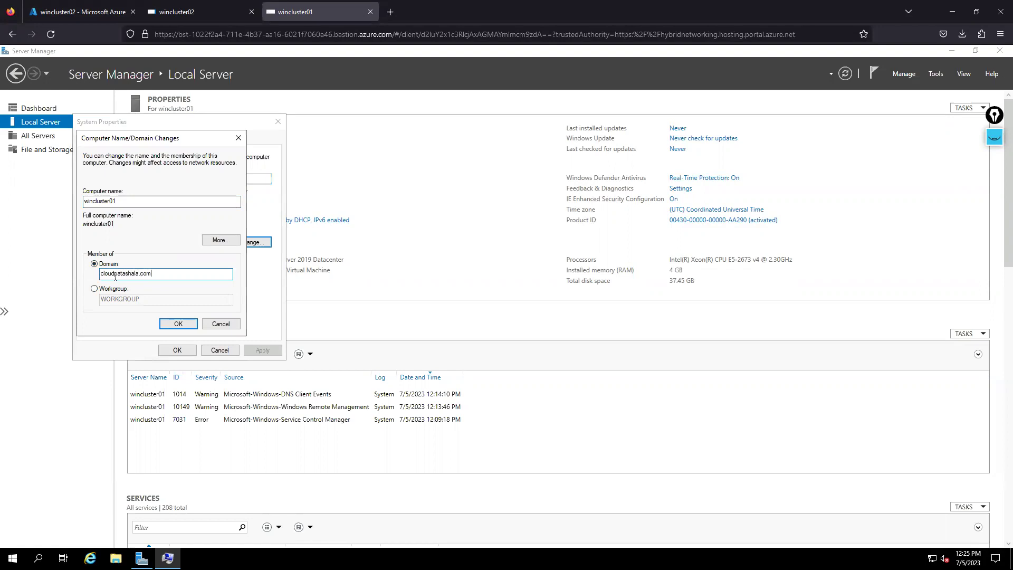
{"action": "left_click", "coordinate": [178, 323]}
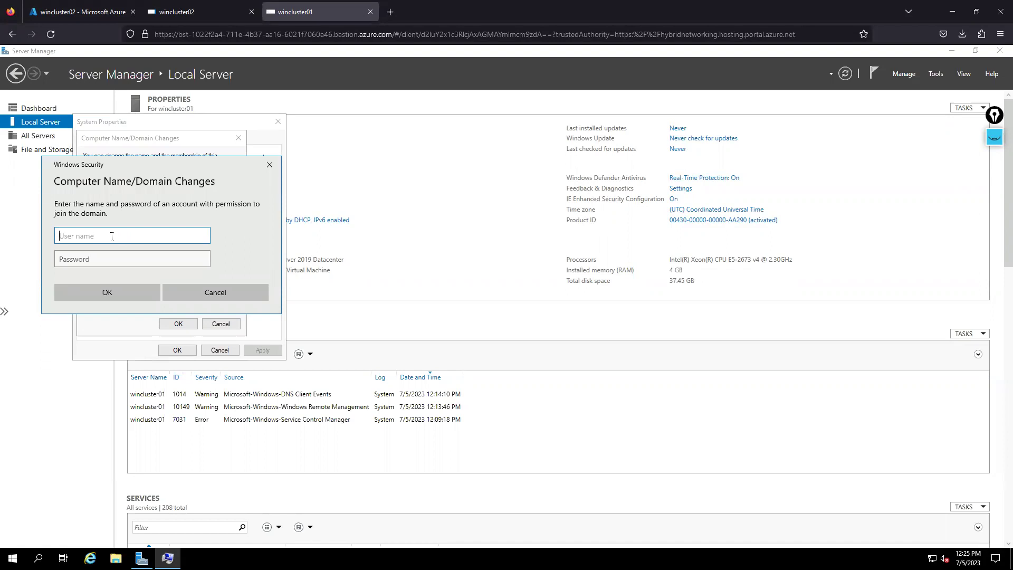
{"action": "type", "text": "cloudpatashala.com\\kik"}
{"action": "key", "text": "Tab"}
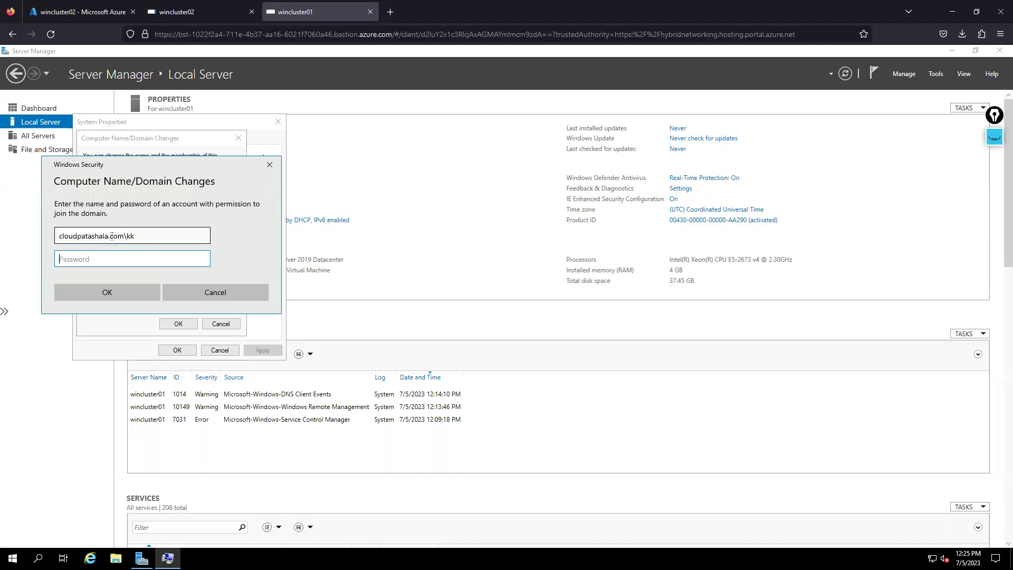
{"action": "type", "text": "••••••••"}
{"action": "key", "text": "Return"}
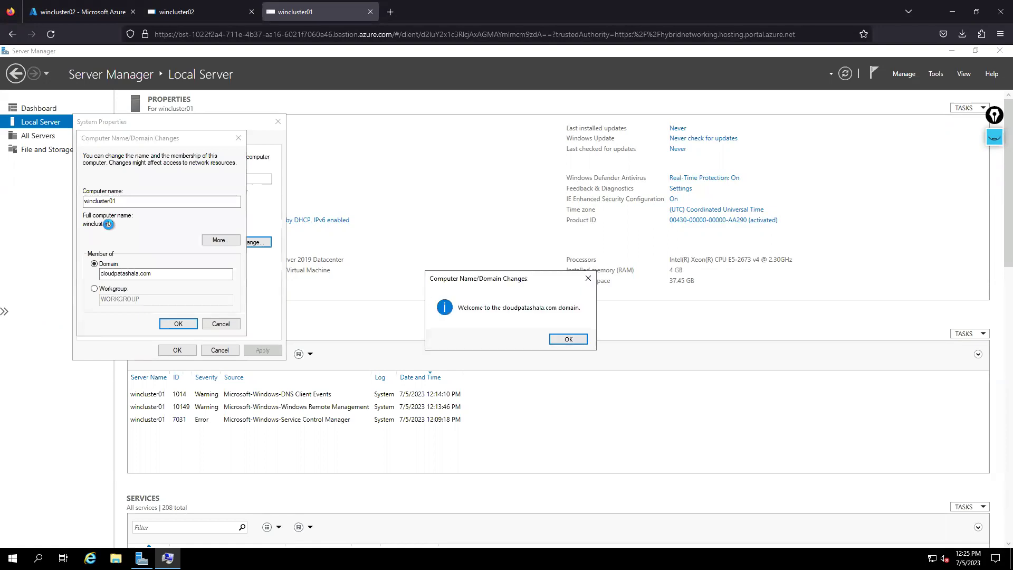
Accept the domain welcome and restart notices, close System Properties, and switch to wincluster02.
{"action": "left_click", "coordinate": [567, 339]}
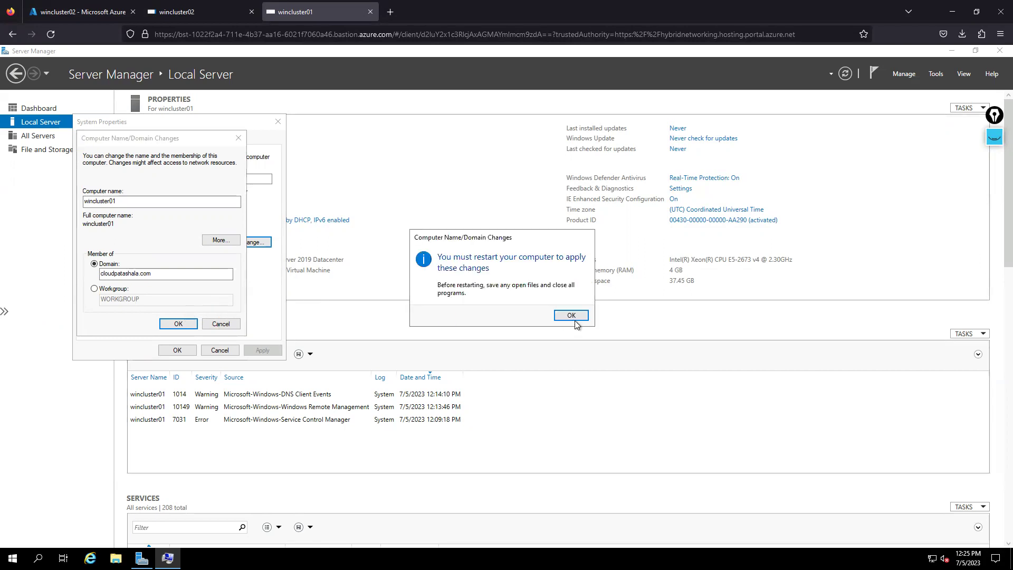
{"action": "left_click", "coordinate": [572, 318]}
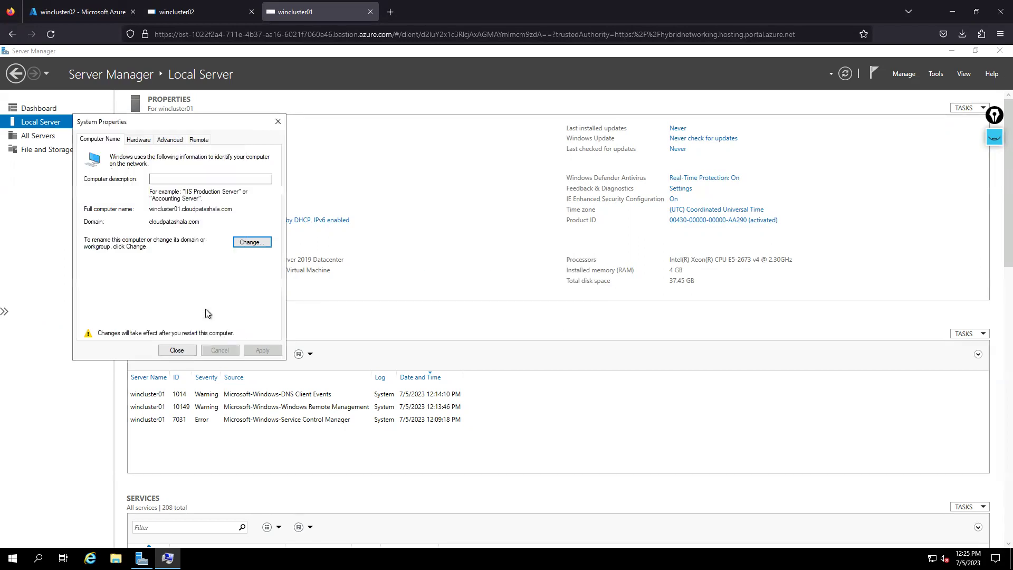
{"action": "left_click", "coordinate": [177, 351]}
{"action": "left_click", "coordinate": [492, 311]}
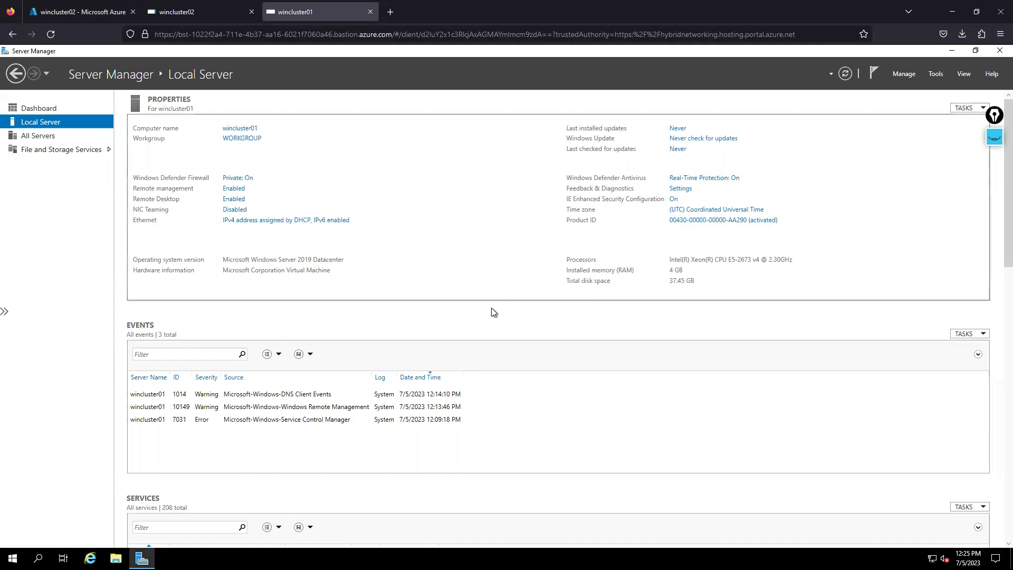
{"action": "left_click", "coordinate": [203, 12]}
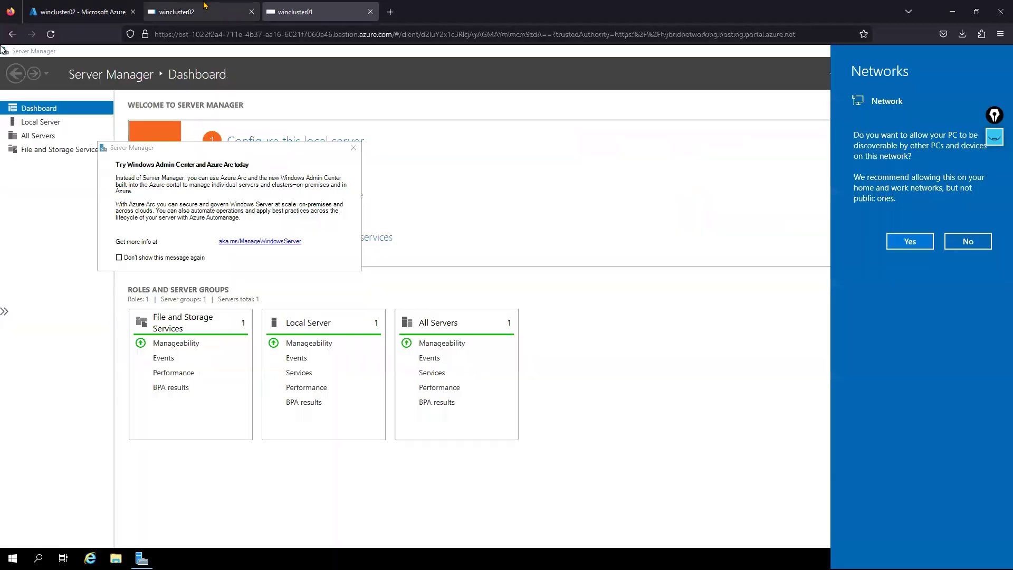
Dismiss wincluster02's startup prompts and open its firewall settings from Local Server.
{"action": "left_click", "coordinate": [355, 151]}
{"action": "left_click", "coordinate": [354, 150]}
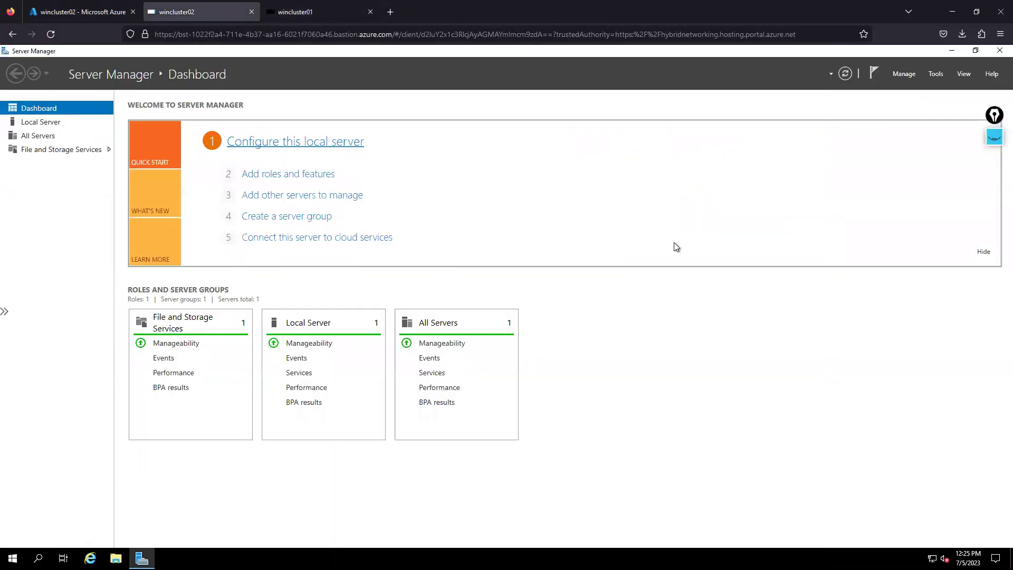
{"action": "left_click", "coordinate": [53, 126]}
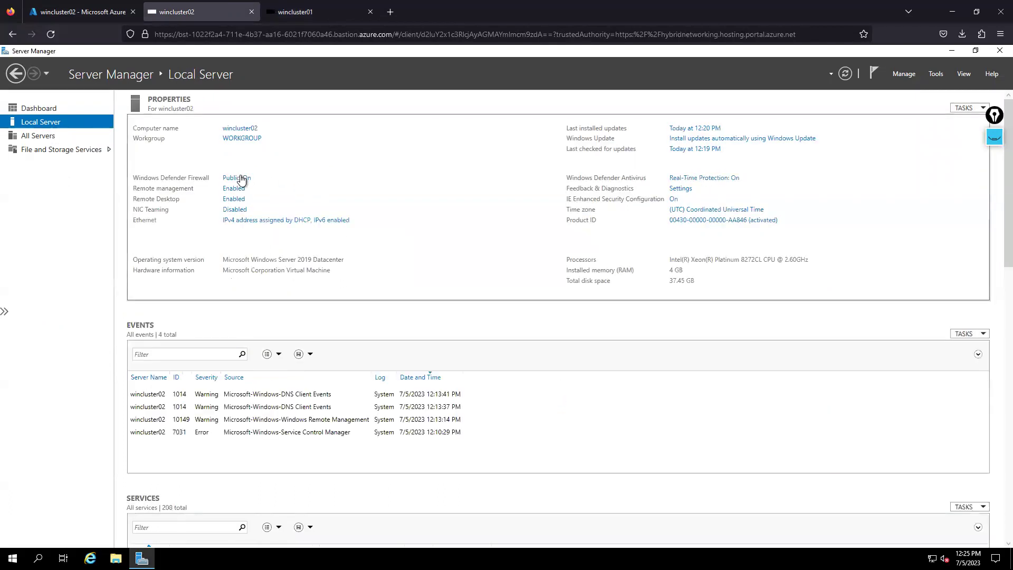
{"action": "left_click", "coordinate": [240, 178]}
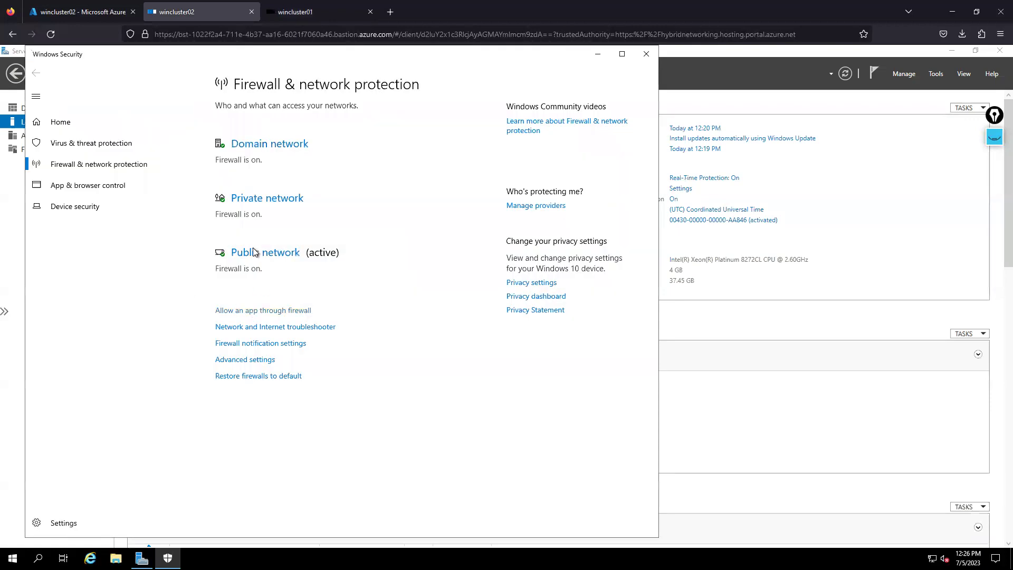
Turn off wincluster02's public, private and domain network firewalls.
{"action": "left_click", "coordinate": [253, 252]}
{"action": "left_click", "coordinate": [224, 262]}
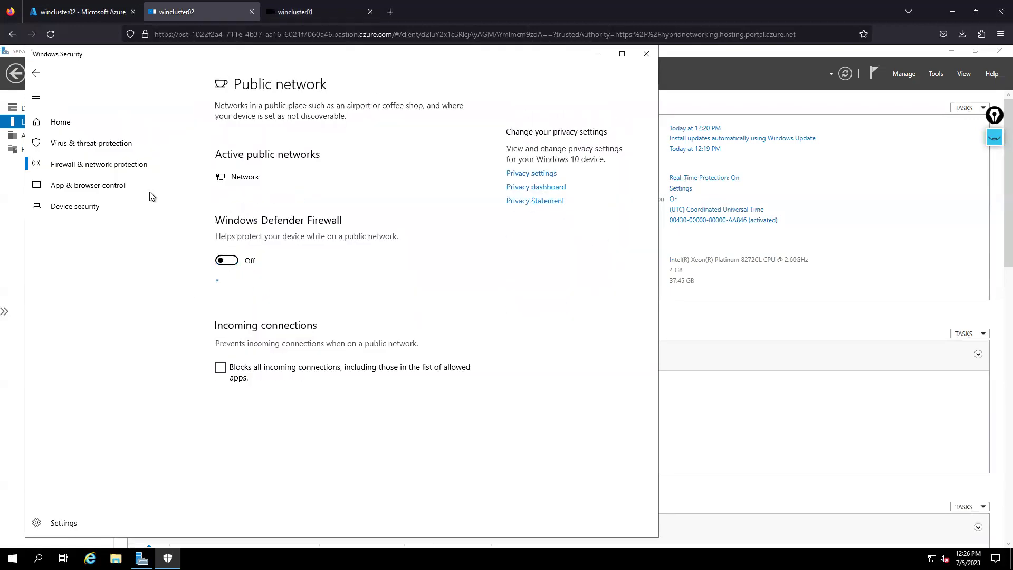
{"action": "left_click", "coordinate": [36, 72]}
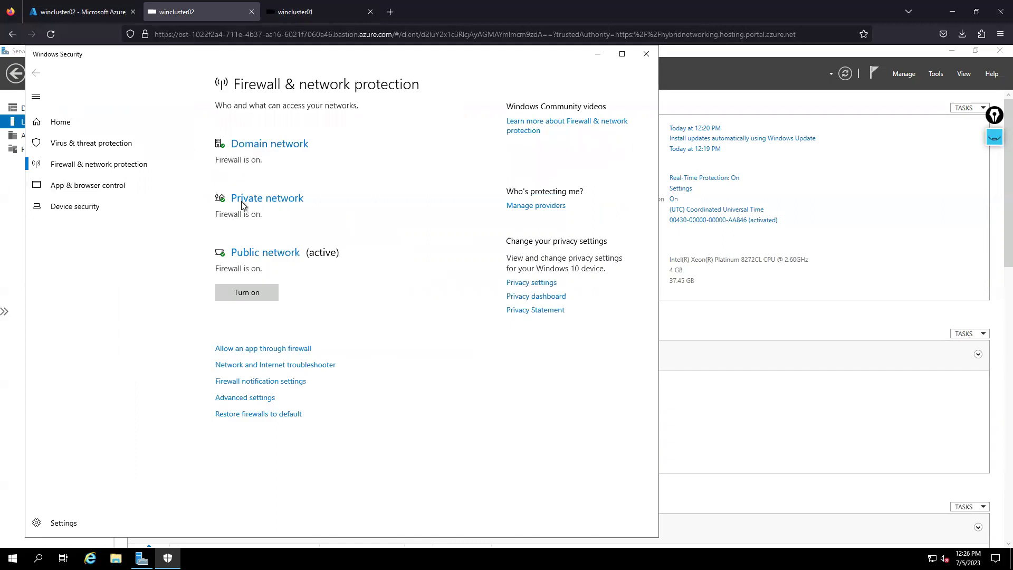
{"action": "left_click", "coordinate": [243, 198]}
{"action": "left_click", "coordinate": [224, 260]}
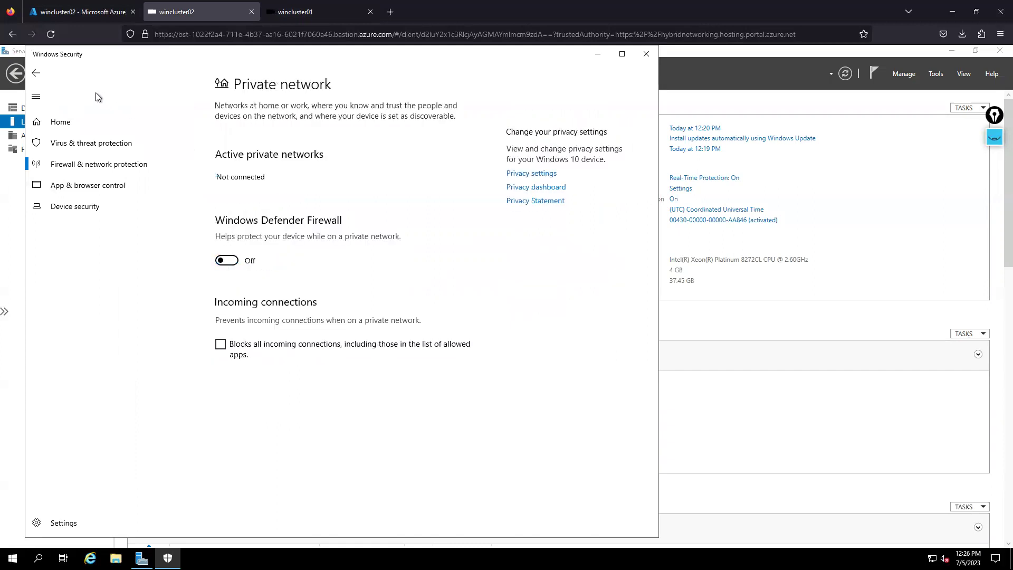
{"action": "left_click", "coordinate": [36, 73]}
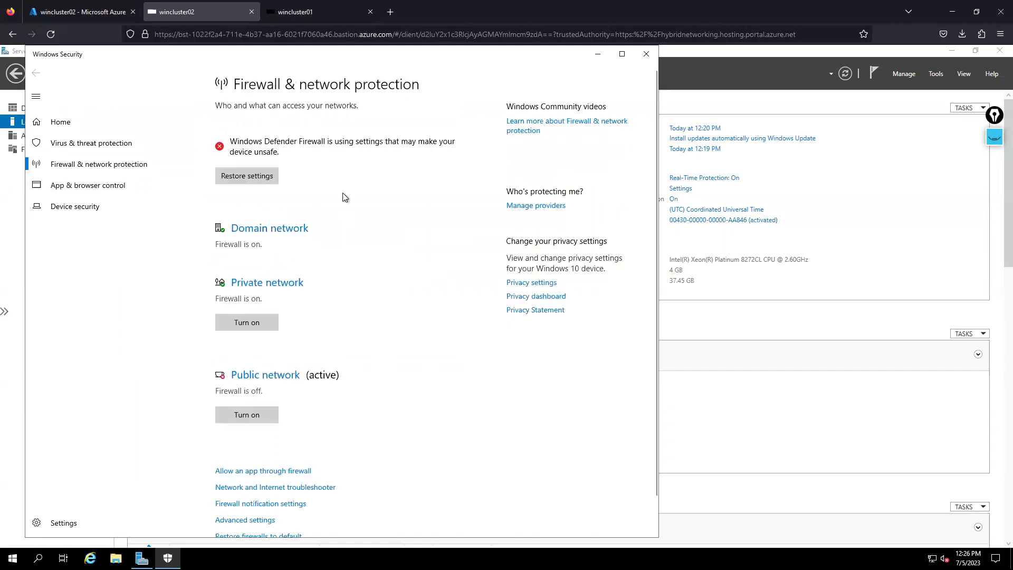
{"action": "left_click", "coordinate": [256, 230]}
{"action": "left_click", "coordinate": [226, 250]}
{"action": "left_click", "coordinate": [37, 74]}
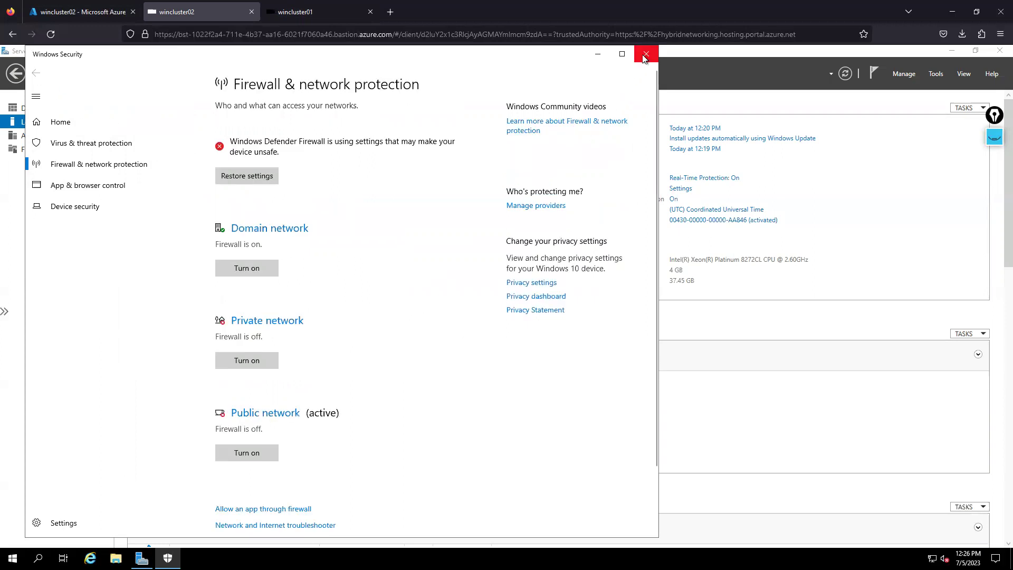
{"action": "left_click", "coordinate": [645, 57]}
Set IE Enhanced Security Configuration to Off for administrators and users on wincluster02.
{"action": "left_click", "coordinate": [674, 200]}
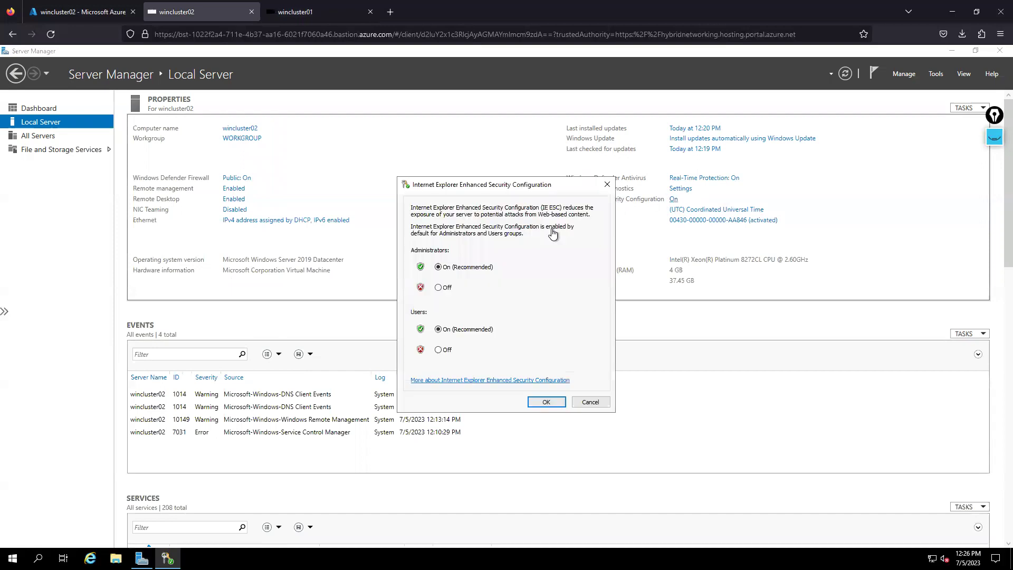
{"action": "left_click", "coordinate": [437, 287]}
{"action": "left_click", "coordinate": [437, 349]}
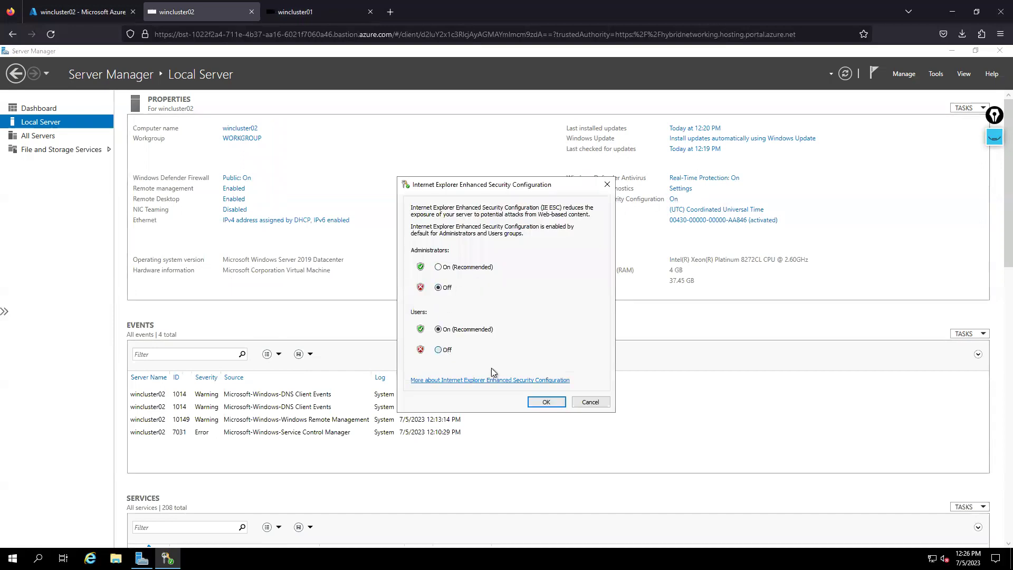
{"action": "left_click", "coordinate": [545, 402]}
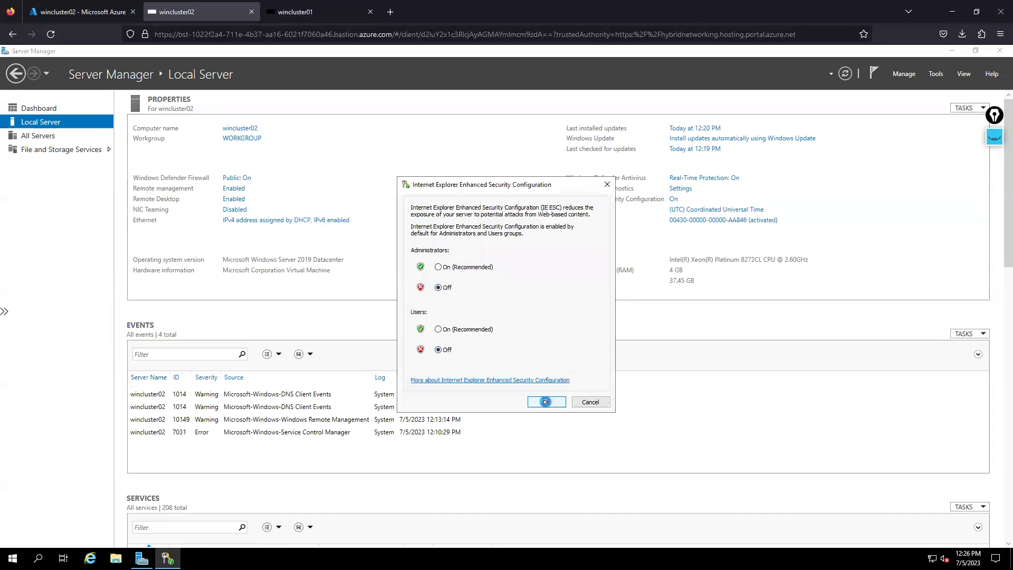
Try joining wincluster02 to cloudpatashala.com and dismiss the domain-controller-not-found error.
{"action": "left_click", "coordinate": [244, 139]}
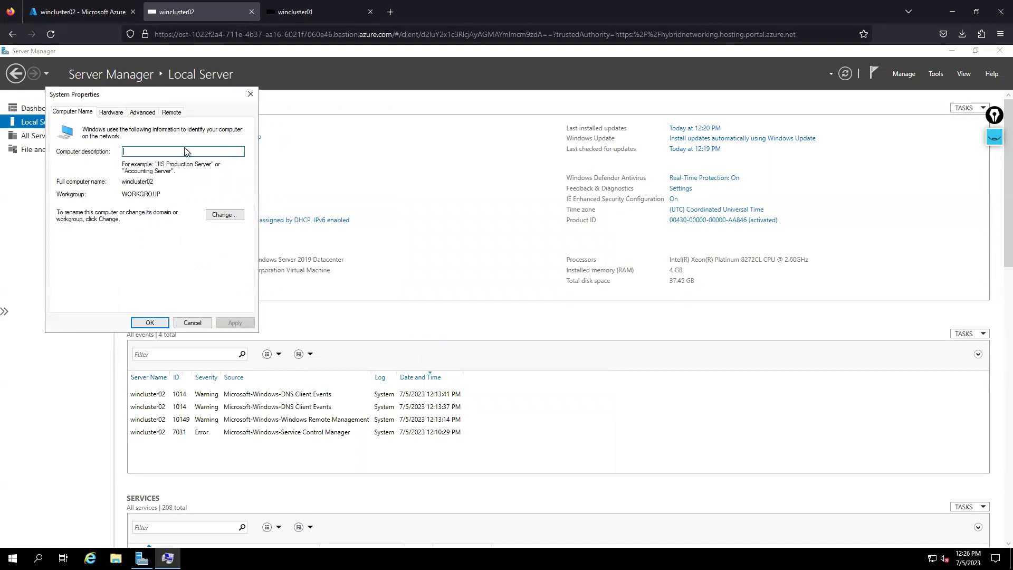
{"action": "left_click", "coordinate": [222, 214]}
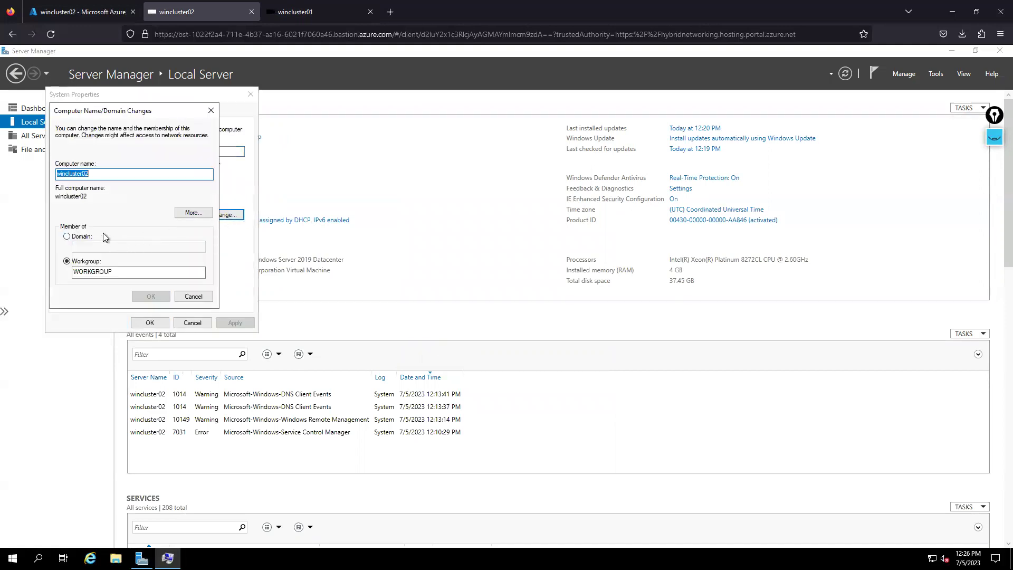
{"action": "left_click", "coordinate": [82, 239]}
{"action": "left_click", "coordinate": [88, 245]}
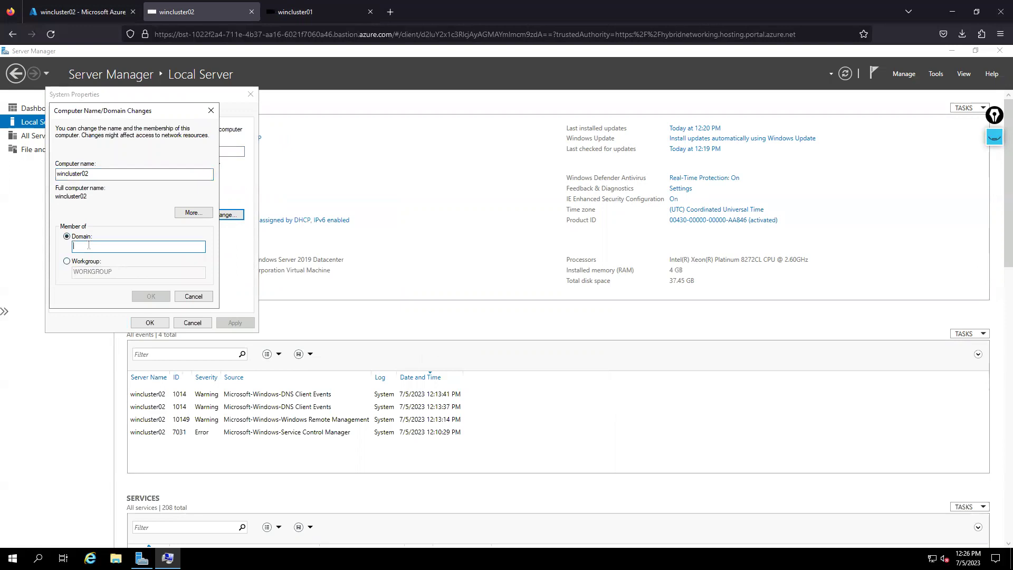
{"action": "type", "text": "cloudpatash"}
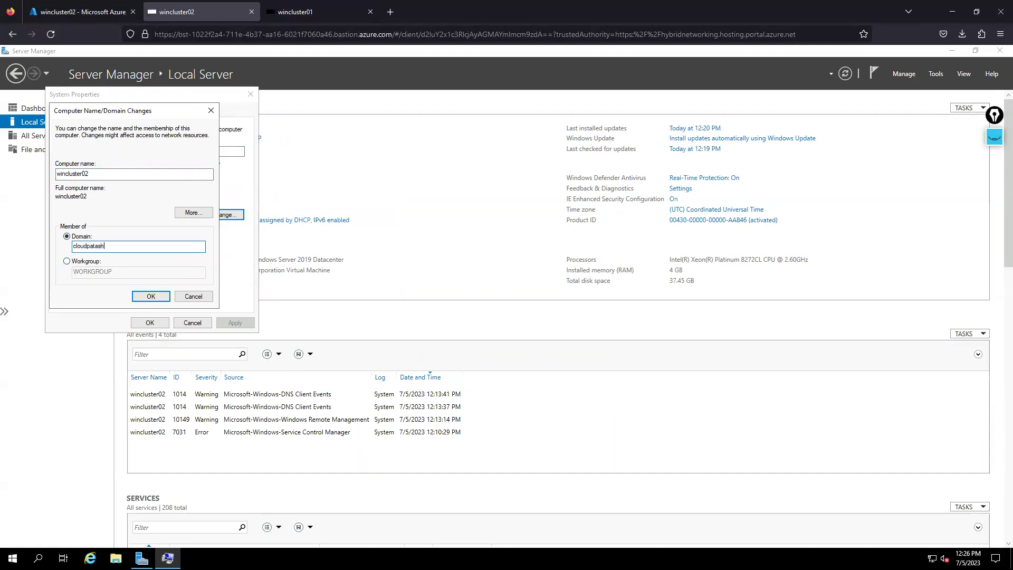
{"action": "type", "text": "ala.com"}
{"action": "key", "text": "Return"}
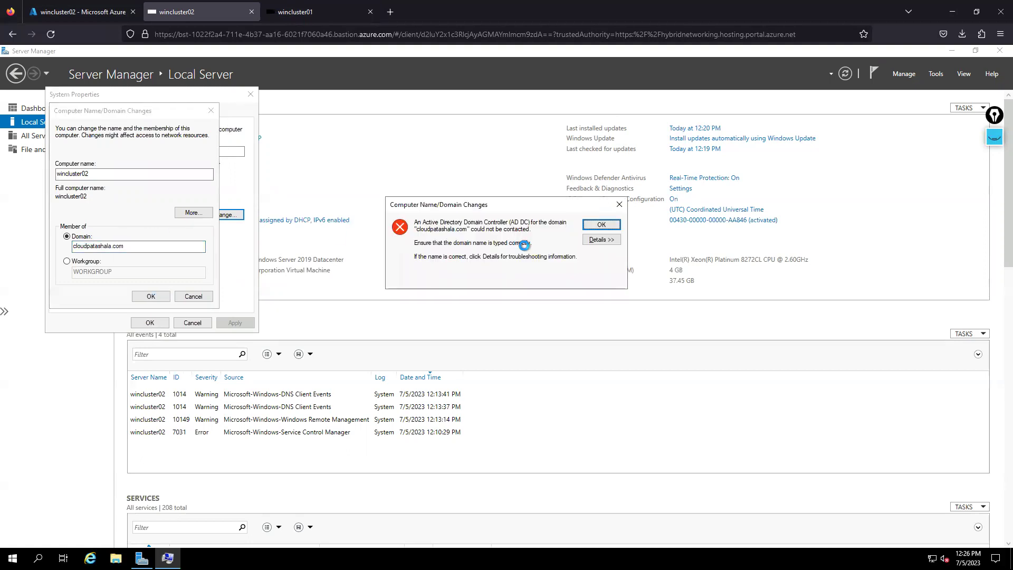
{"action": "left_click", "coordinate": [607, 228]}
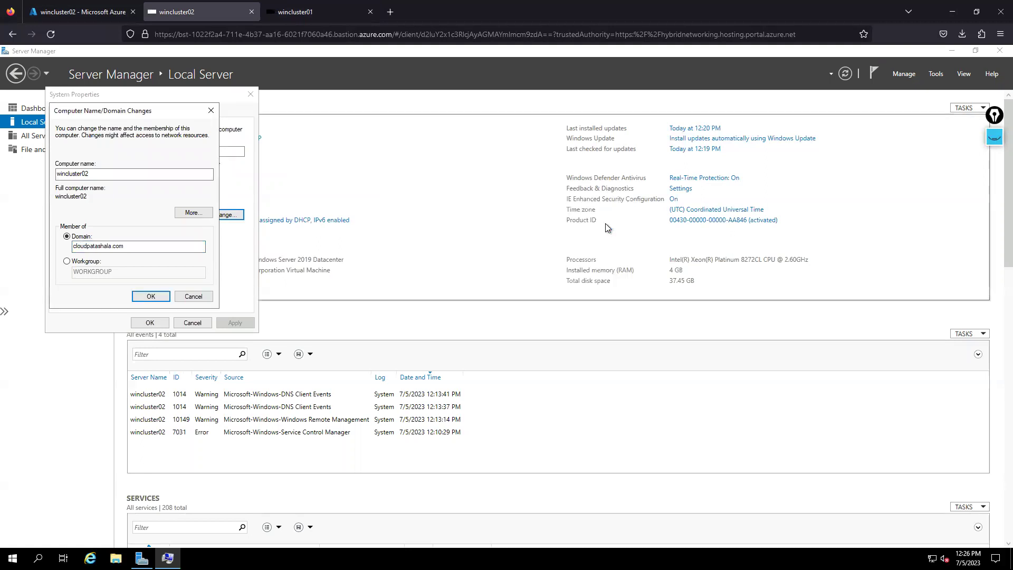
Retype cloudpatashala.com, resubmit, and view the error details reporting 'DNS name does not exist'.
{"action": "left_click_drag", "start_coordinate": [179, 246], "coordinate": [32, 244]}
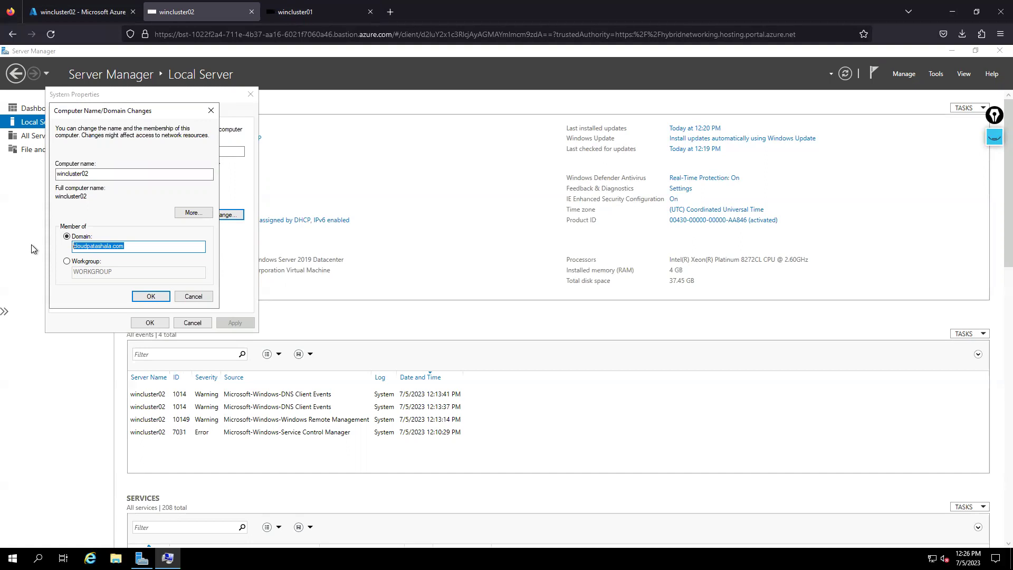
{"action": "type", "text": "cloudpatashala.com"}
{"action": "key", "text": "Return"}
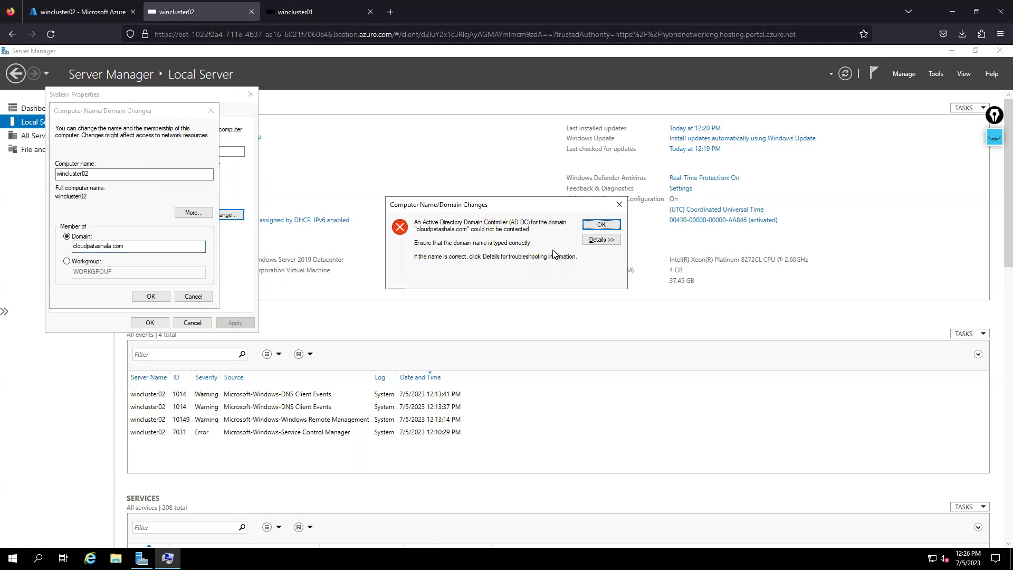
{"action": "left_click", "coordinate": [600, 245]}
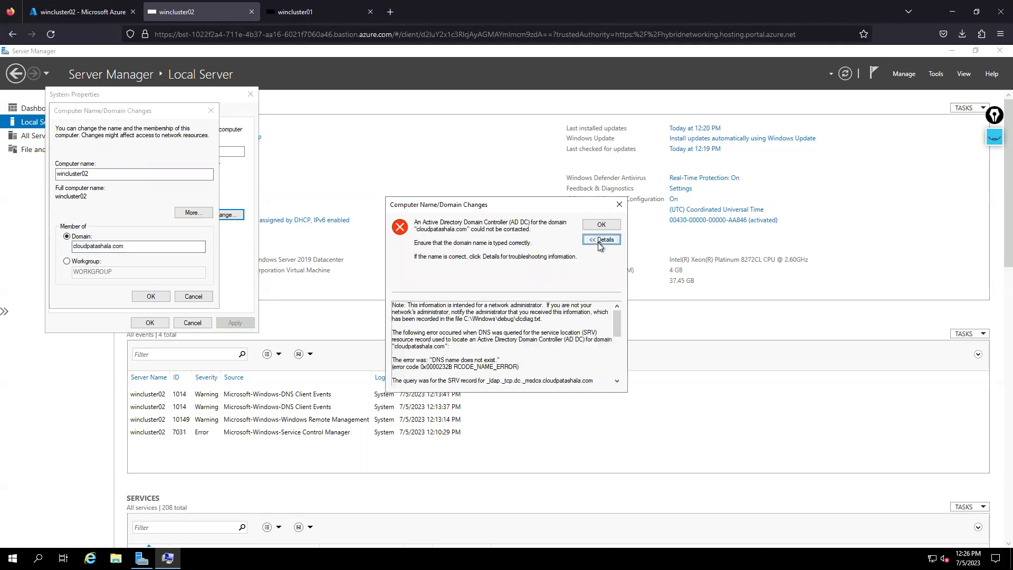
In the Azure portal, confirm network interface wincluster02308_z2 uses DNS servers 10.0.0.4 and 8.8.8.8.
{"action": "left_click", "coordinate": [619, 205]}
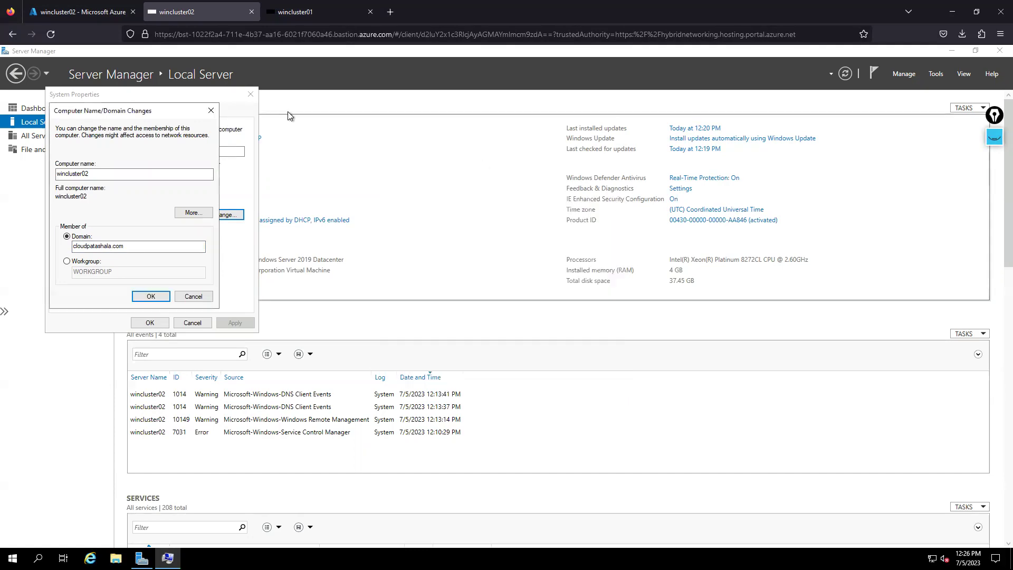
{"action": "left_click", "coordinate": [76, 7]}
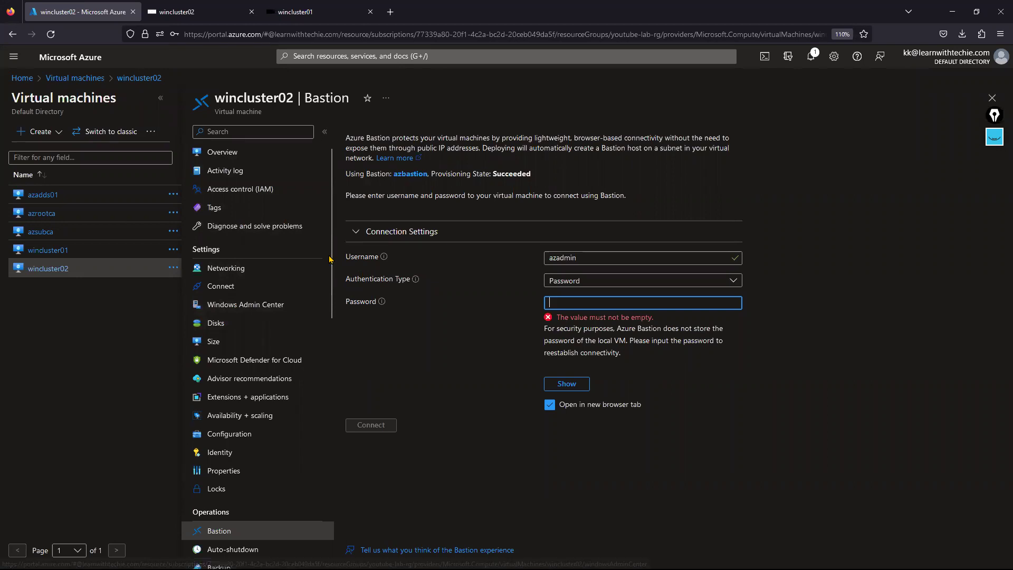
{"action": "left_click", "coordinate": [243, 268]}
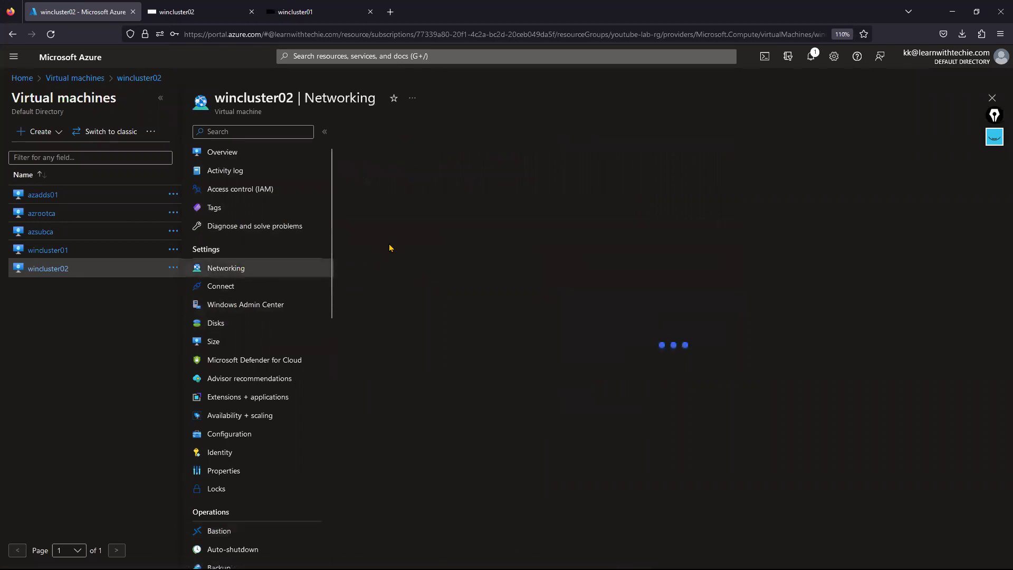
{"action": "left_click", "coordinate": [483, 214]}
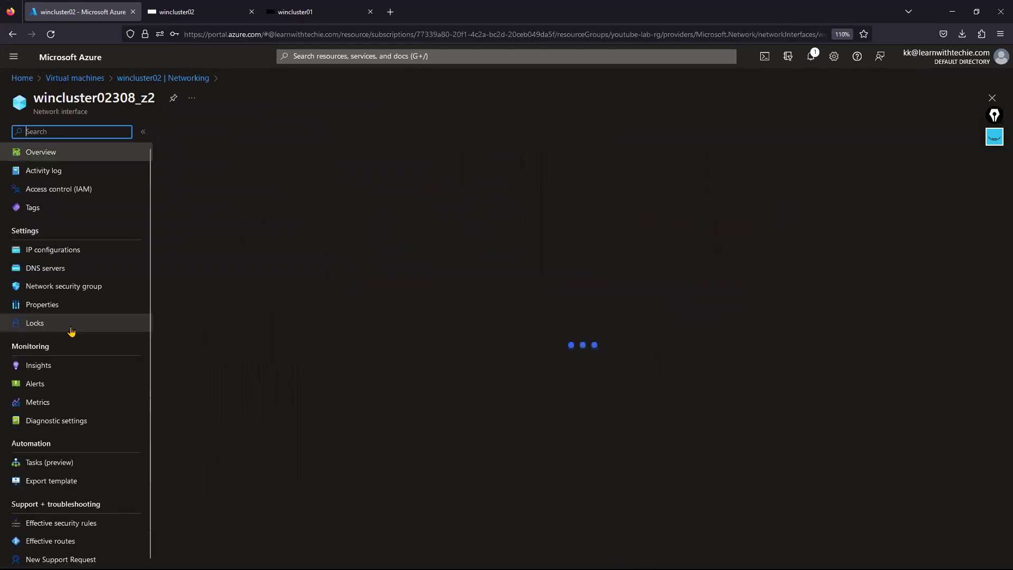
{"action": "left_click", "coordinate": [62, 274]}
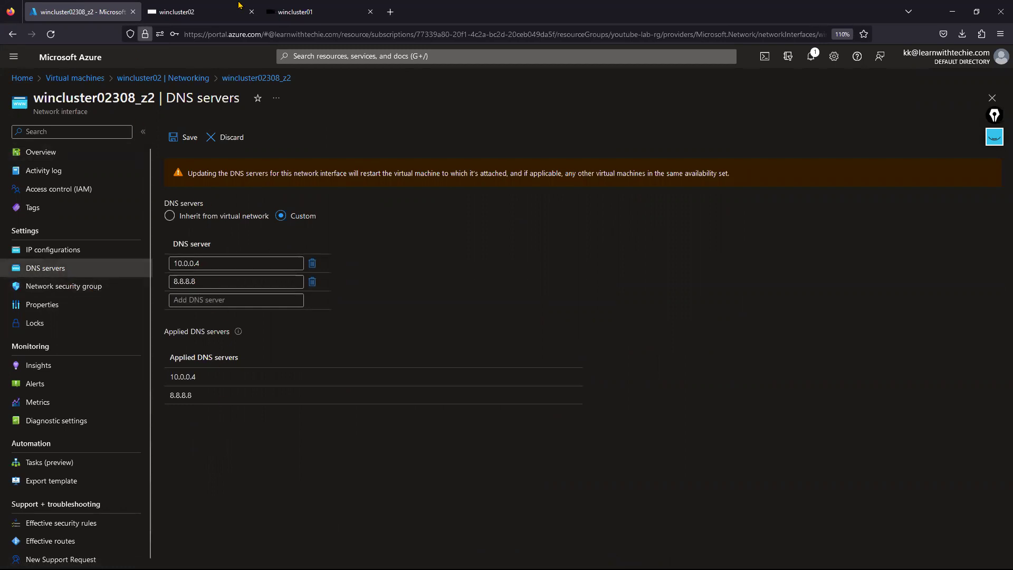
{"action": "left_click", "coordinate": [214, 6]}
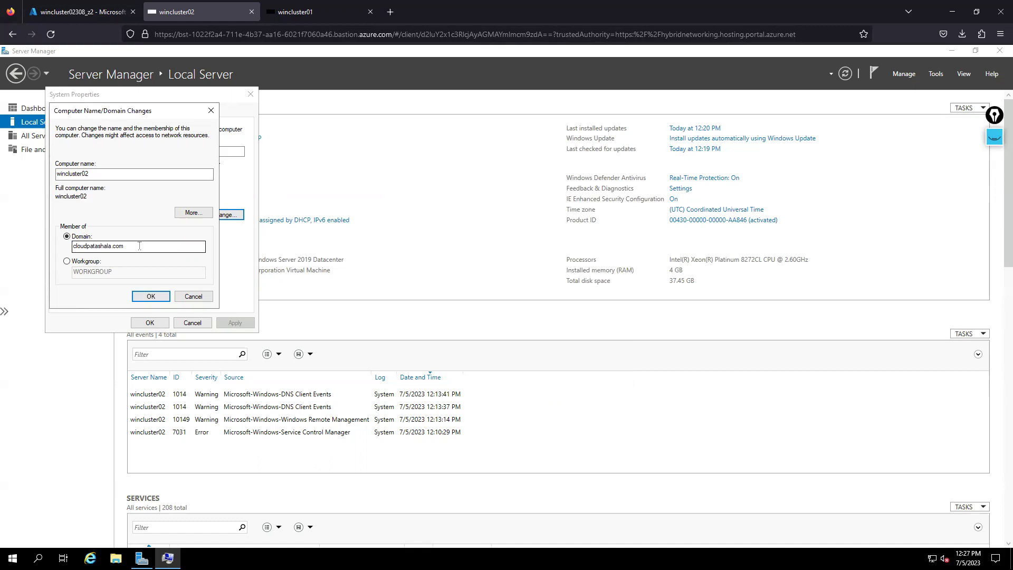
{"action": "left_click", "coordinate": [79, 11]}
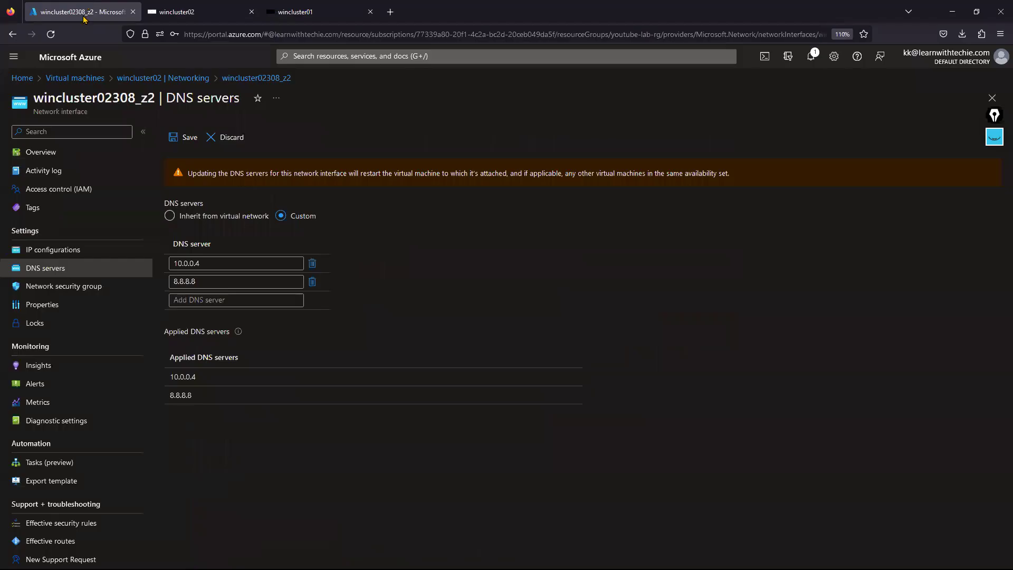
{"action": "left_click", "coordinate": [156, 78]}
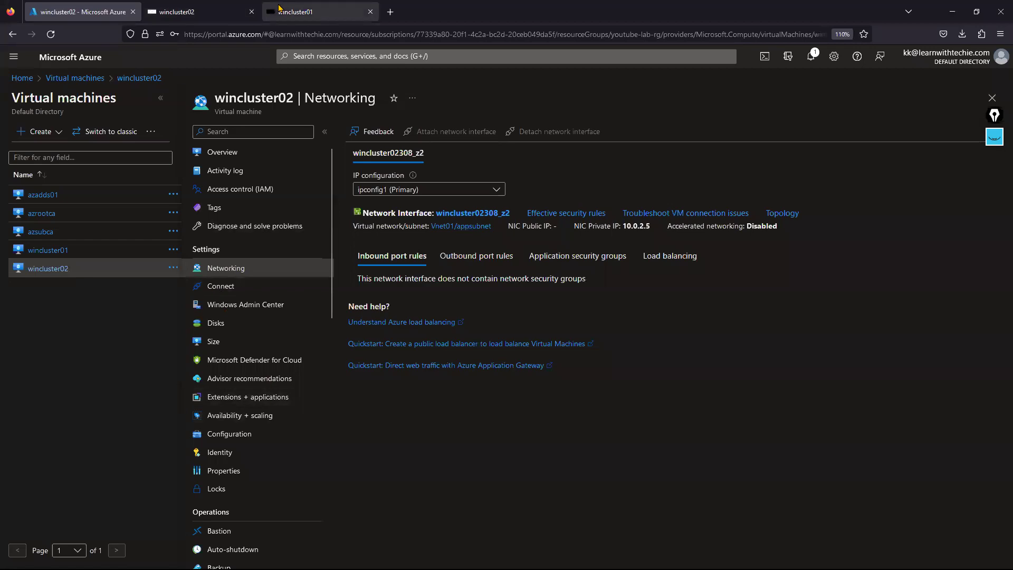
{"action": "left_click", "coordinate": [252, 13]}
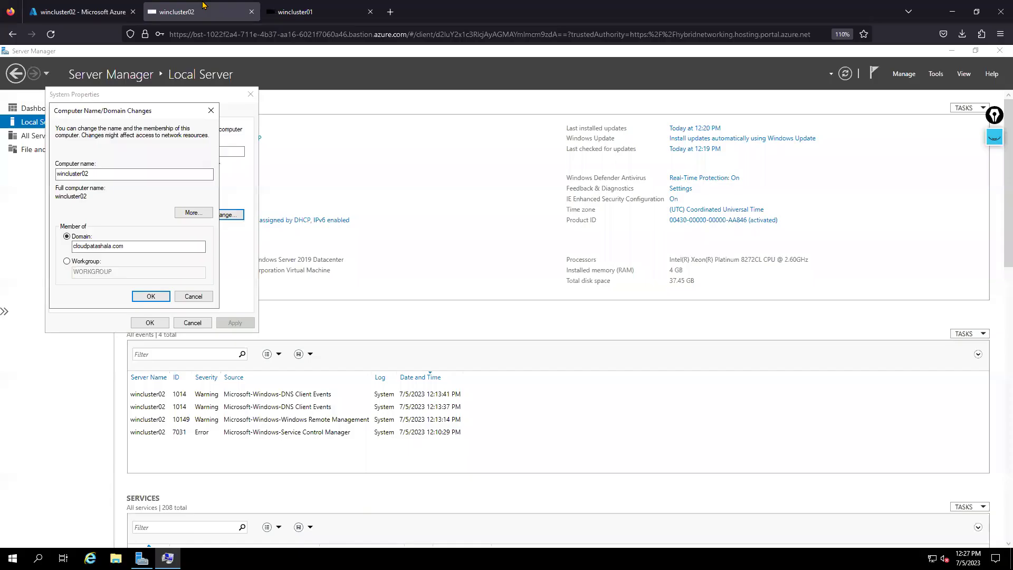
Retry the cloudpatashala.com join, then cancel out after the domain controller error recurs.
{"action": "left_click", "coordinate": [150, 296]}
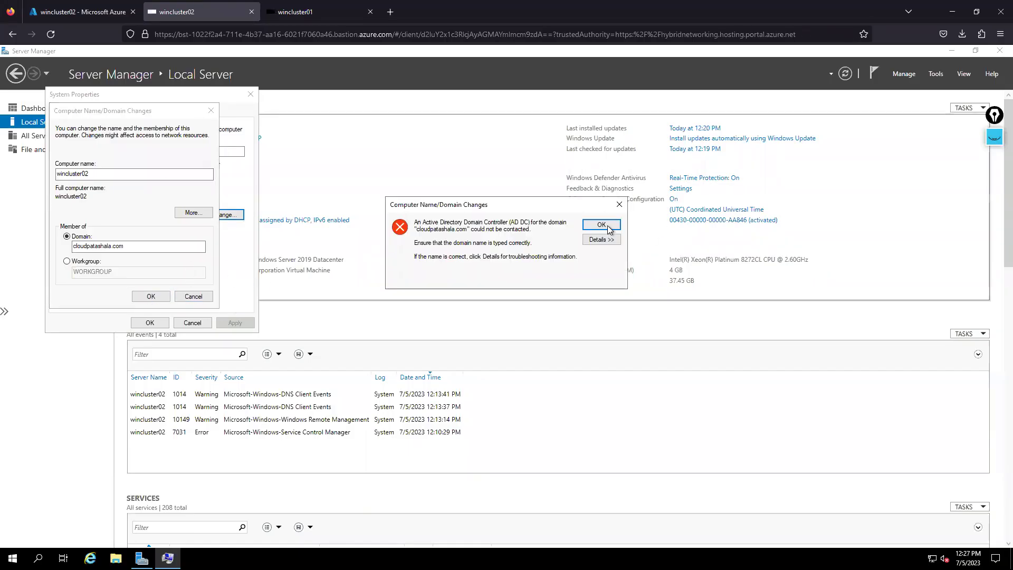
{"action": "left_click", "coordinate": [618, 204]}
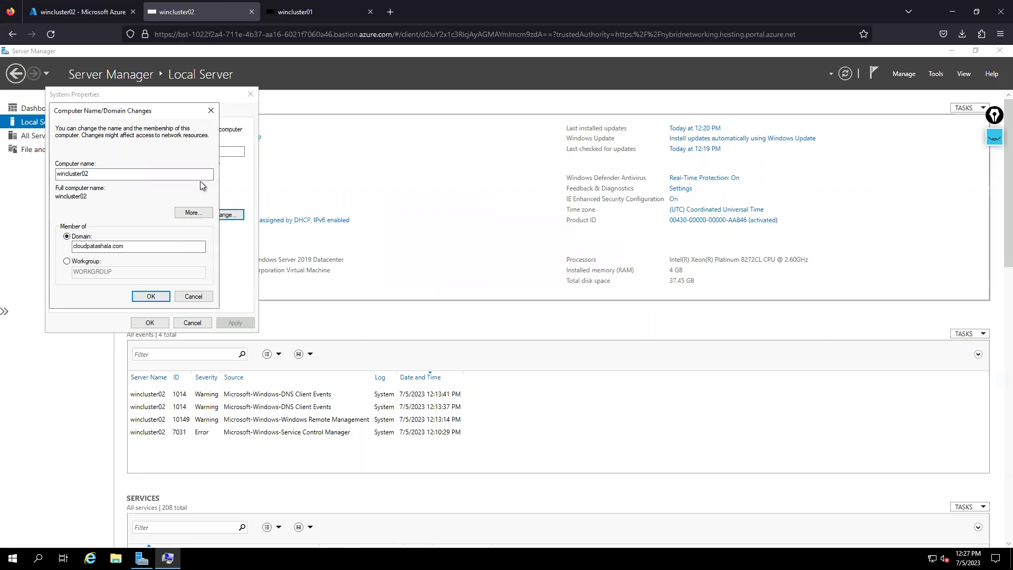
{"action": "left_click", "coordinate": [211, 110]}
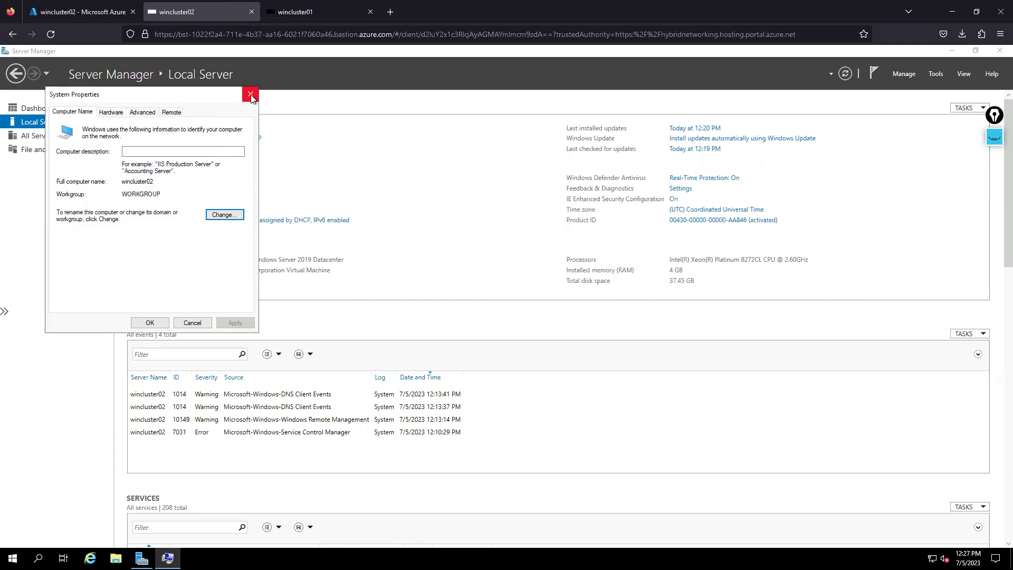
{"action": "left_click", "coordinate": [250, 95]}
Confirm the firewall and IE Enhanced Security Configuration are off, then close Server Manager.
{"action": "left_click", "coordinate": [237, 178]}
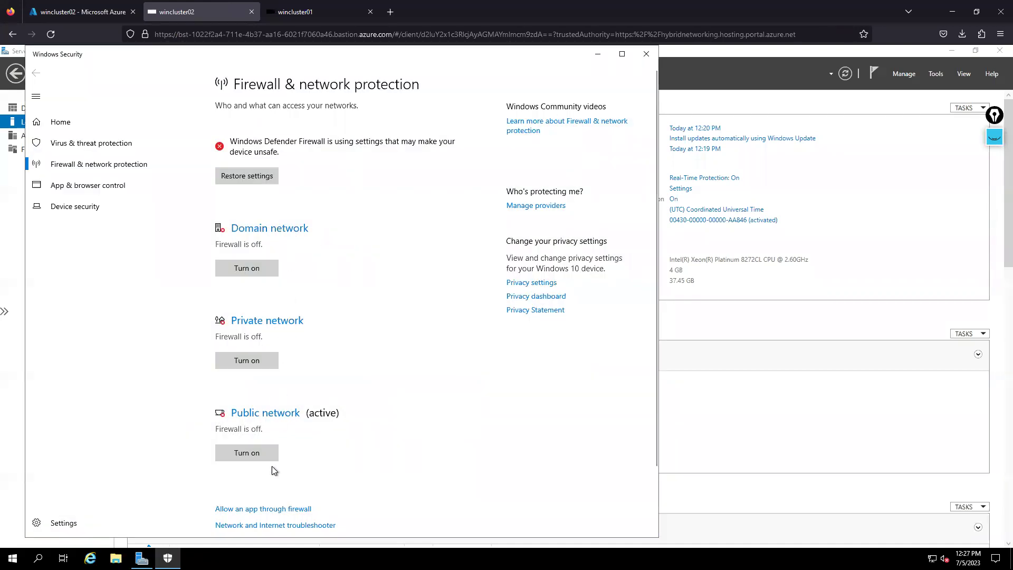
{"action": "left_click", "coordinate": [645, 58]}
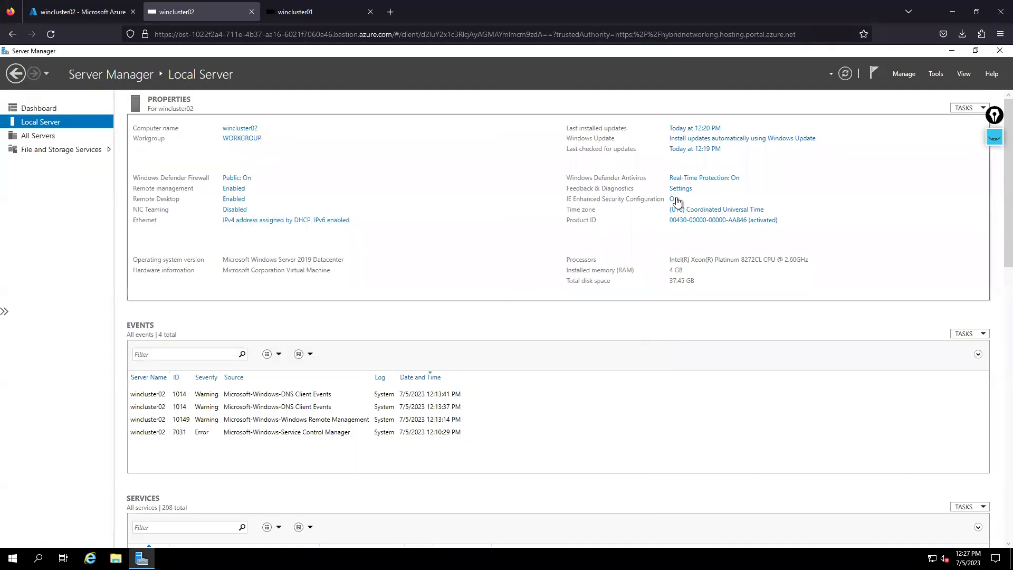
{"action": "left_click", "coordinate": [676, 200]}
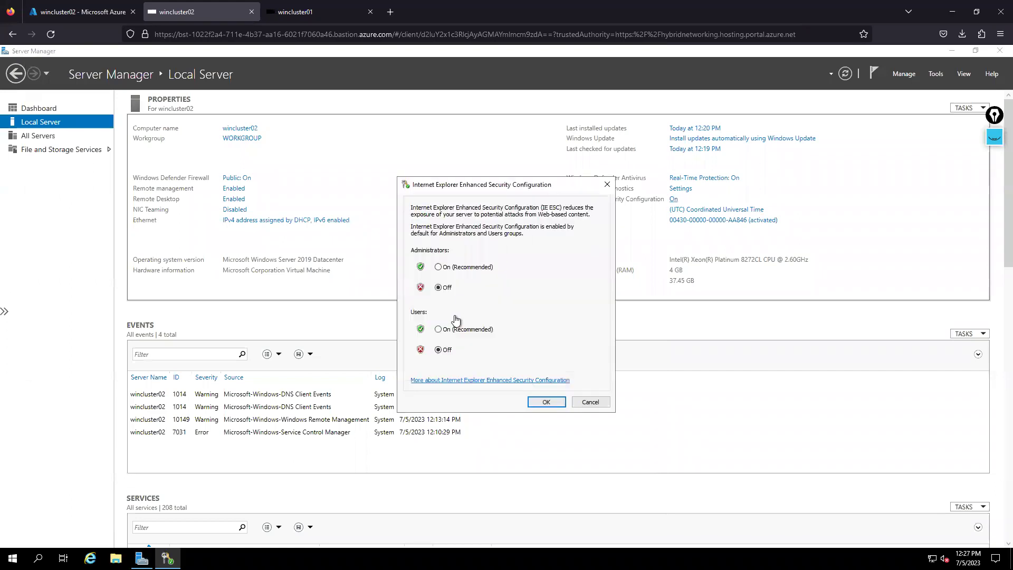
{"action": "left_click", "coordinate": [544, 405]}
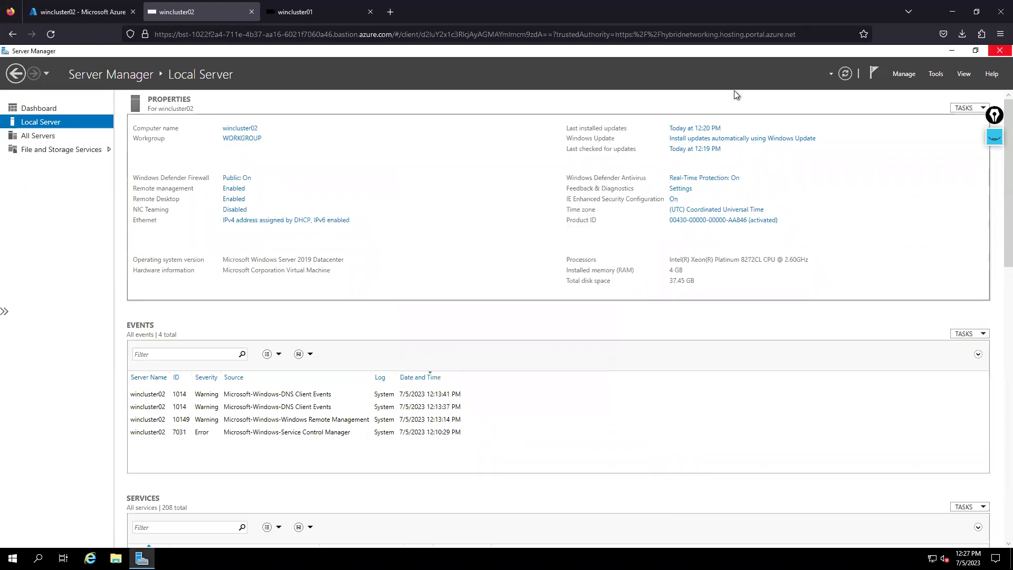
{"action": "left_click", "coordinate": [1000, 50]}
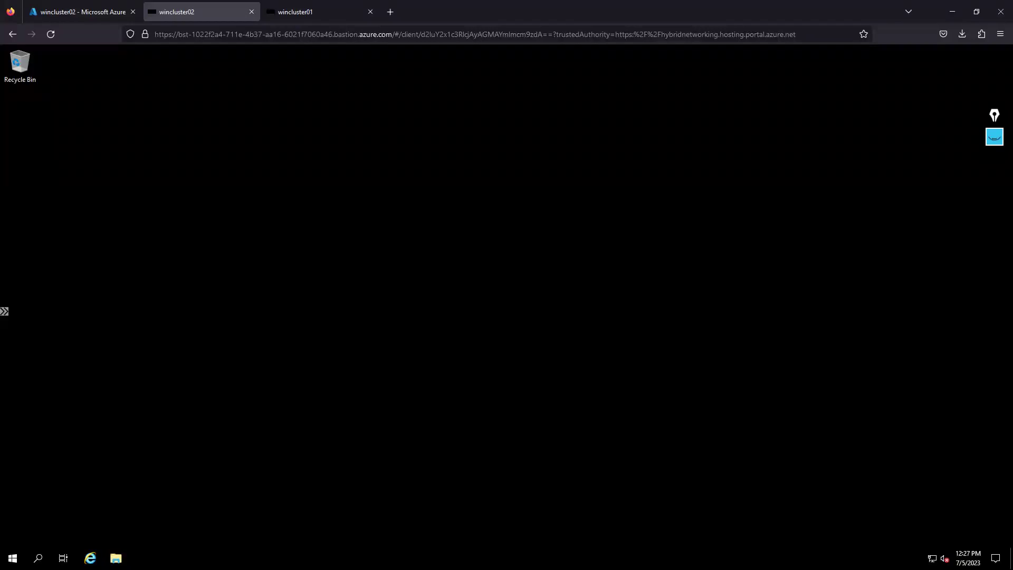
Launch Command Prompt as administrator and ping 10.0.0.4.
{"action": "left_click", "coordinate": [38, 558]}
{"action": "type", "text": "c"}
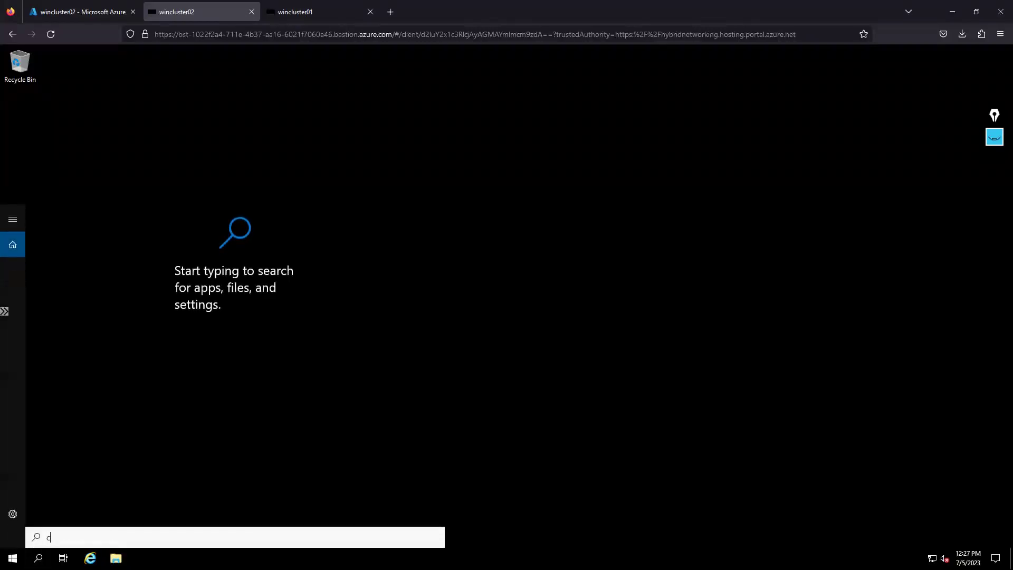
{"action": "type", "text": "md"}
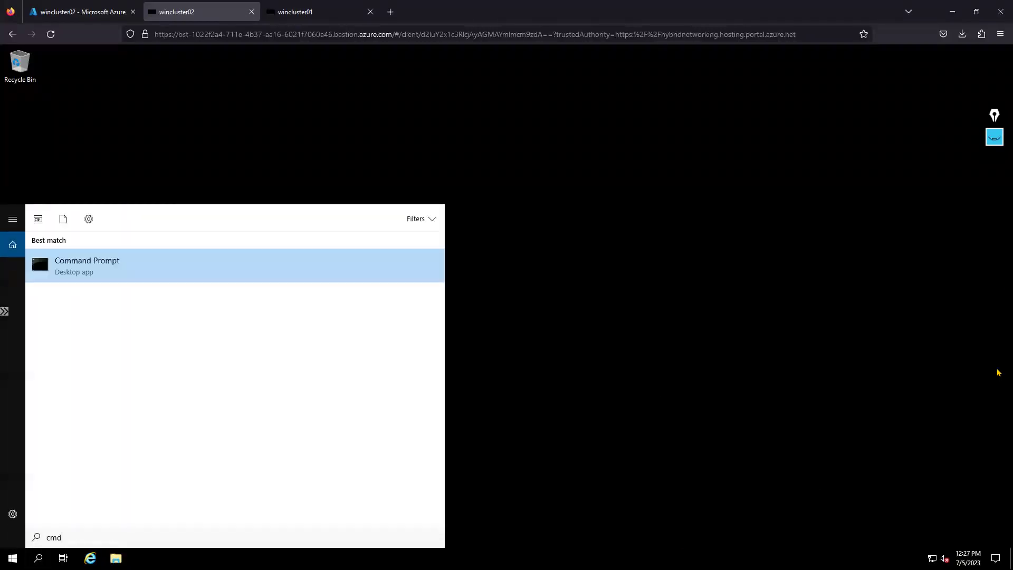
{"action": "right_click", "coordinate": [60, 264]}
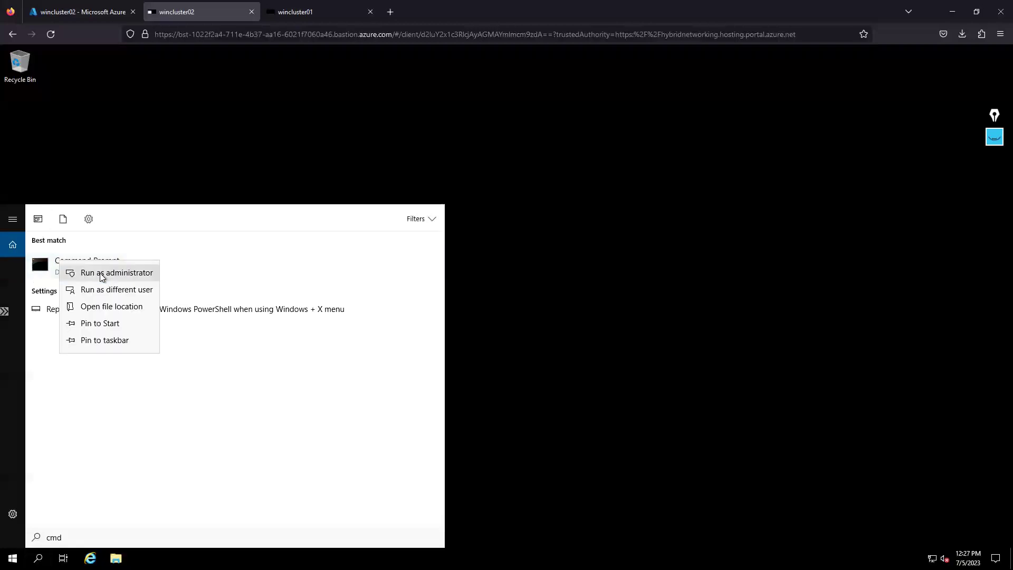
{"action": "left_click", "coordinate": [101, 273]}
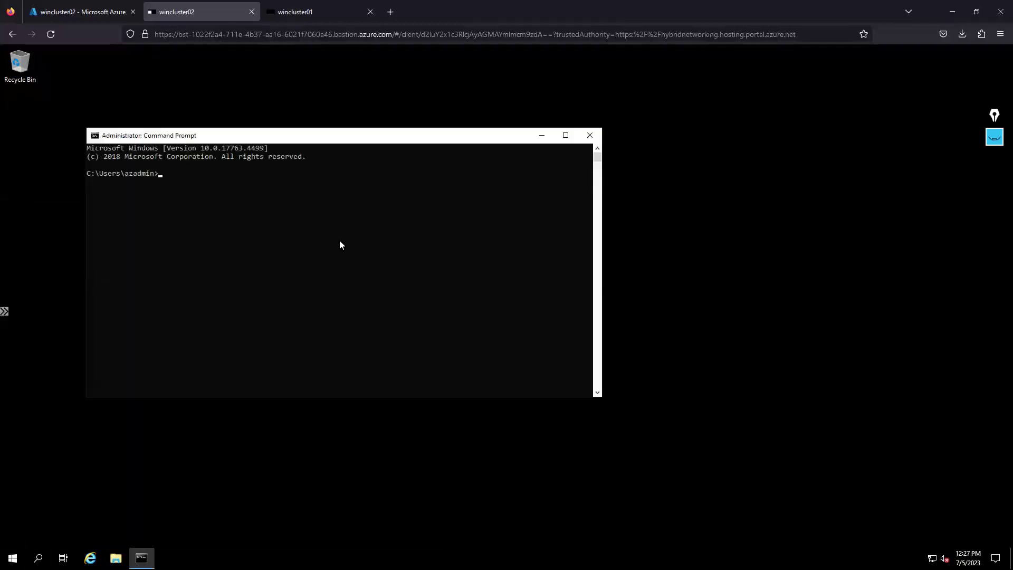
{"action": "type", "text": "ping 10.0.0.0"}
{"action": "key", "text": "BackSpace"}
{"action": "type", "text": "4"}
{"action": "key", "text": "Return"}
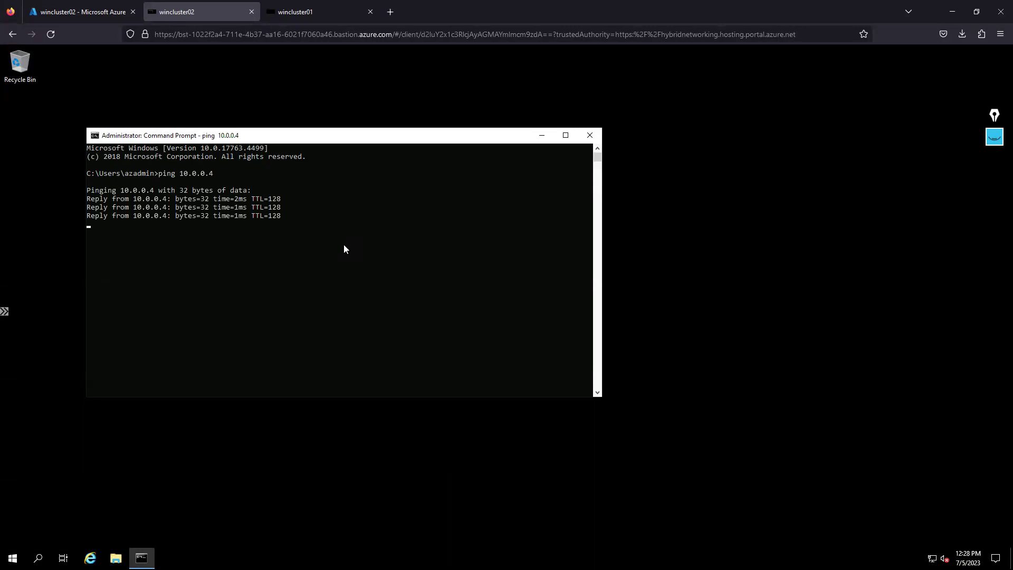
Run ipconfig /all to confirm DNS server 10.0.0.4 is listed, then close Command Prompt.
{"action": "left_click", "coordinate": [539, 136]}
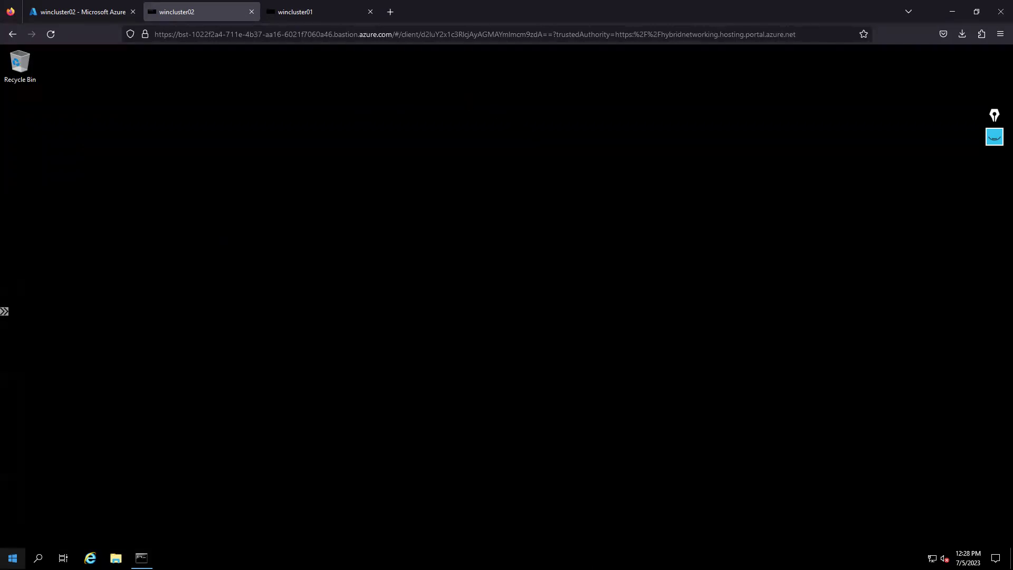
{"action": "key", "text": "super"}
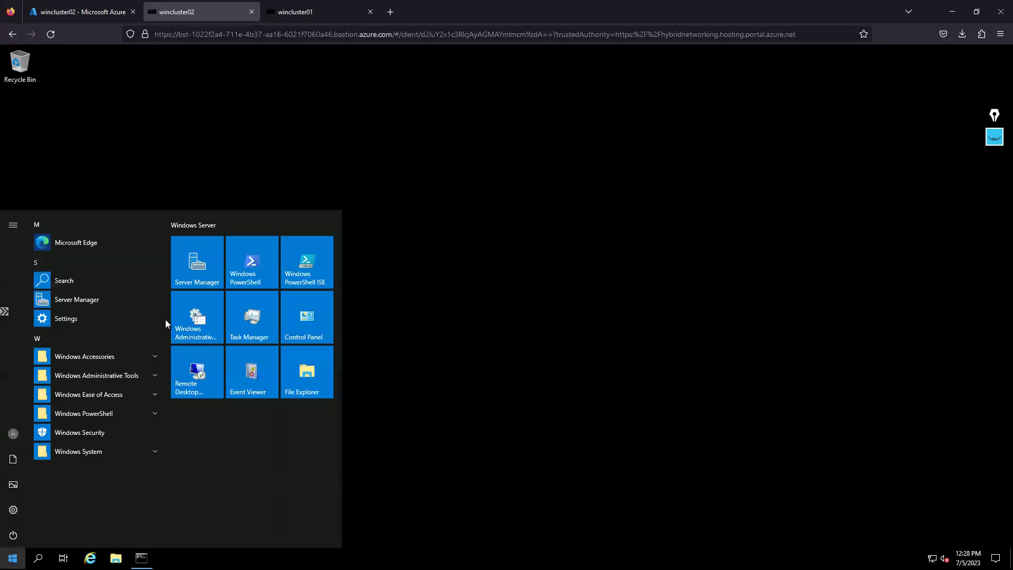
{"action": "left_click", "coordinate": [309, 388]}
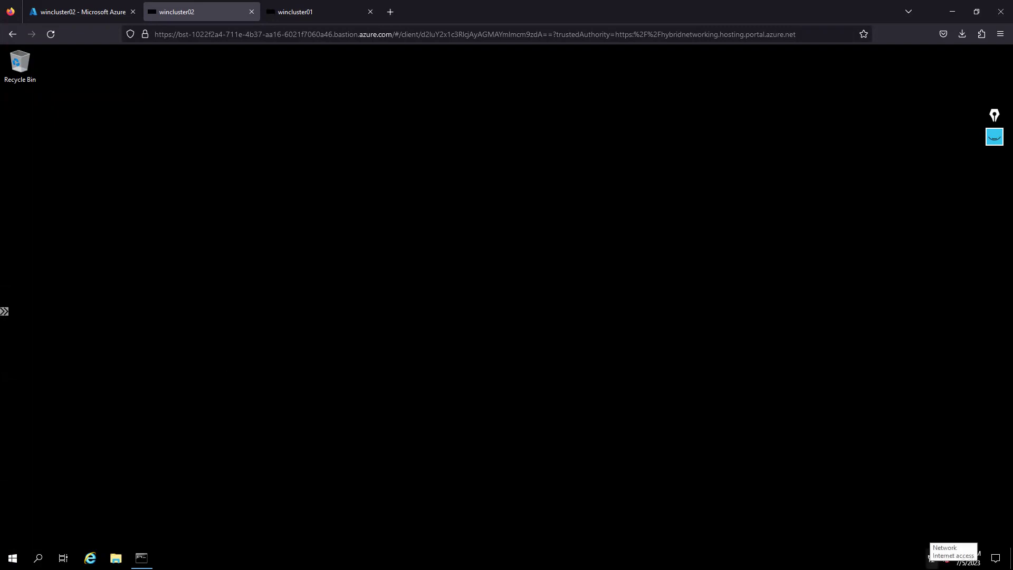
{"action": "left_click", "coordinate": [141, 558]}
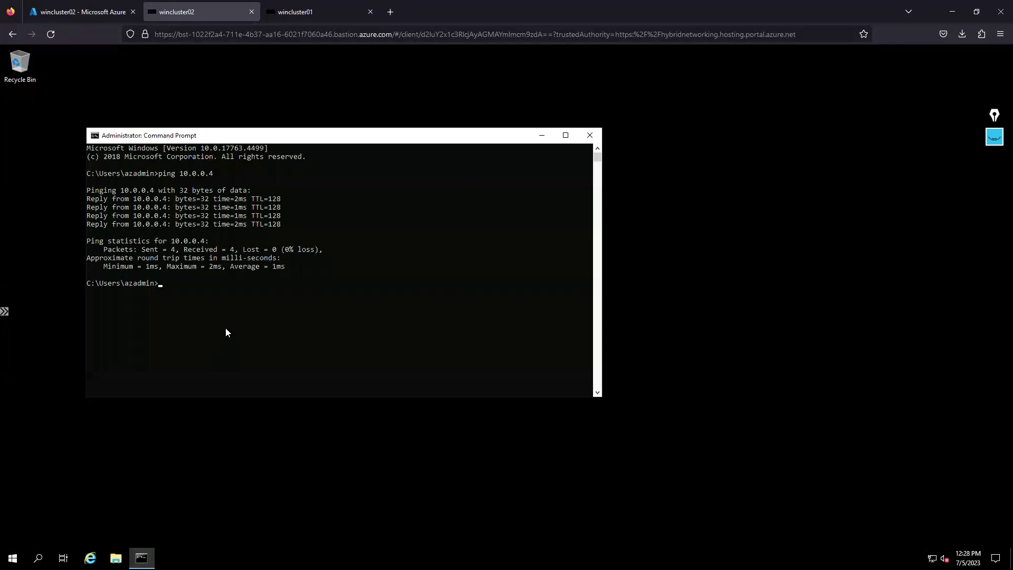
{"action": "type", "text": "ipconfig /all"}
{"action": "key", "text": "Return"}
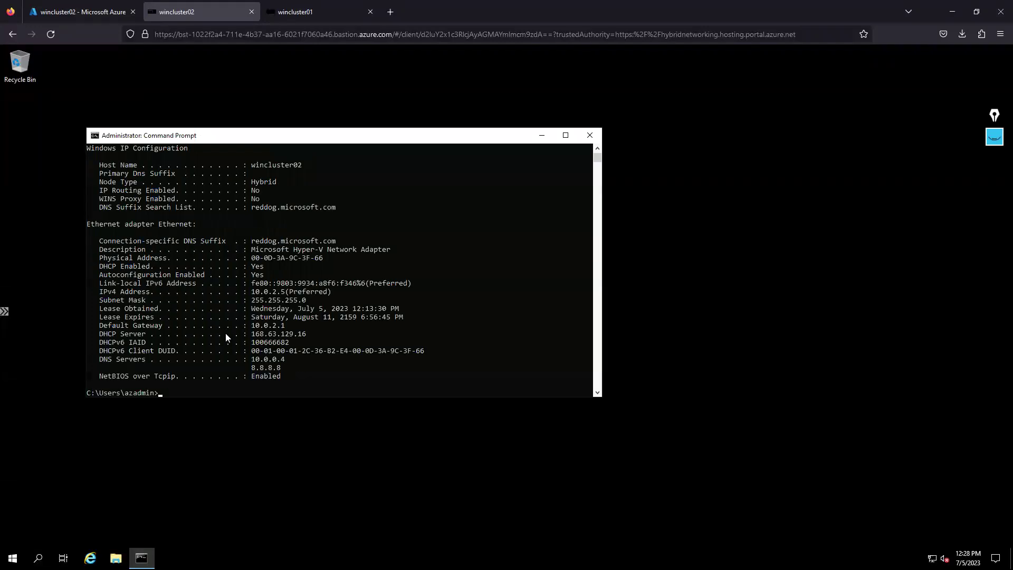
{"action": "left_click", "coordinate": [253, 362]}
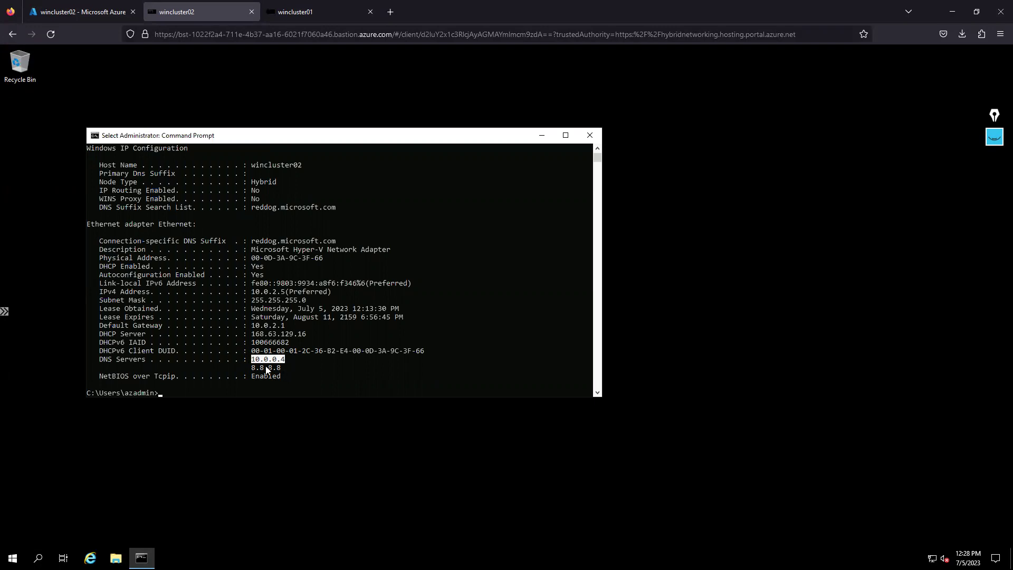
{"action": "scroll", "coordinate": [266, 369], "scroll_direction": "up", "scroll_amount": 1}
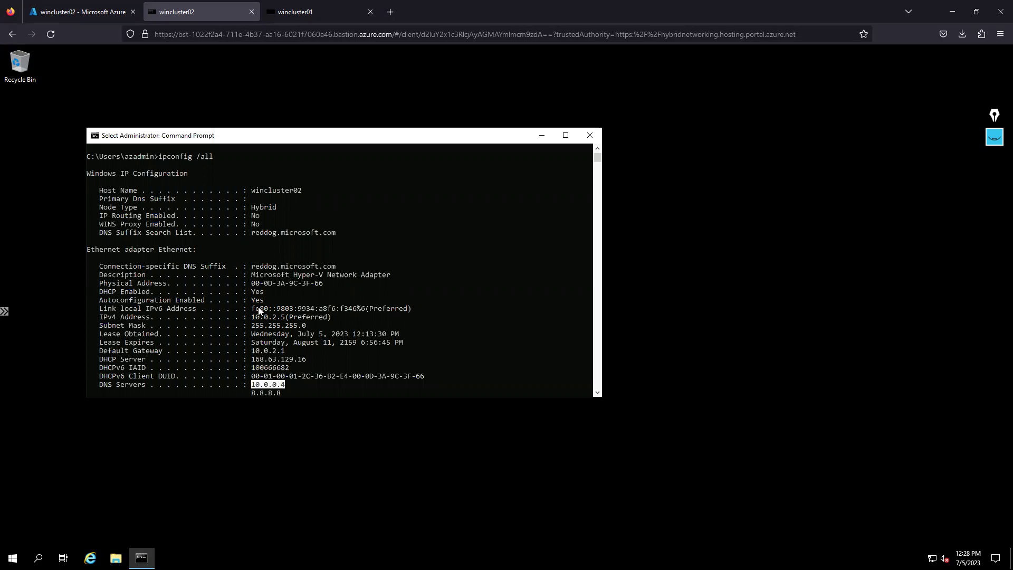
{"action": "left_click", "coordinate": [590, 136]}
{"action": "left_click", "coordinate": [13, 558]}
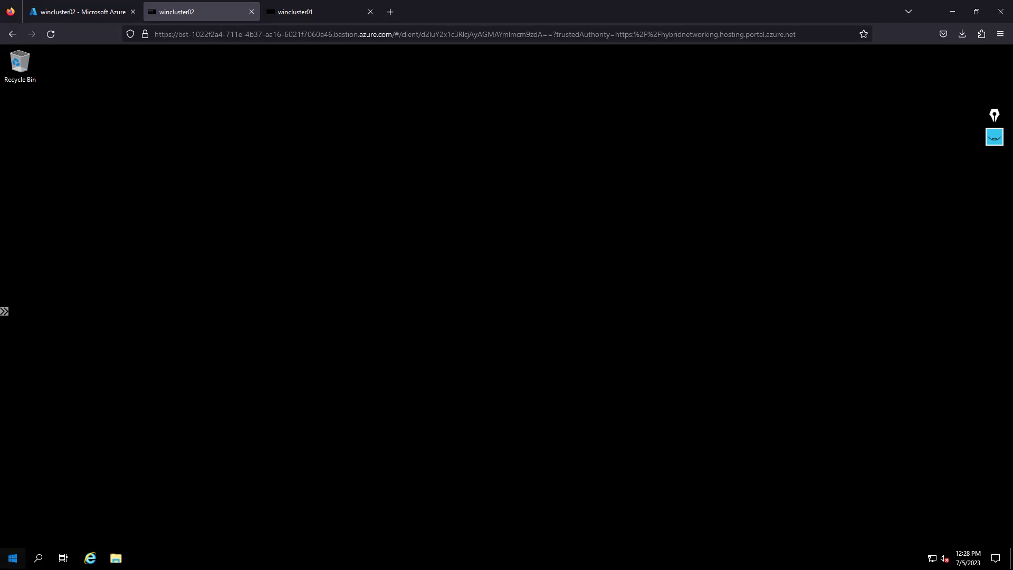
Open This PC's system properties and the computer name and domain settings.
{"action": "left_click", "coordinate": [115, 558]}
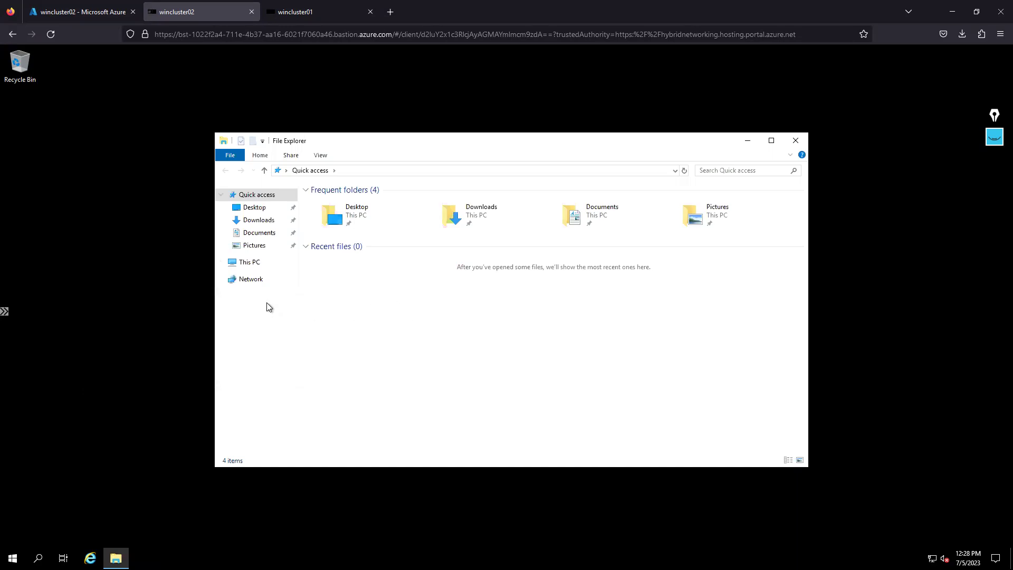
{"action": "left_click", "coordinate": [252, 264]}
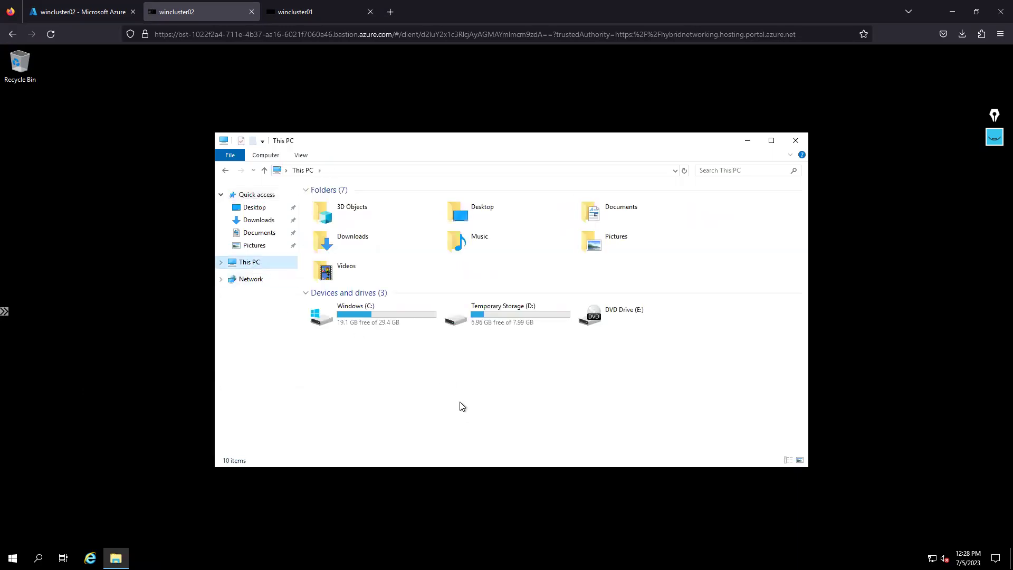
{"action": "right_click", "coordinate": [462, 406]}
{"action": "left_click", "coordinate": [498, 502]}
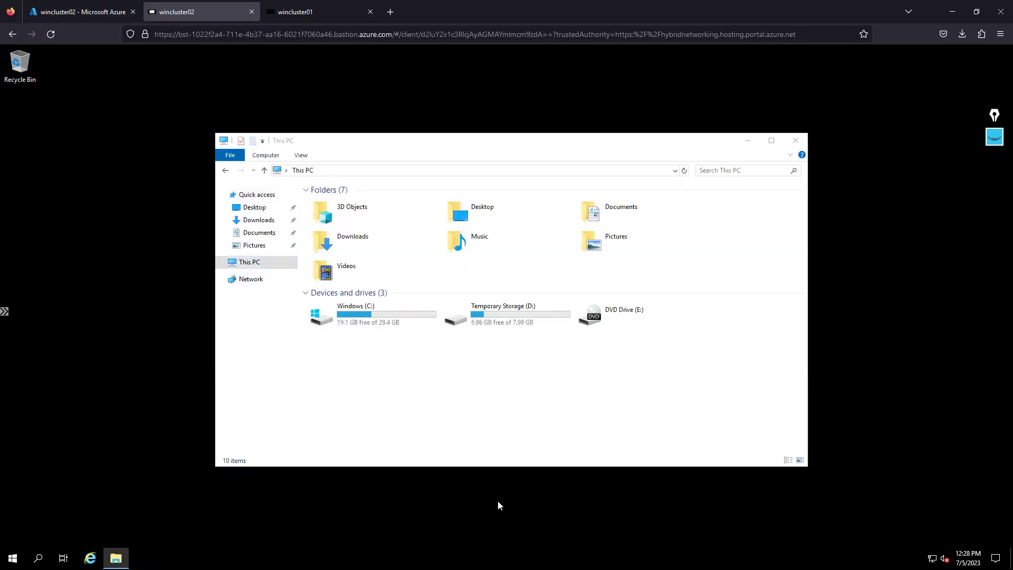
{"action": "left_click", "coordinate": [781, 343]}
Join wincluster02 to cloudpatashala.com using the domain administrator account credentials.
{"action": "left_click", "coordinate": [279, 271]}
{"action": "left_click", "coordinate": [122, 293]}
{"action": "type", "text": "cloud"}
{"action": "type", "text": "pata"}
{"action": "type", "text": "shala.co"}
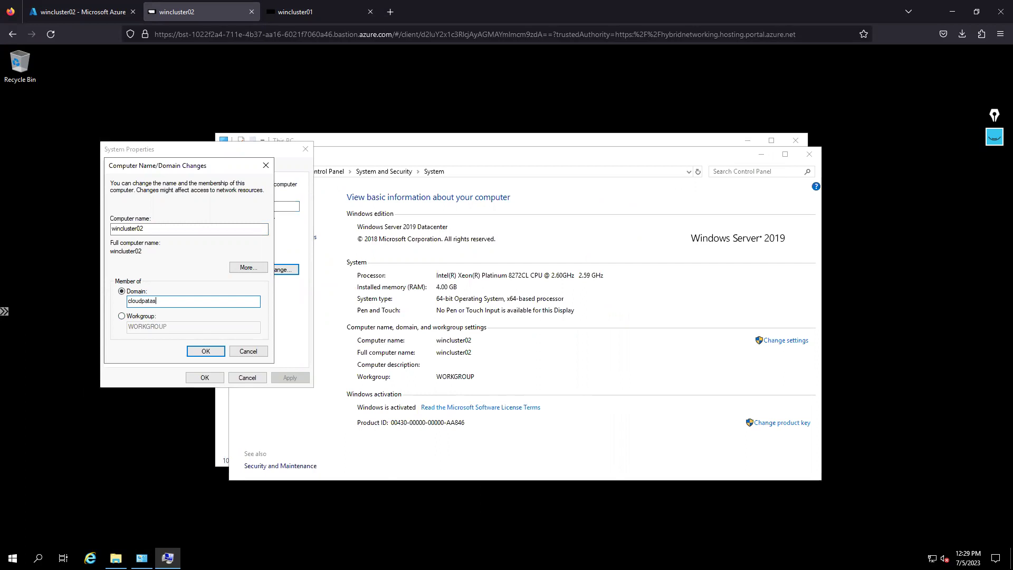
{"action": "type", "text": "m"}
{"action": "key", "text": "Return"}
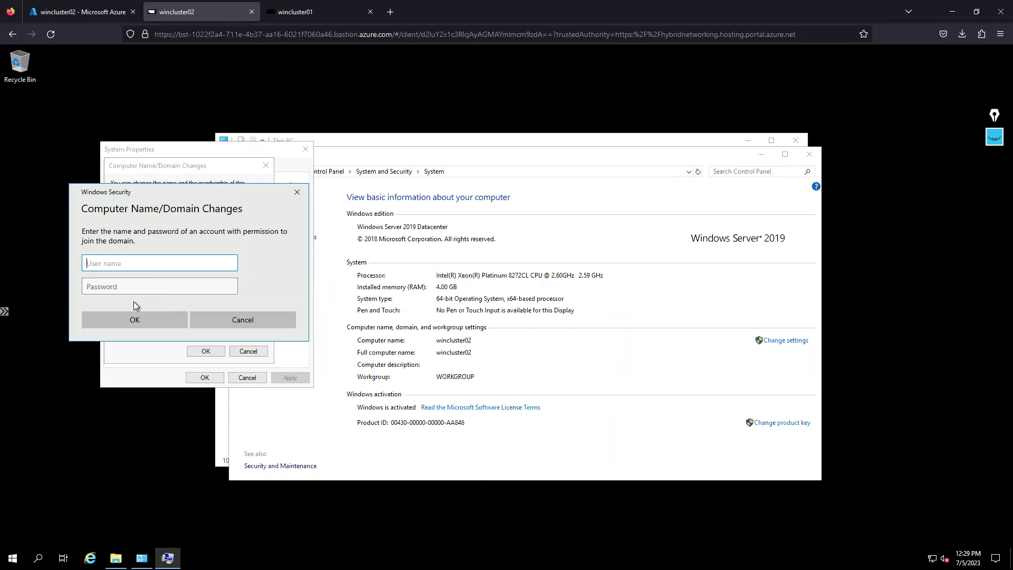
{"action": "type", "text": "d"}
{"action": "key", "text": "BackSpace"}
{"action": "type", "text": "cloudpatashala.com\\kk"}
{"action": "key", "text": "Tab"}
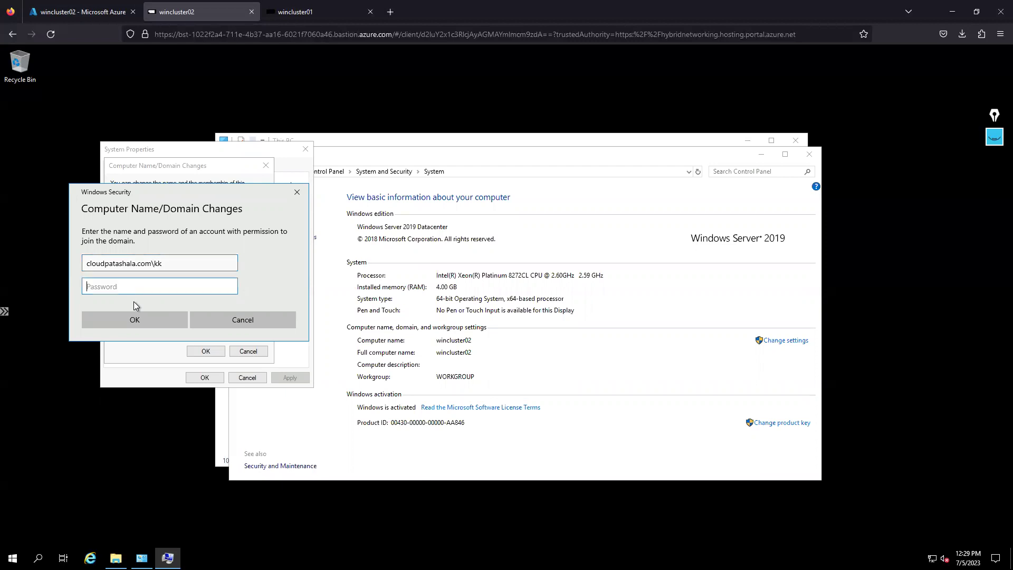
{"action": "type", "text": "****"}
{"action": "key", "text": "Return"}
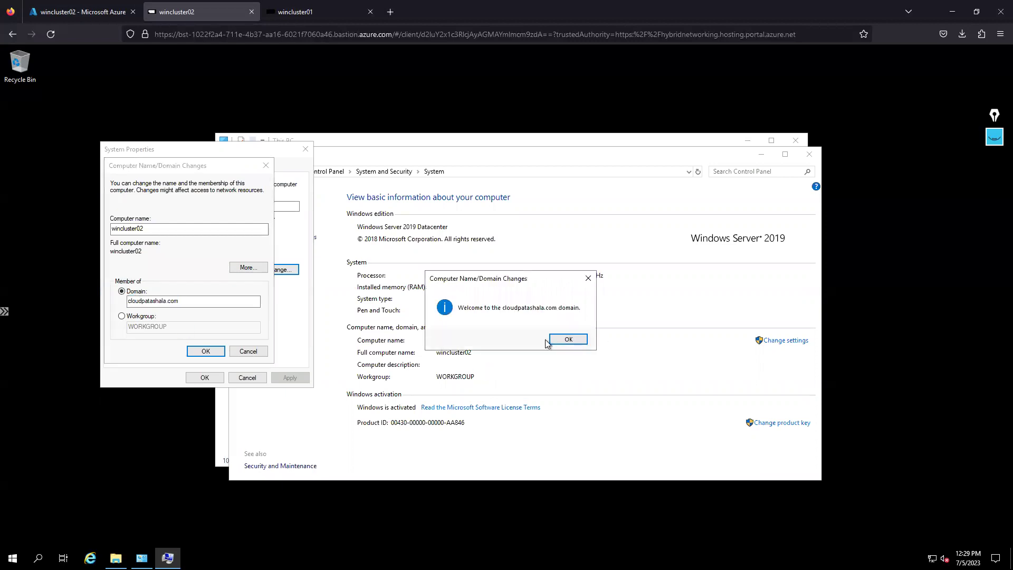
Accept the welcome and restart notices and restart the server now.
{"action": "left_click", "coordinate": [562, 340]}
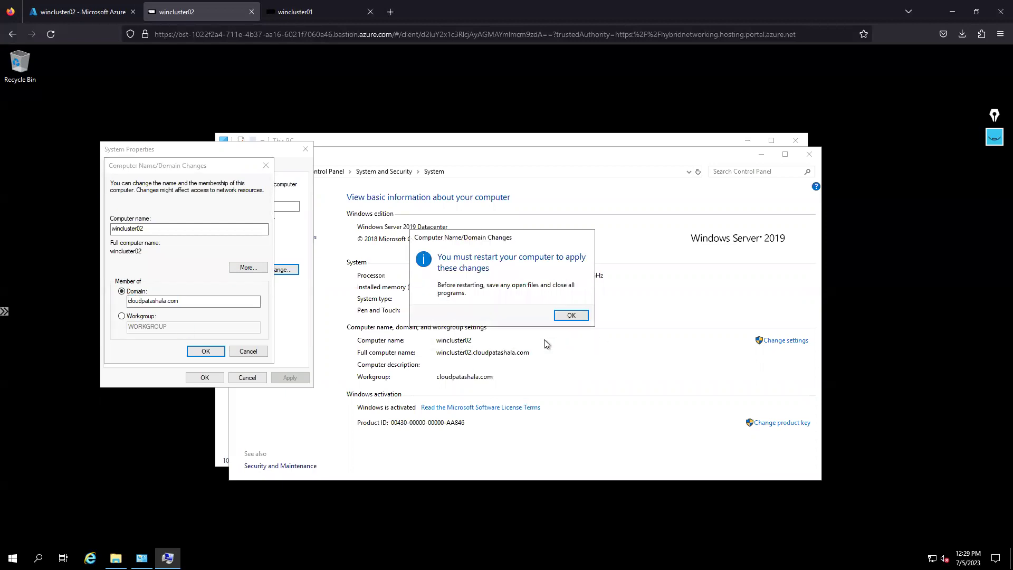
{"action": "left_click", "coordinate": [571, 316]}
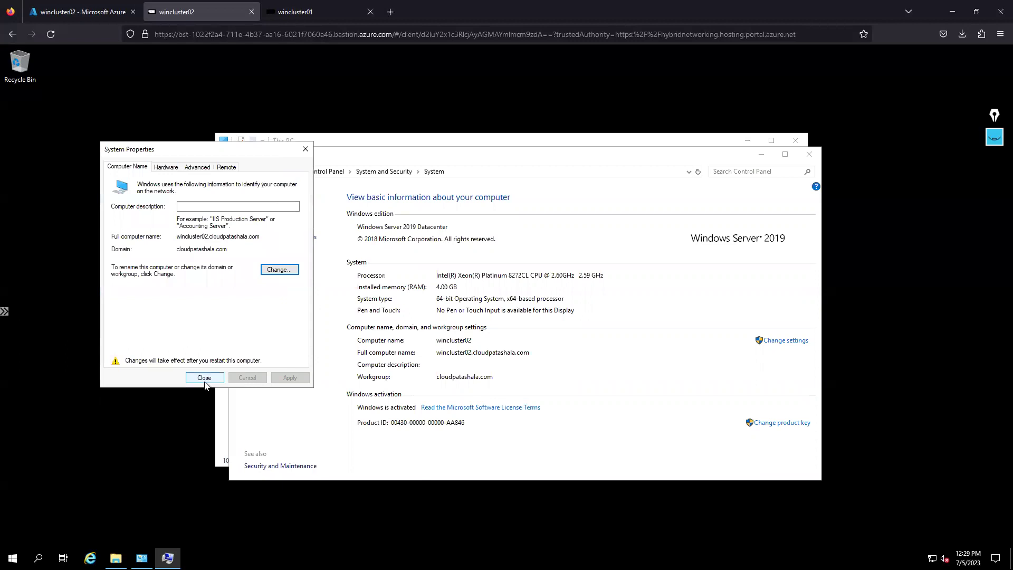
{"action": "left_click", "coordinate": [205, 377]}
{"action": "left_click", "coordinate": [505, 312]}
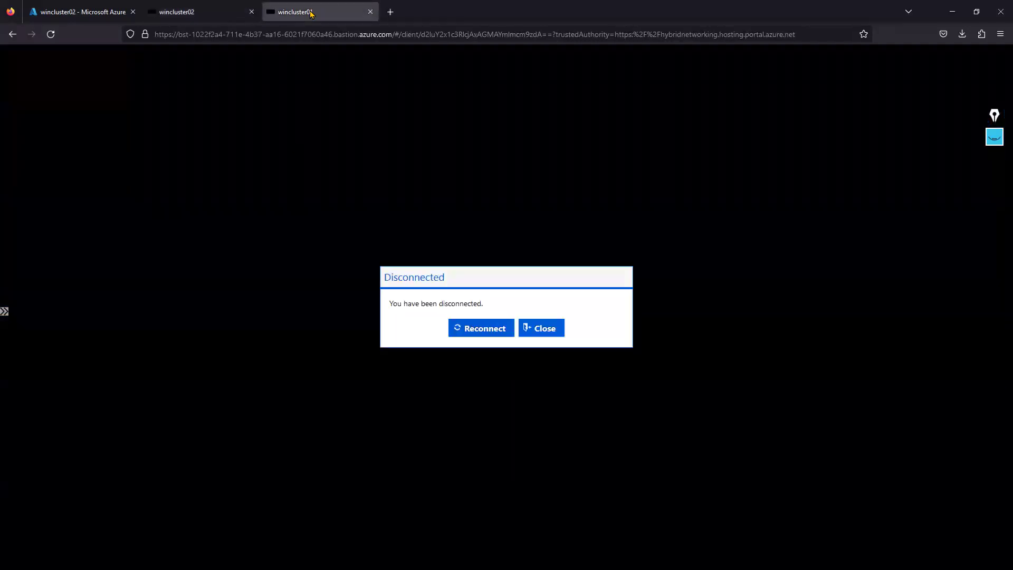
Close both Bastion session tabs and open wincluster01's Connect > Bastion page.
{"action": "left_click", "coordinate": [251, 12]}
{"action": "left_click", "coordinate": [251, 11]}
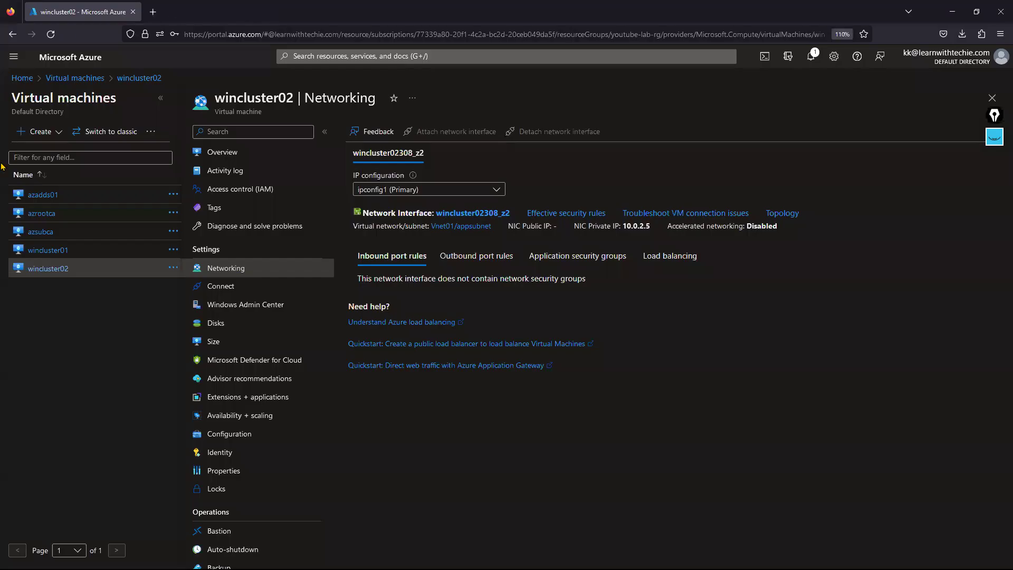
{"action": "left_click", "coordinate": [36, 251]}
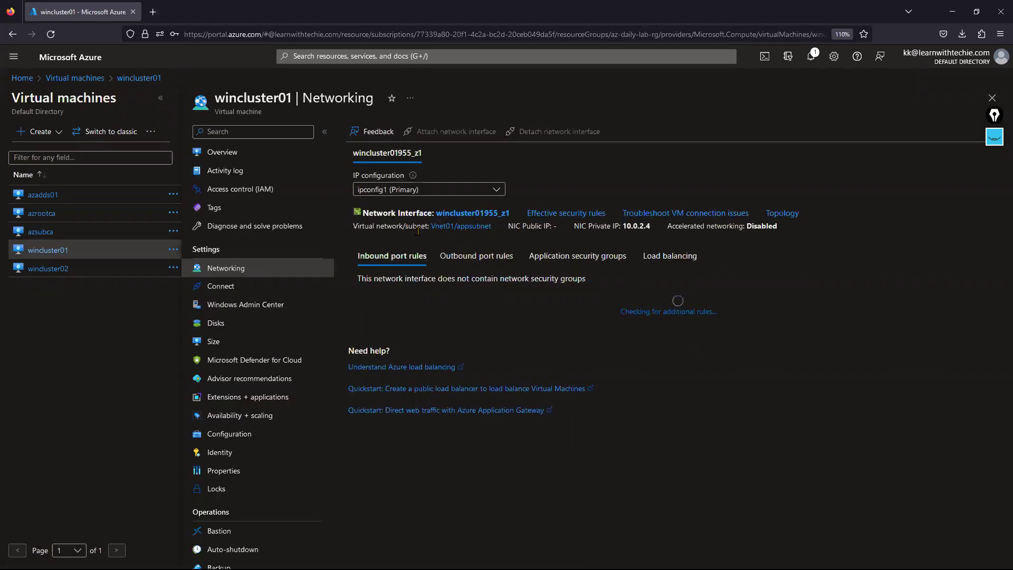
{"action": "left_click", "coordinate": [228, 151]}
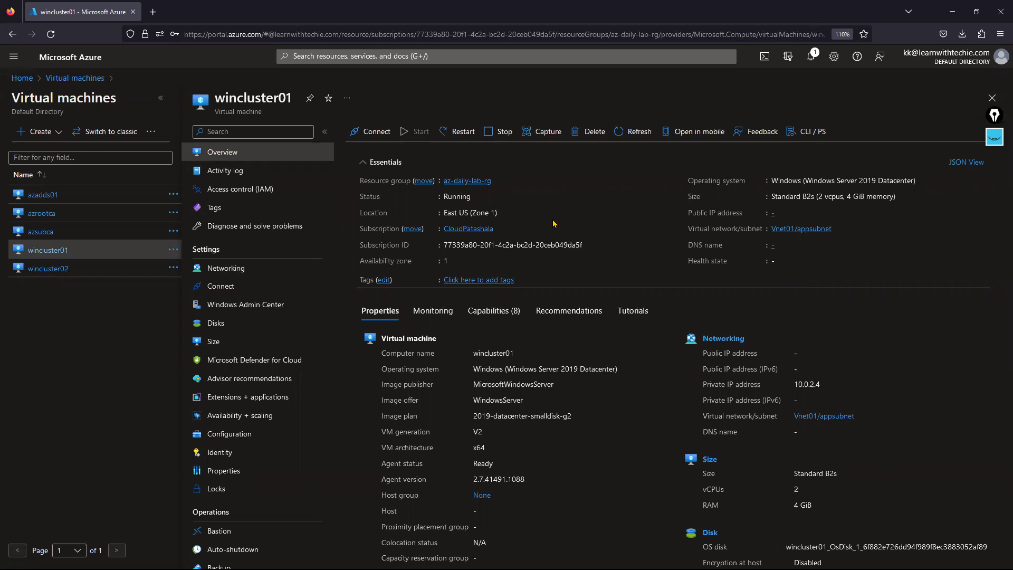
{"action": "left_click", "coordinate": [370, 131]}
{"action": "left_click", "coordinate": [414, 153]}
{"action": "left_click", "coordinate": [388, 245]}
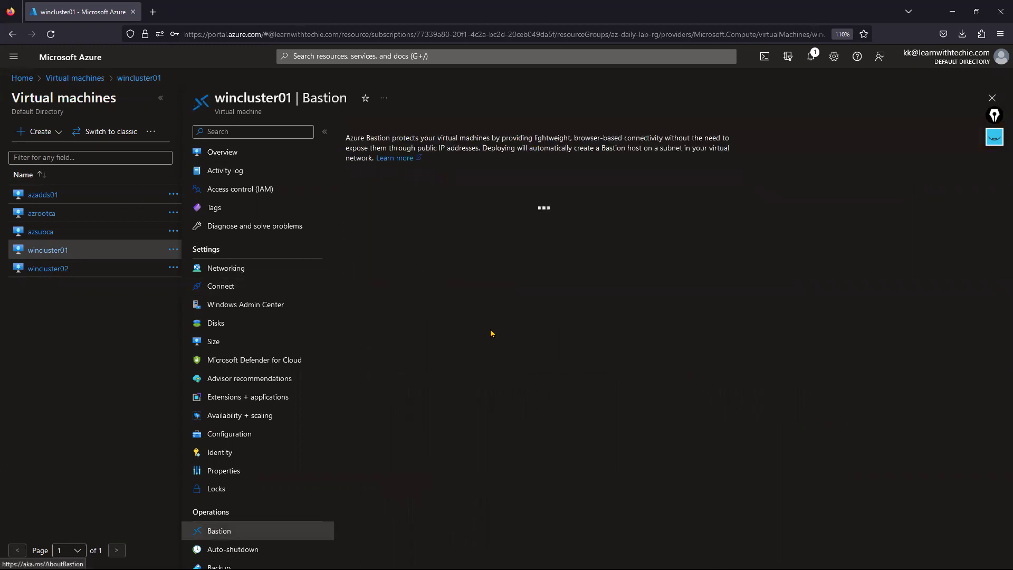
Sign in to wincluster01 through Bastion with the admin username and password, then return to the portal.
{"action": "left_click", "coordinate": [581, 257]}
{"action": "left_click_drag", "start_coordinate": [582, 256], "coordinate": [514, 256]}
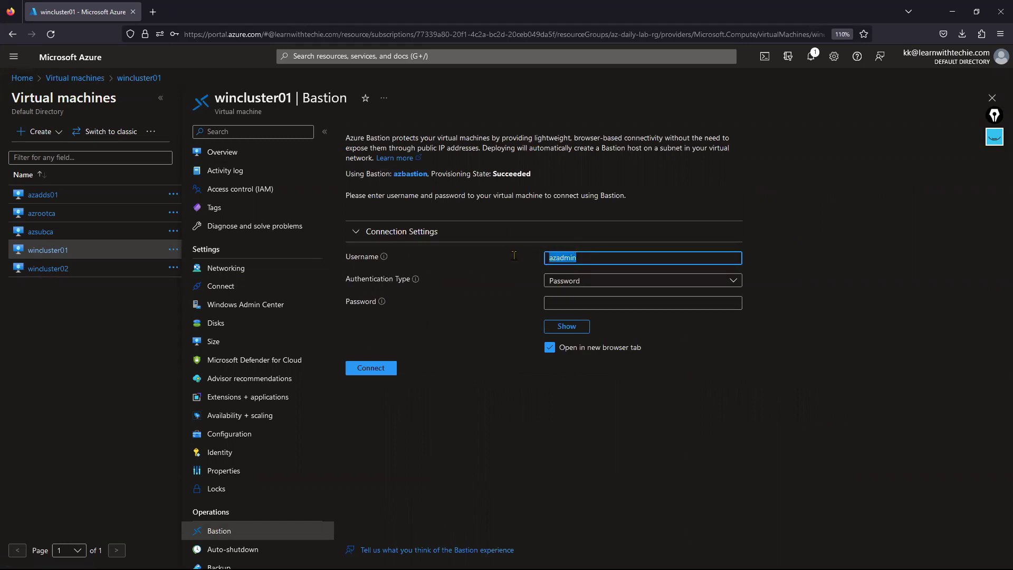
{"action": "type", "text": "kk"}
{"action": "key", "text": "Tab"}
{"action": "key", "text": "Tab"}
{"action": "key", "text": "Tab"}
{"action": "key", "text": "Tab"}
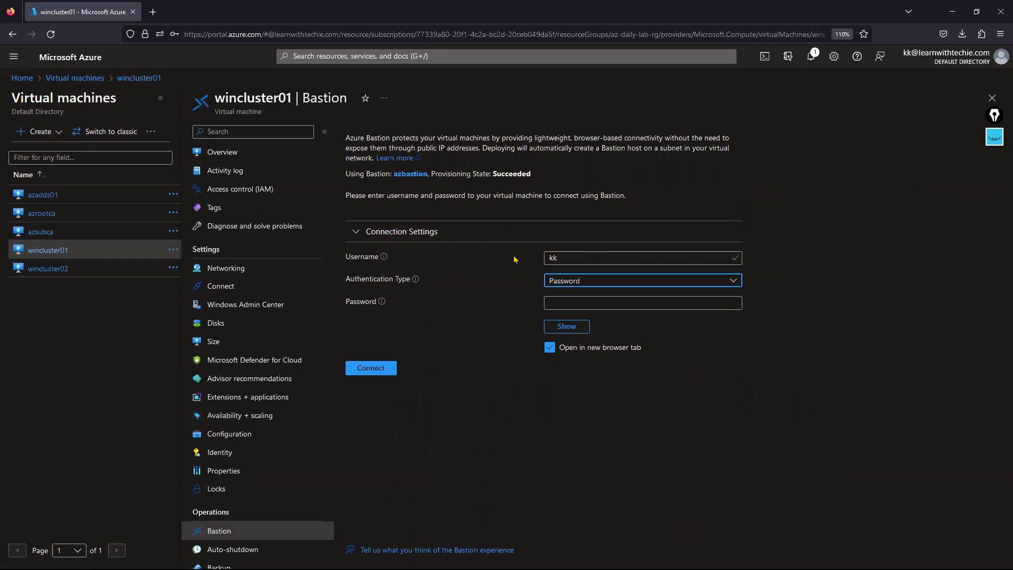
{"action": "type", "text": "*****"}
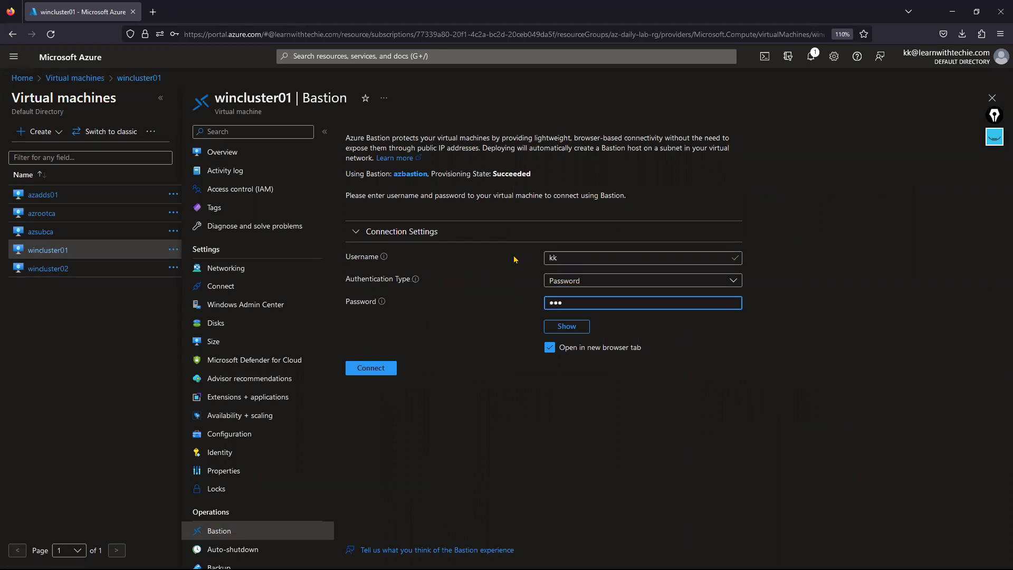
{"action": "type", "text": "*******"}
{"action": "key", "text": "Return"}
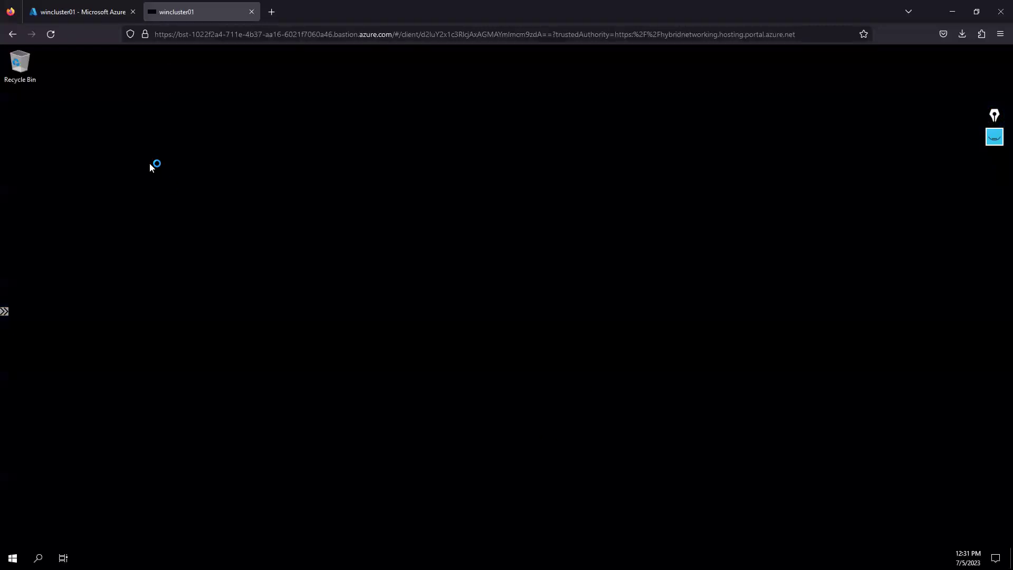
{"action": "left_click", "coordinate": [78, 16]}
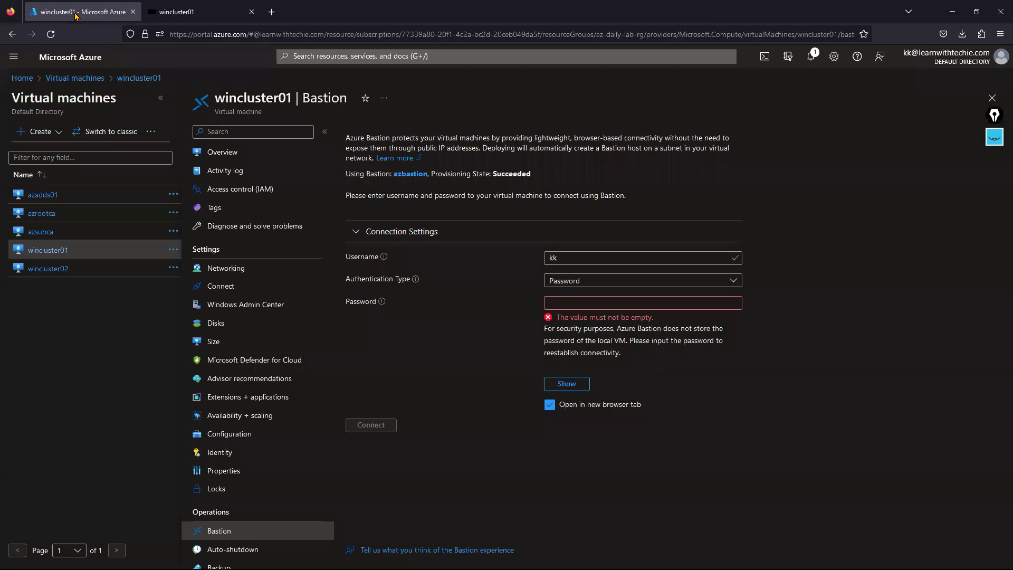
Open the wincluster02 VM and connect via Bastion with the admin username and password.
{"action": "left_click", "coordinate": [48, 268]}
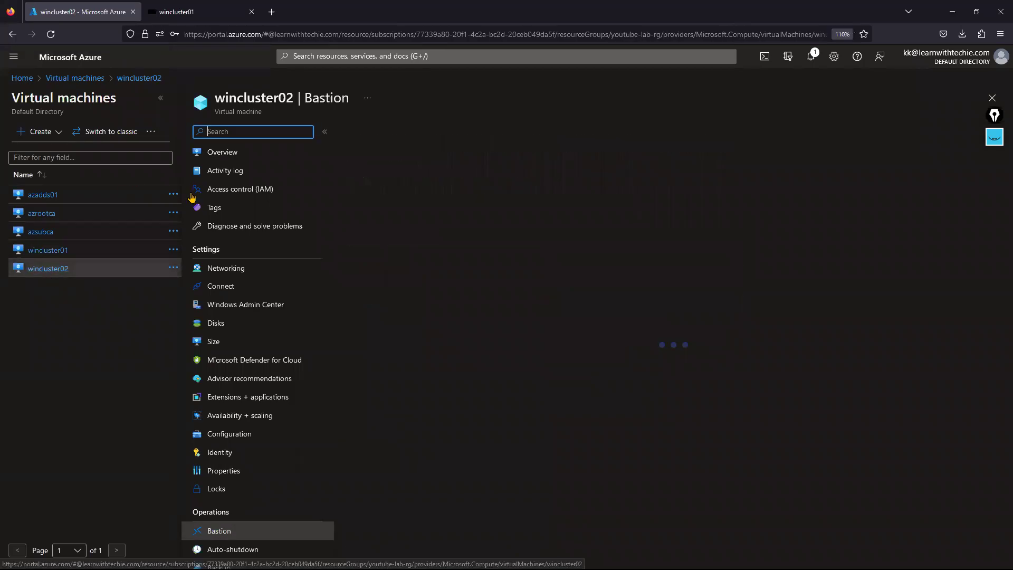
{"action": "left_click", "coordinate": [161, 101]}
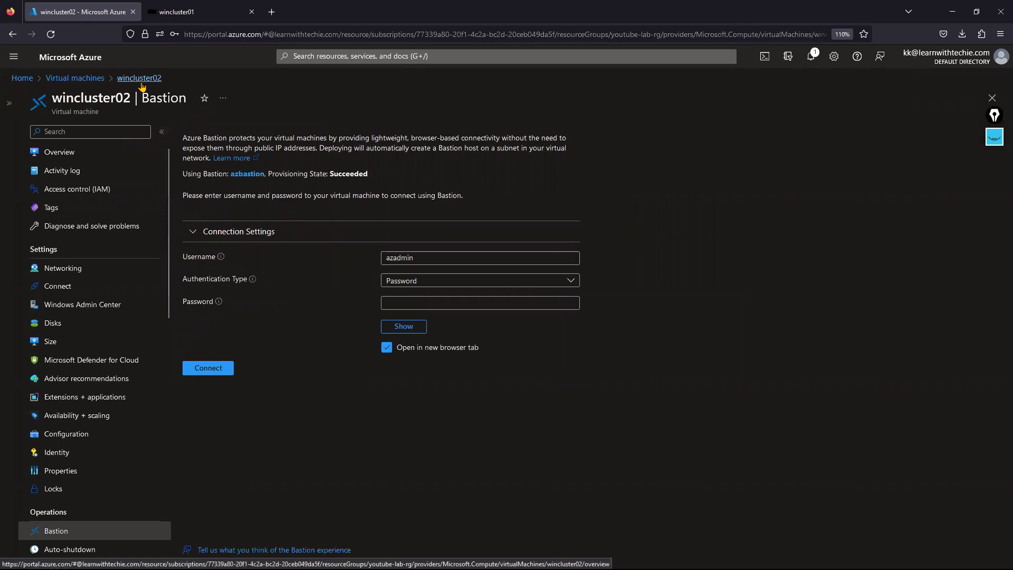
{"action": "double_click", "coordinate": [395, 257]}
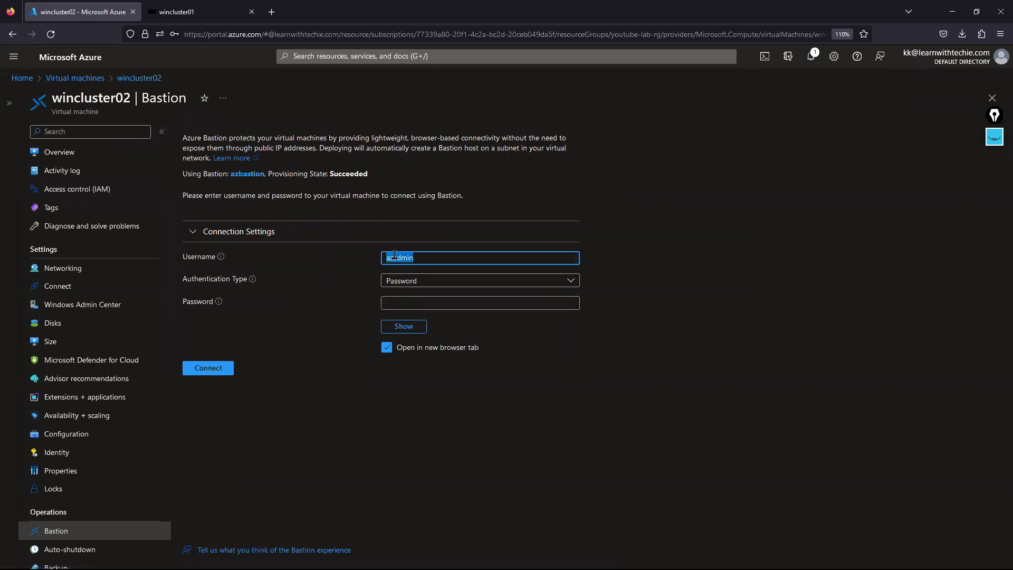
{"action": "type", "text": "kk"}
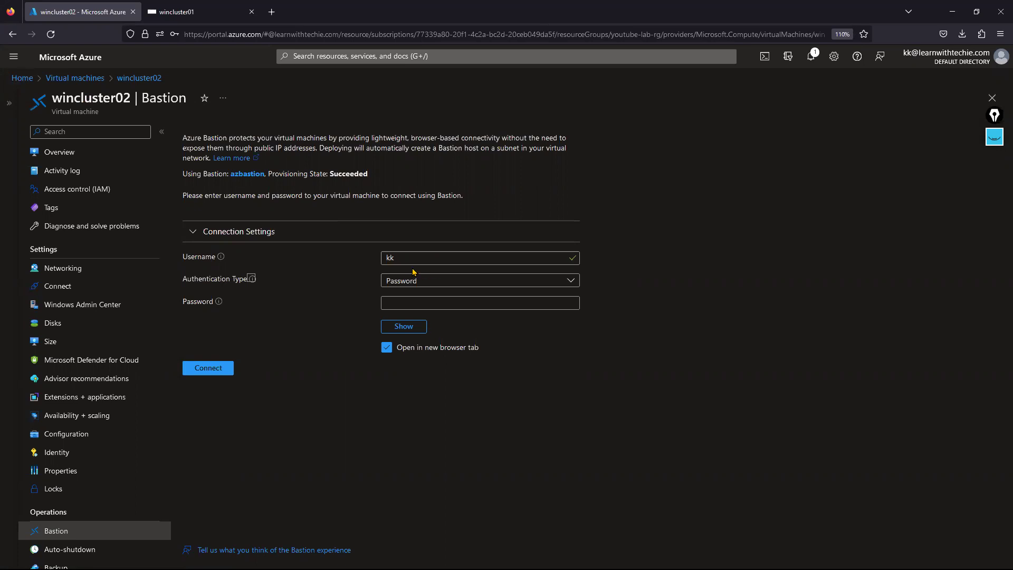
{"action": "left_click_drag", "start_coordinate": [399, 258], "coordinate": [369, 255]}
{"action": "left_click", "coordinate": [402, 301]}
{"action": "type", "text": "•••••"}
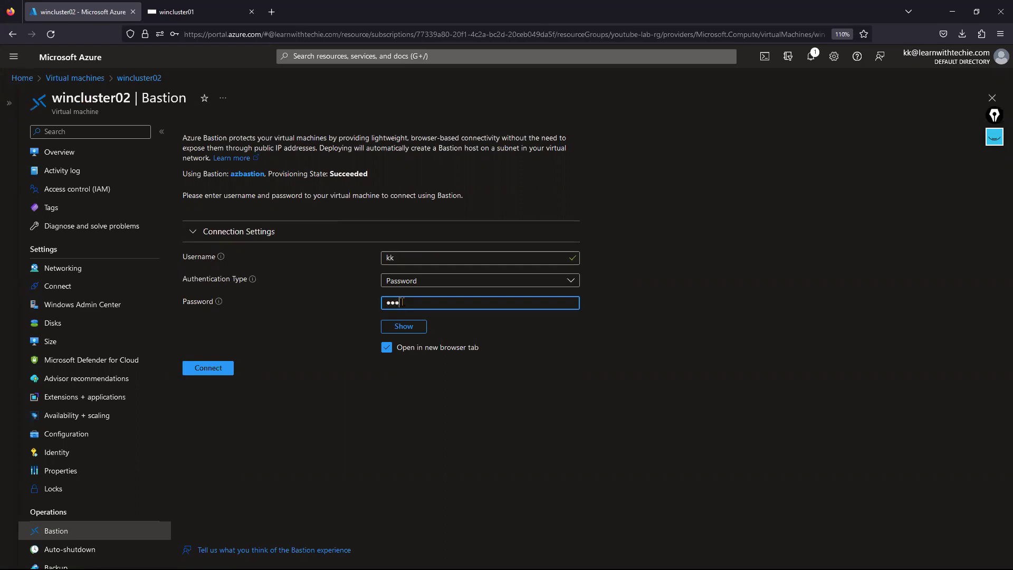
{"action": "type", "text": "•••••••"}
{"action": "left_click", "coordinate": [215, 369]}
{"action": "left_click", "coordinate": [289, 11]}
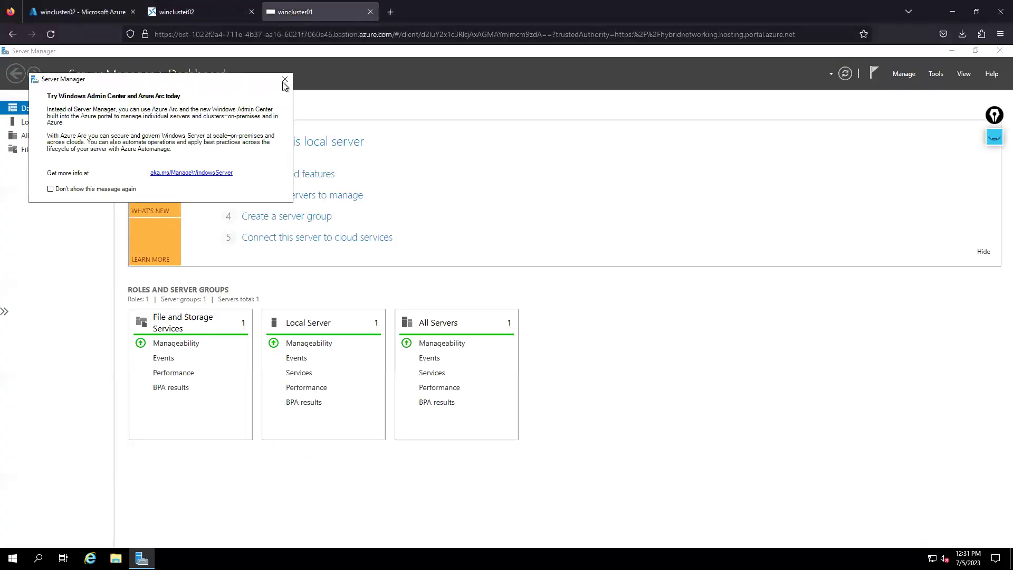
Dismiss the Admin Center prompt and advance the Add Roles and Features wizard to Features on wincluster01.
{"action": "left_click", "coordinate": [285, 80]}
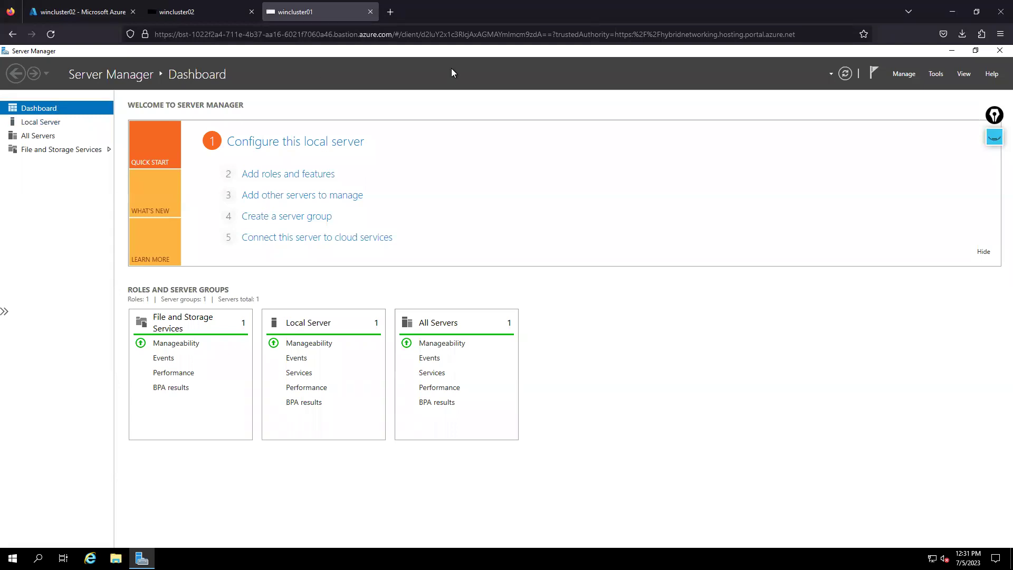
{"action": "left_click", "coordinate": [304, 174]}
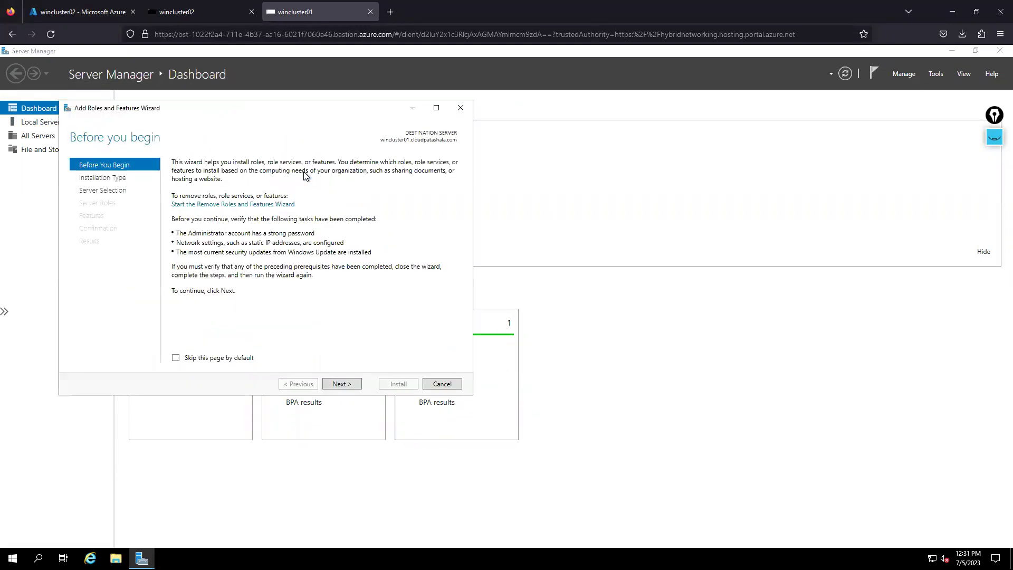
{"action": "left_click", "coordinate": [341, 384]}
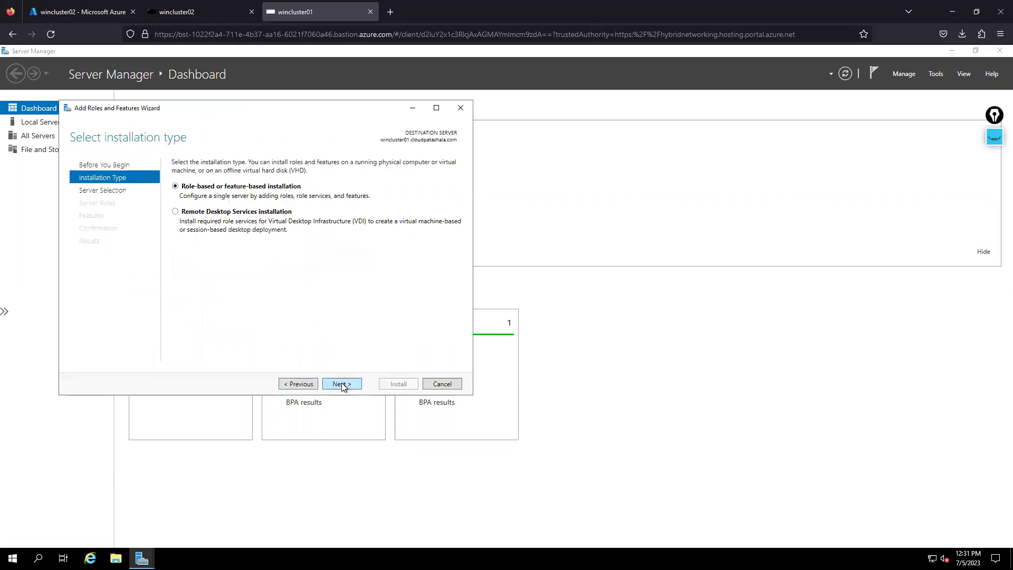
{"action": "left_click", "coordinate": [341, 383]}
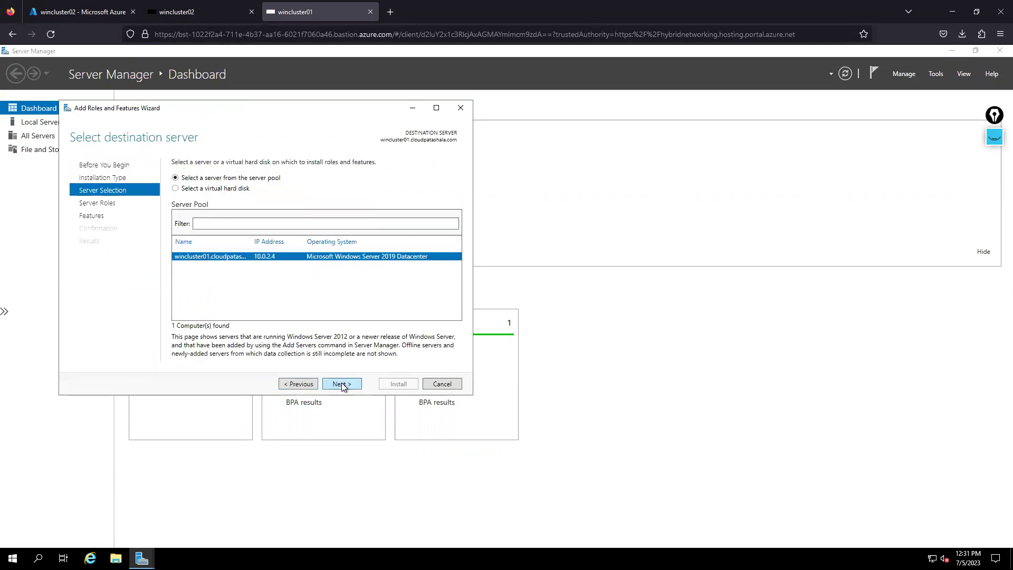
{"action": "left_click", "coordinate": [340, 383]}
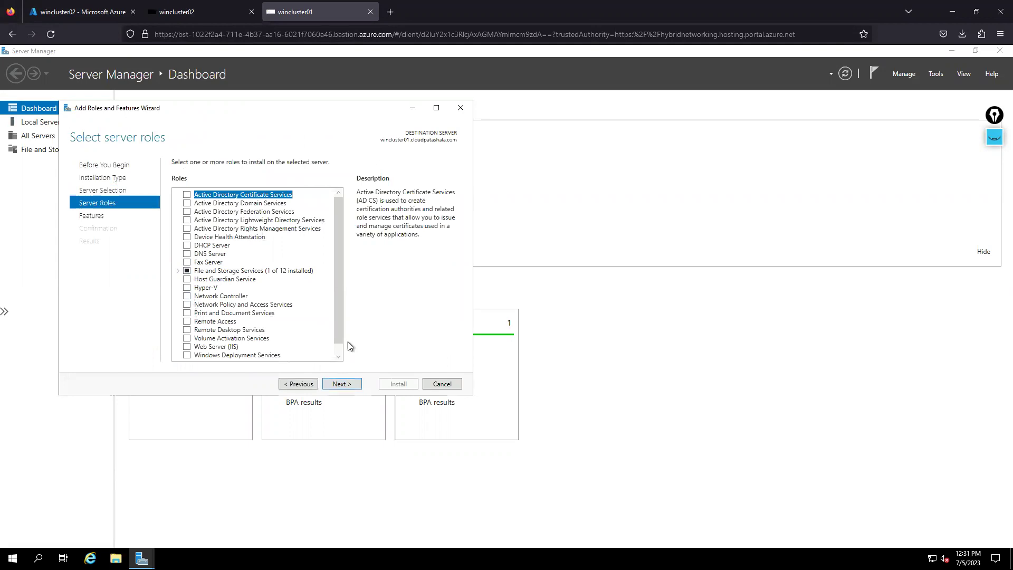
{"action": "left_click", "coordinate": [338, 384]}
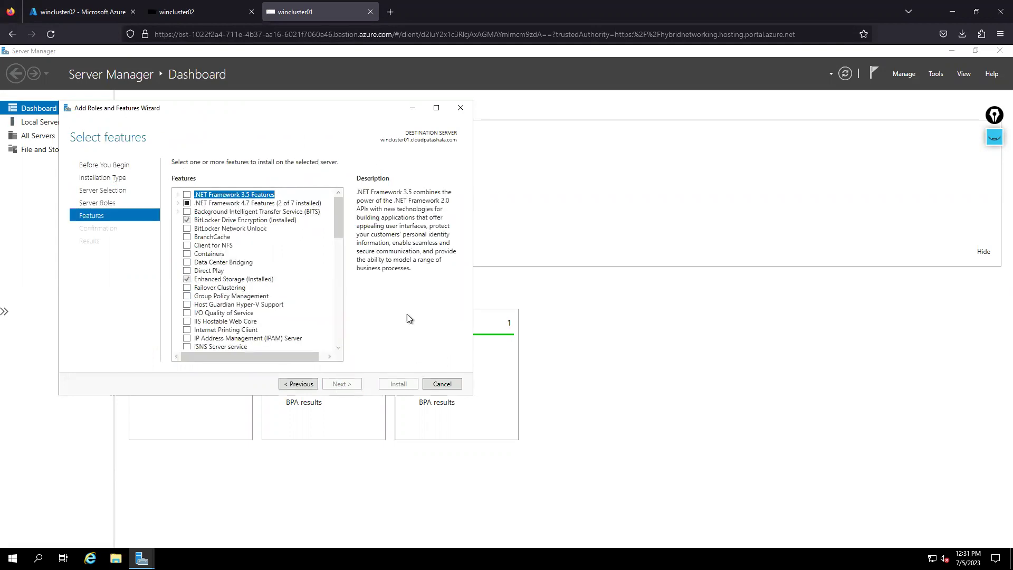
Install Failover Clustering with its management tools, then dismiss wincluster02's Admin Center prompt.
{"action": "left_click", "coordinate": [187, 288]}
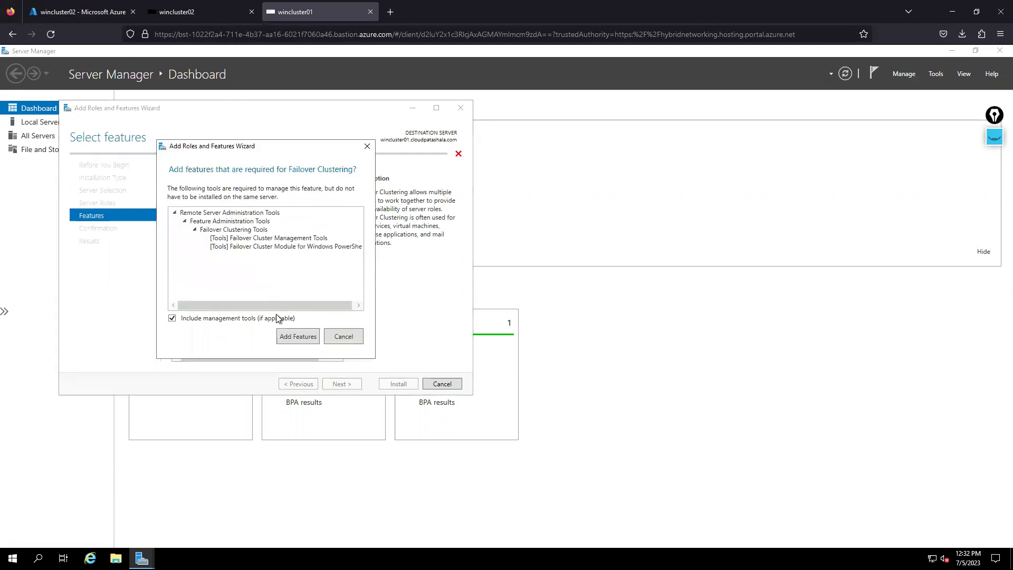
{"action": "left_click", "coordinate": [289, 338]}
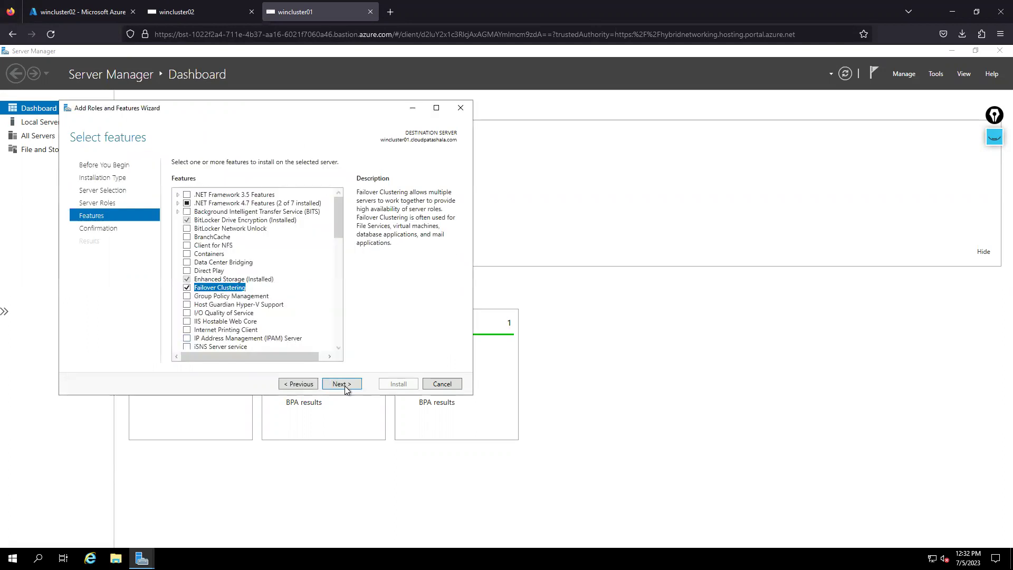
{"action": "left_click", "coordinate": [343, 384]}
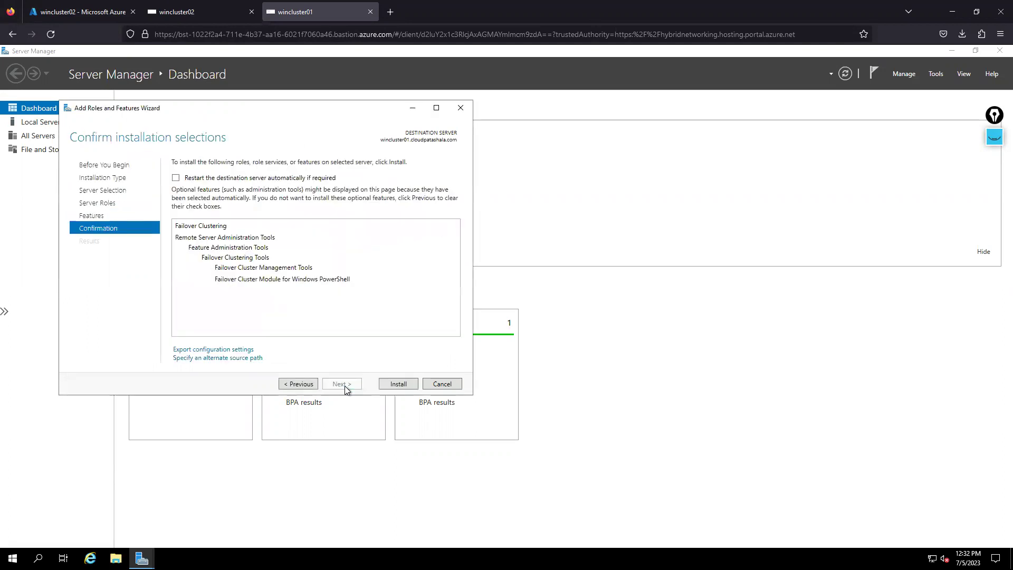
{"action": "left_click", "coordinate": [392, 386]}
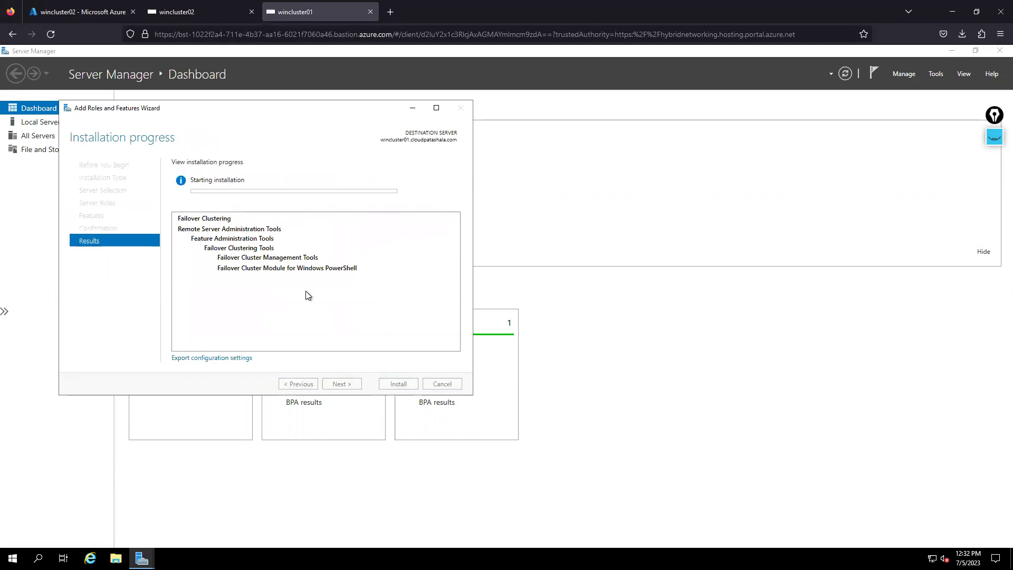
{"action": "left_click", "coordinate": [201, 11]}
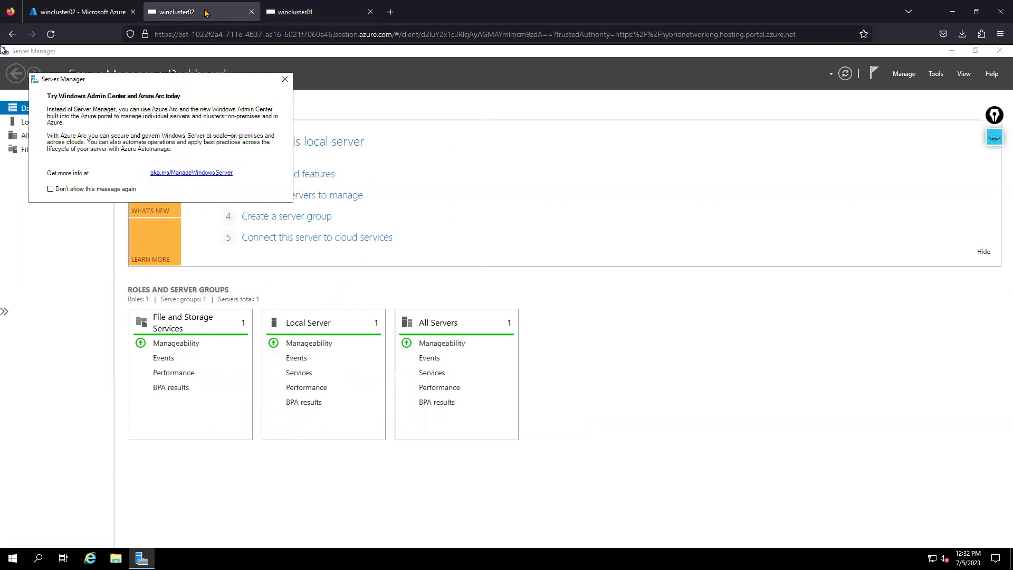
{"action": "left_click", "coordinate": [284, 80]}
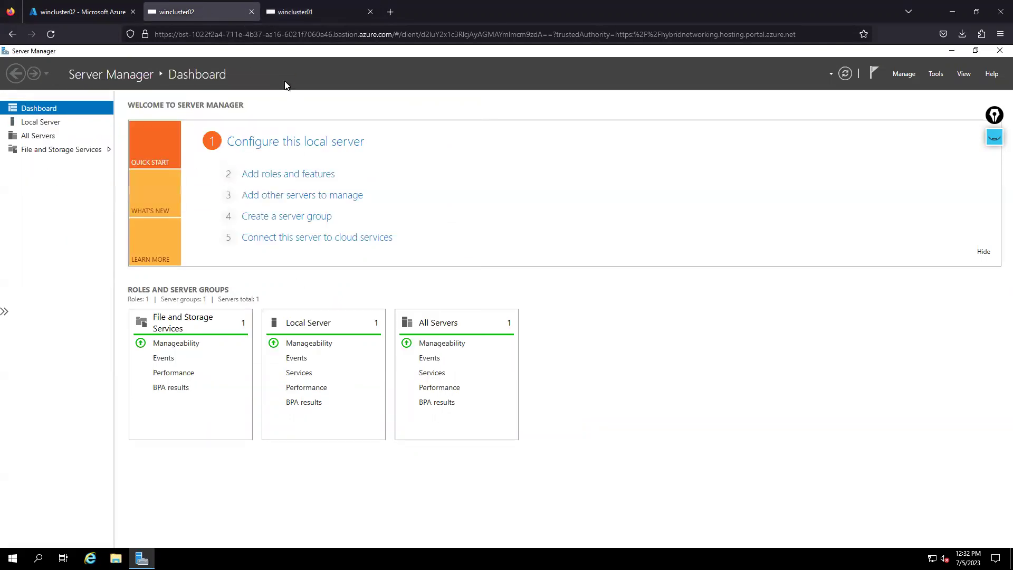
Advance the Add Roles and Features wizard on wincluster02 to the Features page.
{"action": "left_click", "coordinate": [275, 180]}
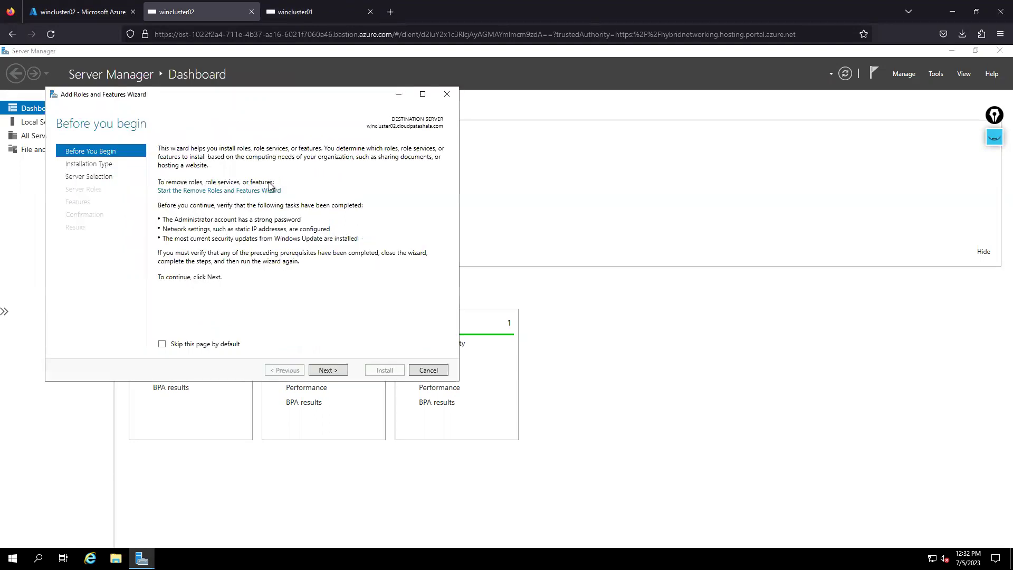
{"action": "left_click", "coordinate": [329, 371]}
{"action": "left_click", "coordinate": [329, 371]}
{"action": "left_click", "coordinate": [329, 371]}
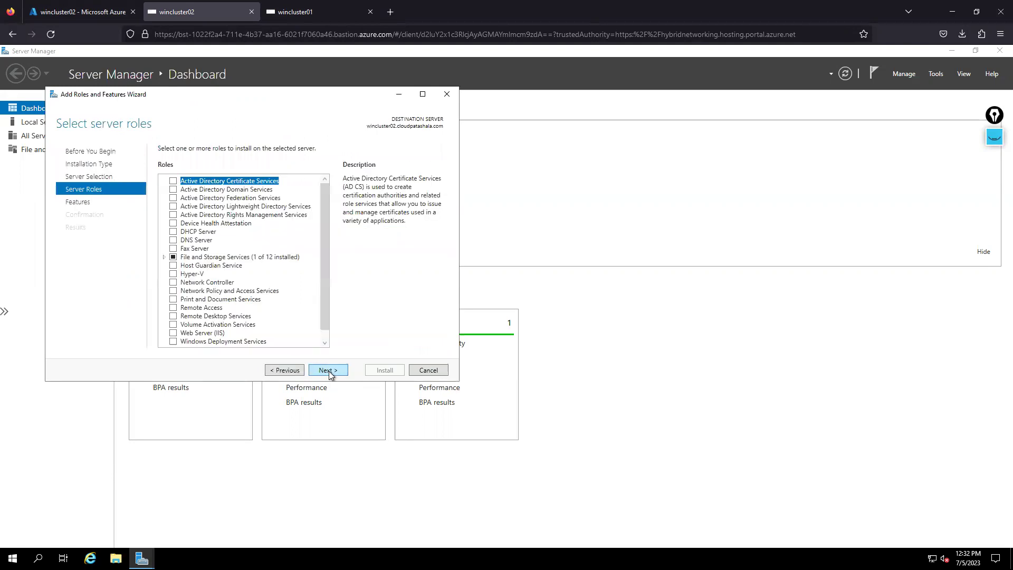
{"action": "left_click", "coordinate": [329, 371]}
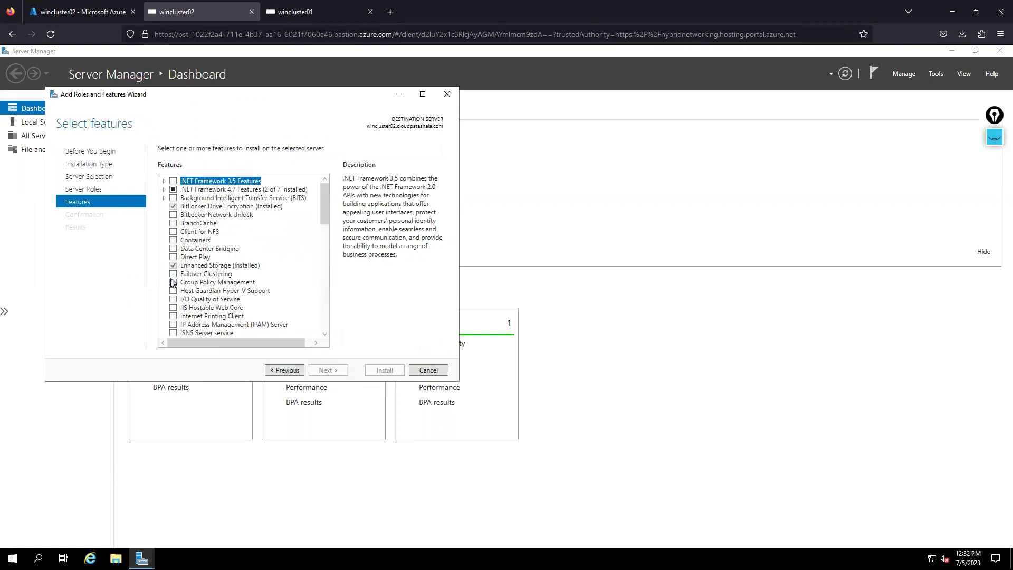
Select Failover Clustering with its management tools and install it, then check wincluster01's progress.
{"action": "left_click", "coordinate": [173, 274]}
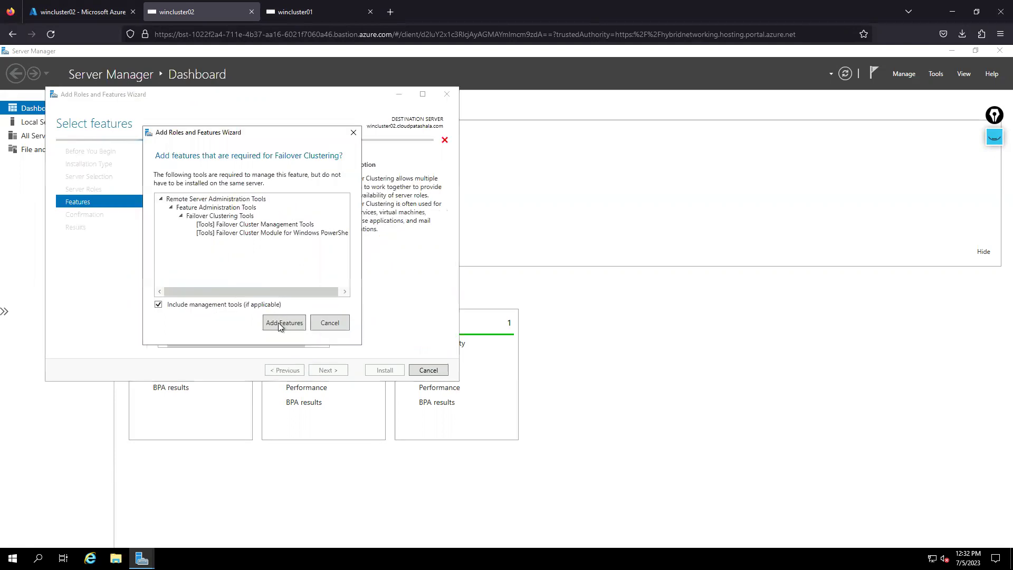
{"action": "left_click", "coordinate": [277, 322]}
{"action": "left_click", "coordinate": [328, 370]}
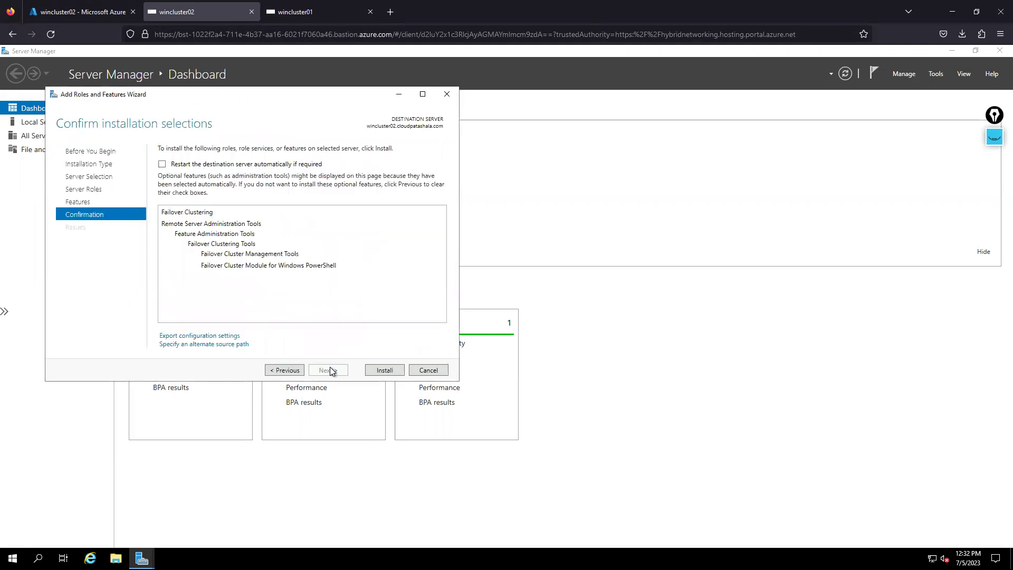
{"action": "left_click", "coordinate": [385, 370]}
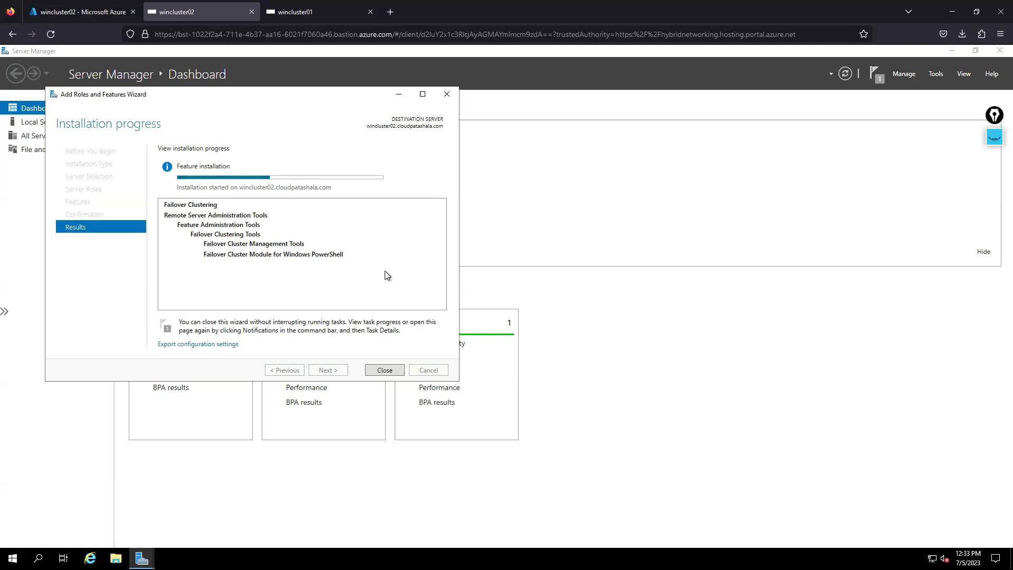
{"action": "left_click", "coordinate": [308, 11]}
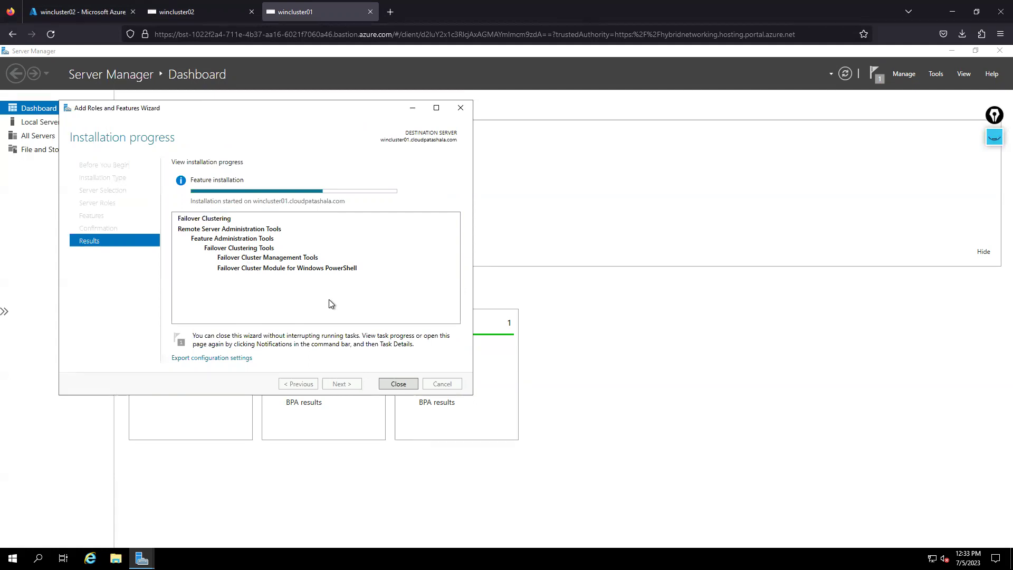
Close the completed Add Roles and Features wizards on wincluster02 and wincluster01.
{"action": "left_click", "coordinate": [211, 16]}
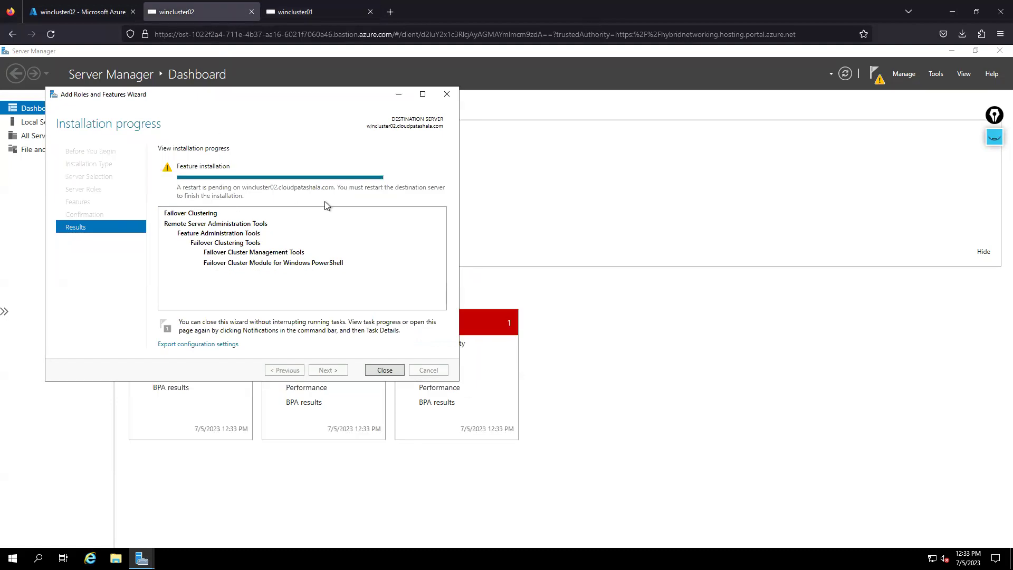
{"action": "left_click", "coordinate": [383, 371]}
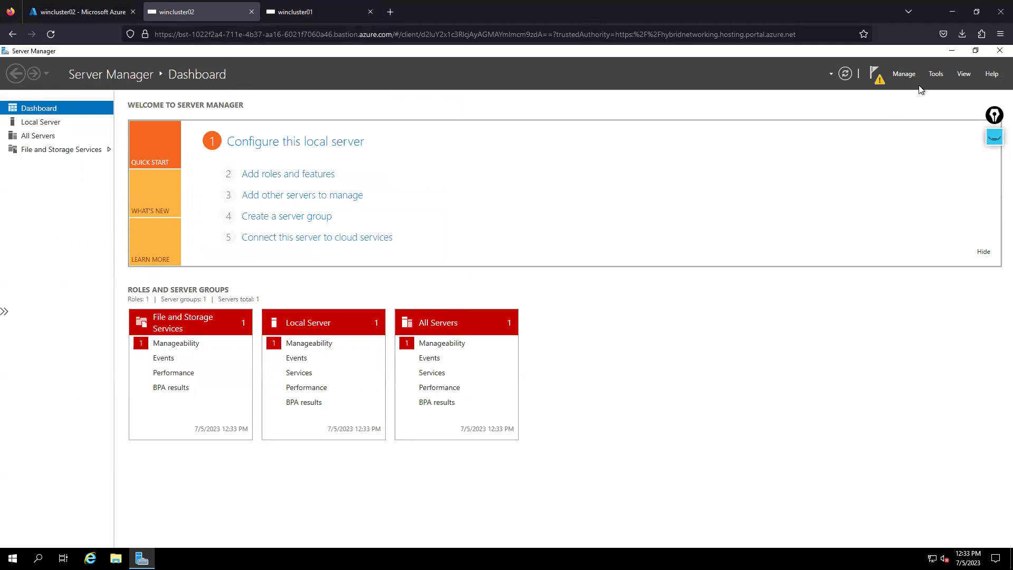
{"action": "left_click", "coordinate": [299, 13]}
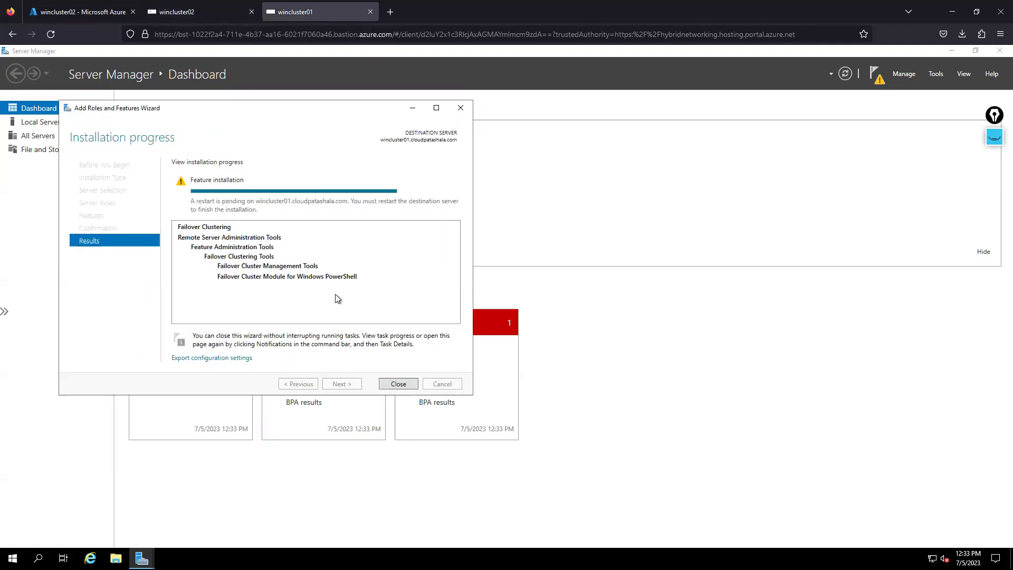
{"action": "left_click", "coordinate": [458, 109]}
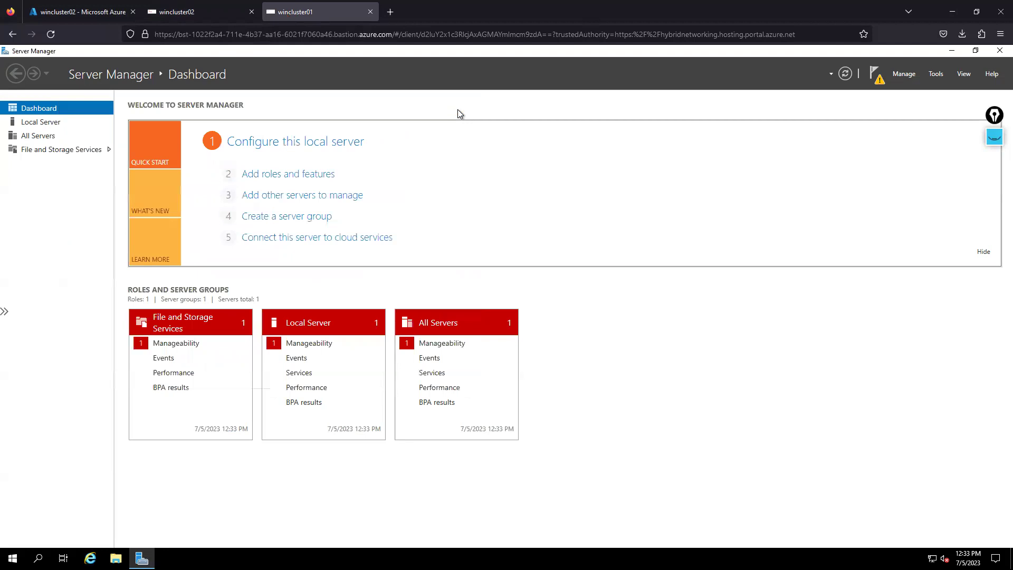
Review wincluster01's installation notifications and Tools list, then check wincluster02's pending-restart notification.
{"action": "left_click", "coordinate": [873, 75]}
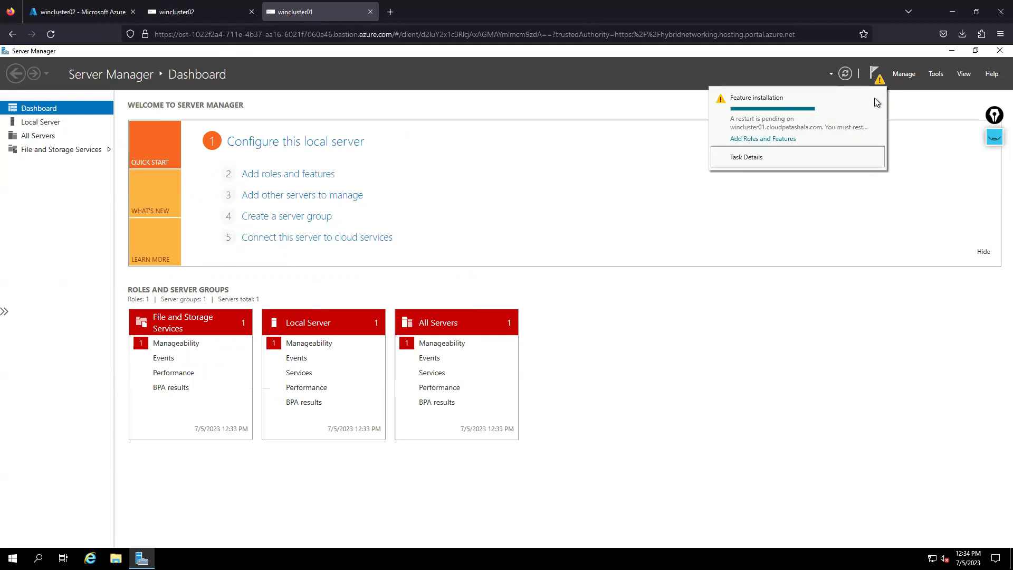
{"action": "left_click", "coordinate": [942, 77]}
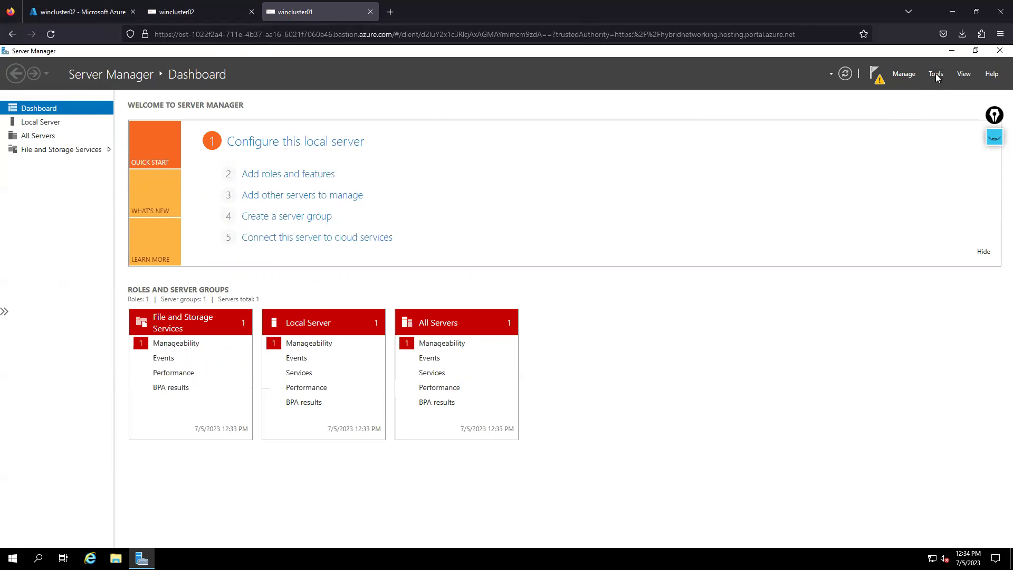
{"action": "left_click", "coordinate": [935, 74]}
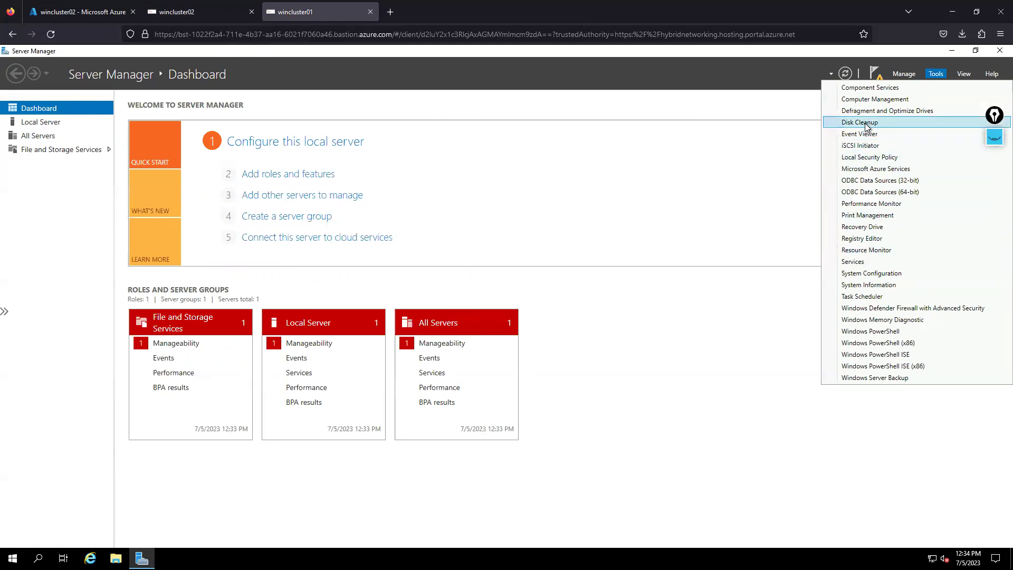
{"action": "left_click", "coordinate": [876, 87]}
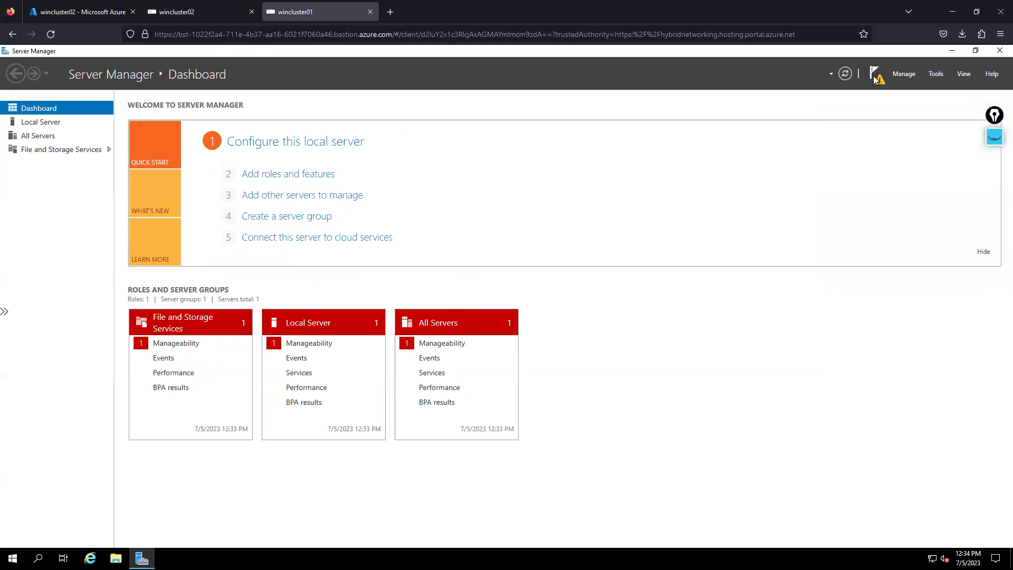
{"action": "left_click", "coordinate": [874, 78]}
{"action": "left_click", "coordinate": [934, 74]}
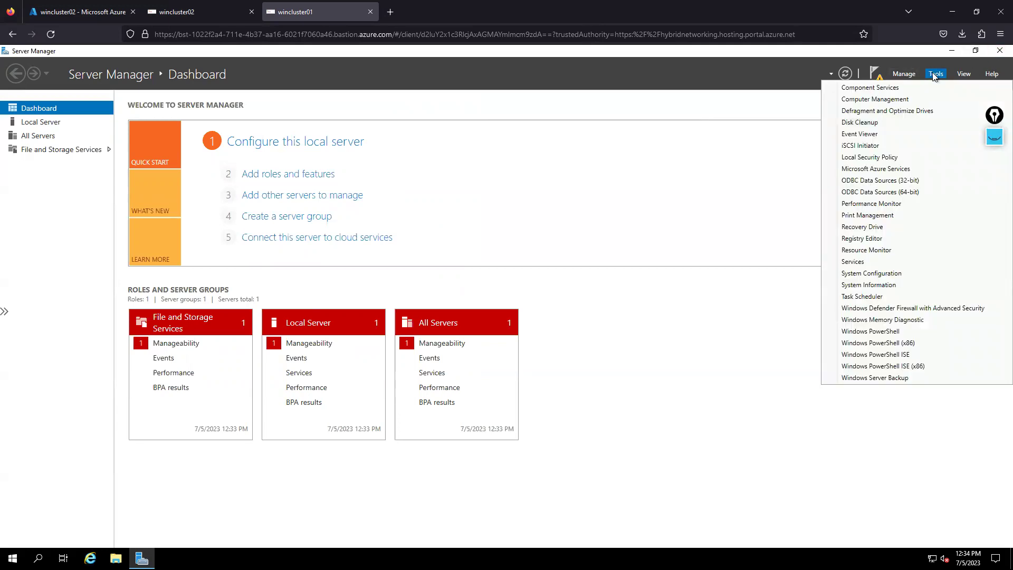
{"action": "left_click", "coordinate": [209, 8]}
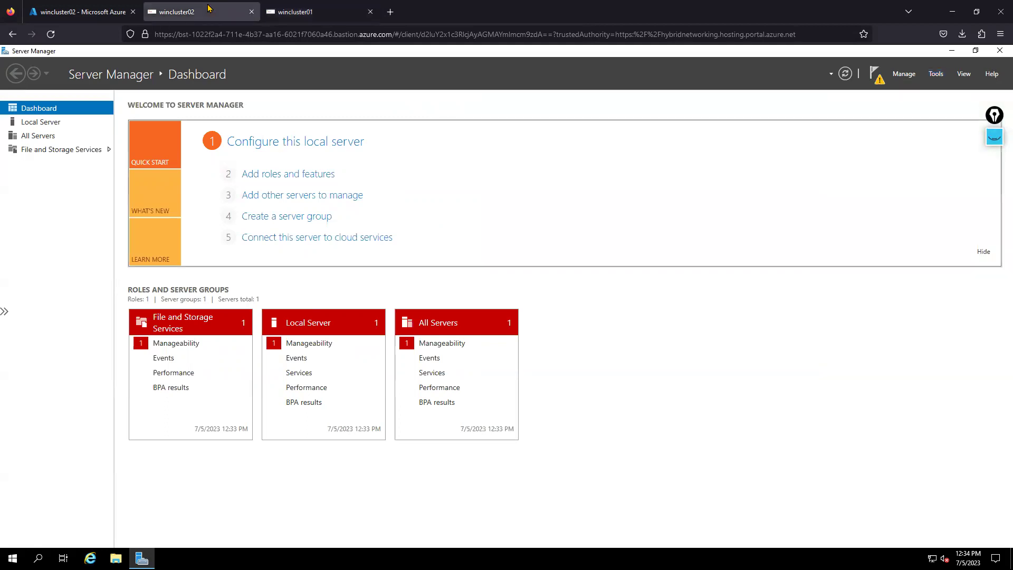
{"action": "left_click", "coordinate": [874, 81]}
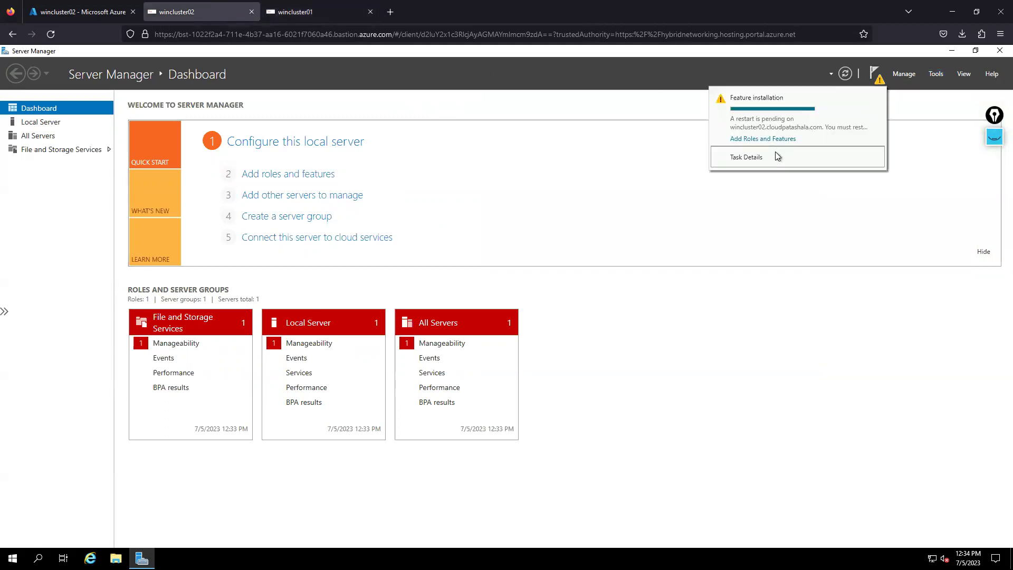
{"action": "mouse_move", "coordinate": [831, 129]}
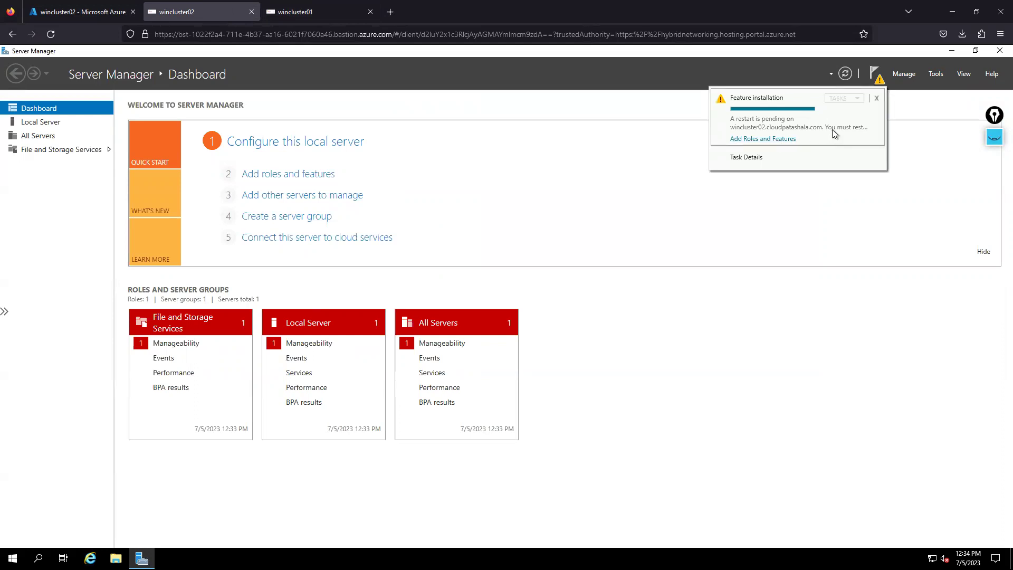
{"action": "left_click", "coordinate": [936, 75]}
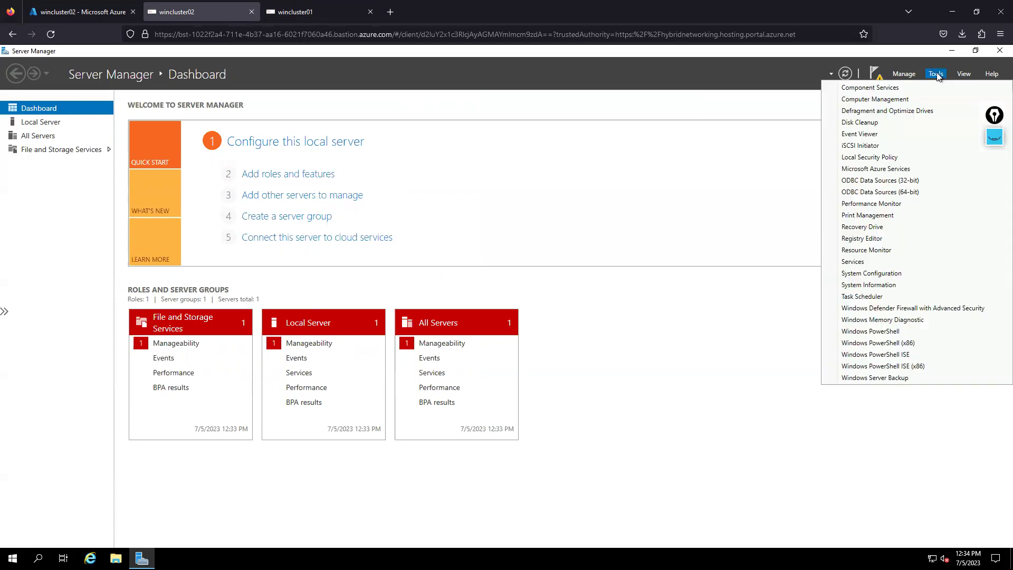
{"action": "left_click", "coordinate": [726, 209]}
{"action": "left_click", "coordinate": [37, 558]}
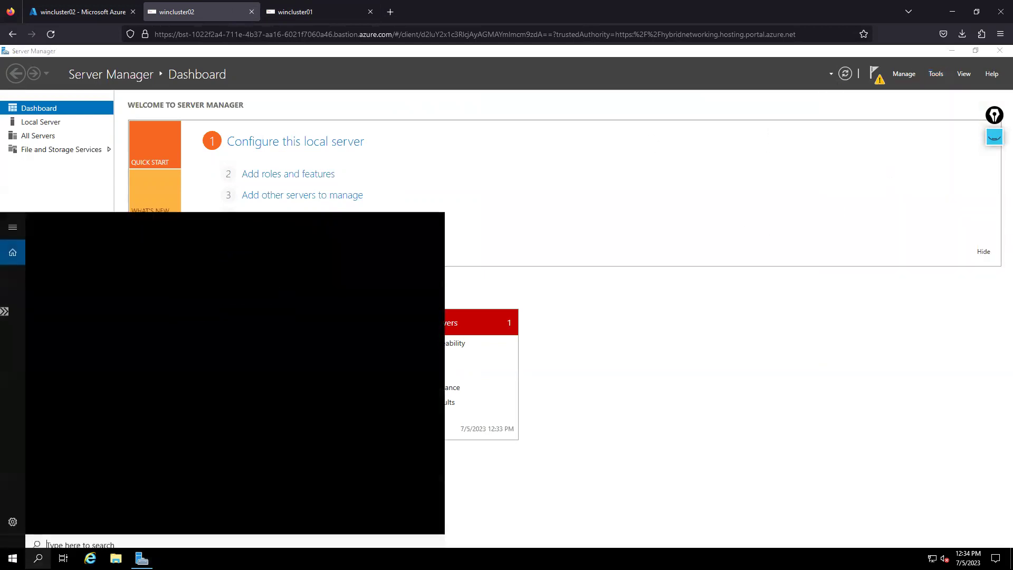
{"action": "type", "text": "fail"}
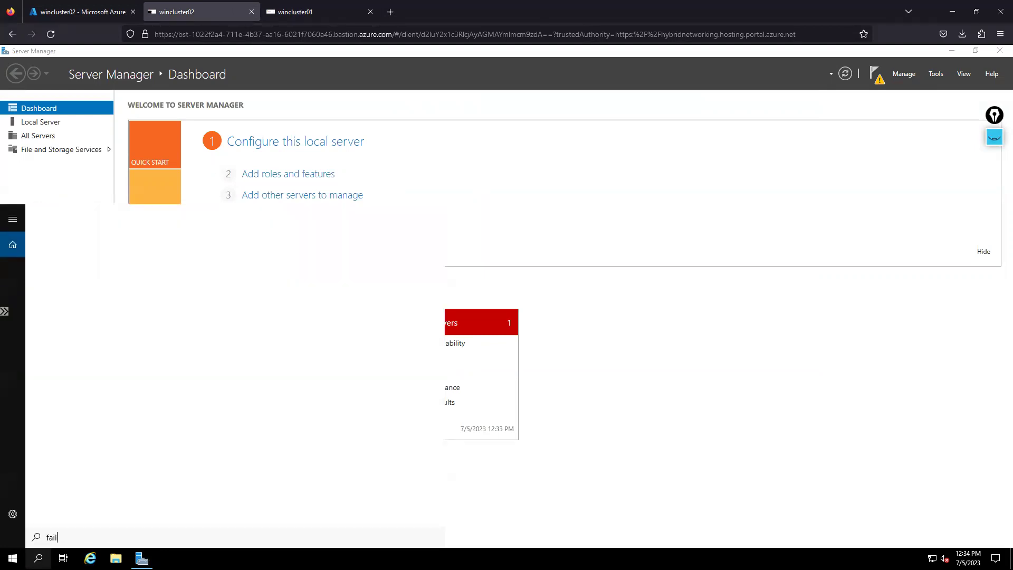
{"action": "type", "text": "ovc"}
{"action": "key", "text": "BackSpace"}
{"action": "key", "text": "BackSpace"}
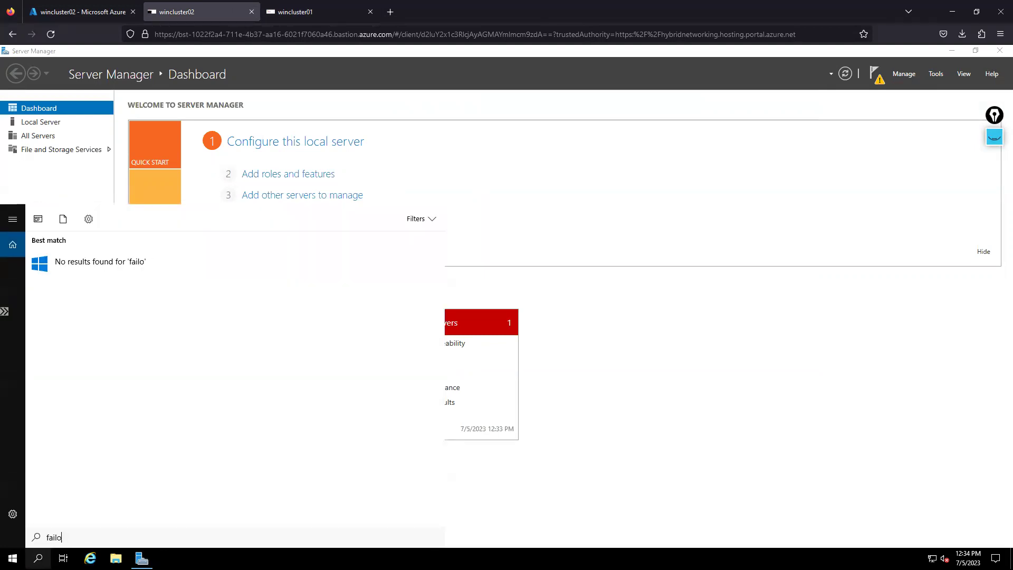
{"action": "type", "text": "v"}
{"action": "key", "text": "BackSpace"}
{"action": "type", "text": "ve"}
{"action": "left_click", "coordinate": [12, 558]}
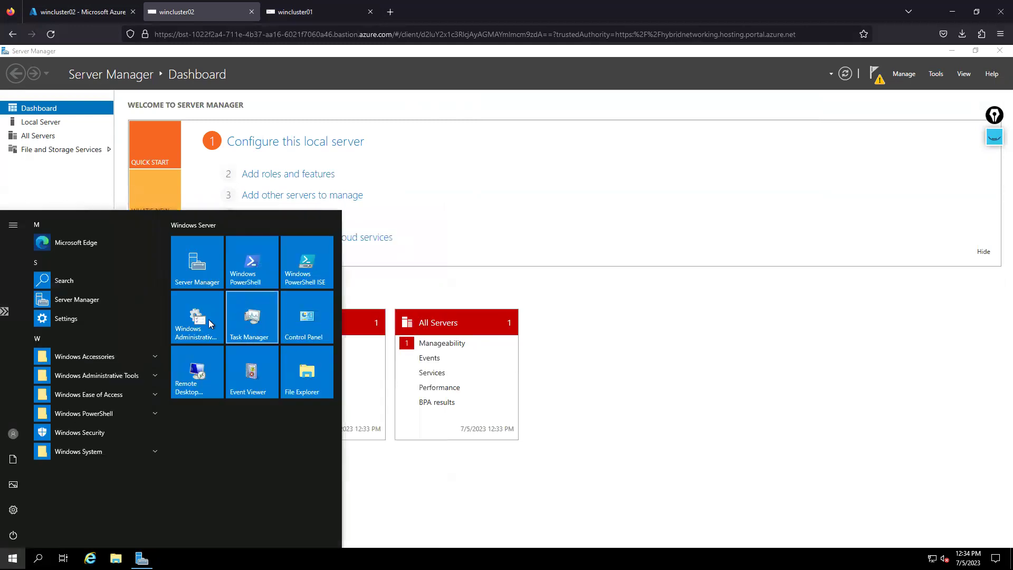
{"action": "left_click", "coordinate": [209, 324]}
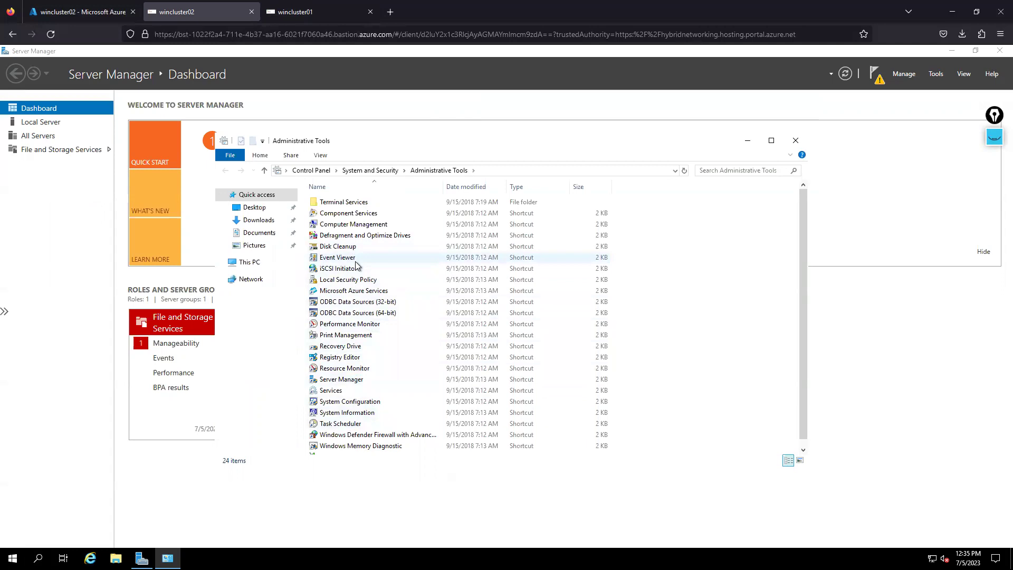
{"action": "left_click", "coordinate": [796, 140]}
Restart wincluster02 with the reason Other (Planned).
{"action": "left_click", "coordinate": [12, 558]}
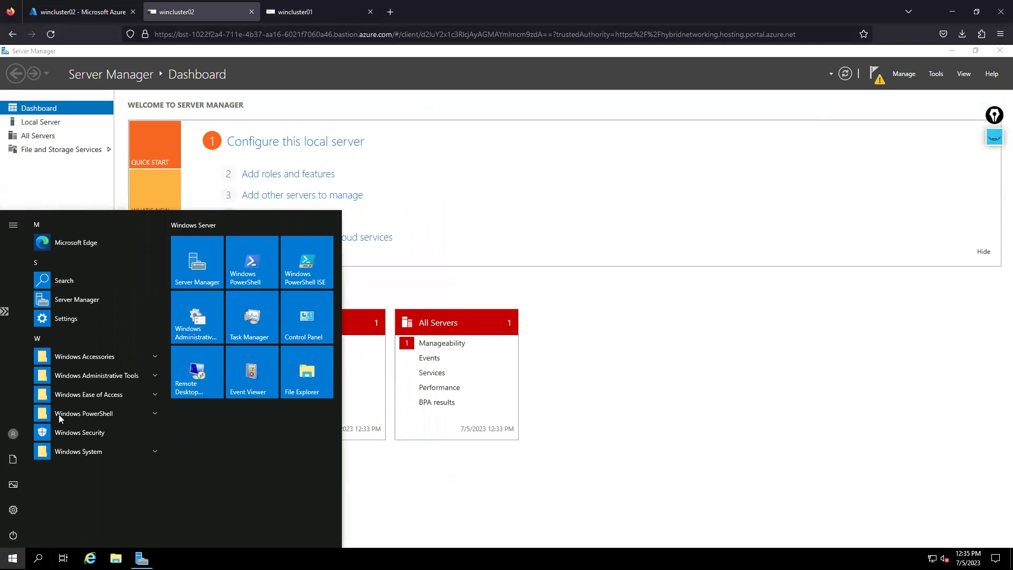
{"action": "left_click", "coordinate": [13, 433]}
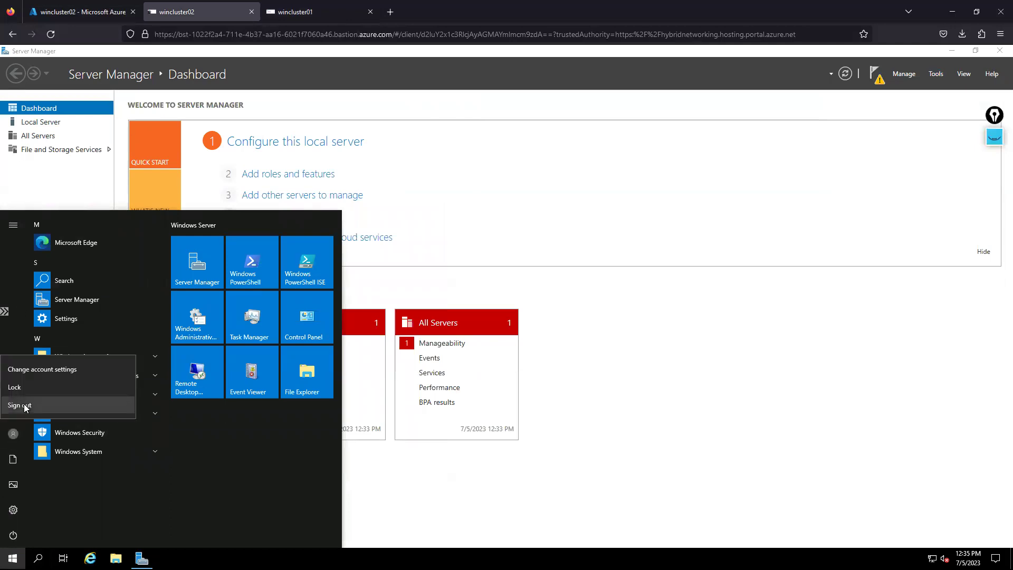
{"action": "left_click", "coordinate": [18, 539]}
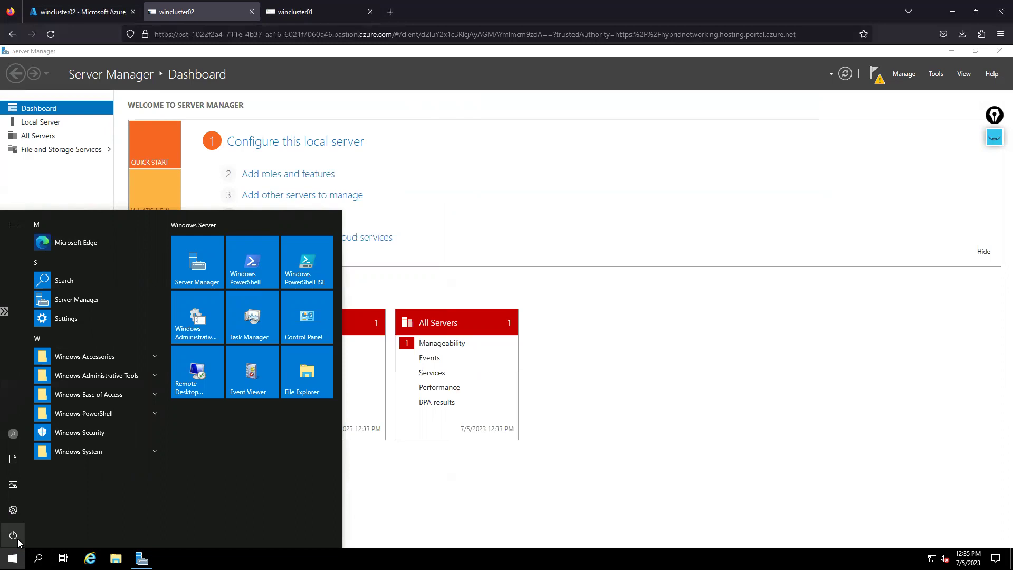
{"action": "left_click", "coordinate": [17, 539]}
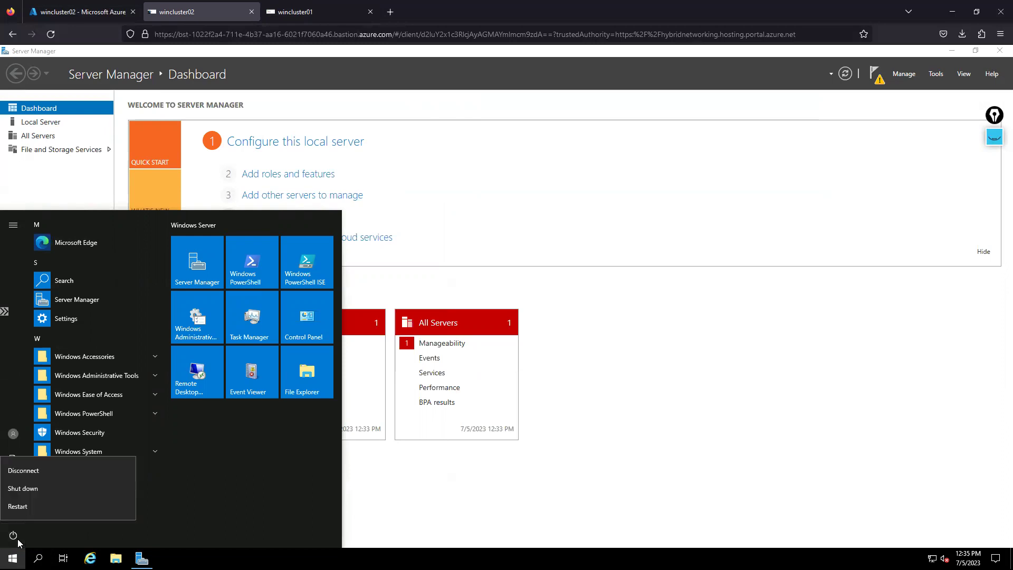
{"action": "left_click", "coordinate": [30, 505]}
{"action": "left_click", "coordinate": [83, 481]}
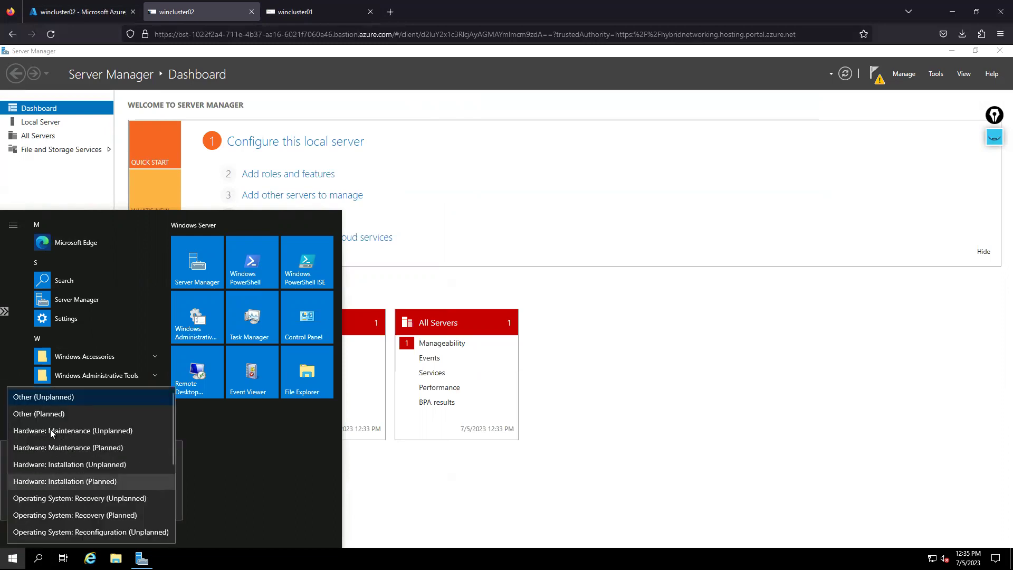
{"action": "left_click", "coordinate": [38, 414]}
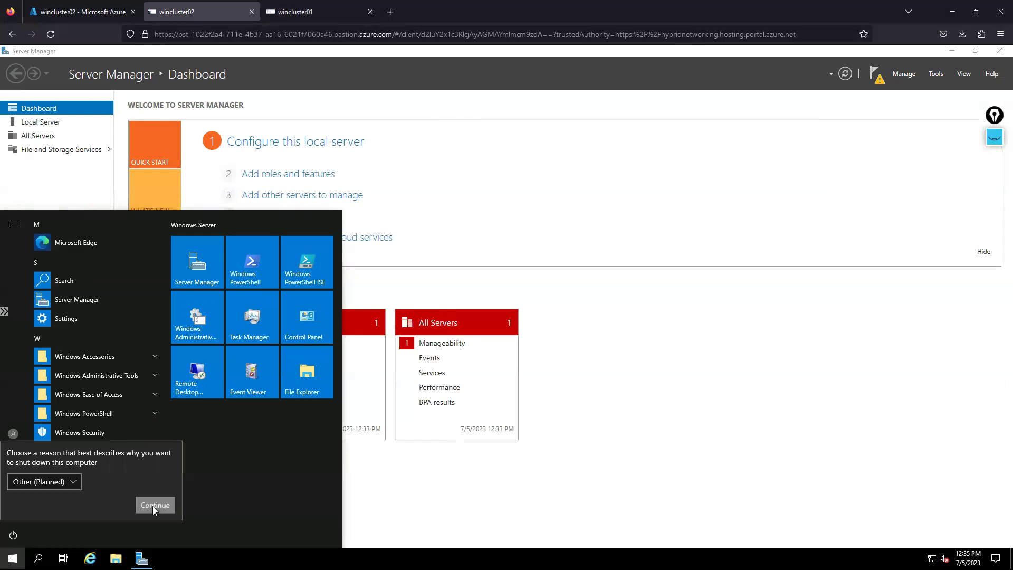
{"action": "left_click", "coordinate": [154, 505]}
Restart wincluster01 with the reason Other (Planned), then close both disconnected session tabs.
{"action": "left_click", "coordinate": [306, 11]}
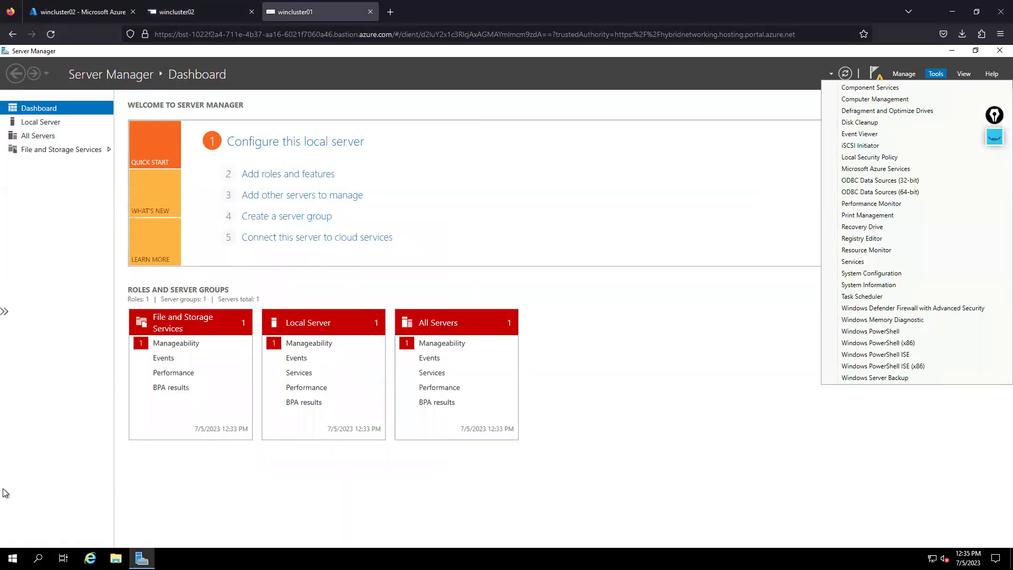
{"action": "left_click", "coordinate": [12, 558]}
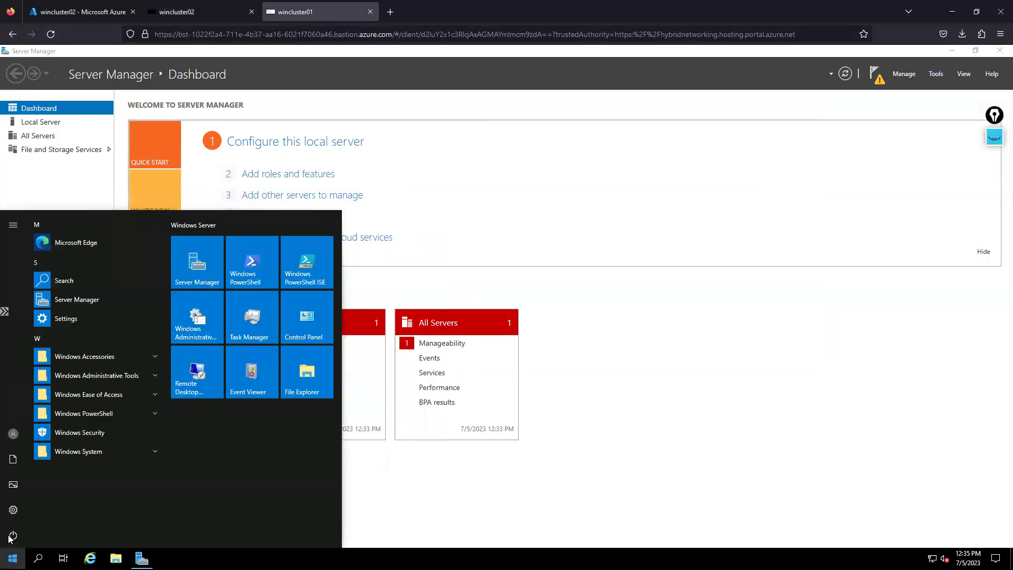
{"action": "left_click", "coordinate": [11, 536]}
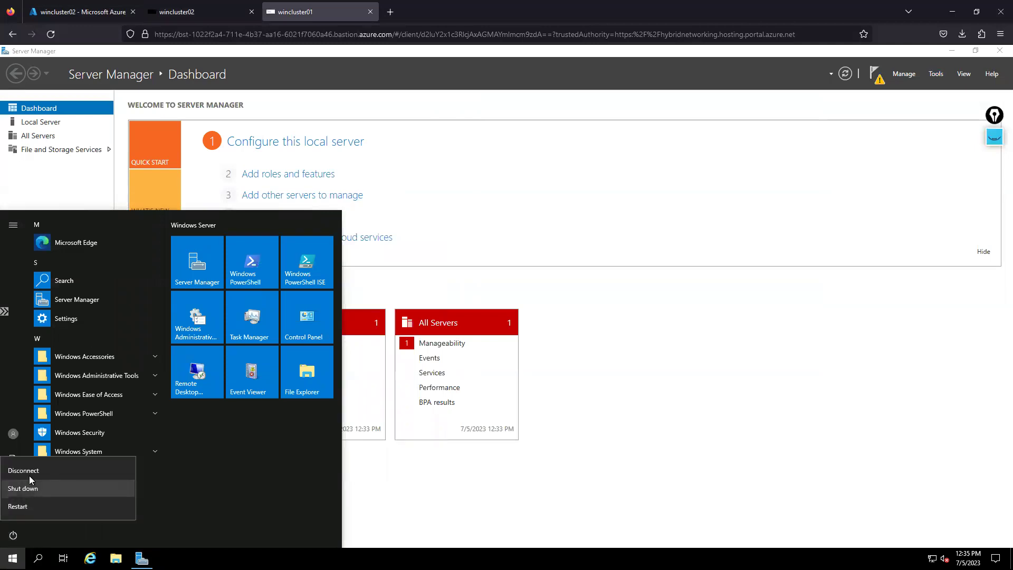
{"action": "left_click", "coordinate": [28, 508]}
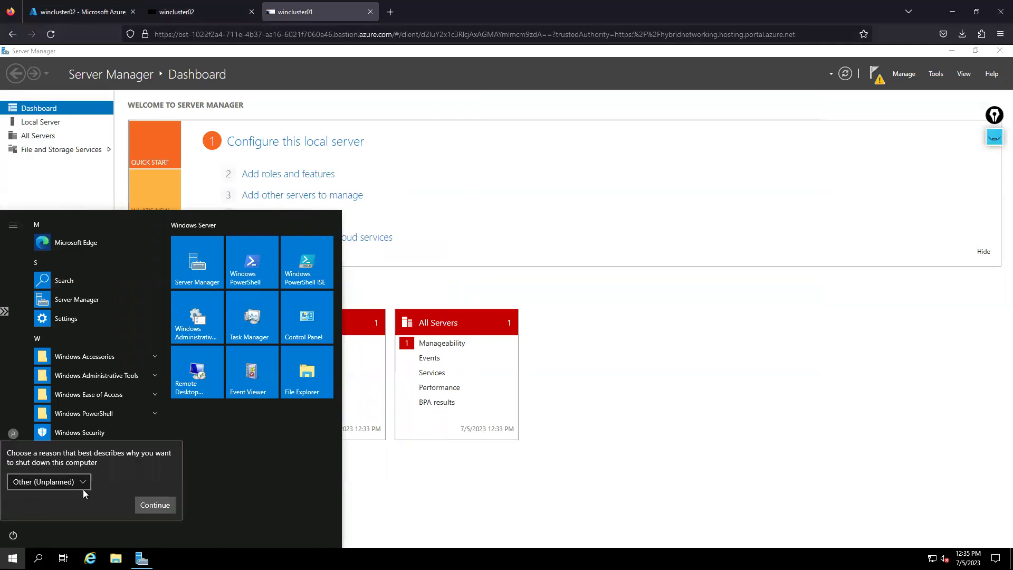
{"action": "left_click", "coordinate": [54, 482]}
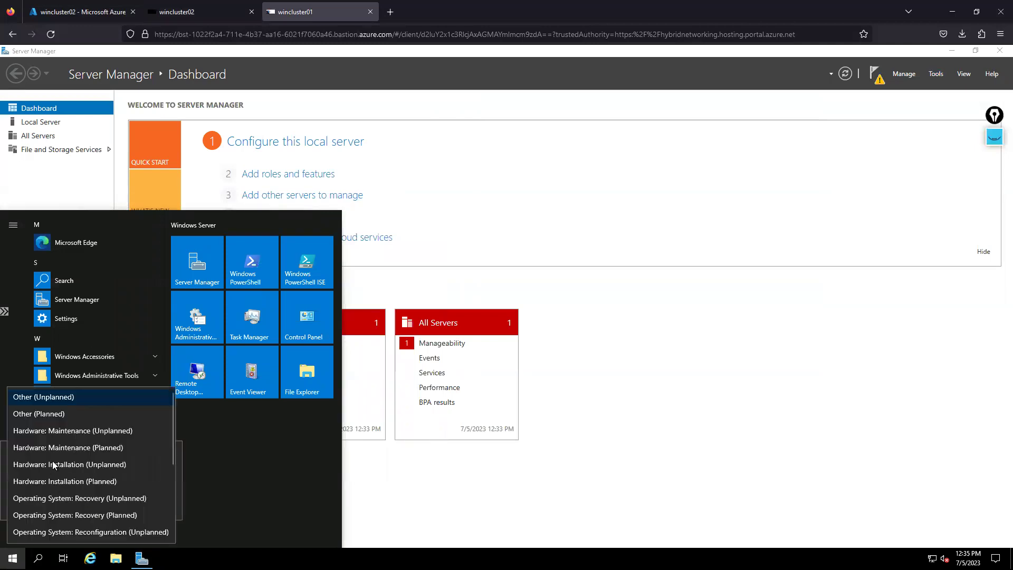
{"action": "left_click", "coordinate": [39, 414]}
{"action": "left_click", "coordinate": [156, 508]}
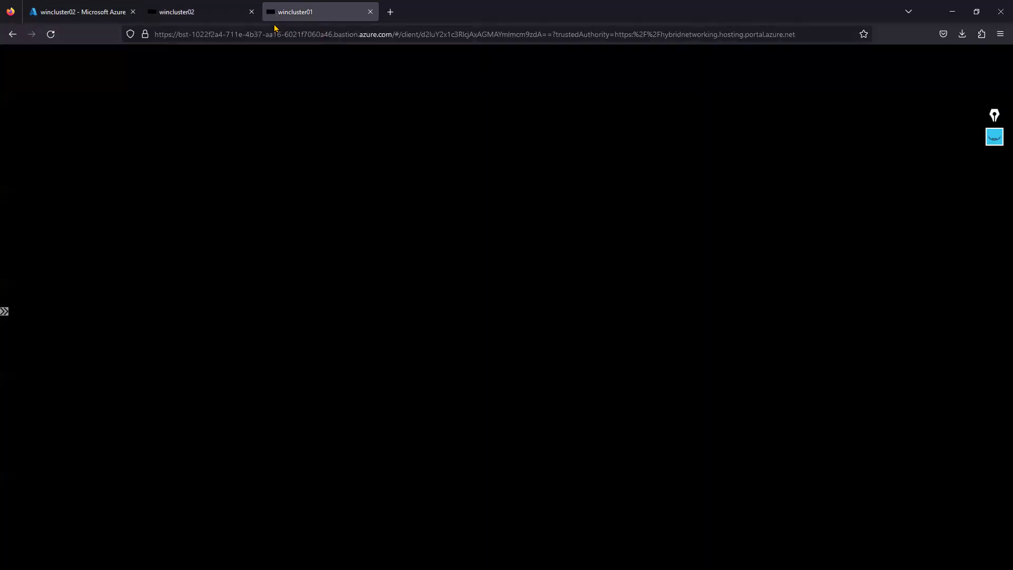
{"action": "left_click", "coordinate": [251, 11]}
{"action": "left_click", "coordinate": [252, 12]}
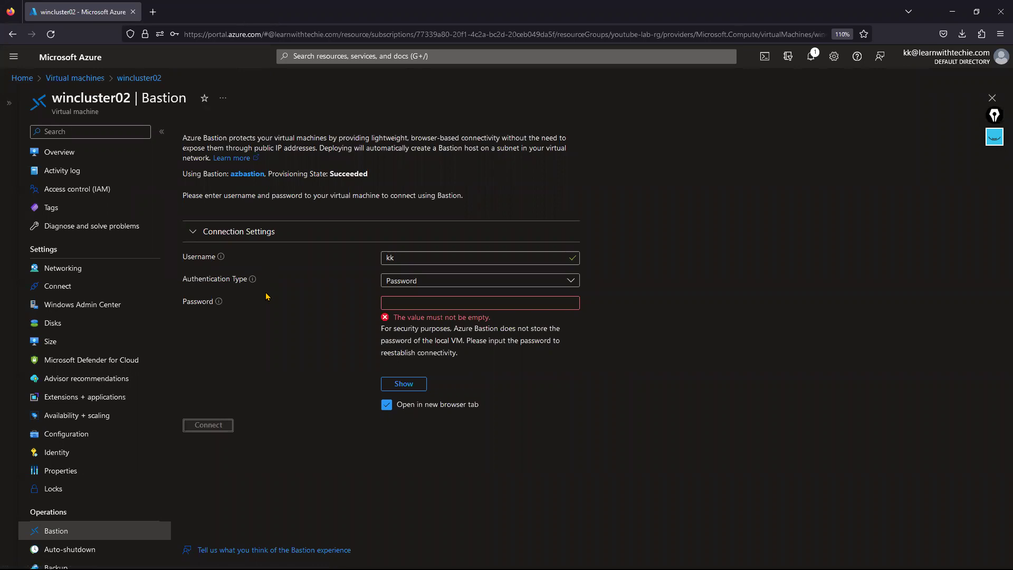
Enter the wincluster02 account password in Bastion and connect, then return to the portal tab.
{"action": "left_click", "coordinate": [398, 300]}
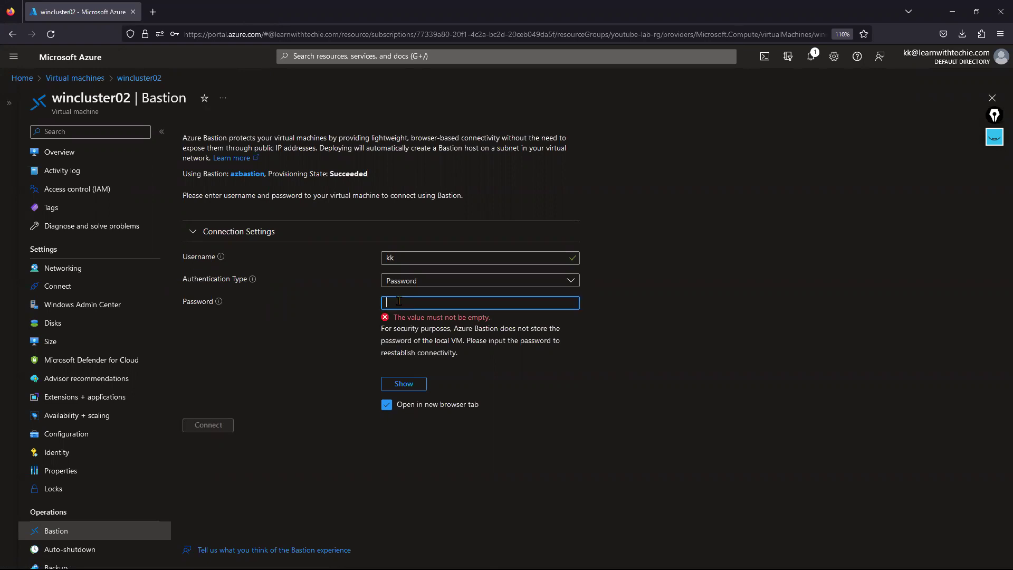
{"action": "type", "text": "•••"}
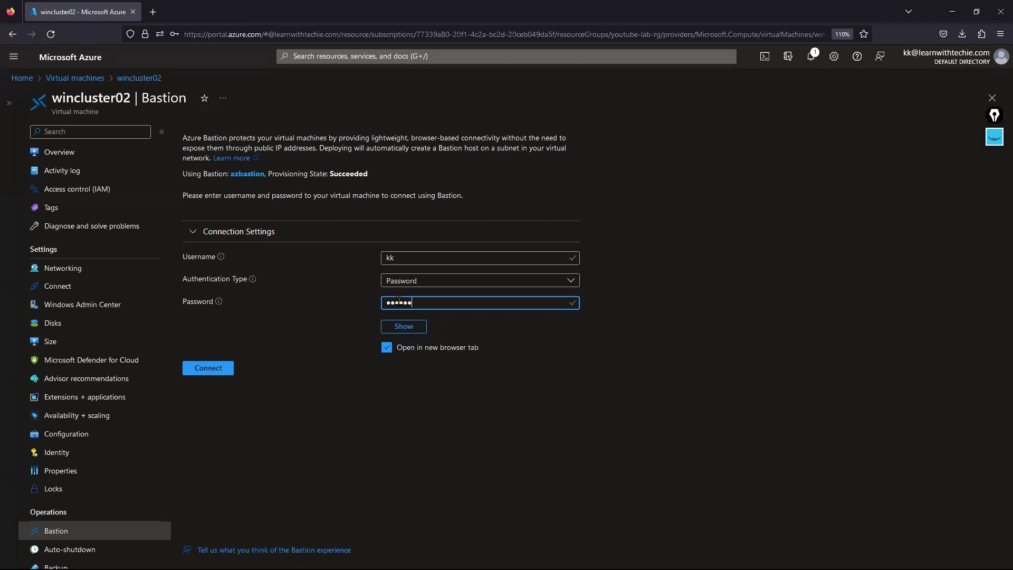
{"action": "key", "text": "Return"}
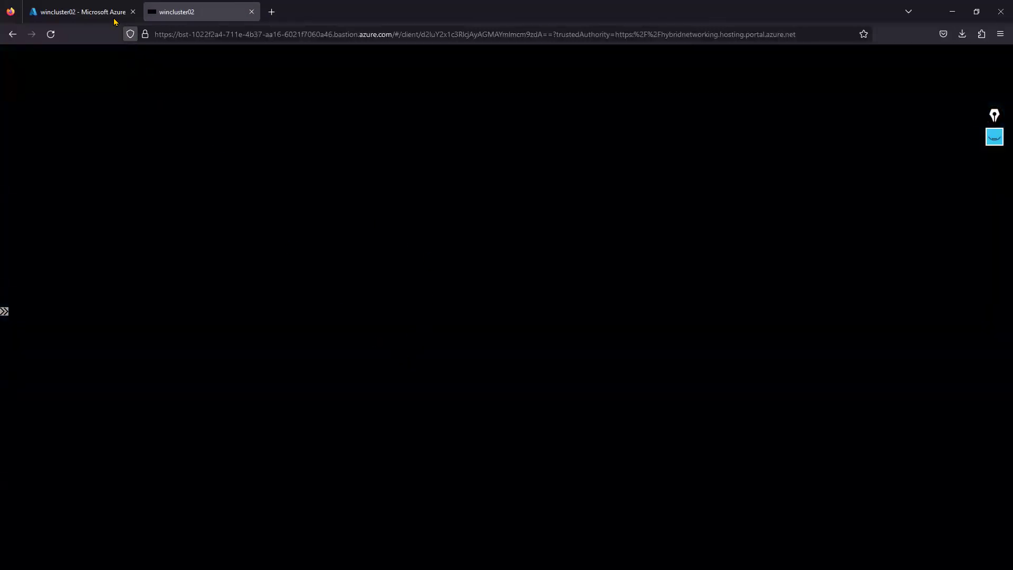
{"action": "left_click", "coordinate": [87, 12]}
Open wincluster01 from Virtual machines and connect via Connect > Bastion, dismissing the Admin Center prompt.
{"action": "left_click", "coordinate": [83, 81]}
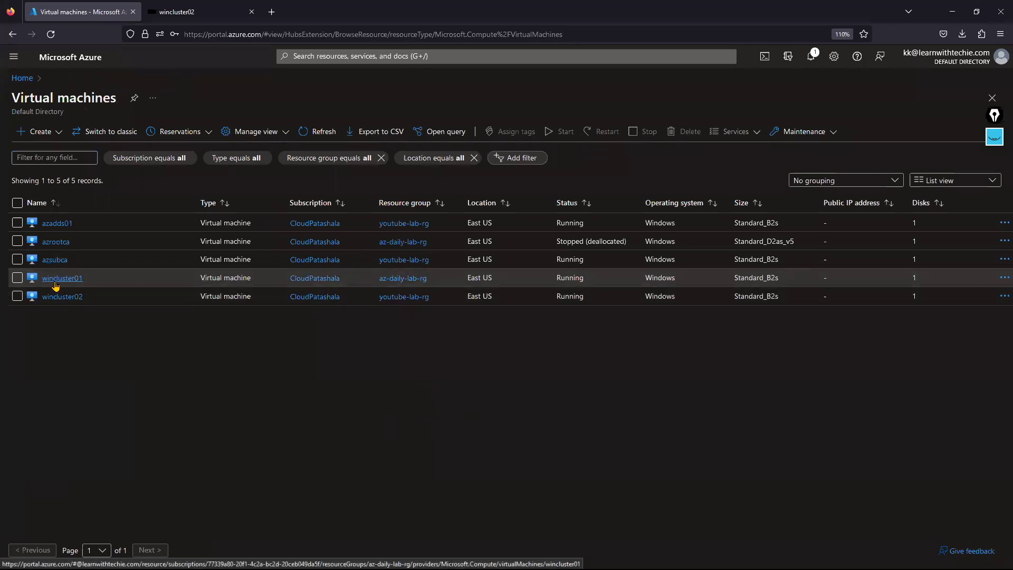
{"action": "left_click", "coordinate": [56, 280]}
{"action": "left_click", "coordinate": [163, 104]}
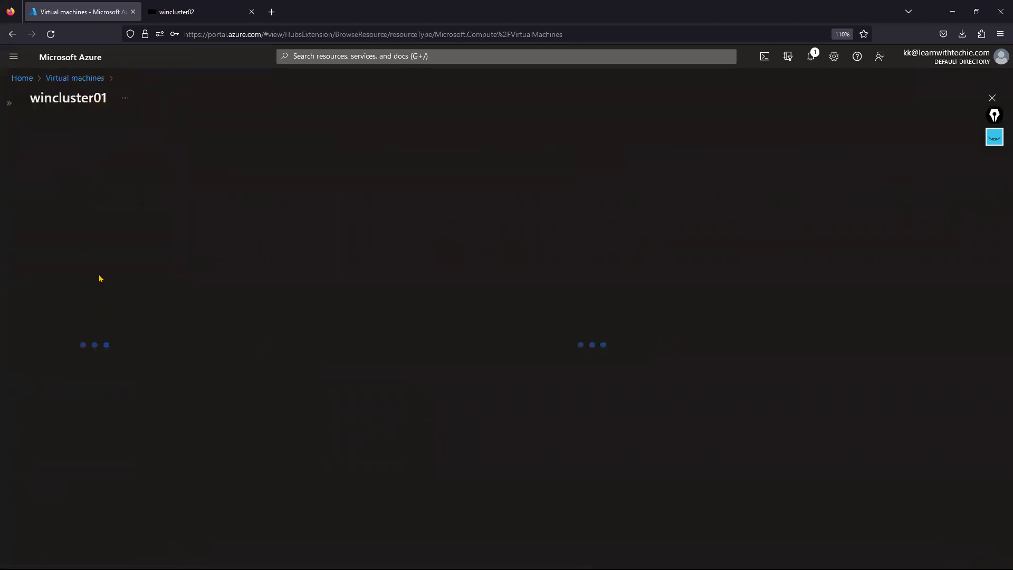
{"action": "left_click", "coordinate": [206, 133]}
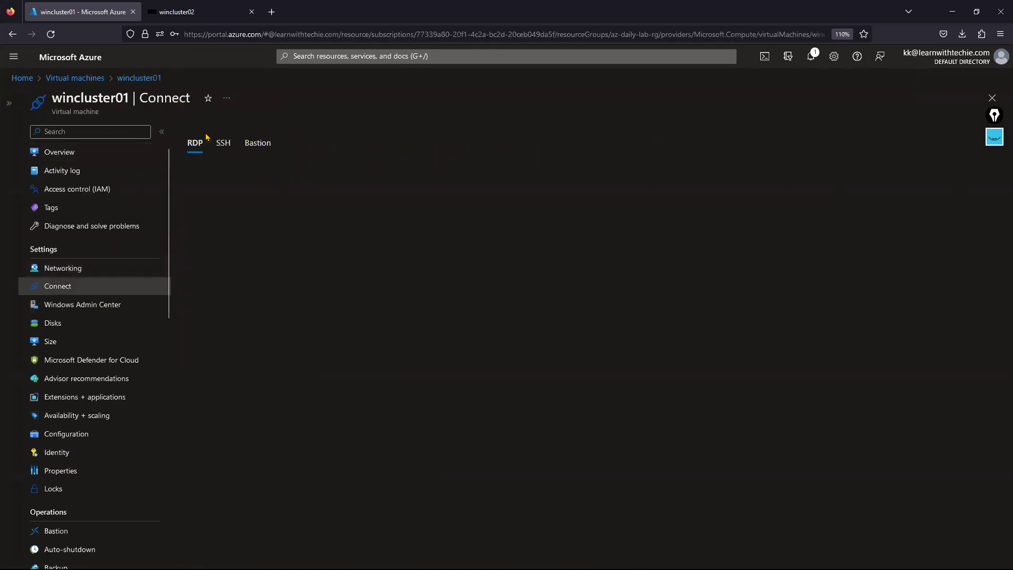
{"action": "left_click", "coordinate": [252, 143]}
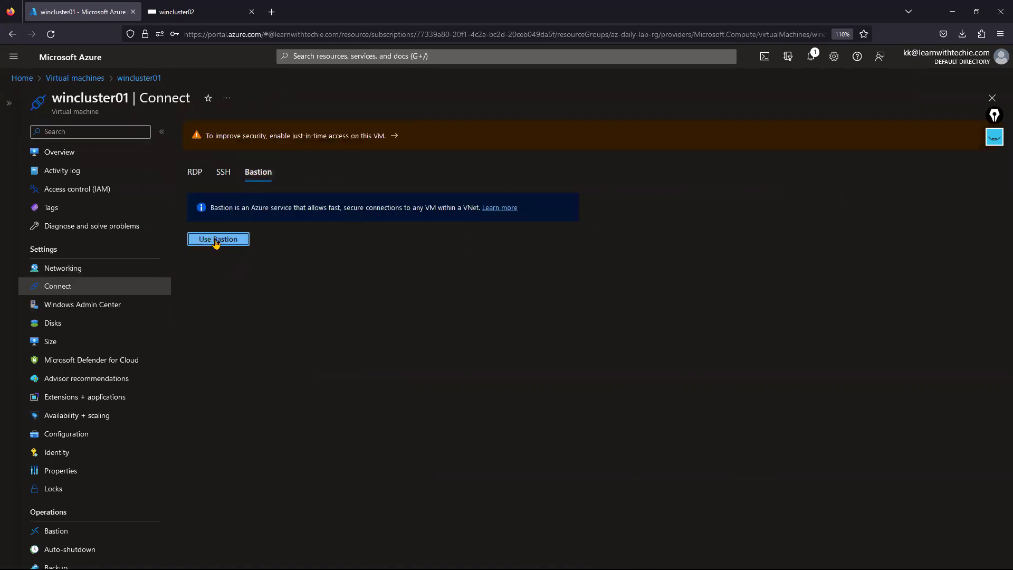
{"action": "left_click", "coordinate": [216, 240]}
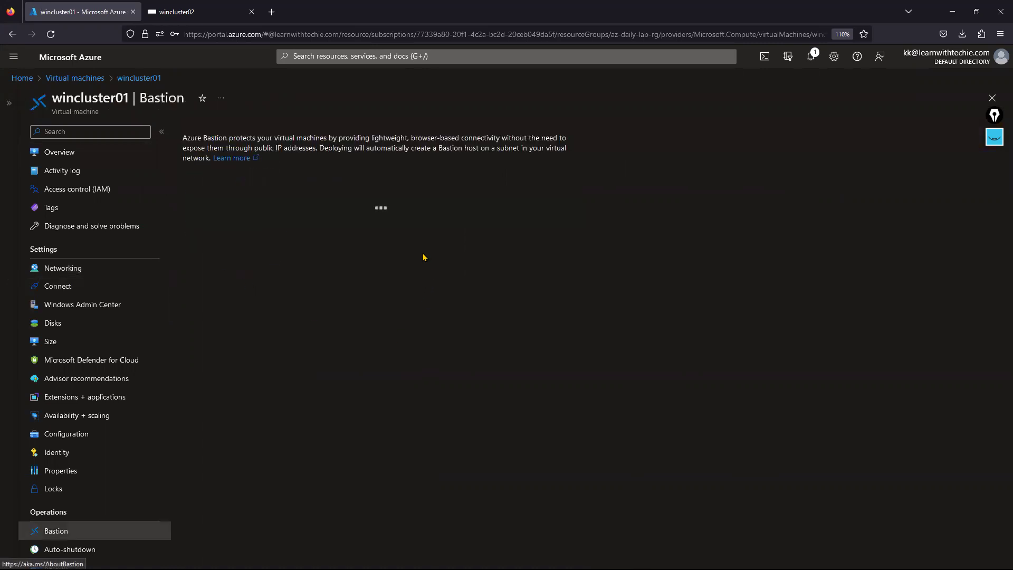
{"action": "left_click", "coordinate": [405, 305]}
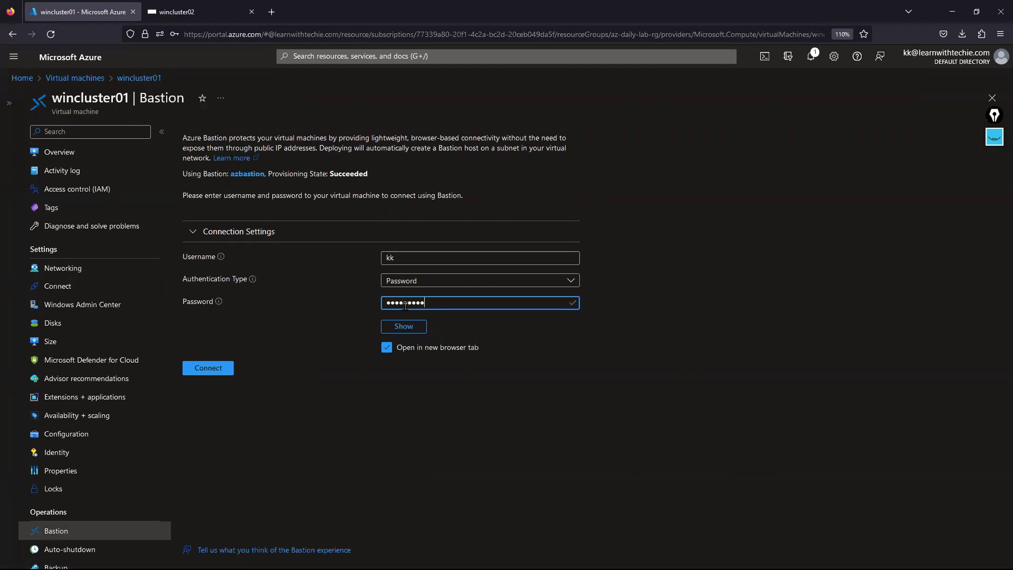
{"action": "key", "text": "Return"}
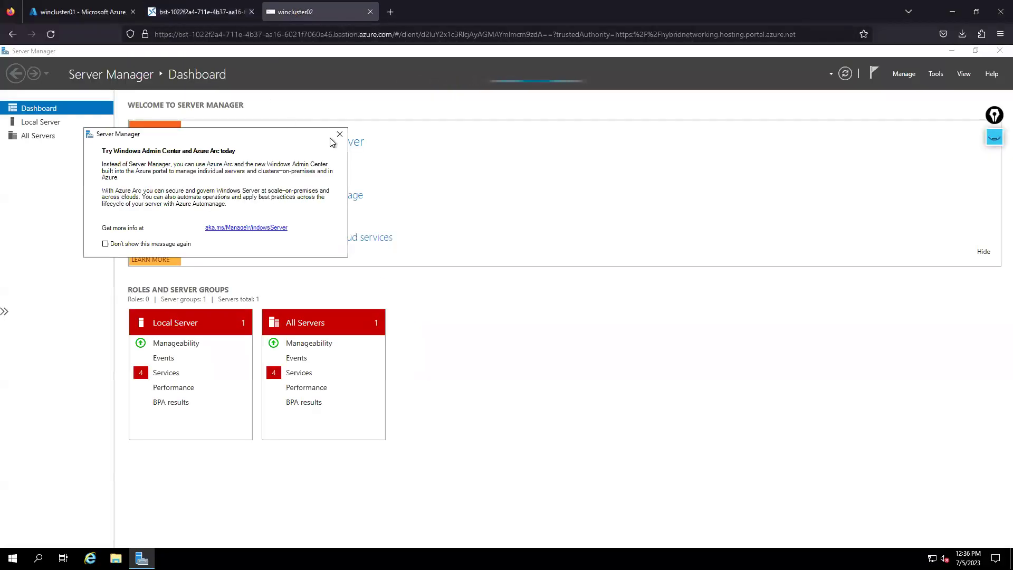
{"action": "left_click", "coordinate": [340, 134]}
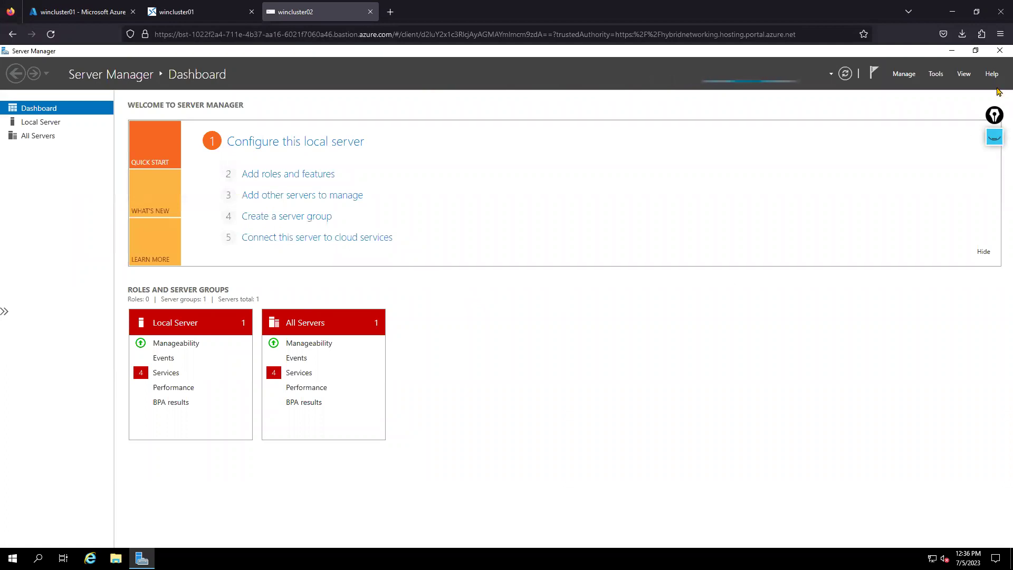
Dismiss the Admin Center prompt on wincluster01 and launch Failover Cluster Manager from Tools.
{"action": "left_click", "coordinate": [934, 74]}
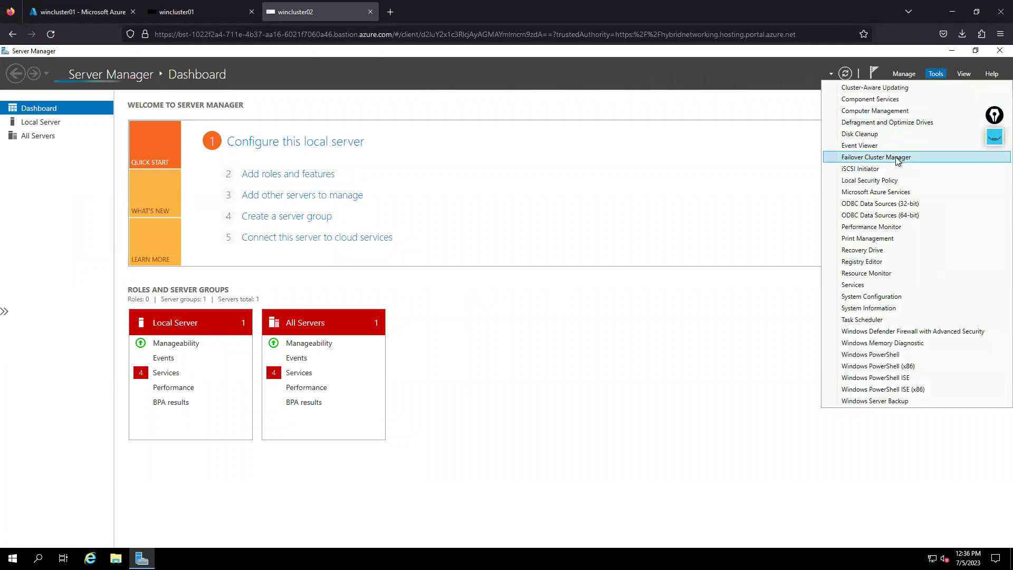
{"action": "left_click", "coordinate": [190, 11]}
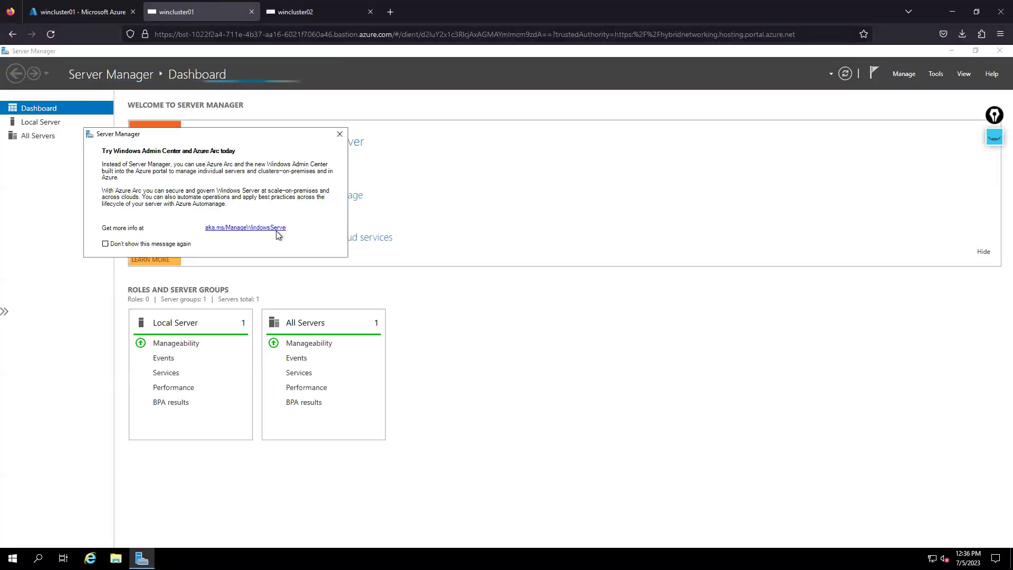
{"action": "left_click", "coordinate": [337, 135]}
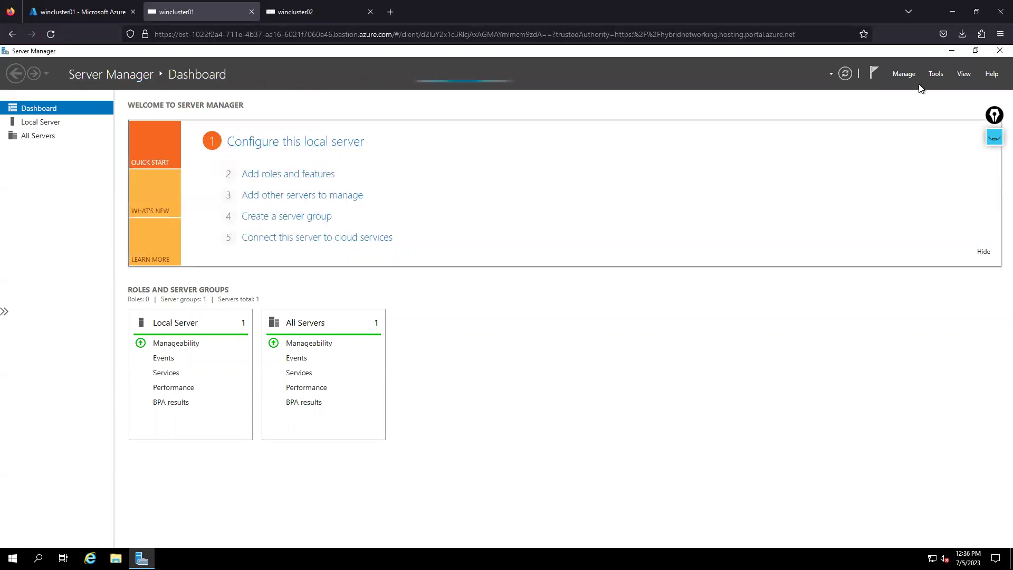
{"action": "left_click", "coordinate": [935, 74]}
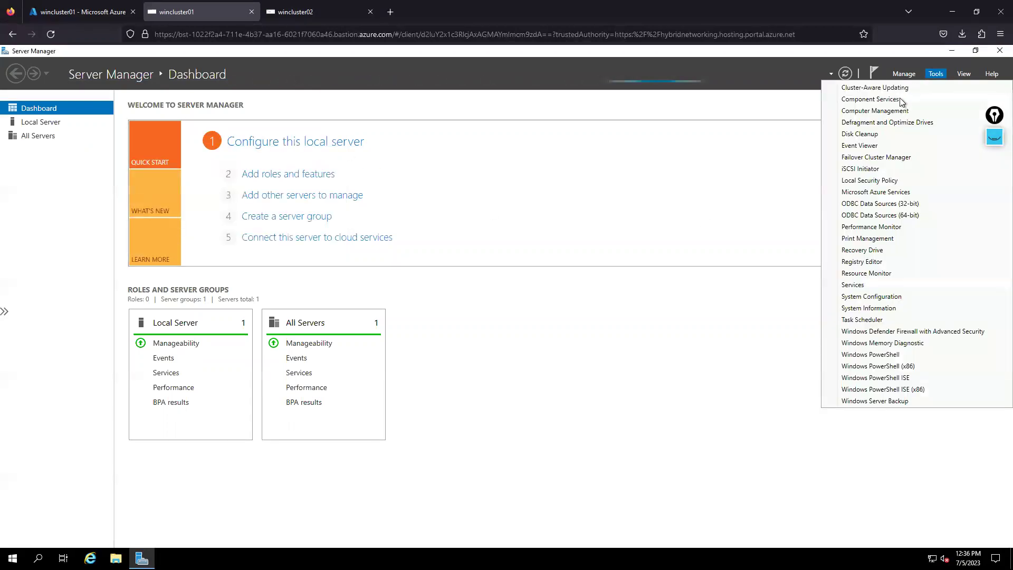
{"action": "left_click", "coordinate": [887, 158]}
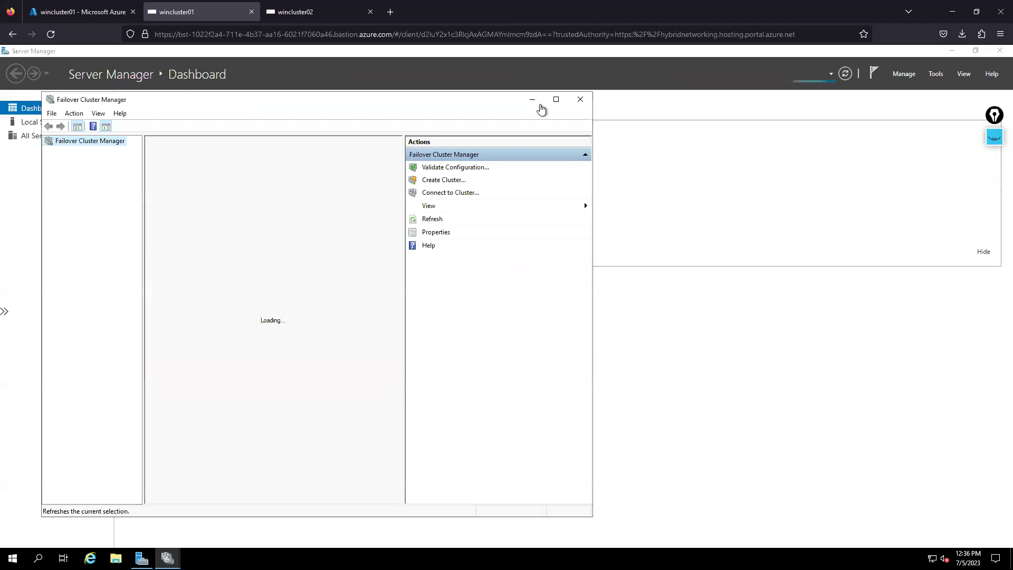
Maximize Failover Cluster Manager and launch the Create Cluster Wizard, advancing past Before You Begin.
{"action": "left_click", "coordinate": [555, 100]}
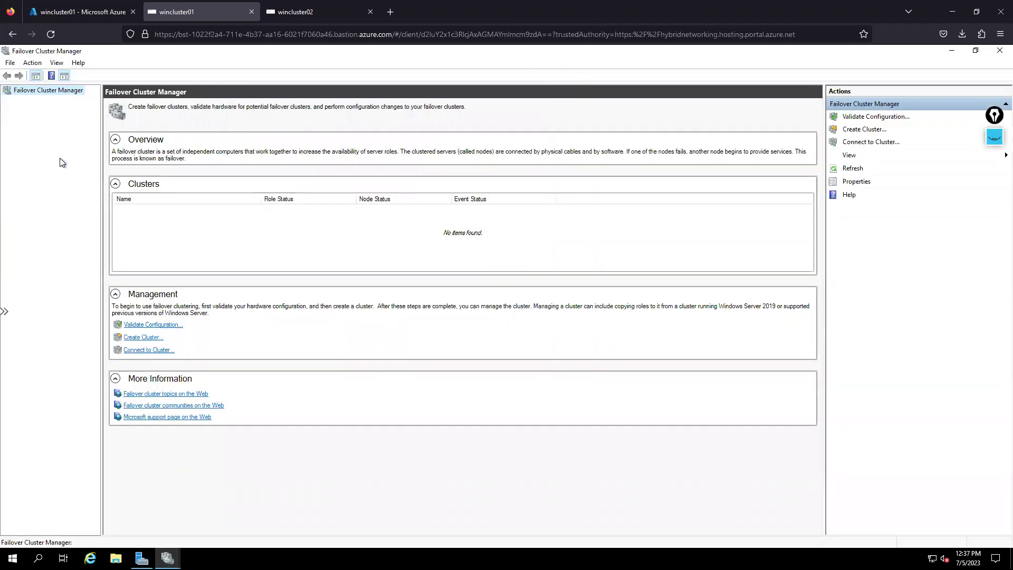
{"action": "right_click", "coordinate": [51, 94]}
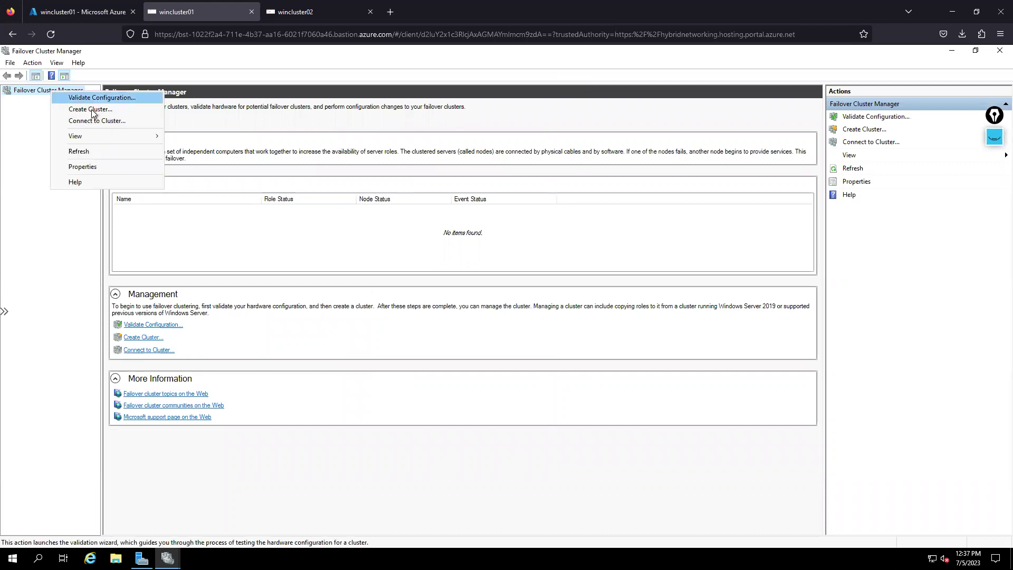
{"action": "left_click", "coordinate": [39, 90]}
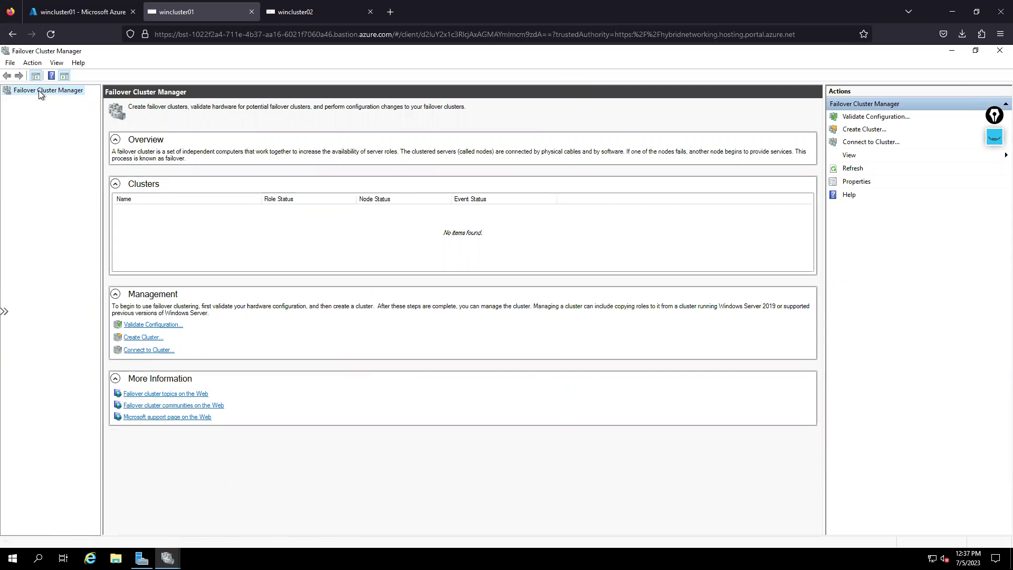
{"action": "right_click", "coordinate": [39, 91]}
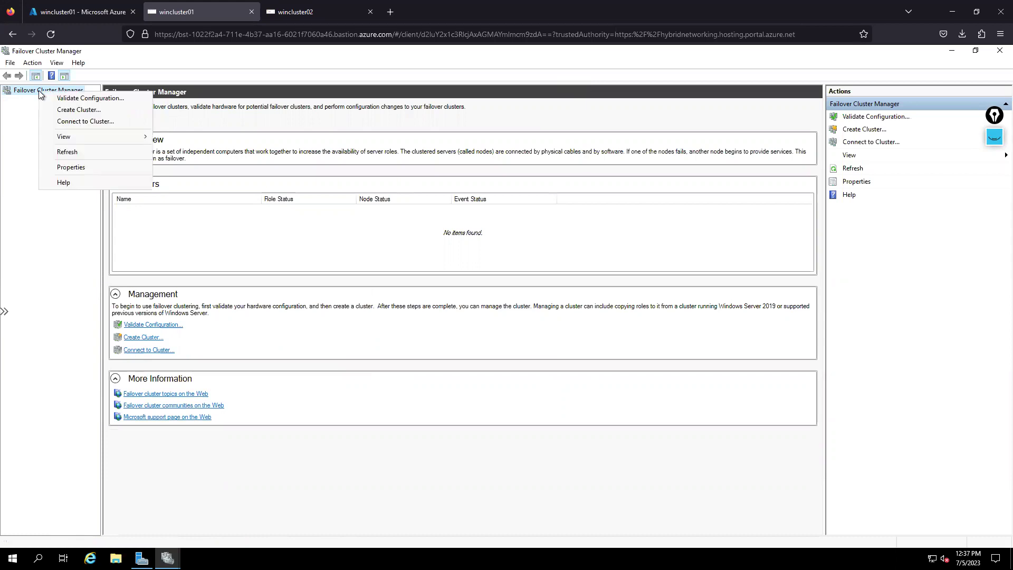
{"action": "left_click", "coordinate": [78, 110]}
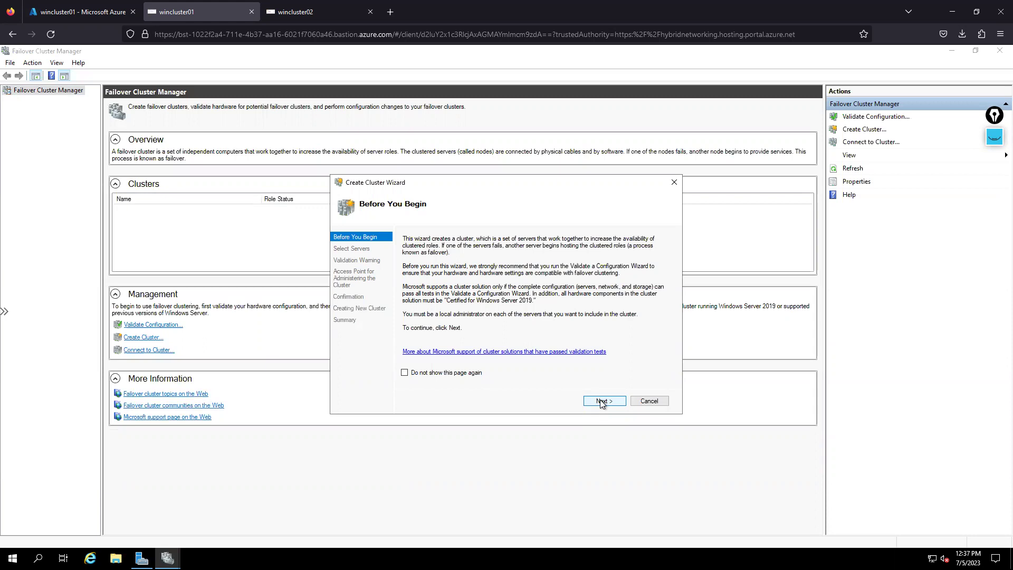
{"action": "left_click", "coordinate": [601, 402]}
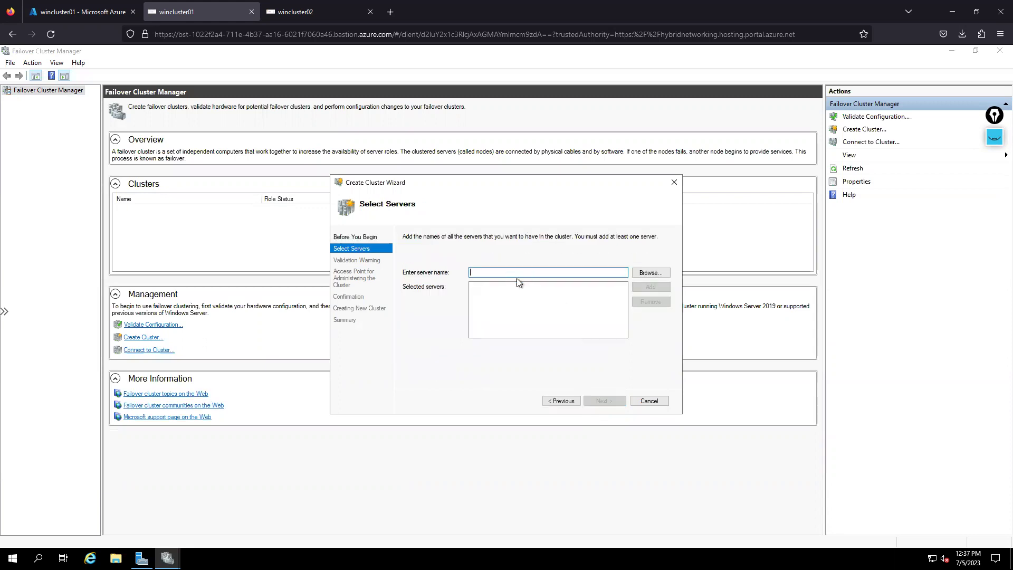
Add wincluster01 and wincluster02 as the cluster's servers, then choose to run validation tests.
{"action": "left_click", "coordinate": [650, 273]}
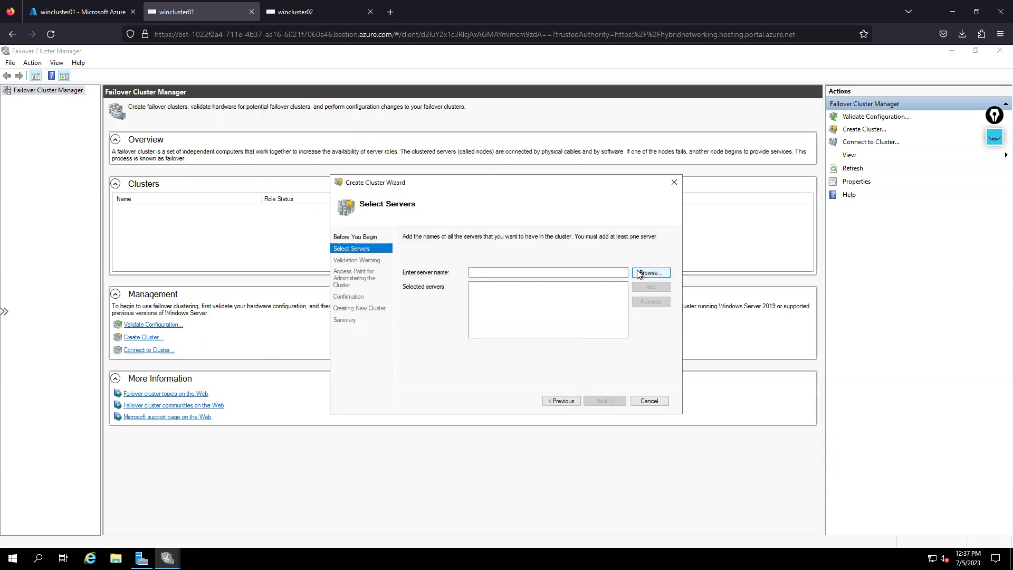
{"action": "type", "text": "wincluster01"}
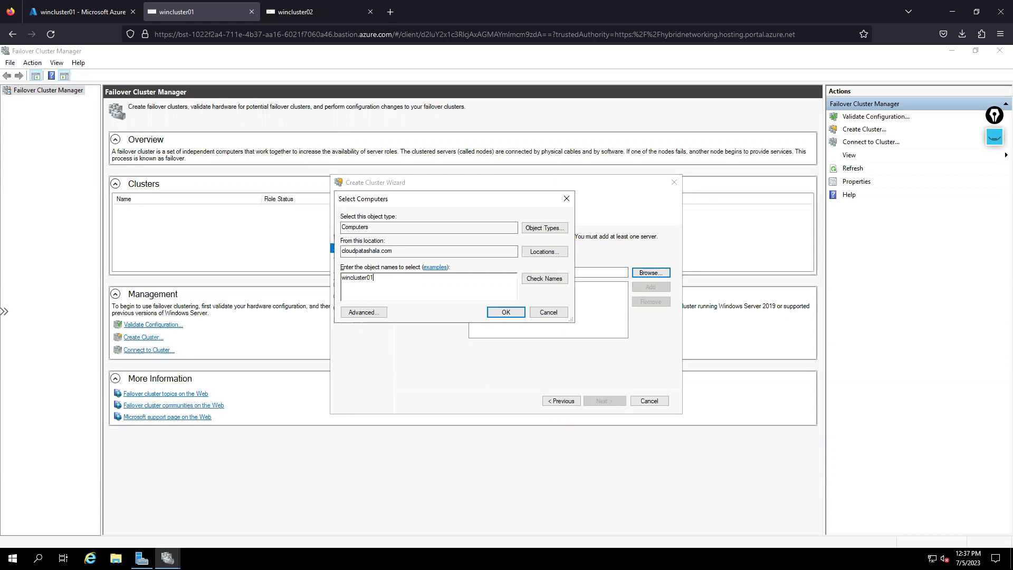
{"action": "left_click", "coordinate": [545, 278]}
{"action": "type", "text": "wincluster02"}
{"action": "left_click", "coordinate": [554, 278]}
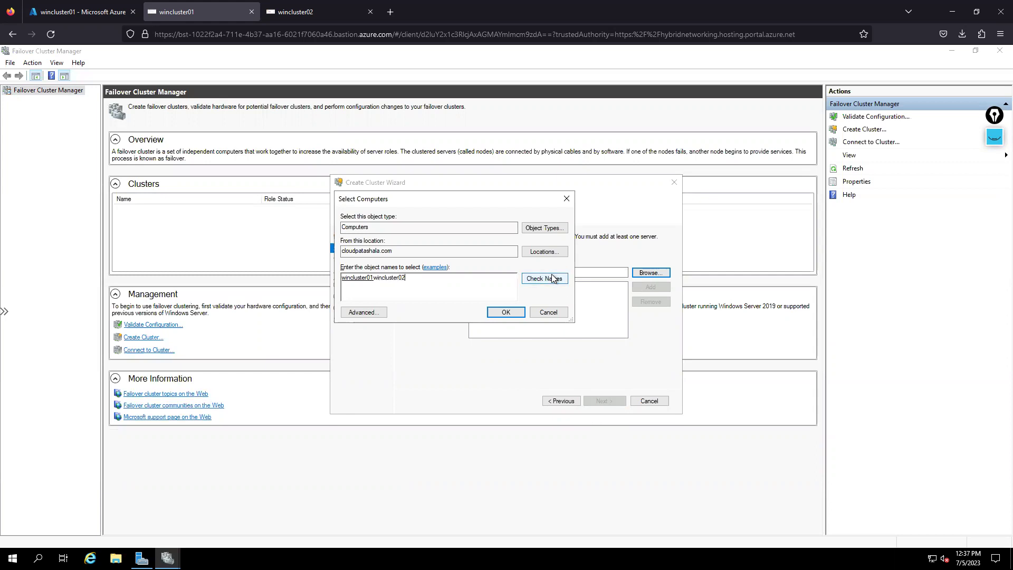
{"action": "left_click", "coordinate": [507, 312]}
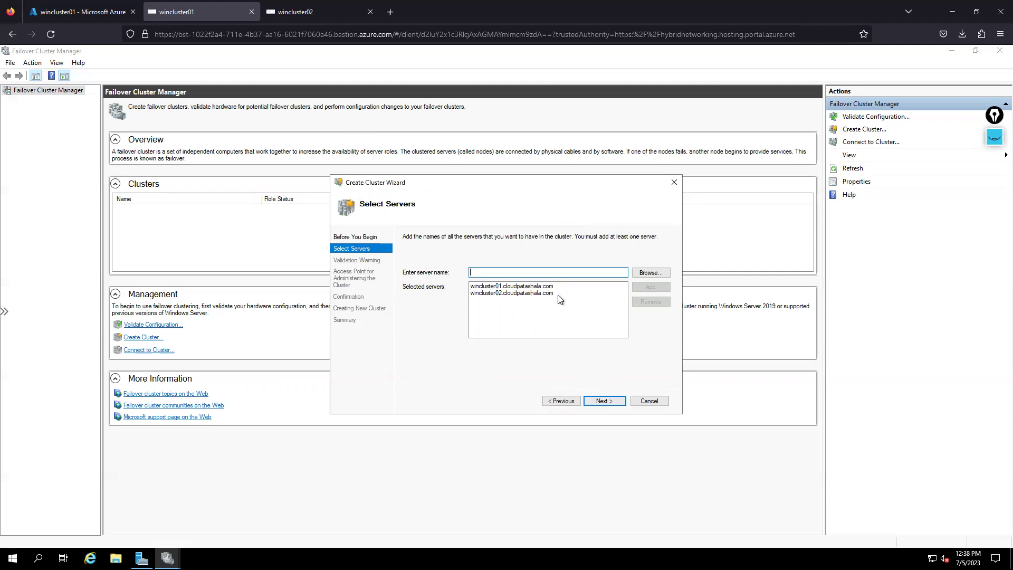
{"action": "left_click", "coordinate": [613, 403]}
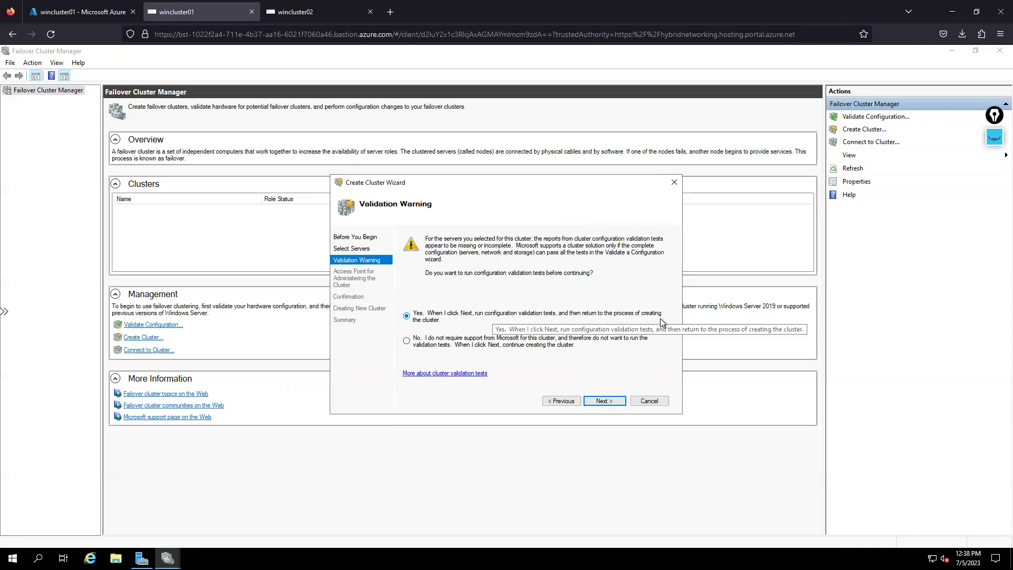
{"action": "left_click", "coordinate": [600, 403]}
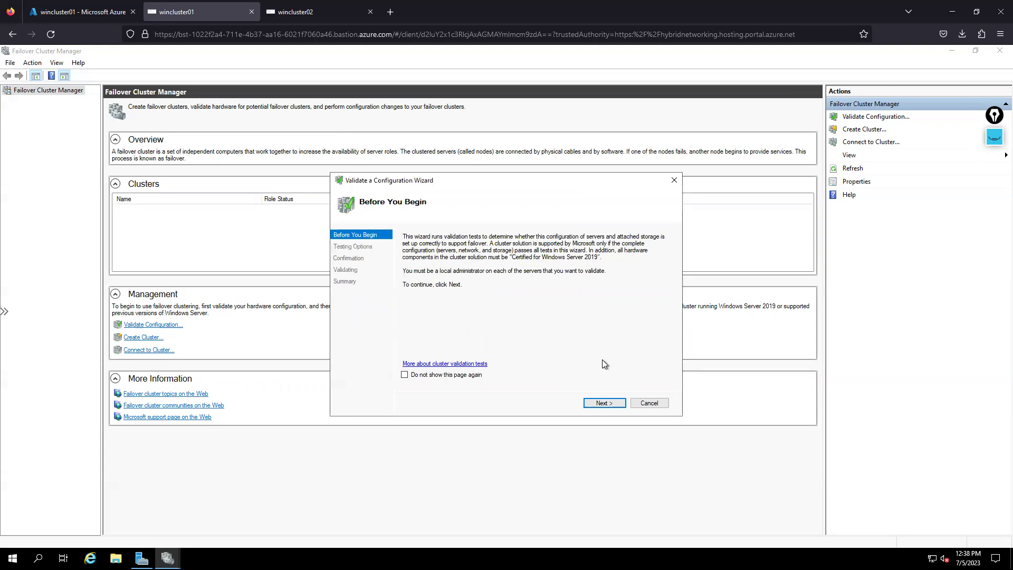
Keep Yes and Run all tests selected and begin validating both servers.
{"action": "left_click", "coordinate": [603, 404]}
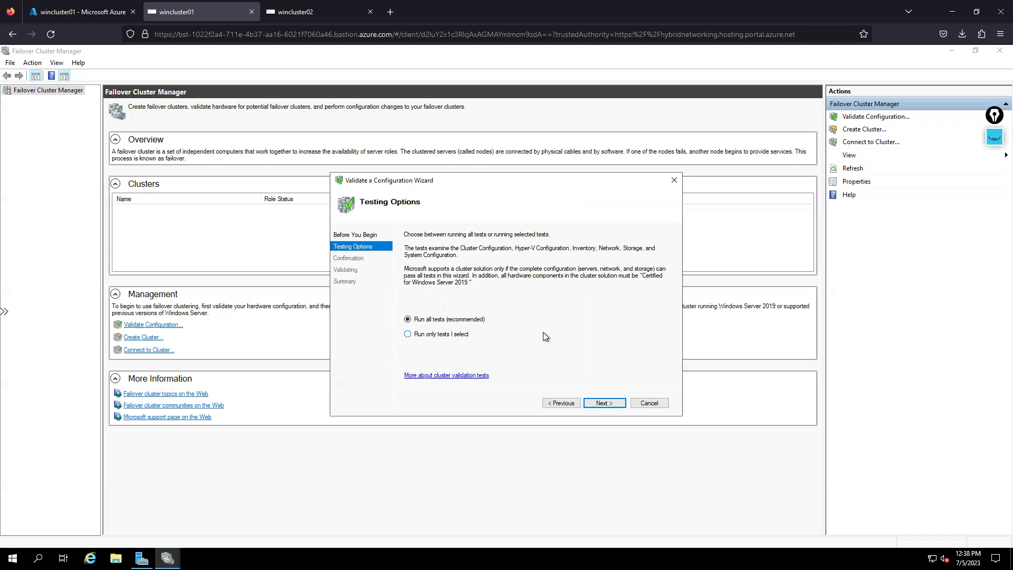
{"action": "left_click", "coordinate": [606, 403]}
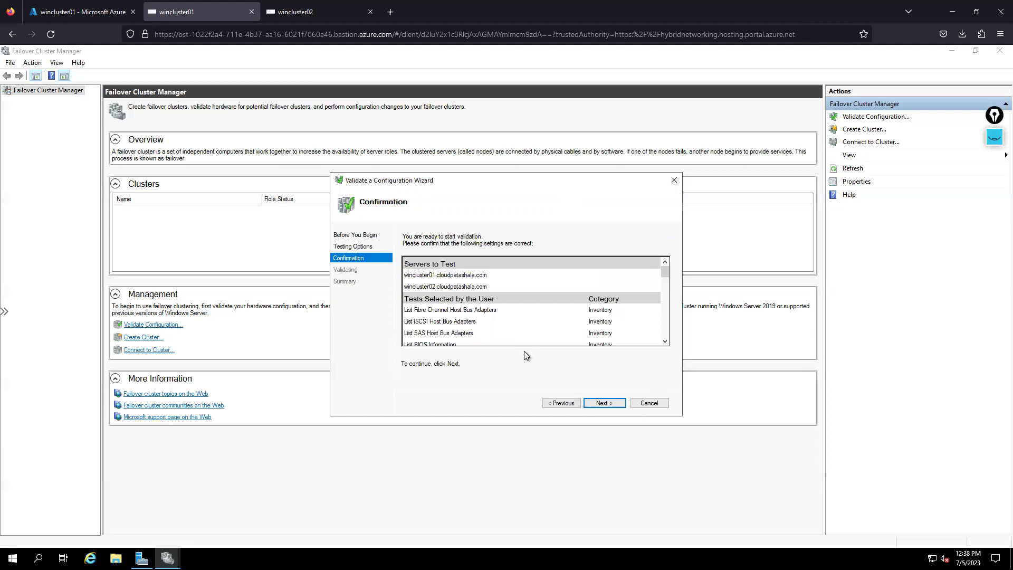
{"action": "left_click", "coordinate": [604, 403]}
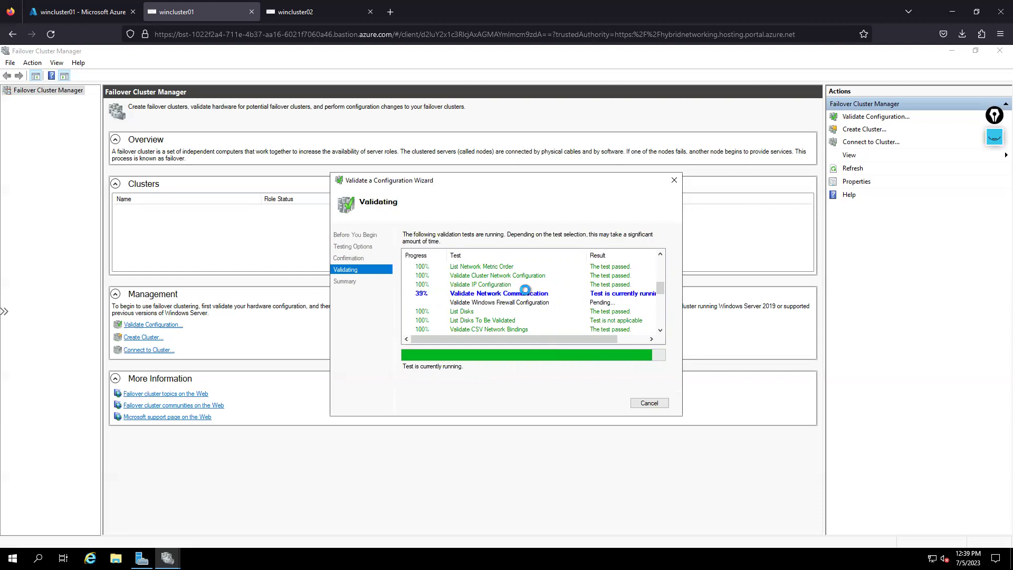
Let validation complete, scroll through the Summary results, and open View Report.
{"action": "left_click_drag", "start_coordinate": [663, 292], "coordinate": [661, 321]}
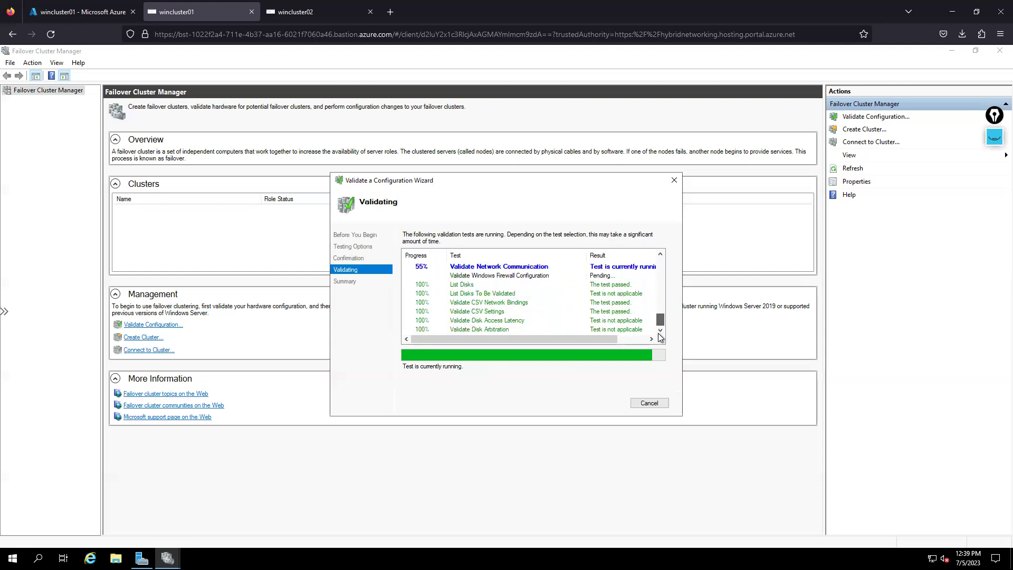
{"action": "left_click", "coordinate": [661, 327]}
{"action": "left_click", "coordinate": [660, 253]}
{"action": "left_click", "coordinate": [660, 253]}
{"action": "left_click", "coordinate": [660, 254]}
{"action": "left_click", "coordinate": [660, 254]}
{"action": "left_click", "coordinate": [660, 253]}
{"action": "left_click", "coordinate": [660, 254]}
{"action": "left_click", "coordinate": [660, 253]}
{"action": "left_click", "coordinate": [660, 253]}
{"action": "left_click_drag", "start_coordinate": [663, 299], "coordinate": [663, 327]}
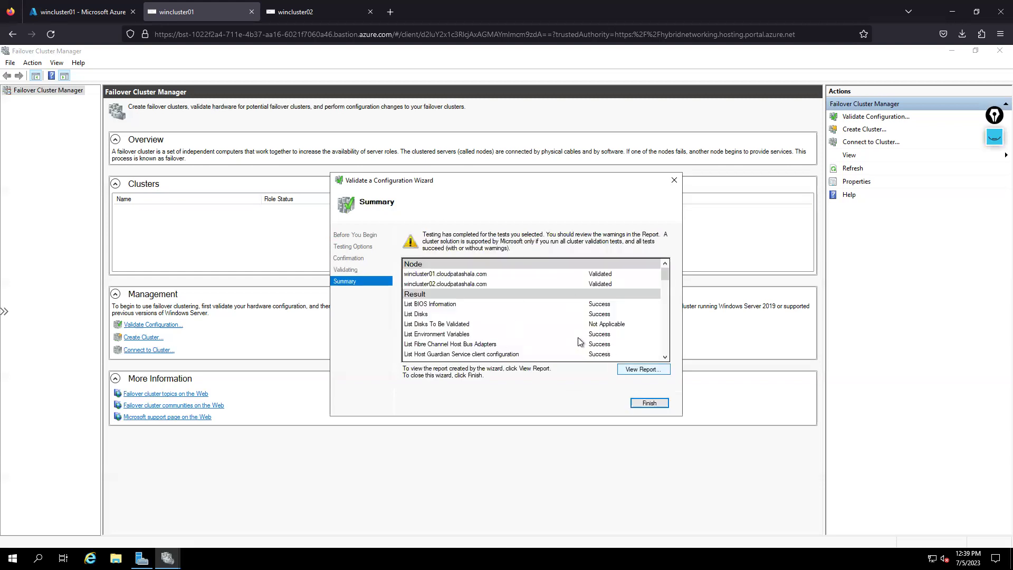
{"action": "left_click", "coordinate": [642, 370]}
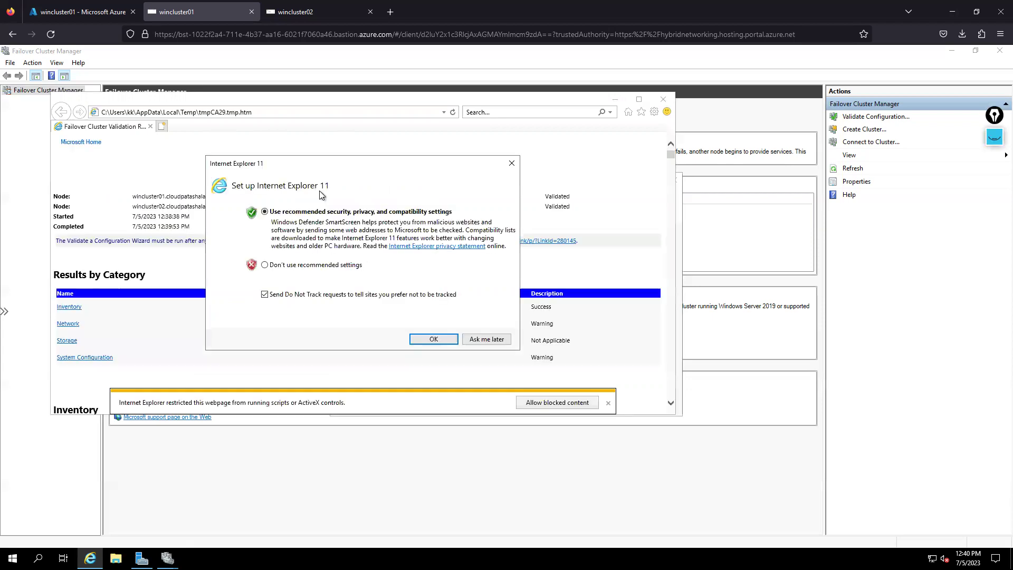
Skip the browser's first-run setup, close the Edge page, and maximize the IE report.
{"action": "left_click", "coordinate": [483, 339]}
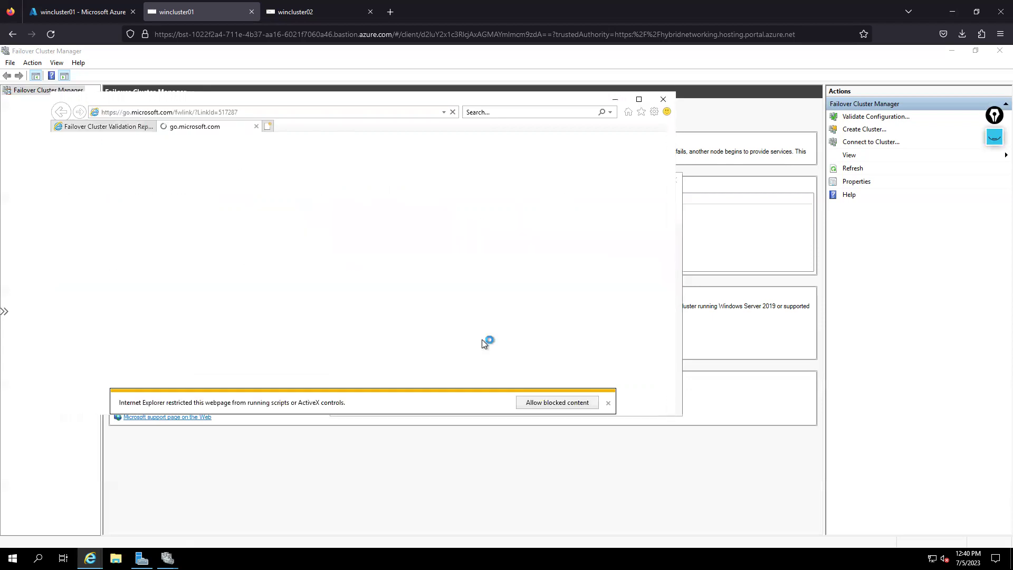
{"action": "left_click", "coordinate": [257, 126]}
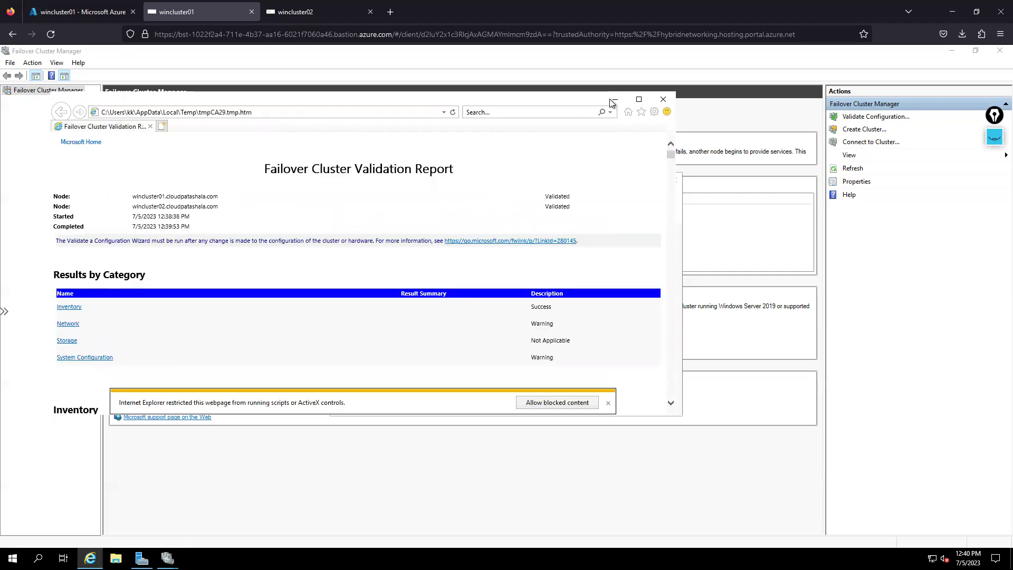
{"action": "left_click", "coordinate": [638, 100]}
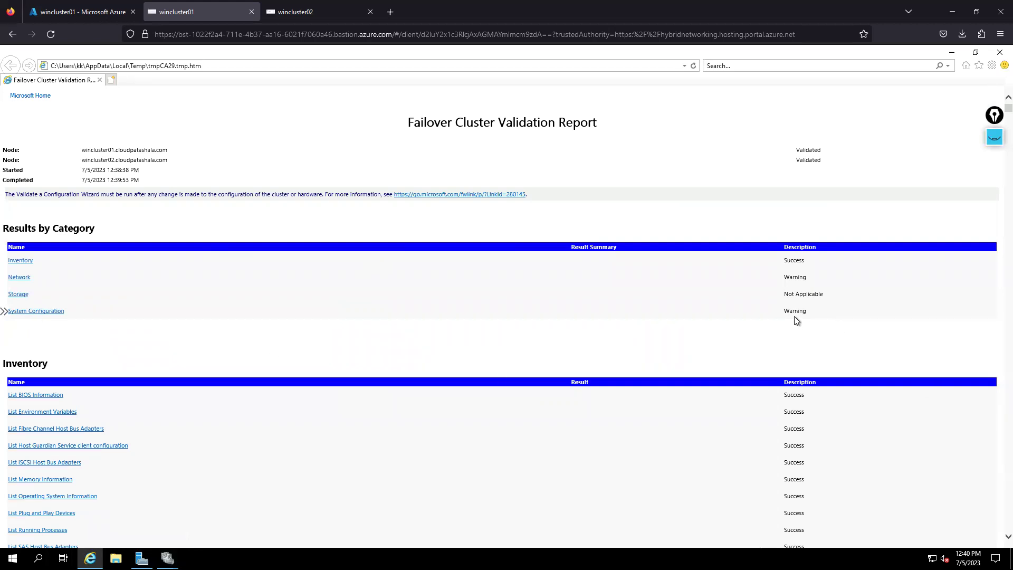
Review the System Configuration and Software Update Levels results, then close the report.
{"action": "left_click", "coordinate": [33, 311]}
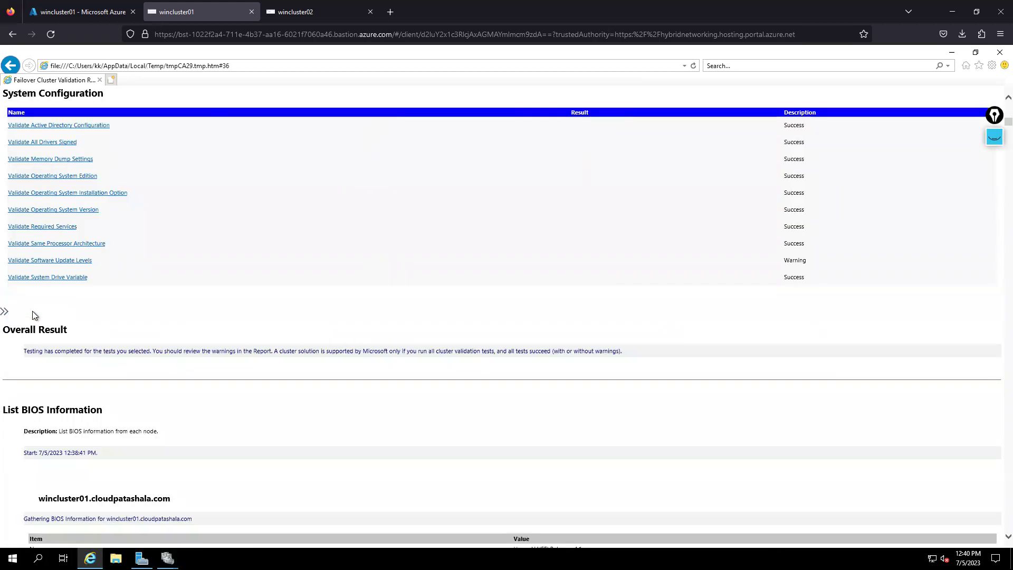
{"action": "scroll", "coordinate": [282, 399], "scroll_direction": "down", "scroll_amount": 2}
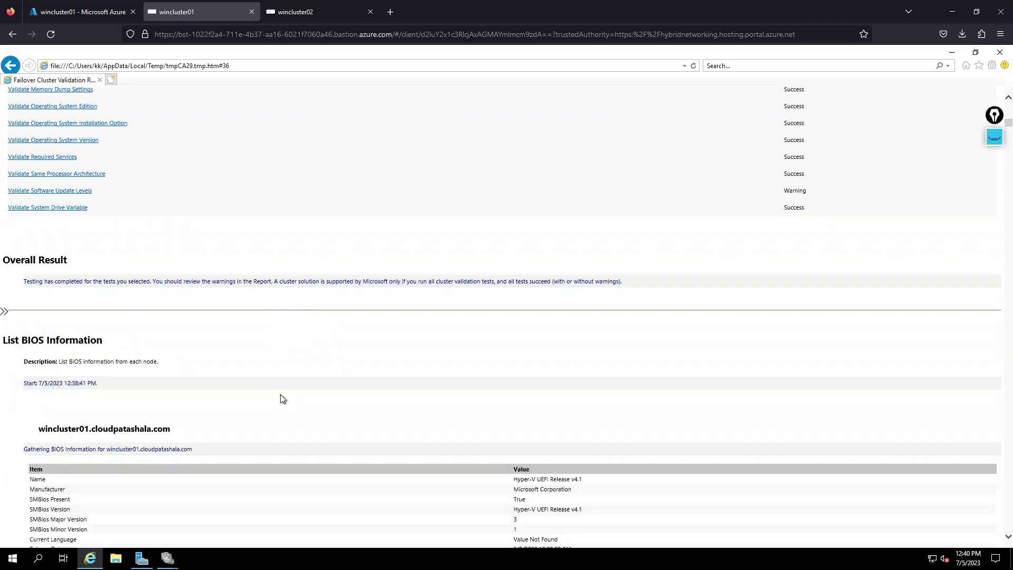
{"action": "scroll", "coordinate": [280, 394], "scroll_direction": "up", "scroll_amount": 2}
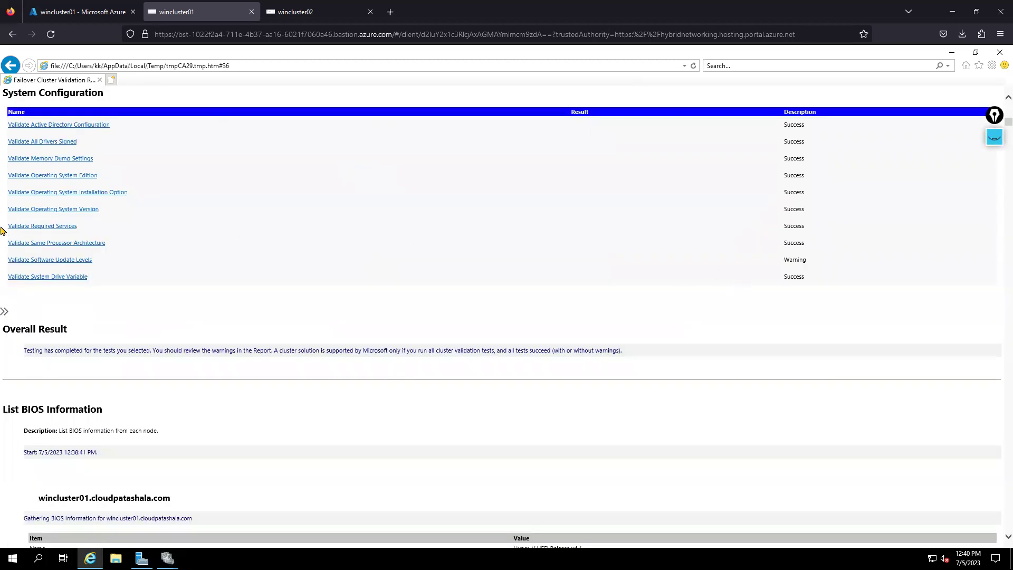
{"action": "left_click", "coordinate": [61, 260]}
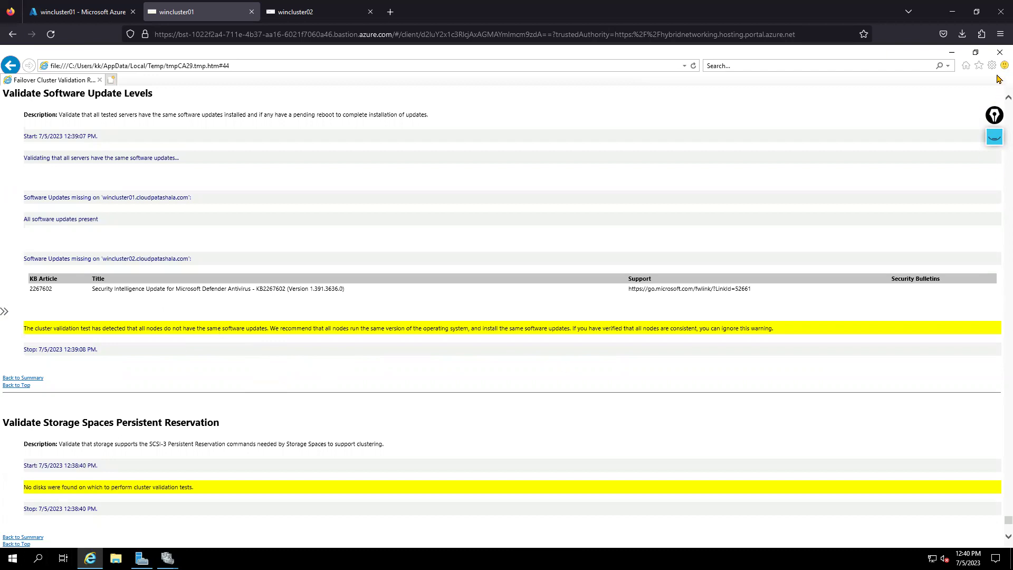
{"action": "left_click", "coordinate": [998, 52]}
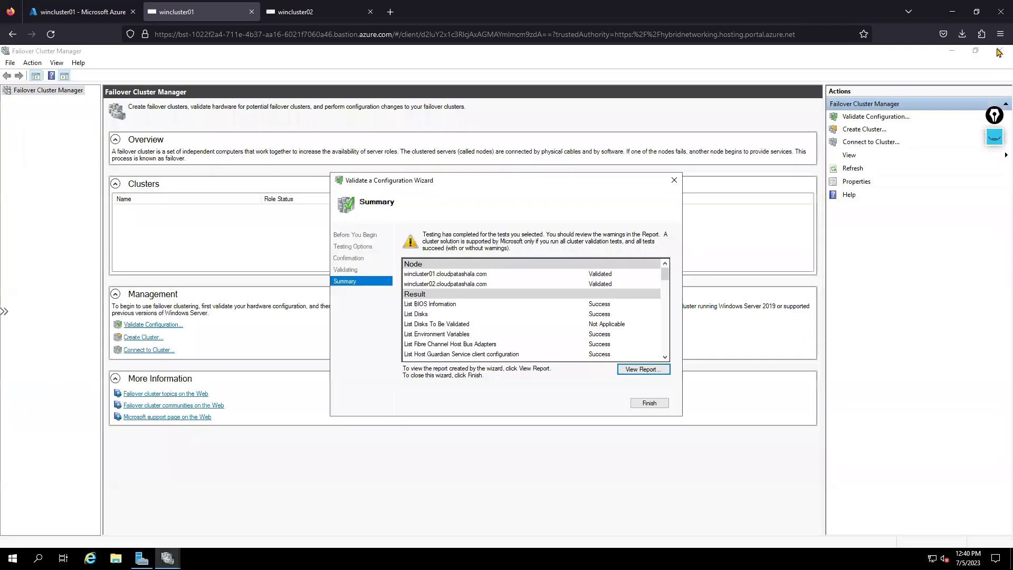
Finish validation and name the new cluster 'wincluster', advancing to Confirmation.
{"action": "left_click", "coordinate": [649, 403]}
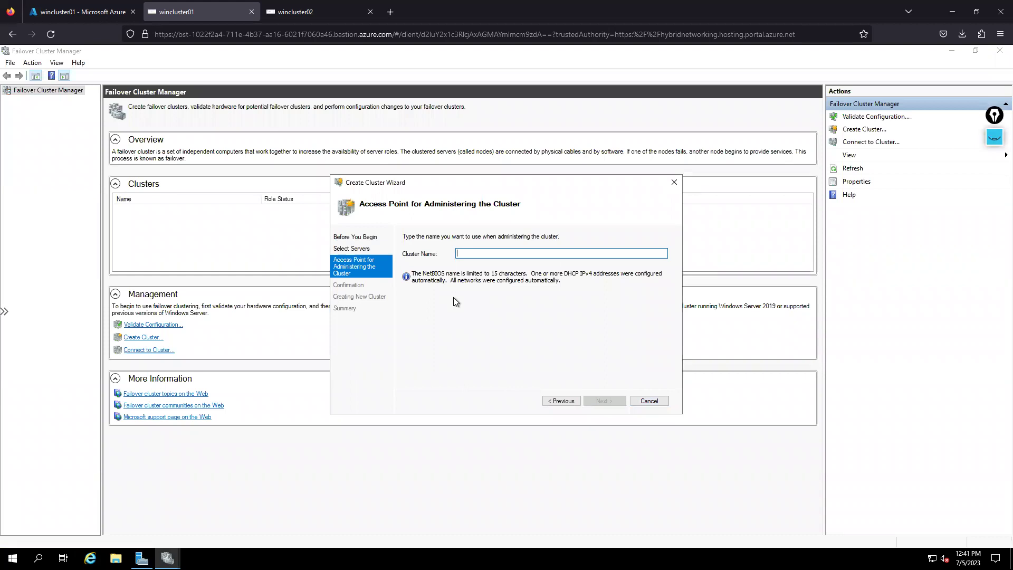
{"action": "type", "text": "wincluster"}
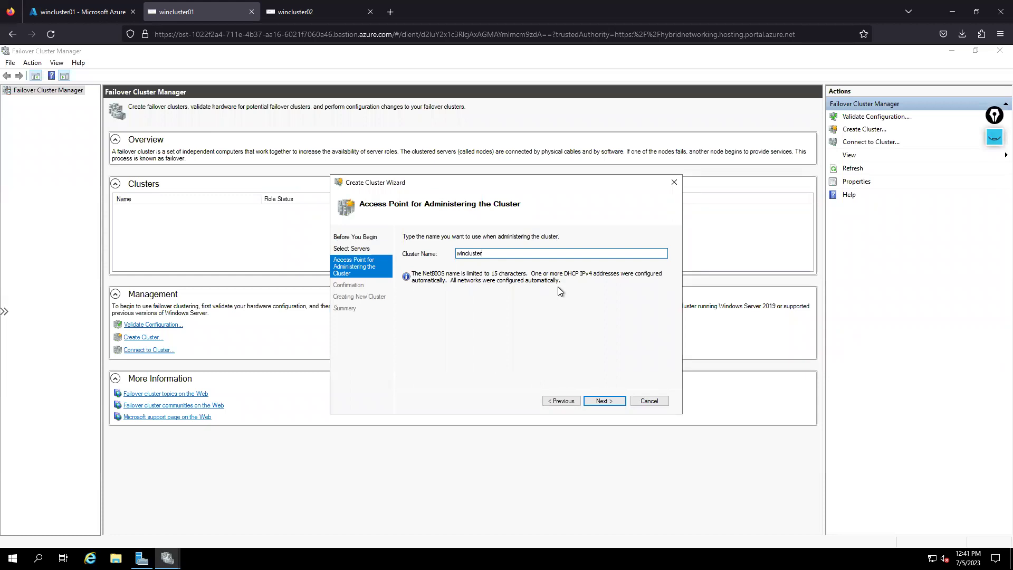
{"action": "left_click", "coordinate": [604, 401]}
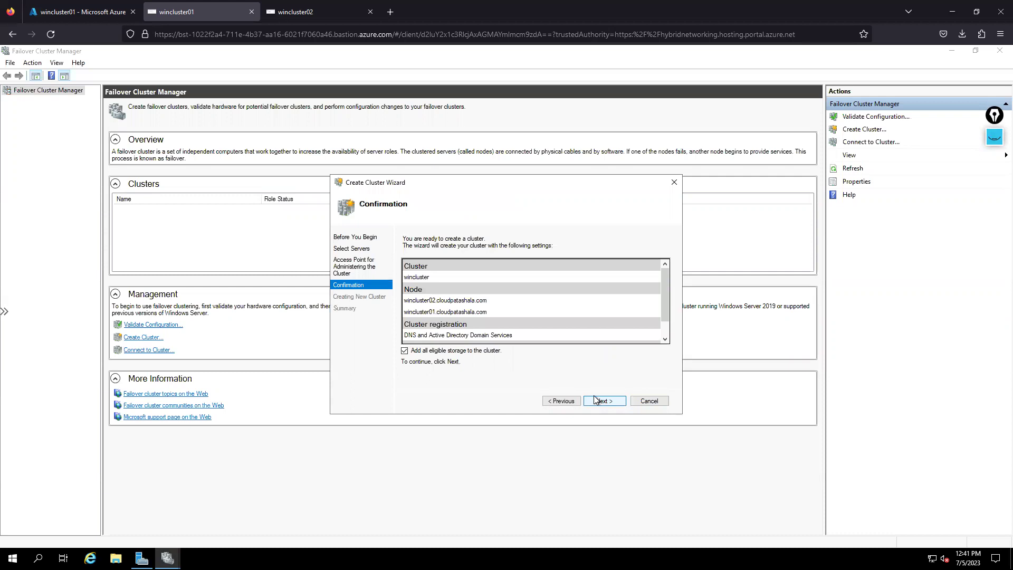
Include all eligible storage, create the wincluster cluster, and close the finished wizard.
{"action": "left_click", "coordinate": [405, 351]}
{"action": "left_click", "coordinate": [604, 401]}
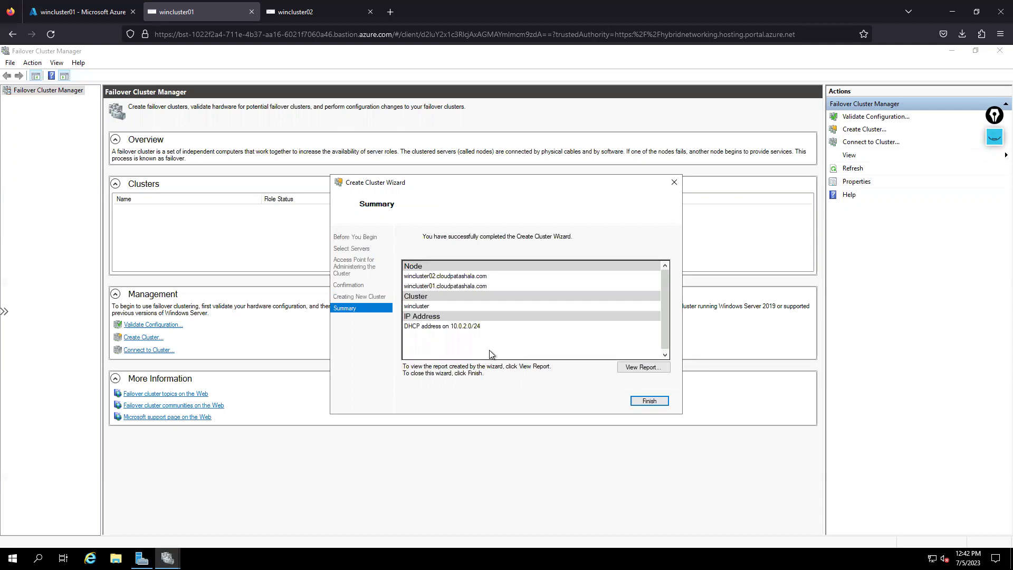
{"action": "left_click", "coordinate": [639, 401]}
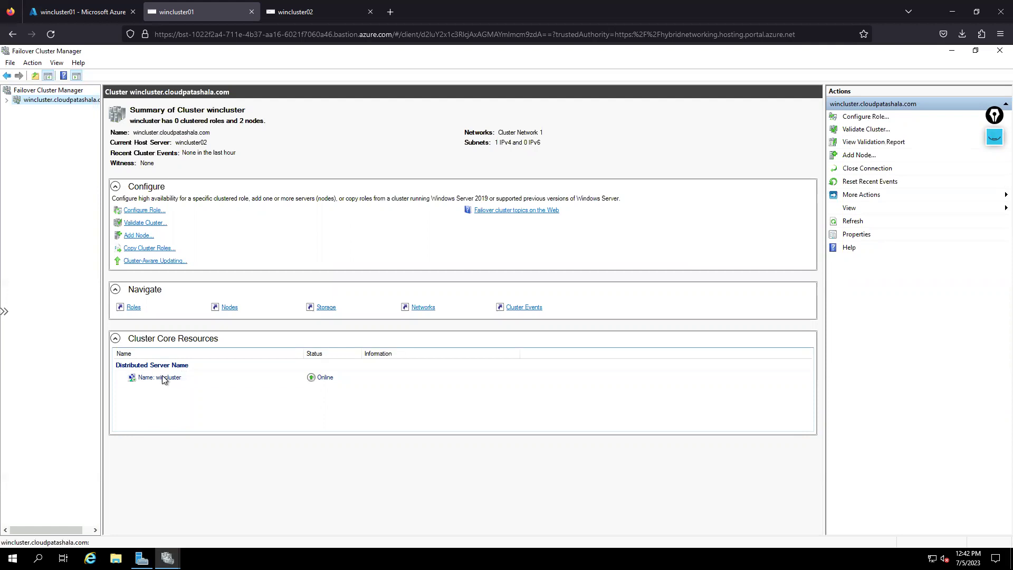
{"action": "double_click", "coordinate": [163, 378]}
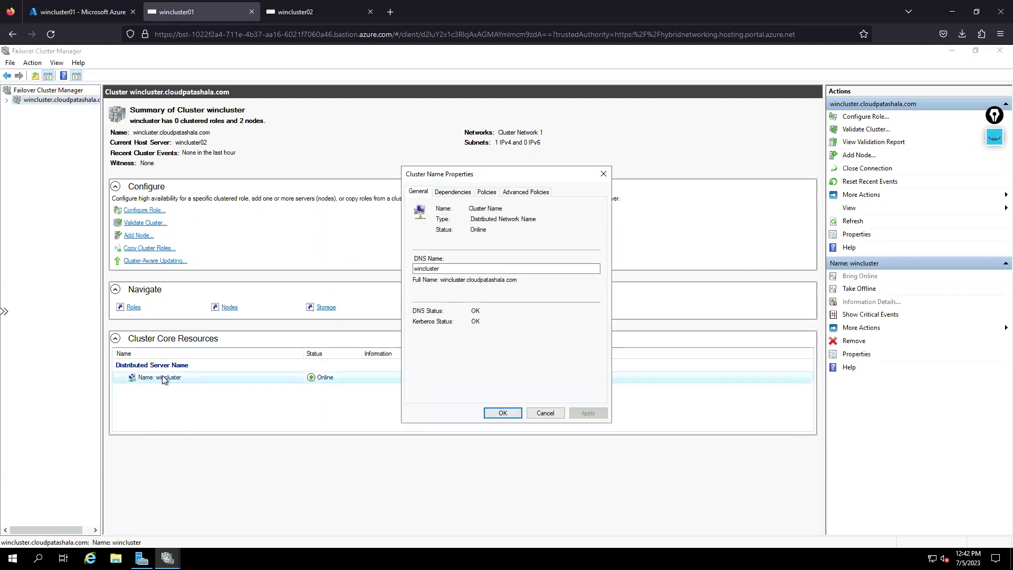
{"action": "left_click", "coordinate": [603, 174]}
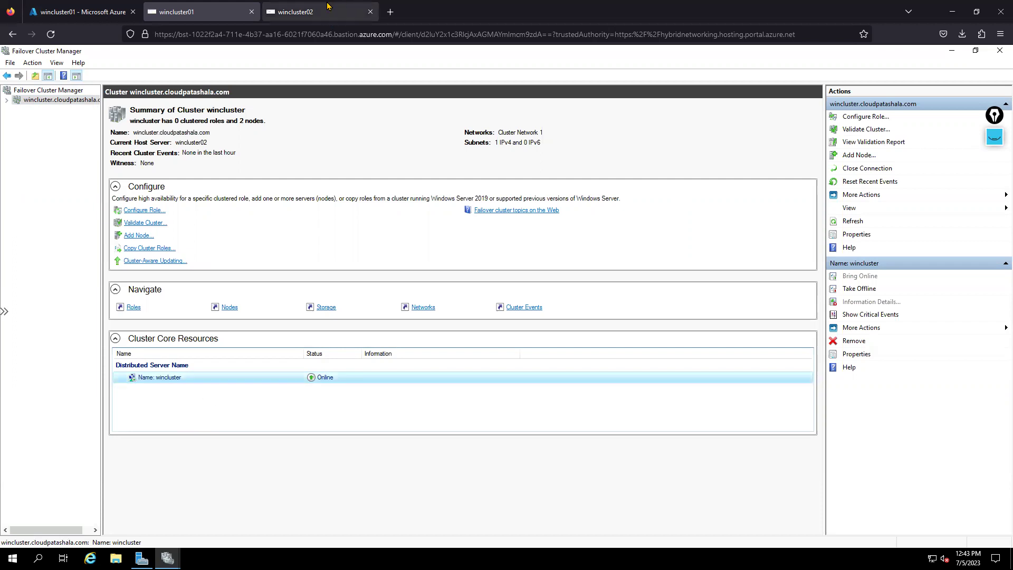
{"action": "left_click", "coordinate": [295, 12]}
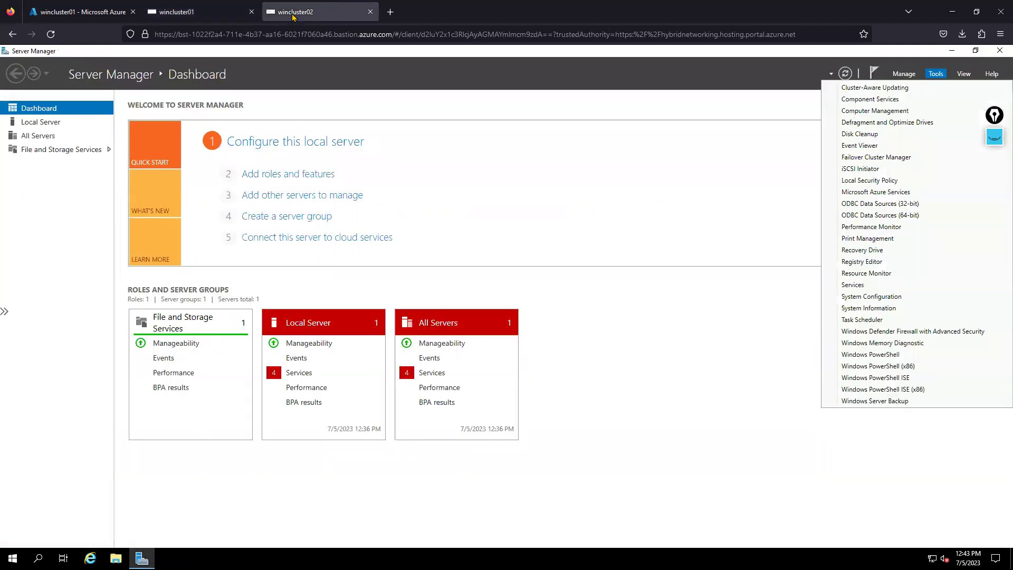
On wincluster02, open Failover Cluster Manager, check both wincluster nodes are Up, and return to the summary.
{"action": "left_click", "coordinate": [875, 157]}
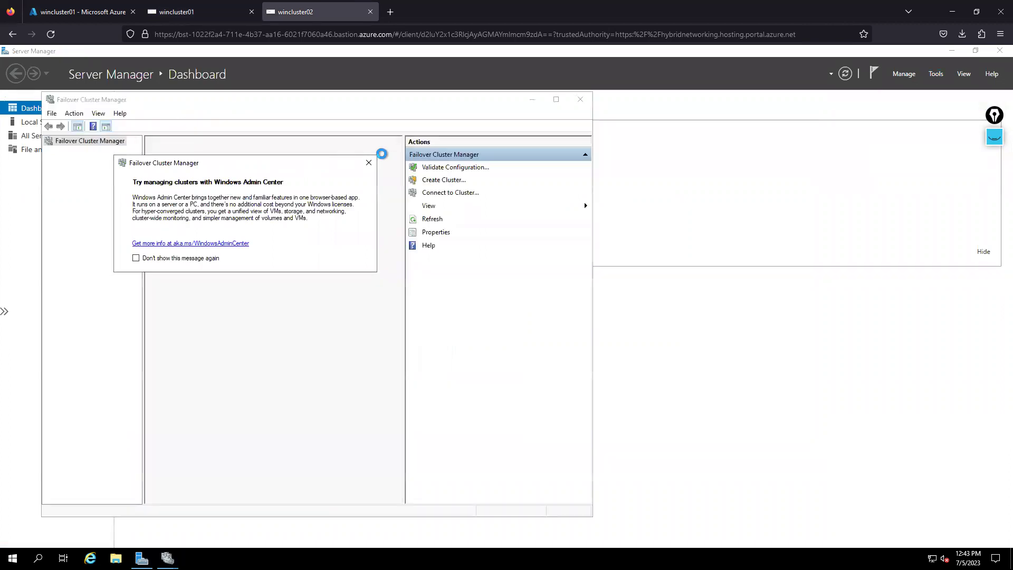
{"action": "left_click", "coordinate": [368, 163]}
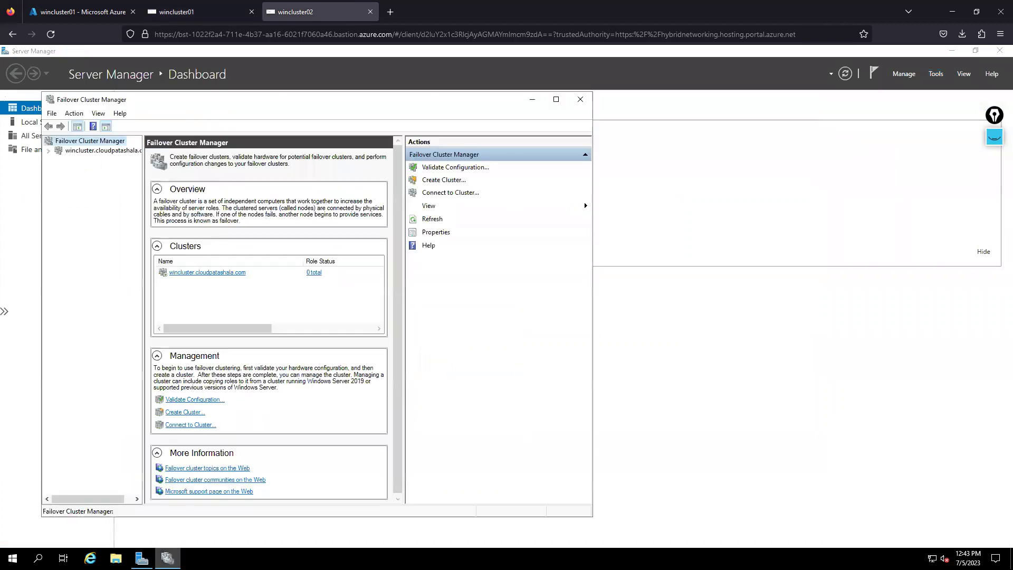
{"action": "left_click", "coordinate": [49, 152]}
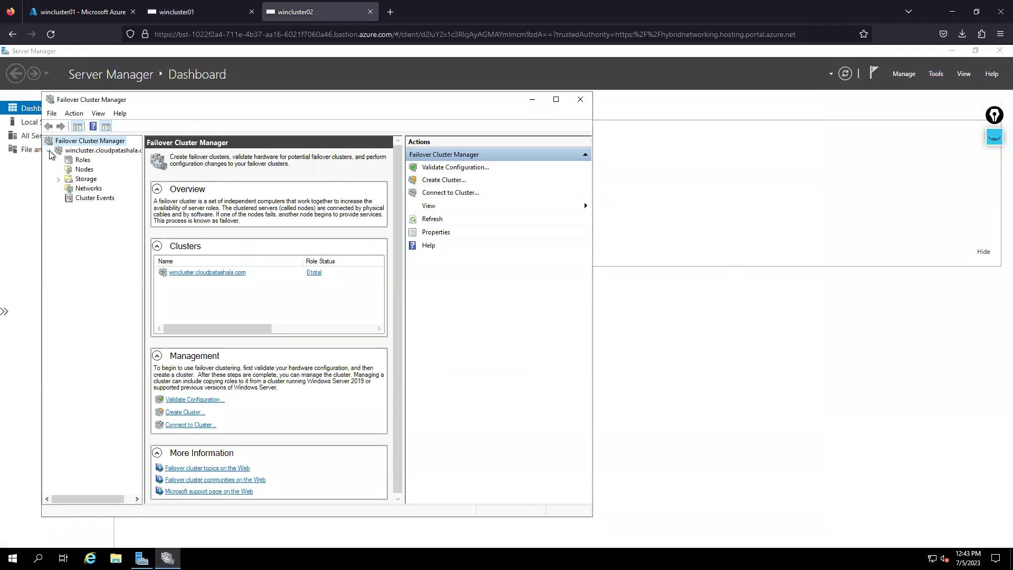
{"action": "left_click", "coordinate": [556, 100]}
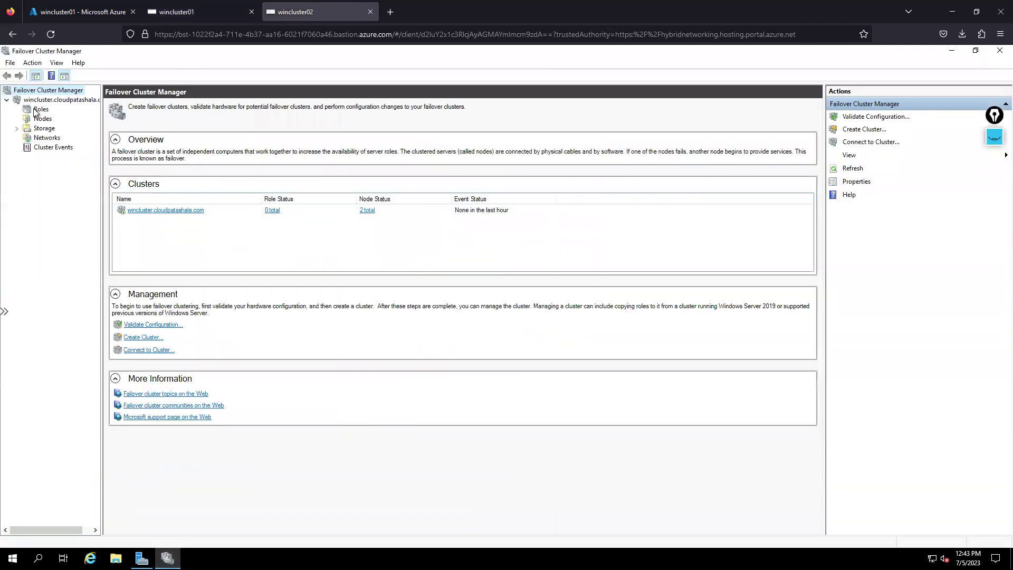
{"action": "left_click", "coordinate": [52, 100]}
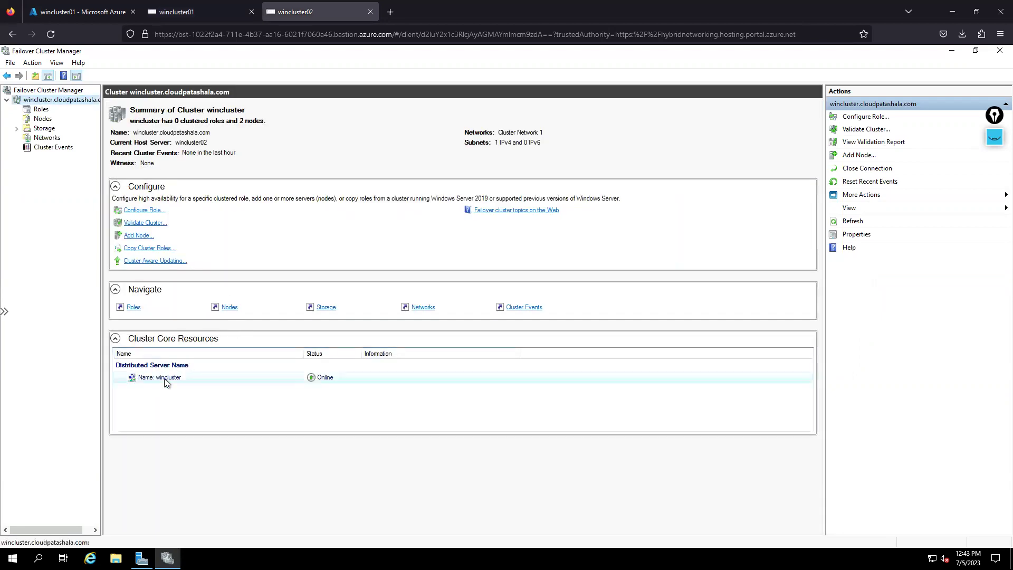
{"action": "left_click", "coordinate": [43, 119]}
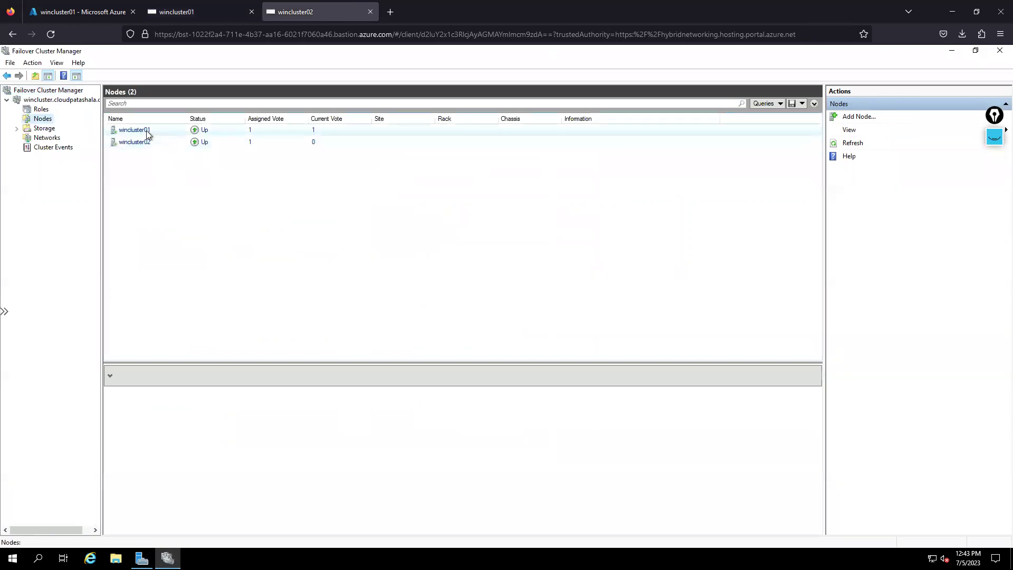
{"action": "left_click", "coordinate": [44, 103]}
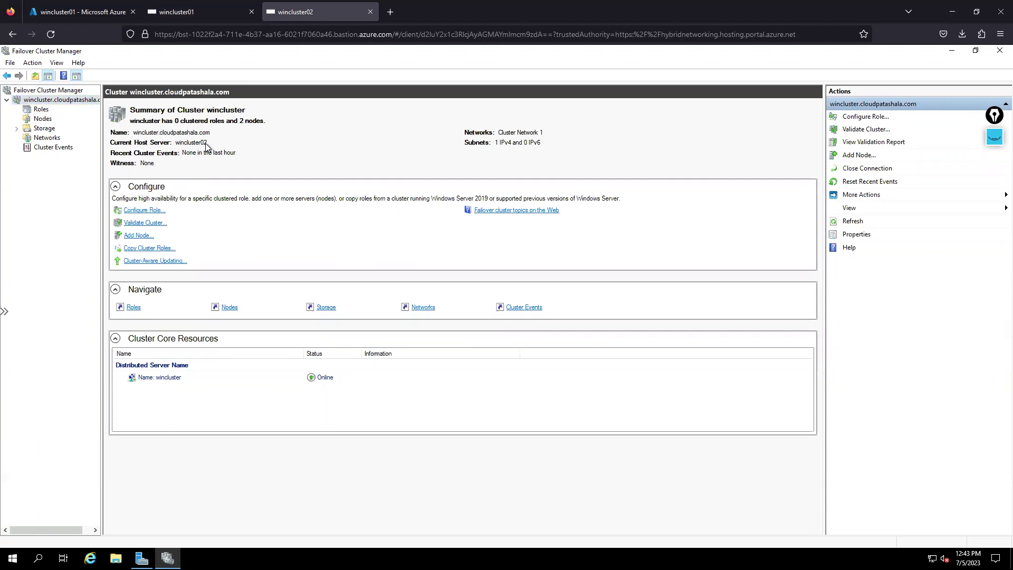
{"action": "left_click", "coordinate": [166, 378]}
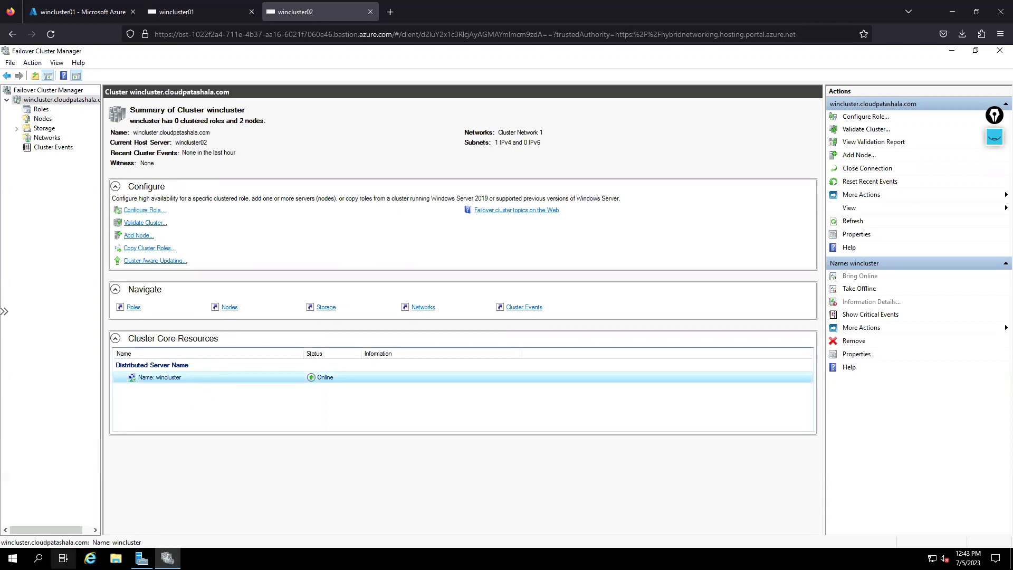
{"action": "left_click", "coordinate": [38, 558]}
Launch Command Prompt by searching 'cmd' and move it over the cluster summary.
{"action": "type", "text": "cmd"}
{"action": "key", "text": "Return"}
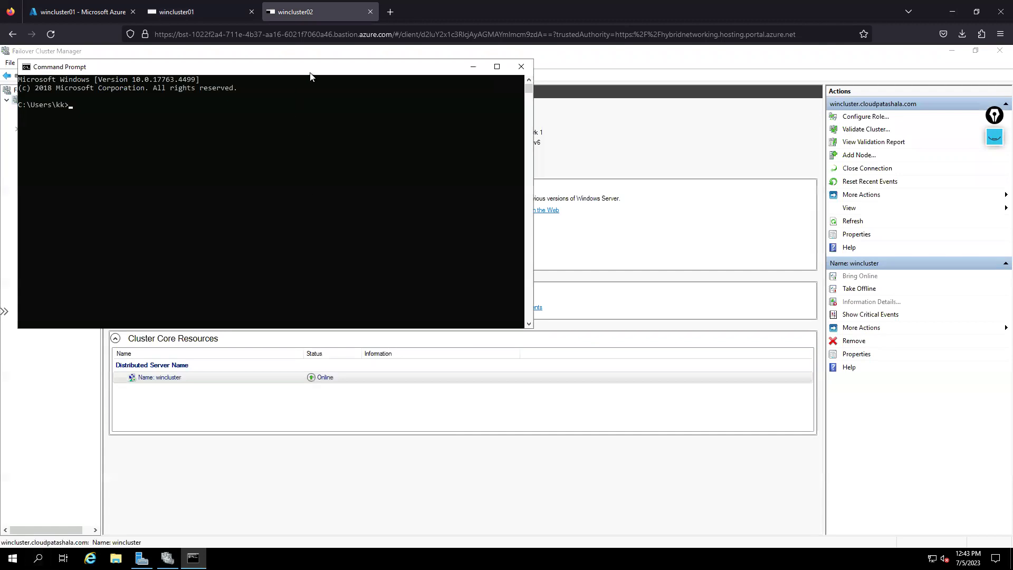
{"action": "left_click_drag", "start_coordinate": [324, 70], "coordinate": [644, 179]}
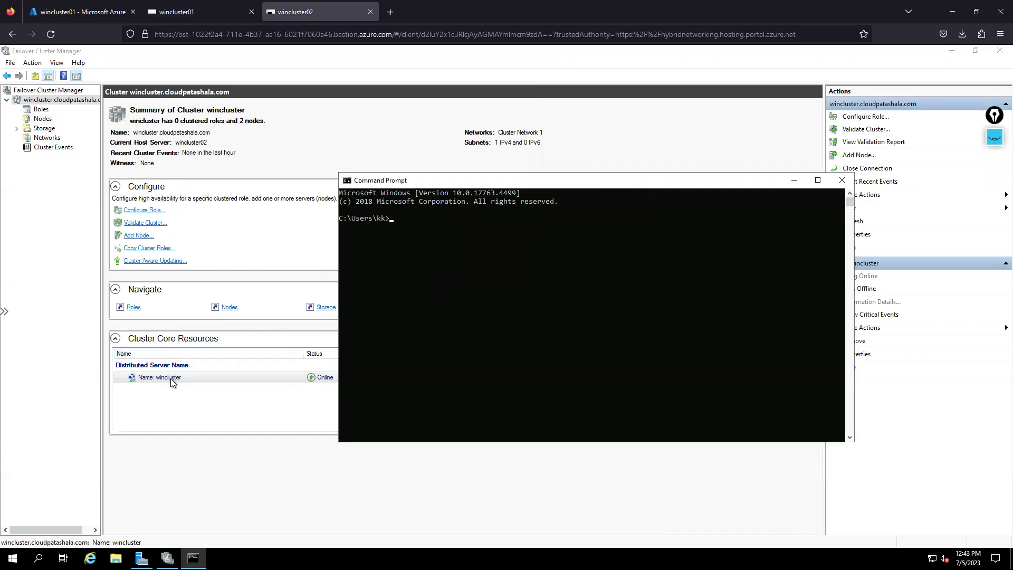
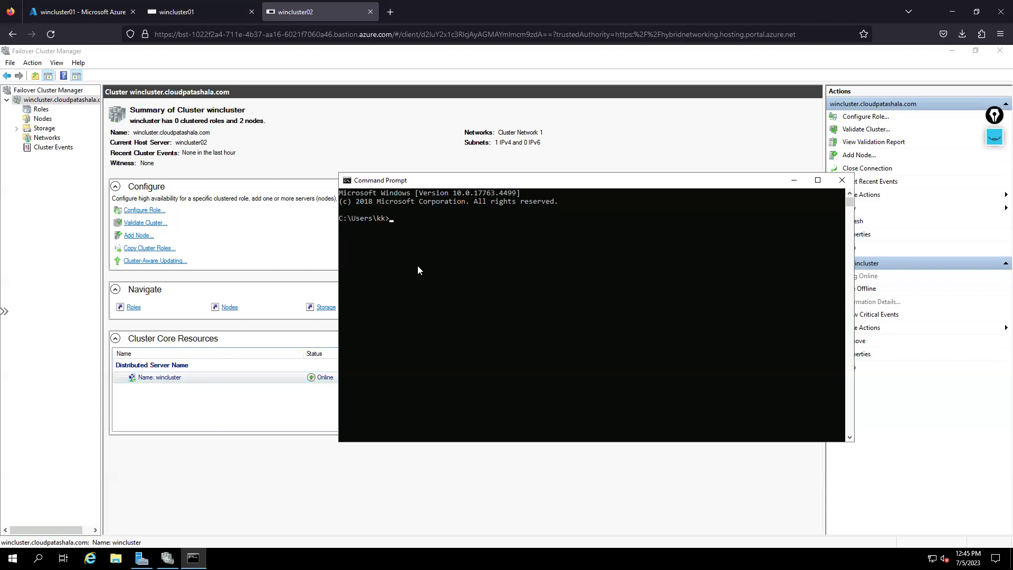
Resolve wincluster with nslookup to 10.0.2.5 and 10.0.2.4, select 10.0.2.5, and close Command Prompt.
{"action": "type", "text": "nslookup"}
{"action": "key", "text": "Return"}
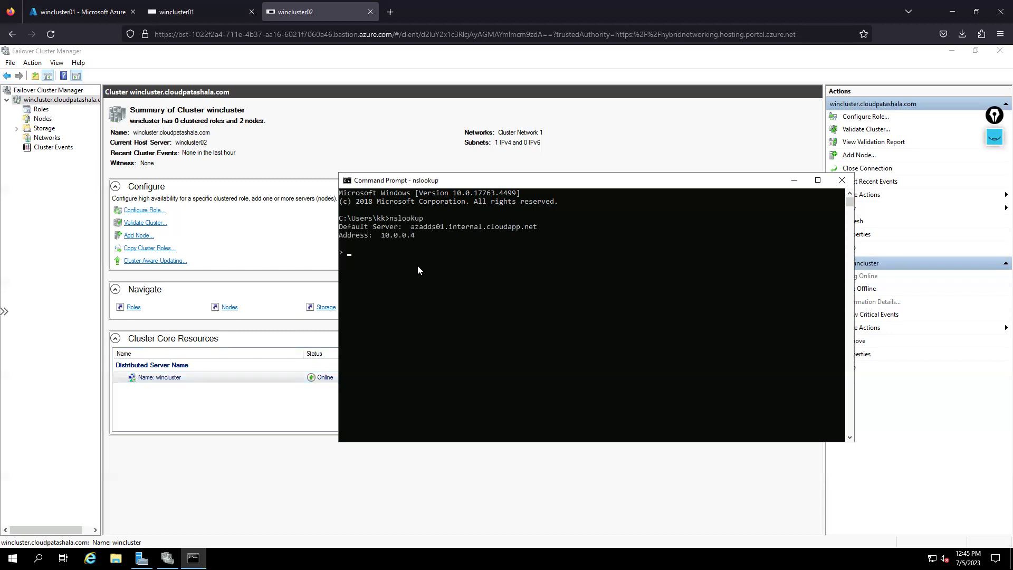
{"action": "type", "text": "wincluster"}
{"action": "key", "text": "Return"}
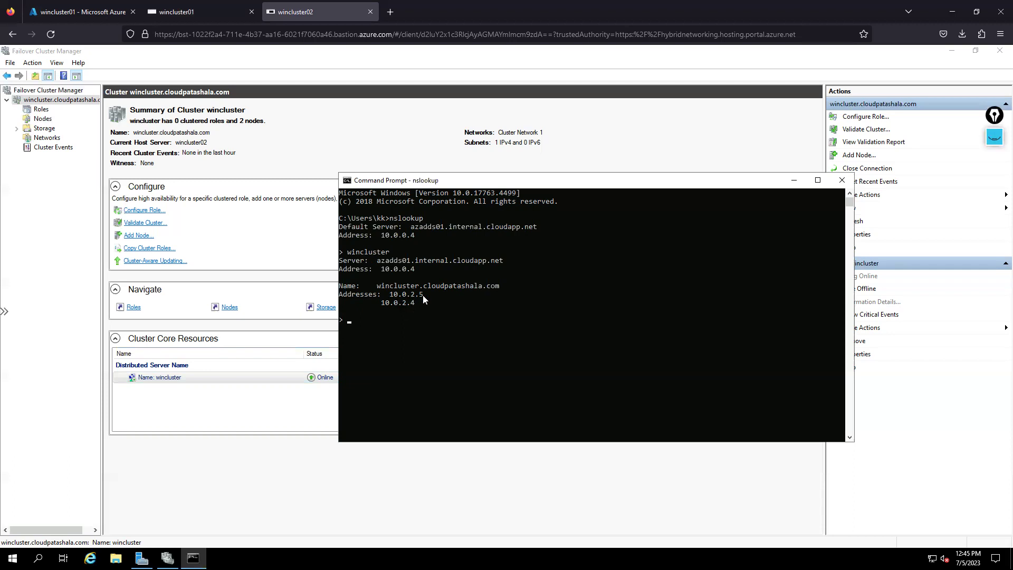
{"action": "left_click_drag", "start_coordinate": [423, 296], "coordinate": [388, 297]}
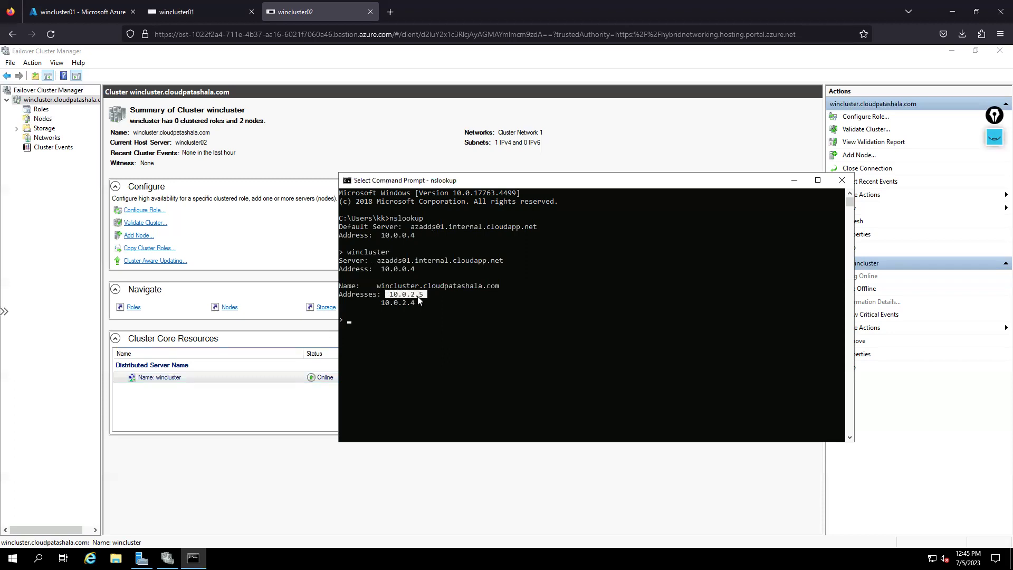
{"action": "left_click", "coordinate": [842, 180]}
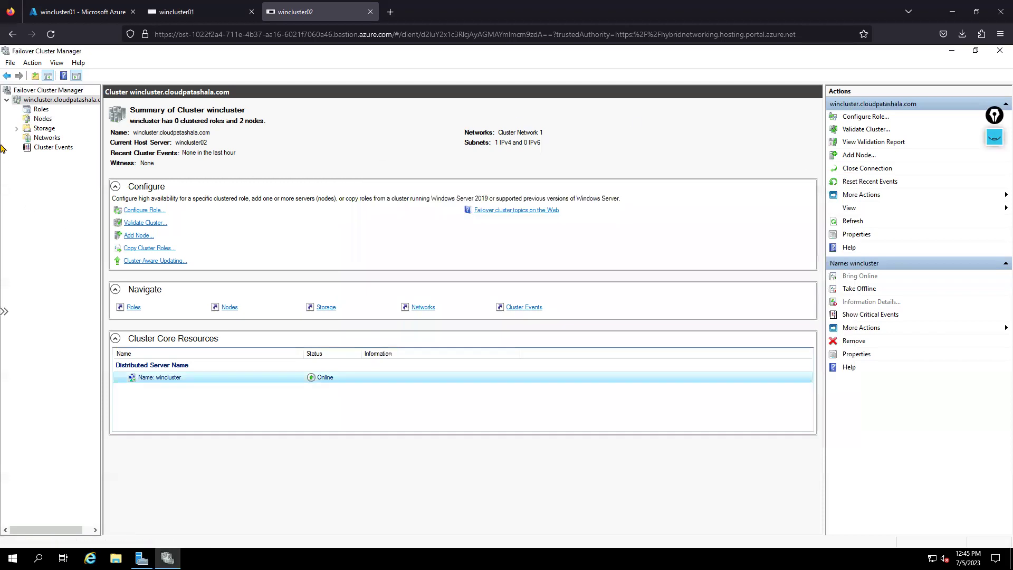
Launch the Configure Cluster Quorum Settings wizard from the cluster's More Actions menu.
{"action": "right_click", "coordinate": [51, 102]}
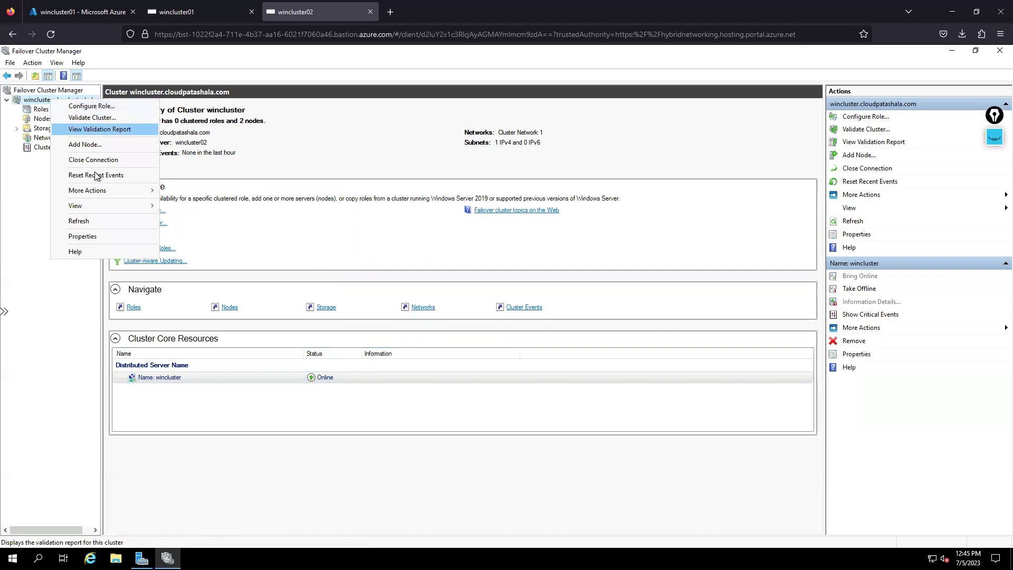
{"action": "mouse_move", "coordinate": [102, 192]}
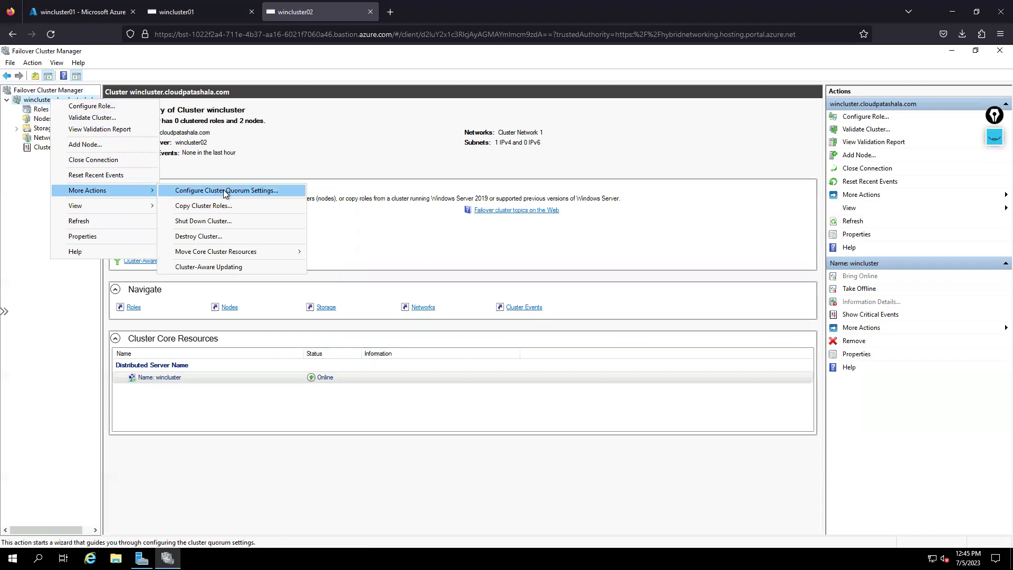
{"action": "left_click", "coordinate": [223, 189]}
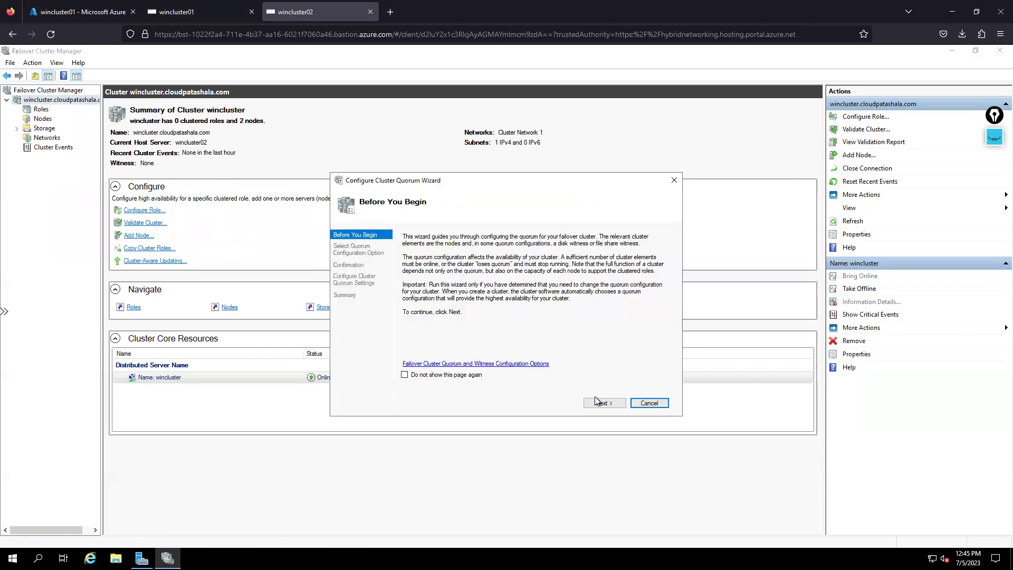
{"action": "left_click", "coordinate": [600, 402]}
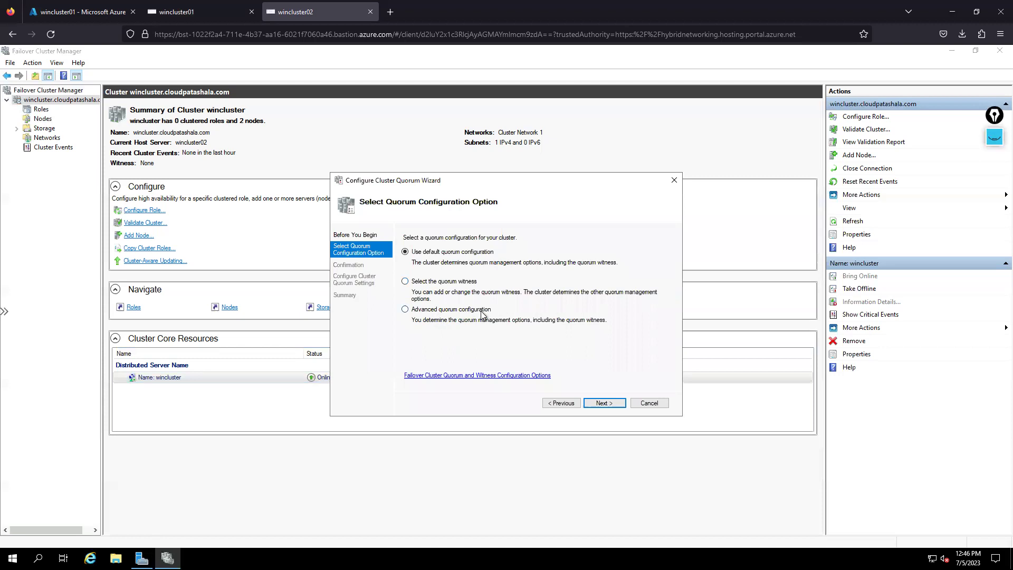
Choose advanced quorum configuration with all nodes voting and a cloud witness.
{"action": "left_click", "coordinate": [439, 312]}
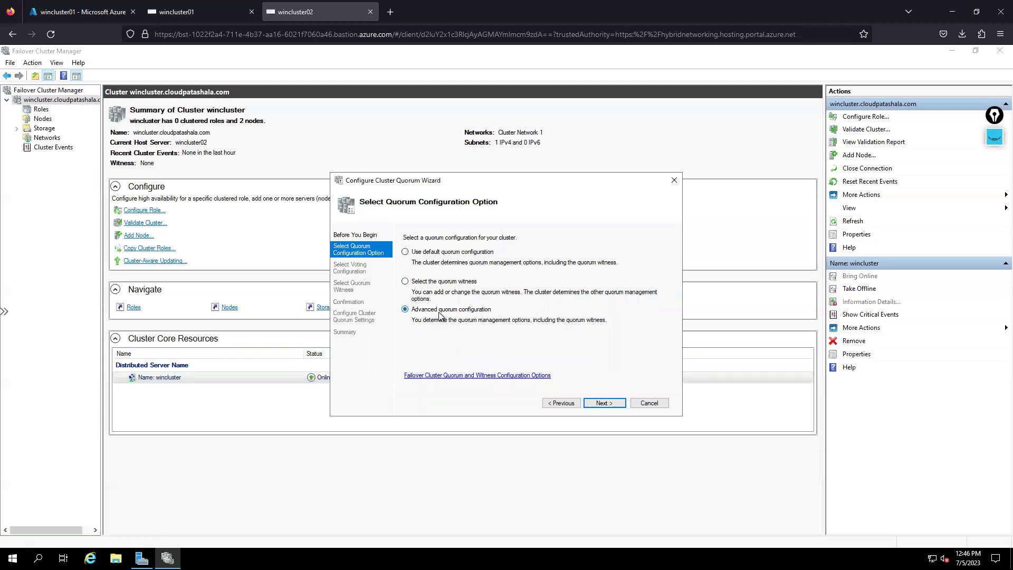
{"action": "left_click", "coordinate": [603, 404]}
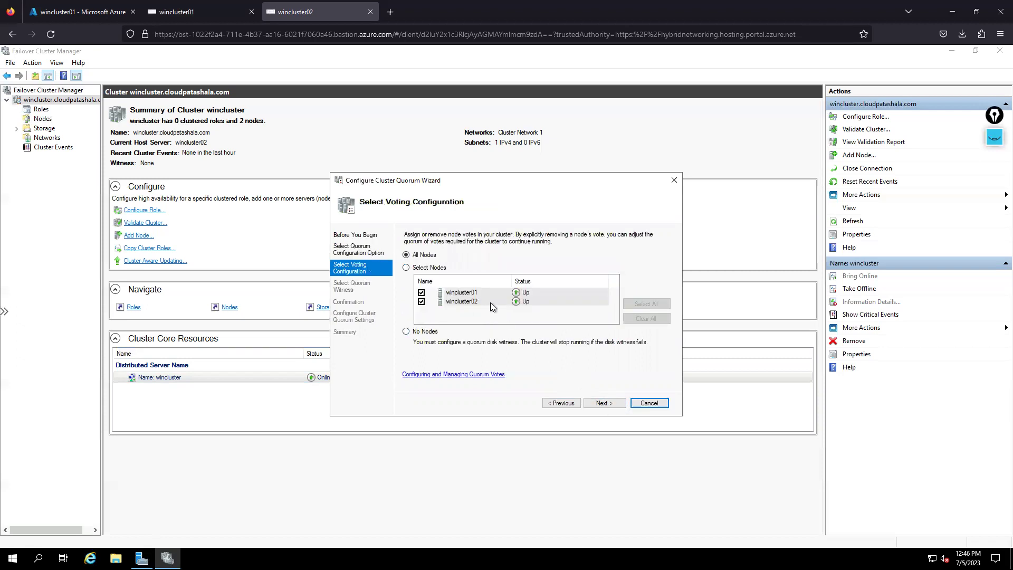
{"action": "left_click", "coordinate": [603, 403]}
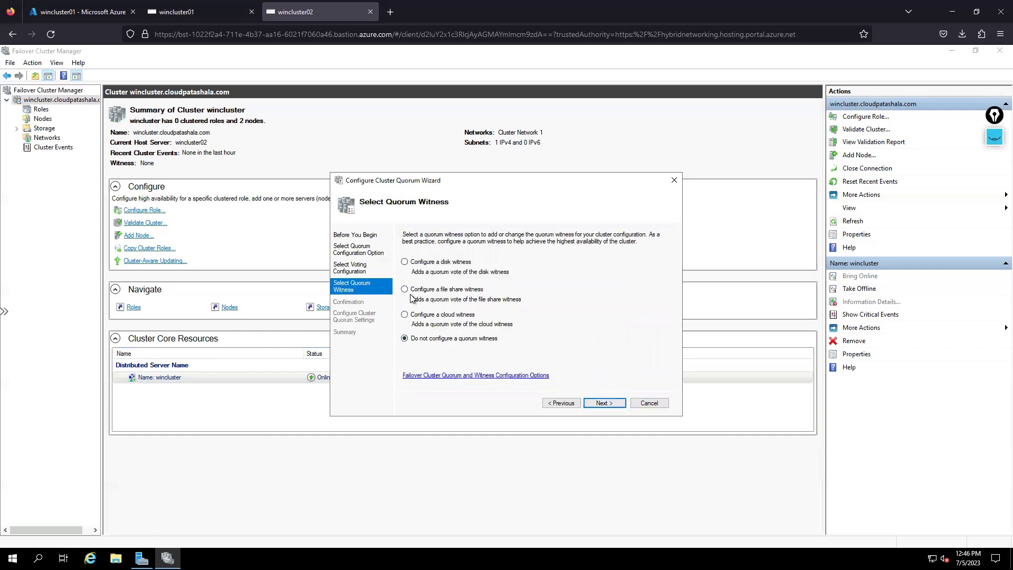
{"action": "left_click", "coordinate": [404, 315]}
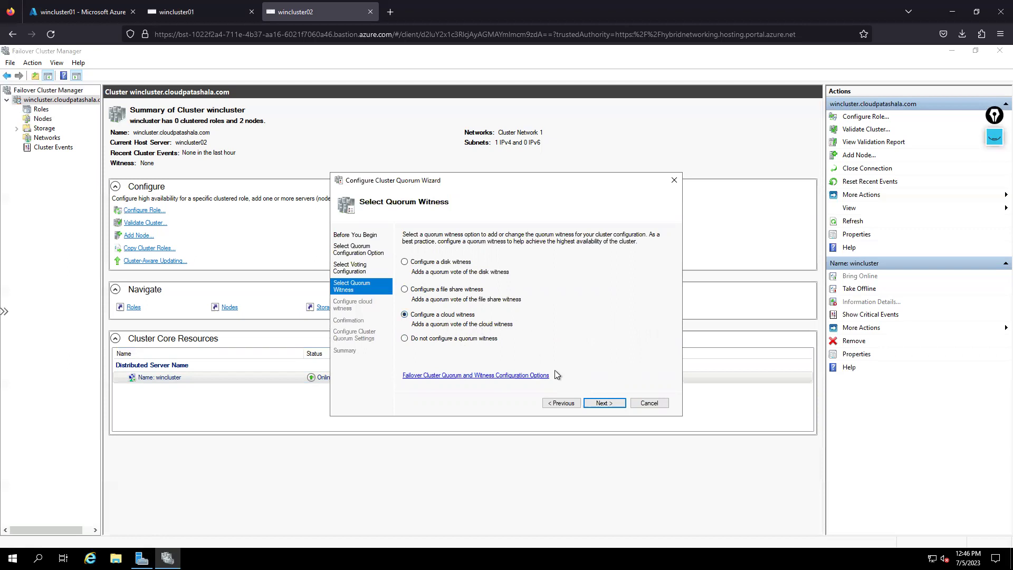
{"action": "left_click", "coordinate": [603, 404]}
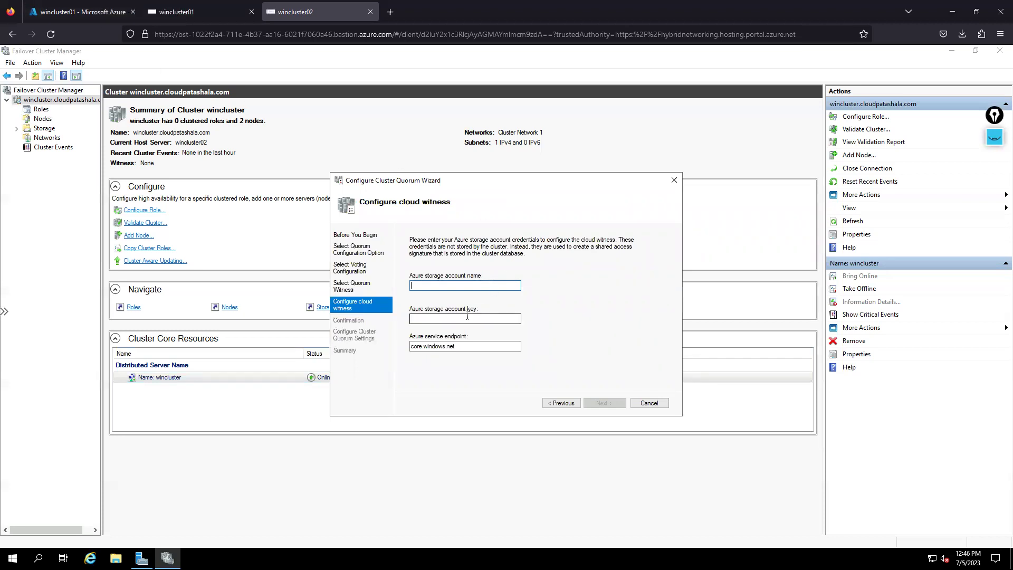
{"action": "left_click", "coordinate": [82, 11]}
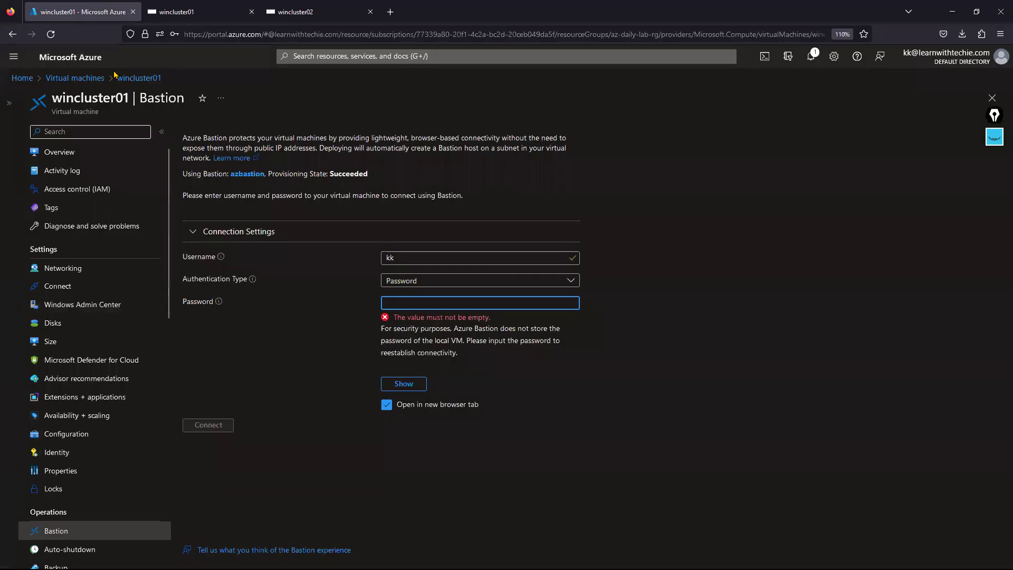
Search 'storage' and view the existing youtubelabrgdiag storage account.
{"action": "left_click", "coordinate": [22, 78]}
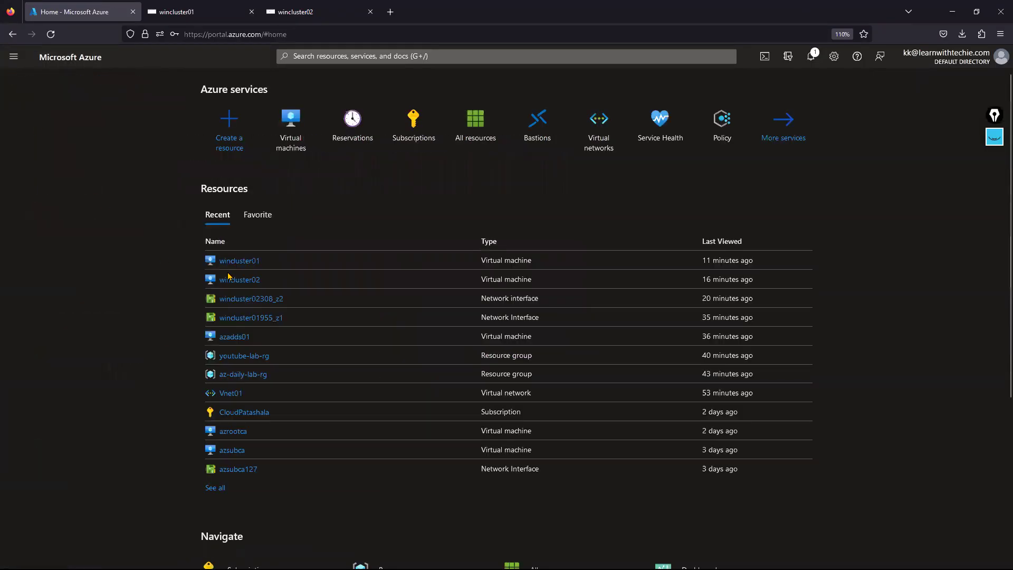
{"action": "left_click", "coordinate": [301, 59]}
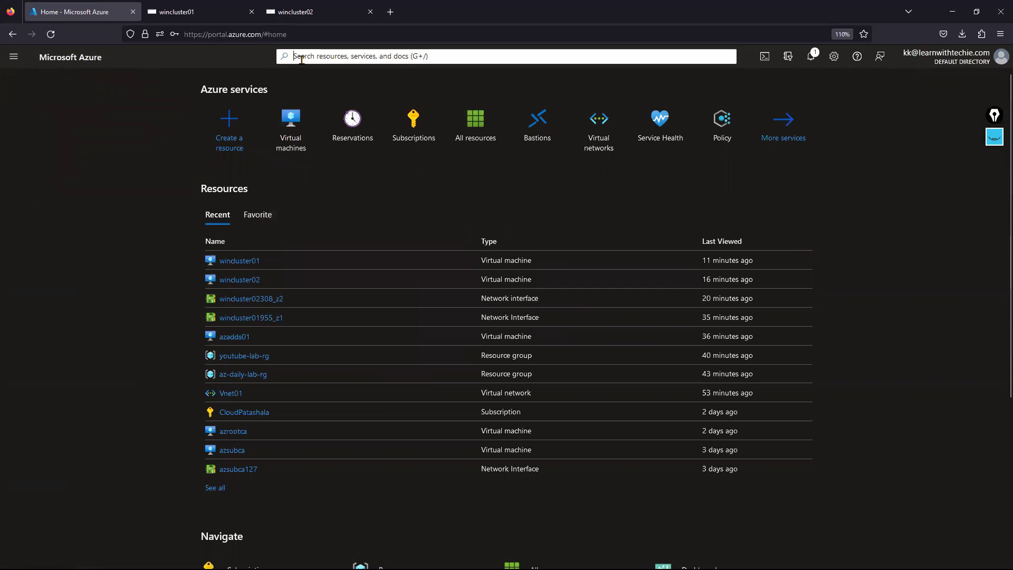
{"action": "type", "text": "storage"}
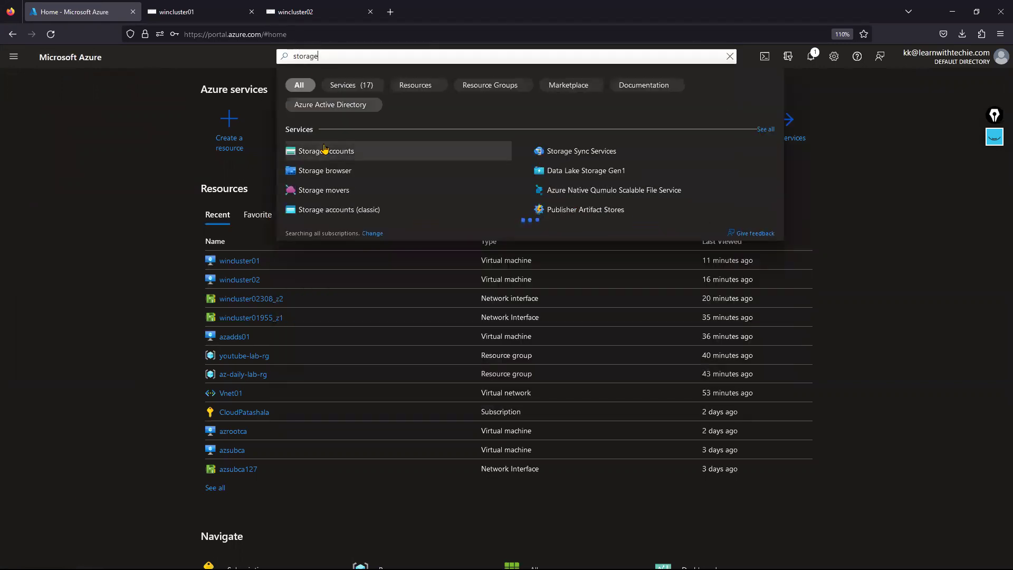
{"action": "left_click", "coordinate": [323, 152]}
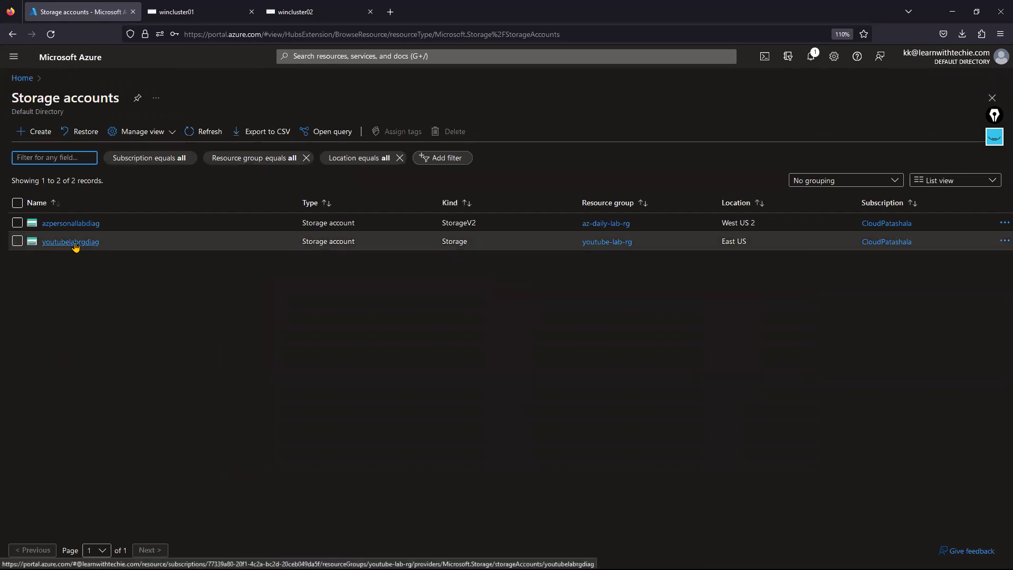
{"action": "left_click", "coordinate": [74, 242]}
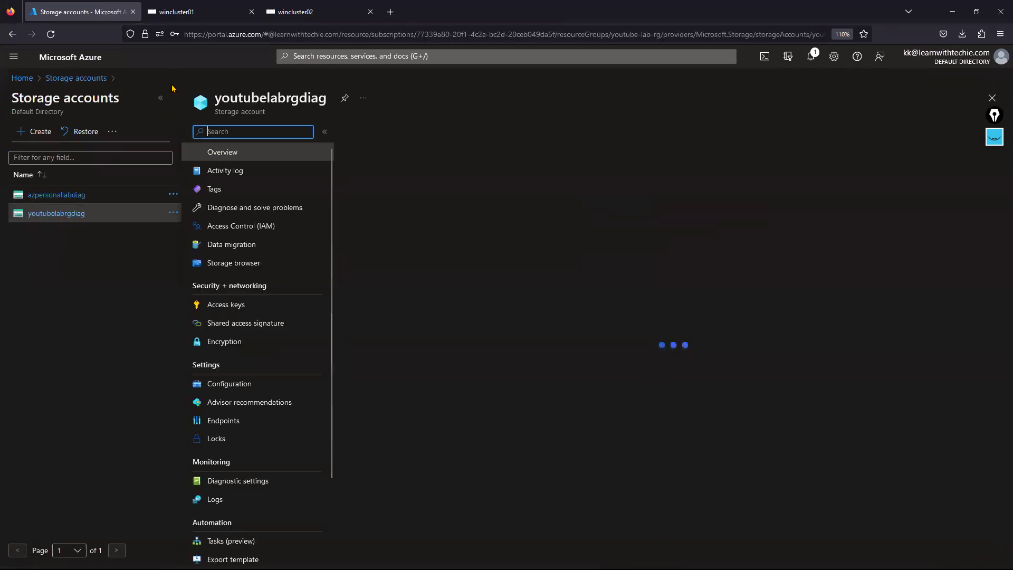
Return to the portal Home and reopen Storage accounts to create a new one.
{"action": "left_click", "coordinate": [160, 98]}
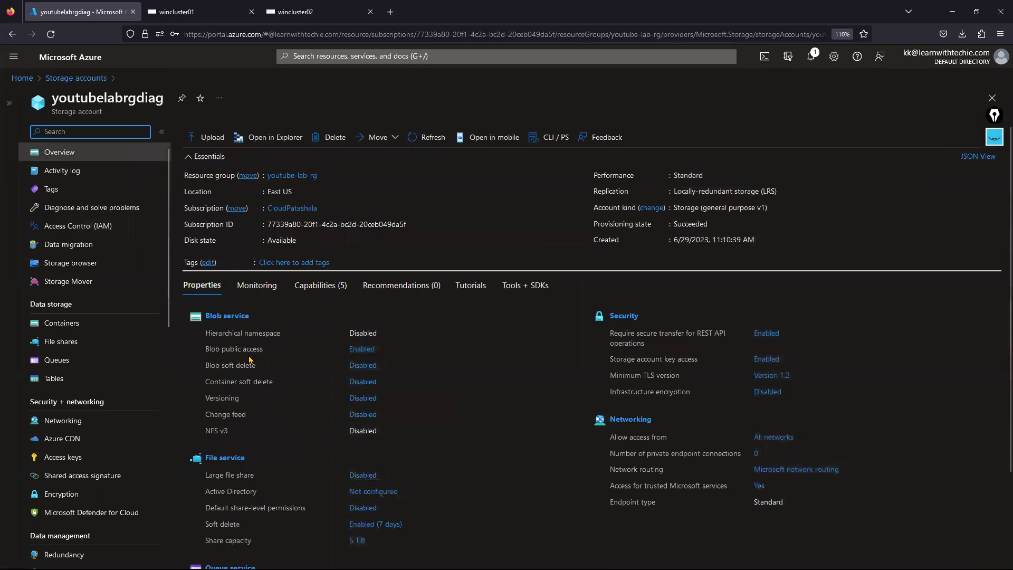
{"action": "left_click", "coordinate": [22, 78]}
{"action": "left_click", "coordinate": [291, 125]}
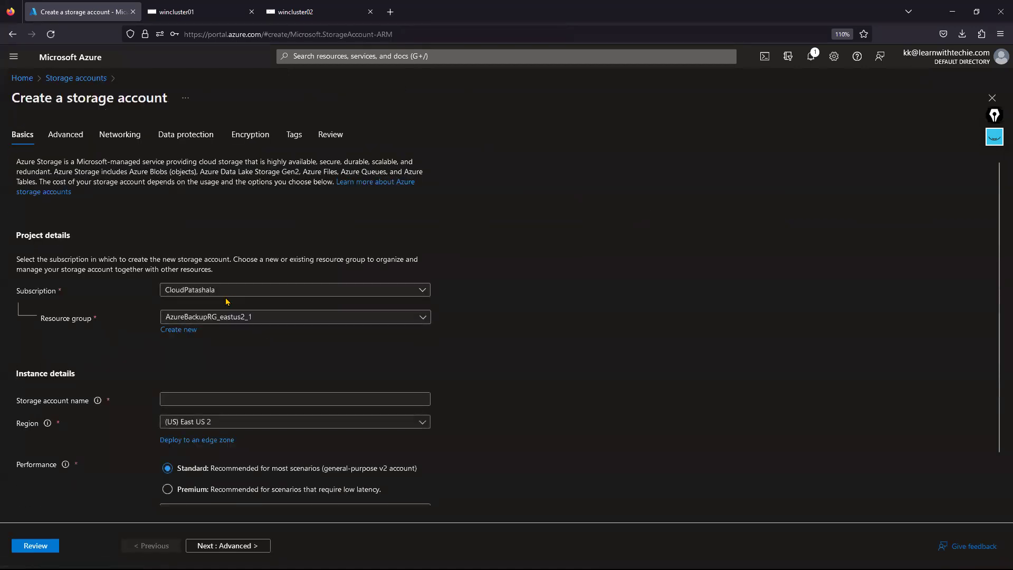
Put the new storage account in youtube-lab-rg and name it winclusterwintess.
{"action": "left_click", "coordinate": [211, 318]}
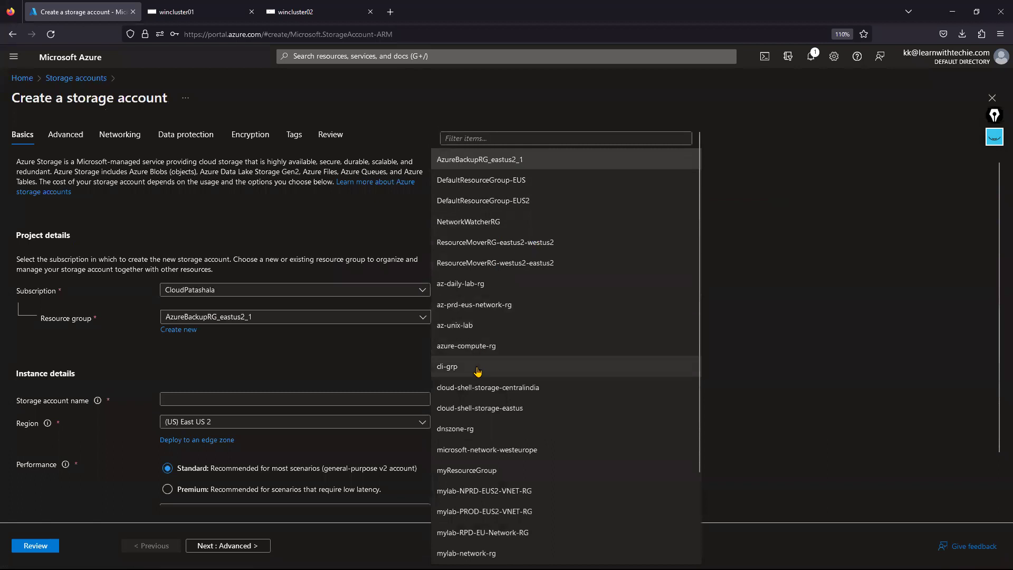
{"action": "scroll", "coordinate": [506, 543], "scroll_direction": "down", "scroll_amount": 2}
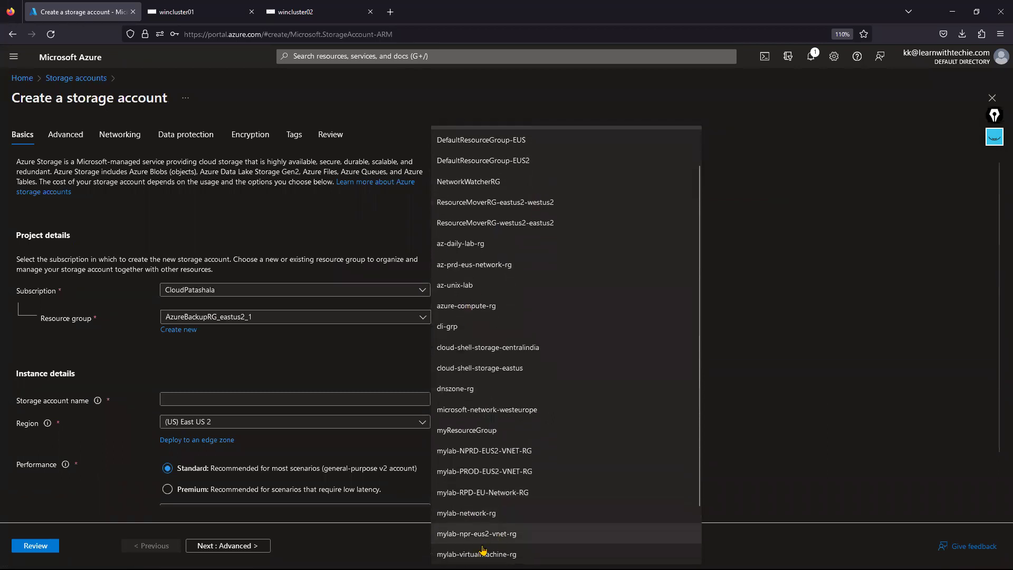
{"action": "scroll", "coordinate": [496, 544], "scroll_direction": "down", "scroll_amount": 3}
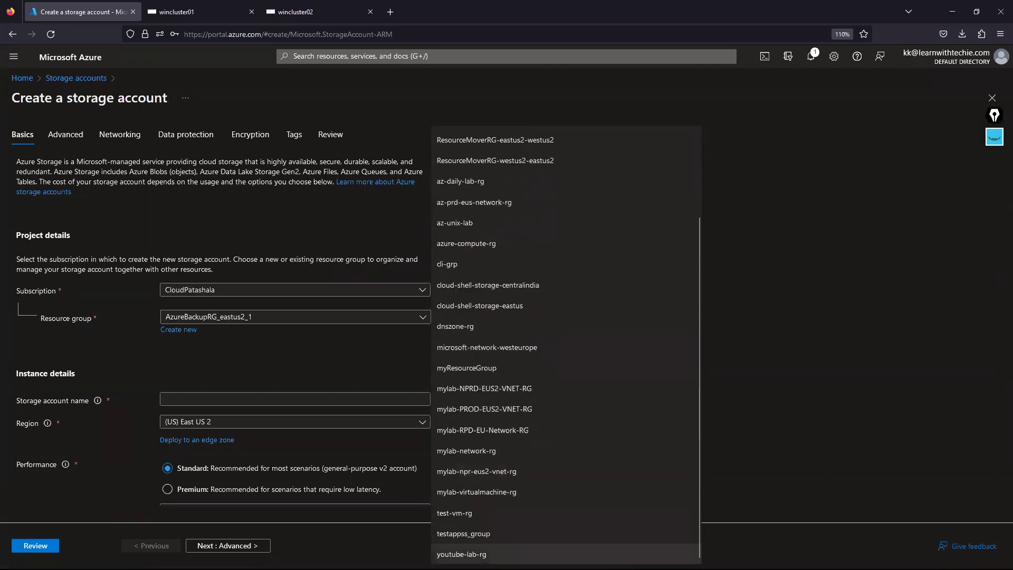
{"action": "left_click", "coordinate": [500, 550]}
{"action": "scroll", "coordinate": [203, 367], "scroll_direction": "down", "scroll_amount": 1}
{"action": "left_click", "coordinate": [204, 364]}
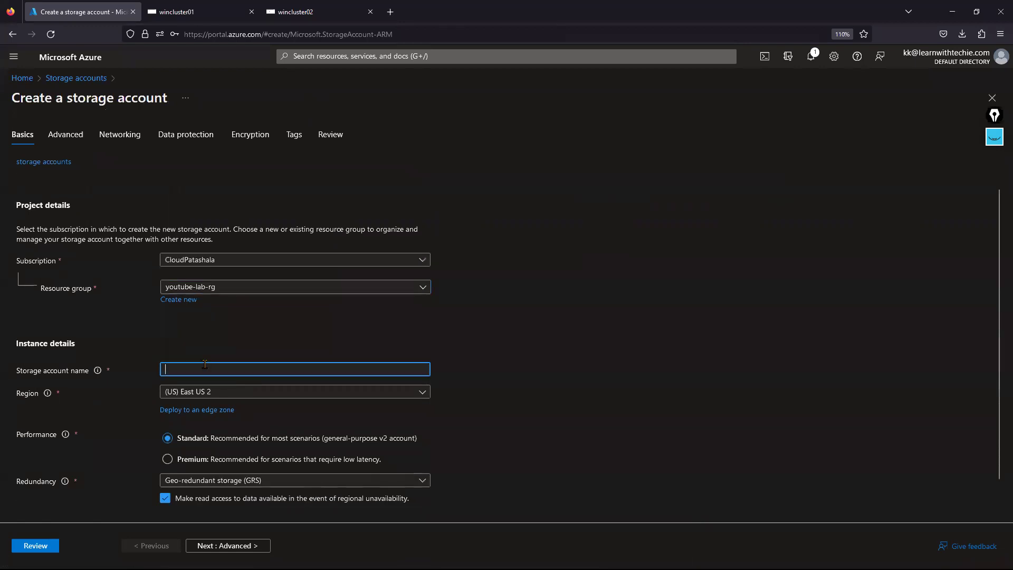
{"action": "type", "text": "winclusterwint"}
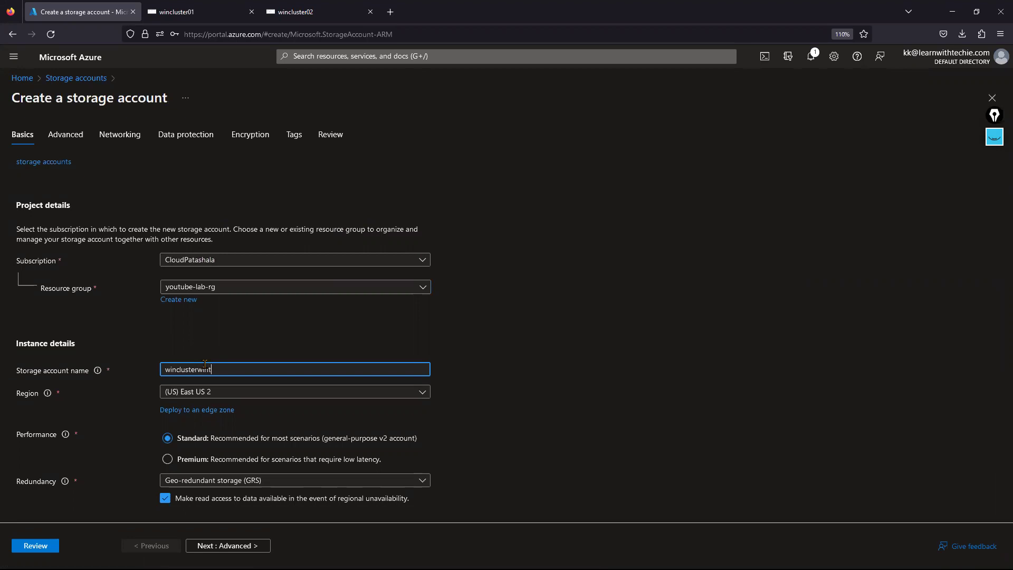
{"action": "type", "text": "ess"}
Set region to (US) East US and redundancy to LRS, then continue to Advanced.
{"action": "scroll", "coordinate": [205, 370], "scroll_direction": "down", "scroll_amount": 1}
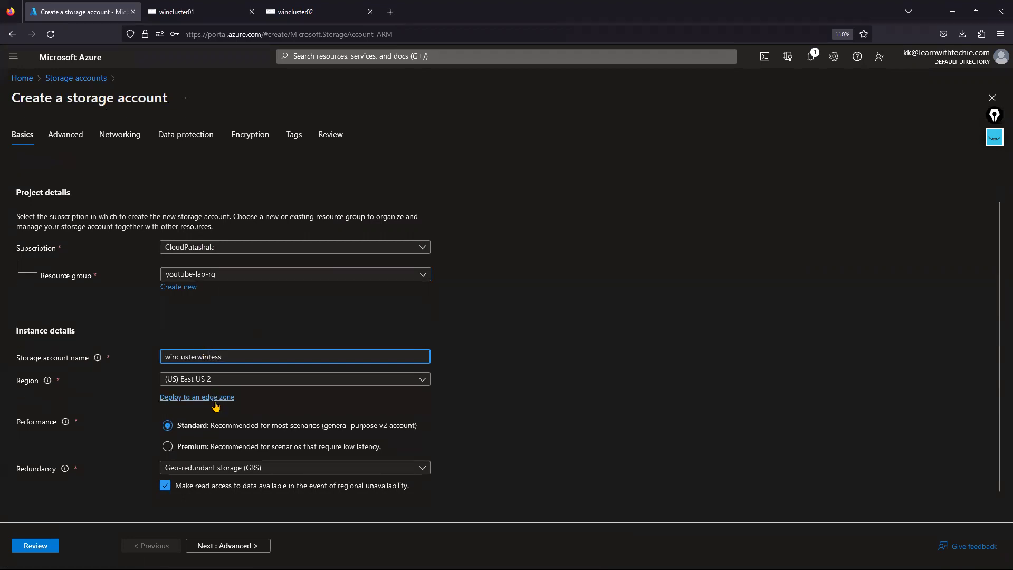
{"action": "left_click", "coordinate": [213, 376]}
{"action": "scroll", "coordinate": [463, 192], "scroll_direction": "up", "scroll_amount": 1}
{"action": "scroll", "coordinate": [464, 370], "scroll_direction": "down", "scroll_amount": 1}
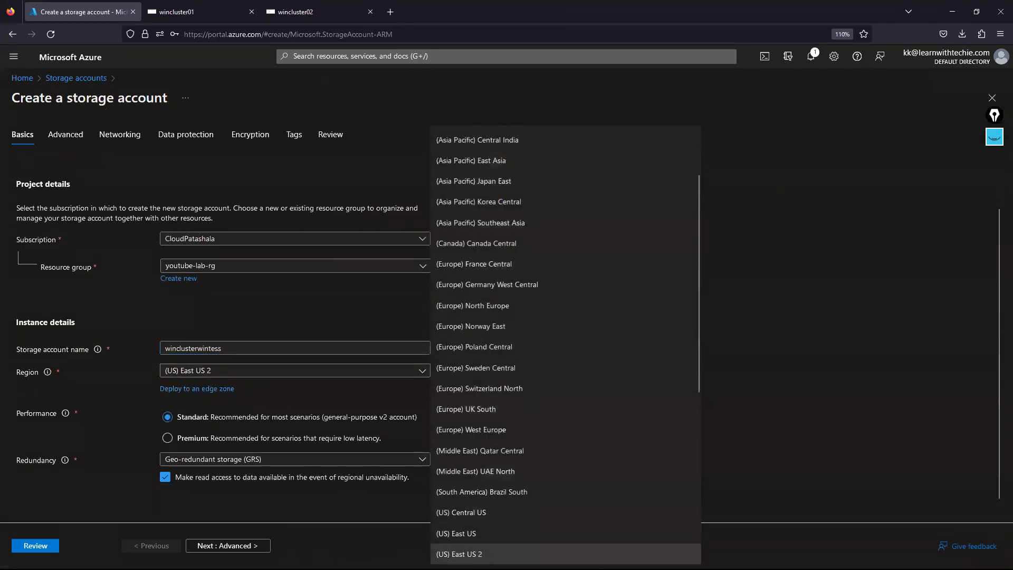
{"action": "left_click", "coordinate": [459, 533]}
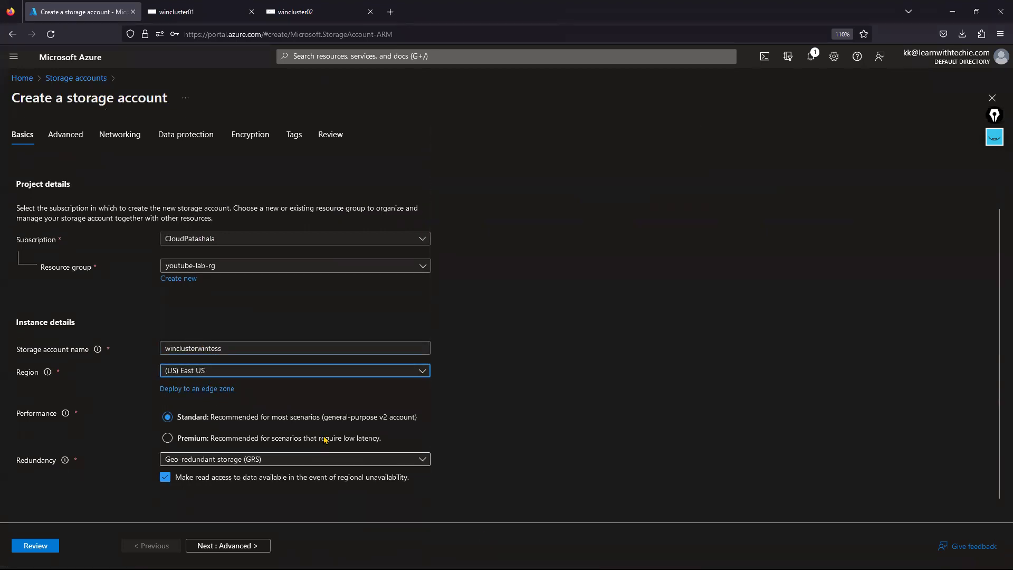
{"action": "left_click", "coordinate": [176, 466]}
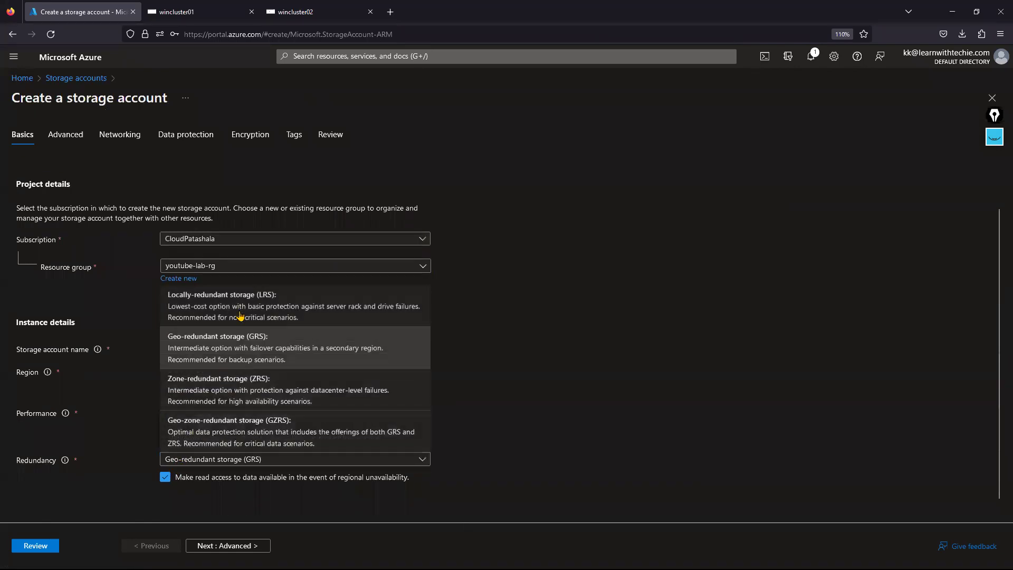
{"action": "left_click", "coordinate": [240, 316]}
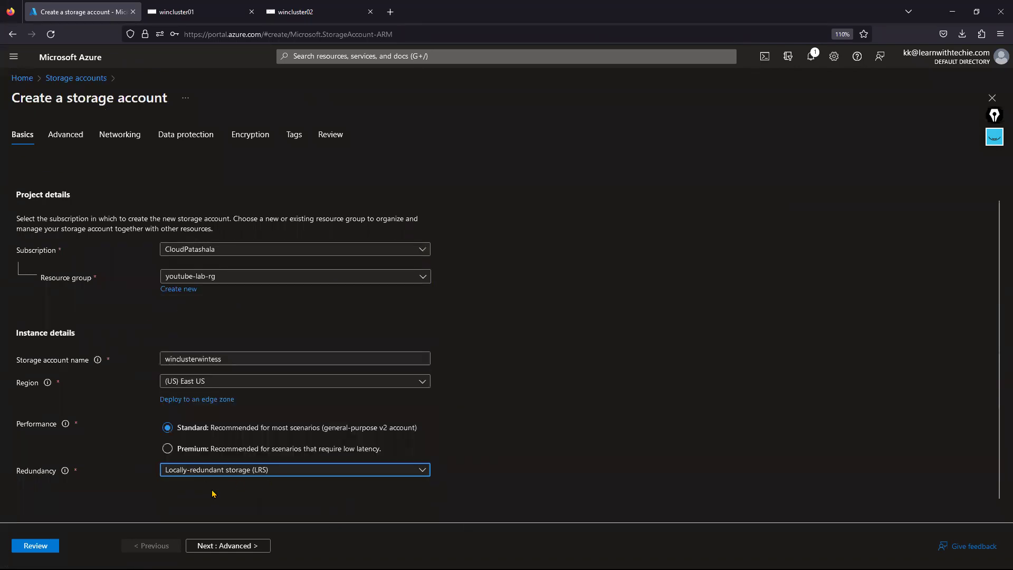
{"action": "left_click", "coordinate": [228, 545]}
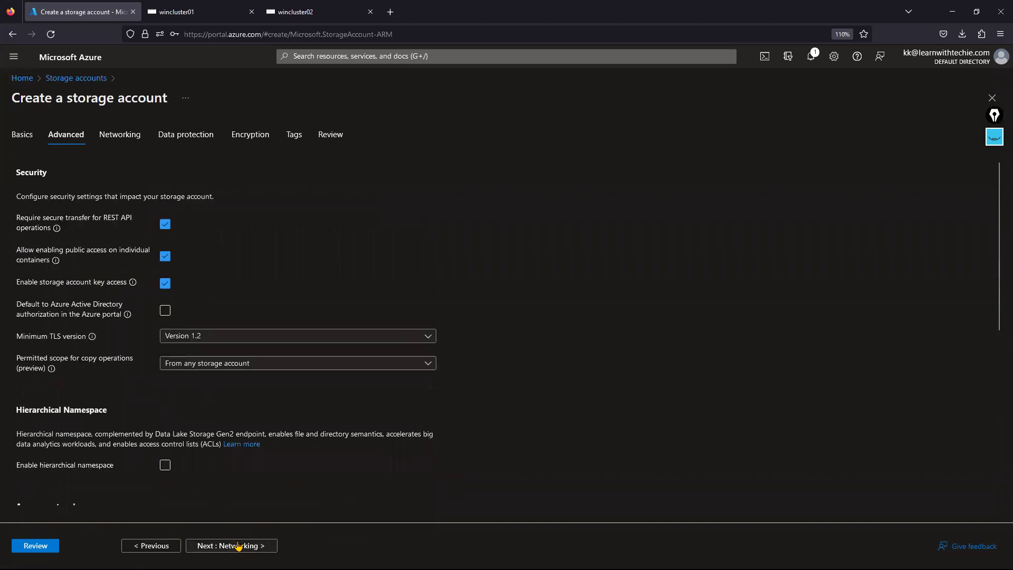
Allow public access only from selected virtual networks, choosing Vnet01.
{"action": "scroll", "coordinate": [236, 482], "scroll_direction": "down", "scroll_amount": 1}
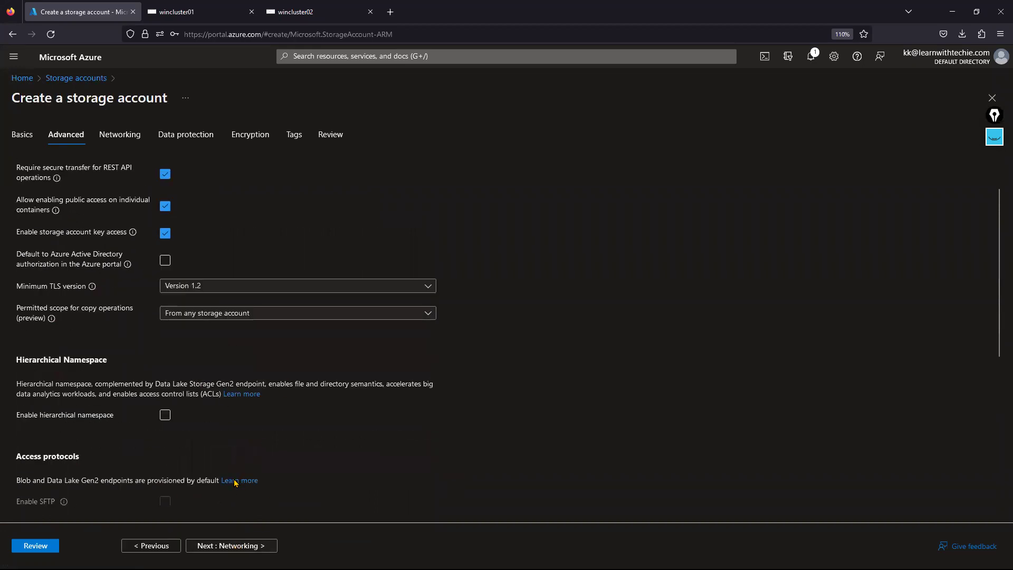
{"action": "left_click", "coordinate": [237, 547]}
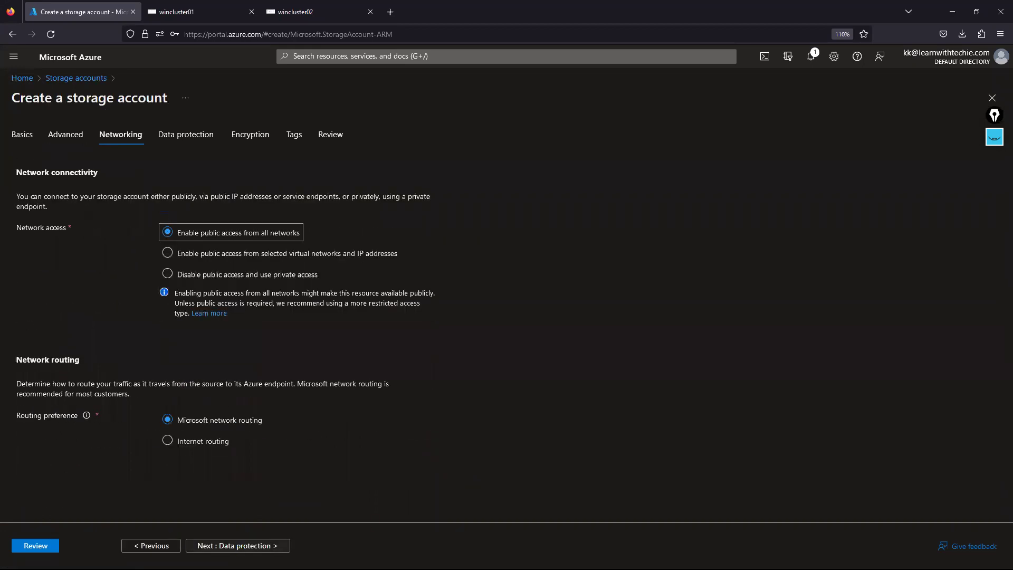
{"action": "left_click", "coordinate": [167, 254]}
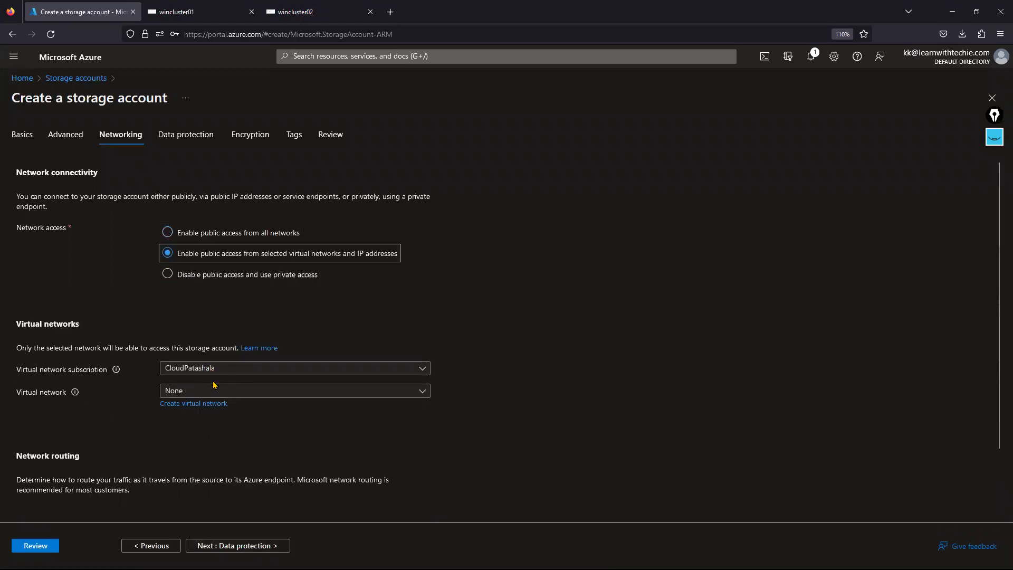
{"action": "left_click", "coordinate": [210, 394]}
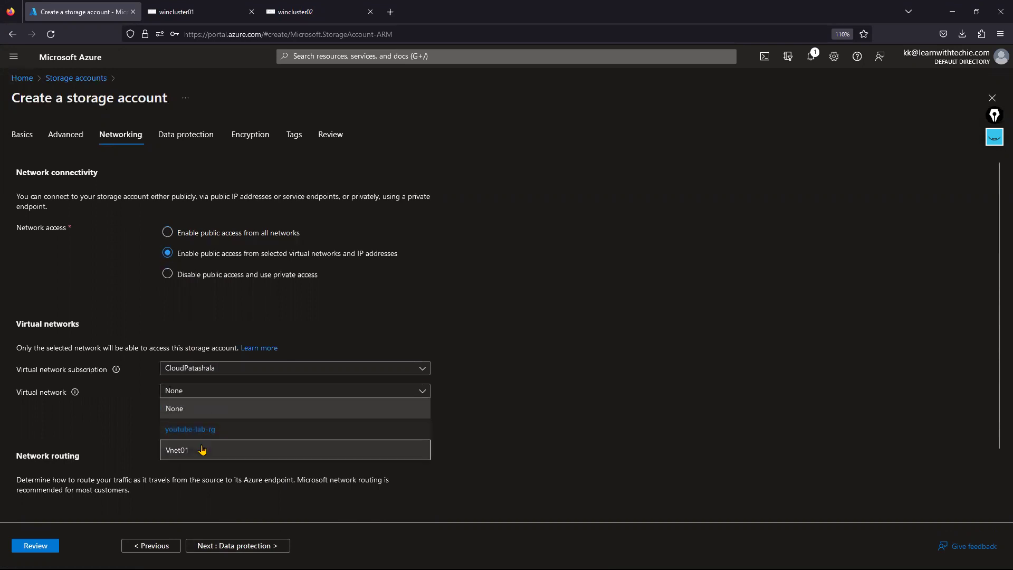
{"action": "scroll", "coordinate": [206, 449], "scroll_direction": "down", "scroll_amount": 2}
{"action": "key", "text": "Down"}
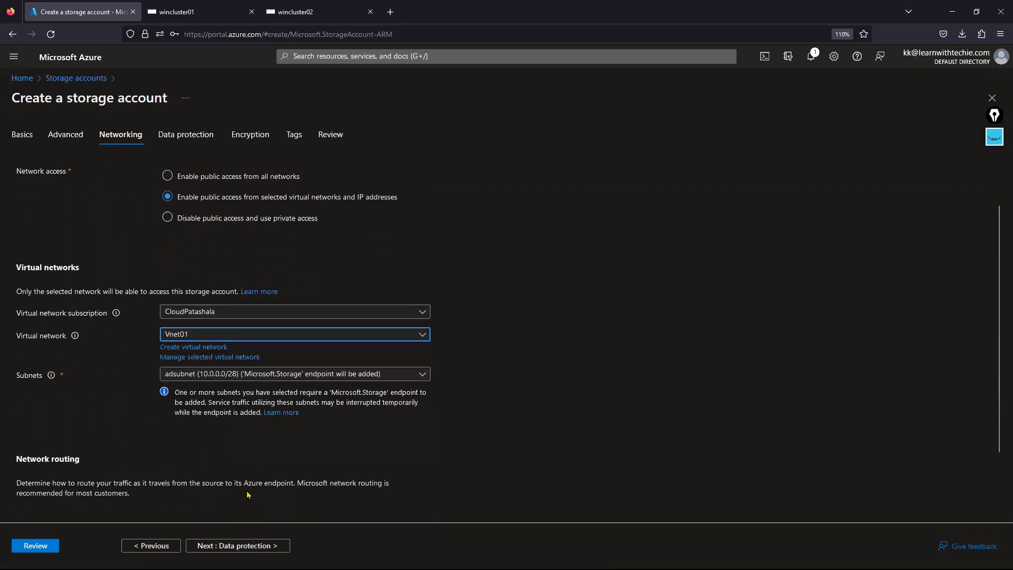
{"action": "scroll", "coordinate": [237, 459], "scroll_direction": "down", "scroll_amount": 1}
{"action": "scroll", "coordinate": [232, 446], "scroll_direction": "down", "scroll_amount": 1}
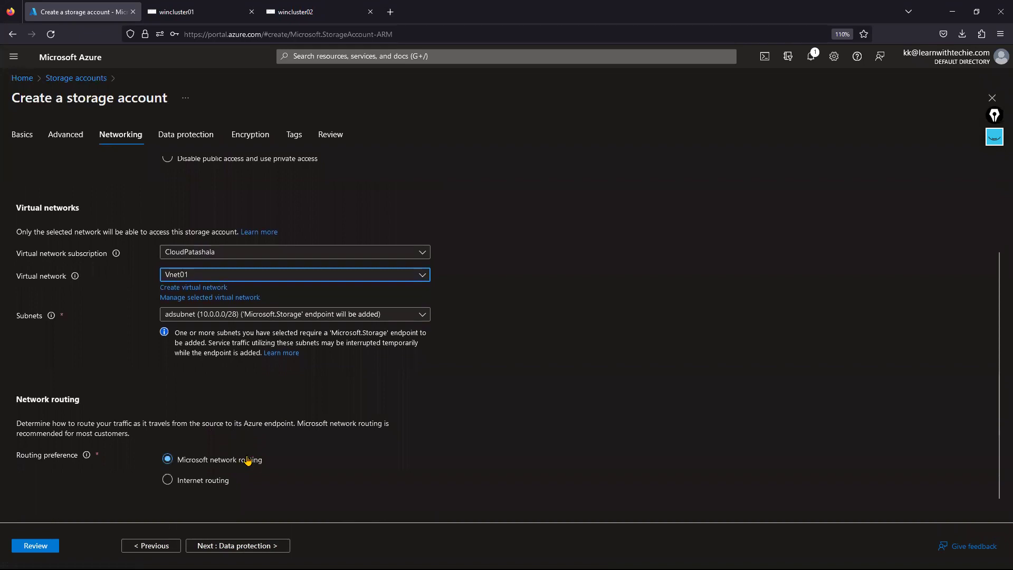
Skip past Data protection and Encryption to the Review tab.
{"action": "left_click", "coordinate": [248, 546]}
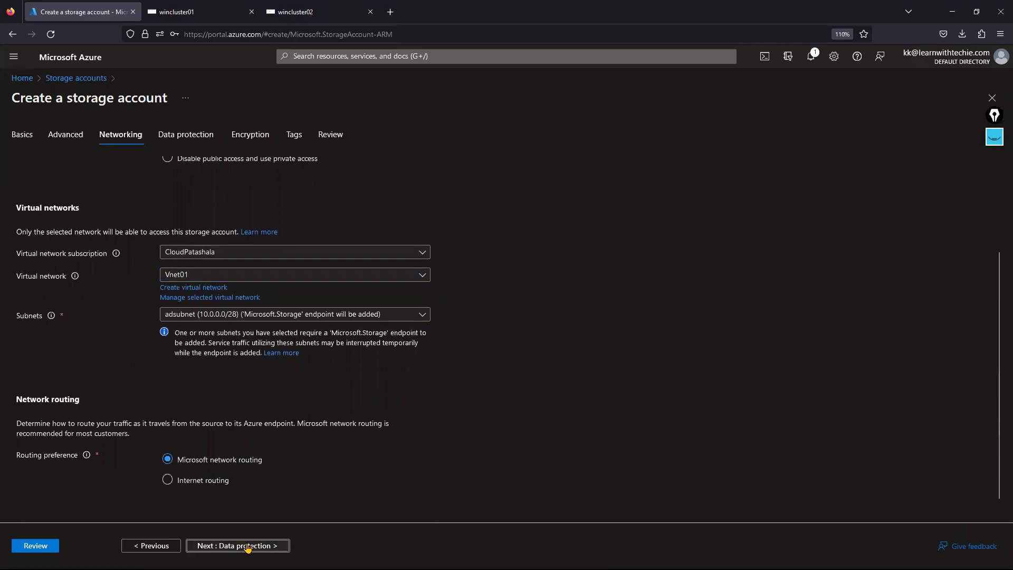
{"action": "left_click", "coordinate": [248, 546]}
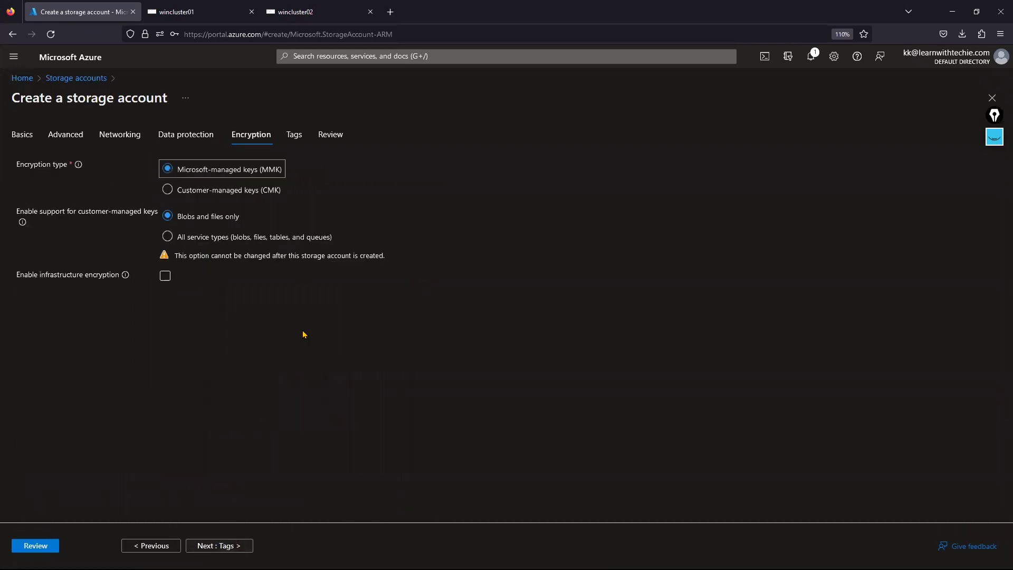
{"action": "left_click", "coordinate": [32, 547]}
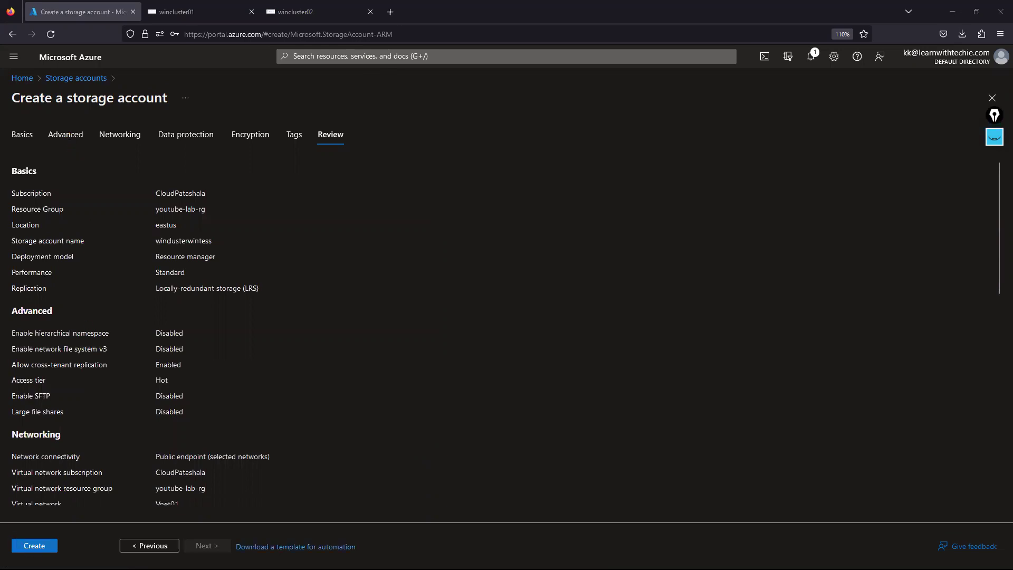
Create the winclusterwintess storage account from the Review tab.
{"action": "left_click", "coordinate": [33, 547]}
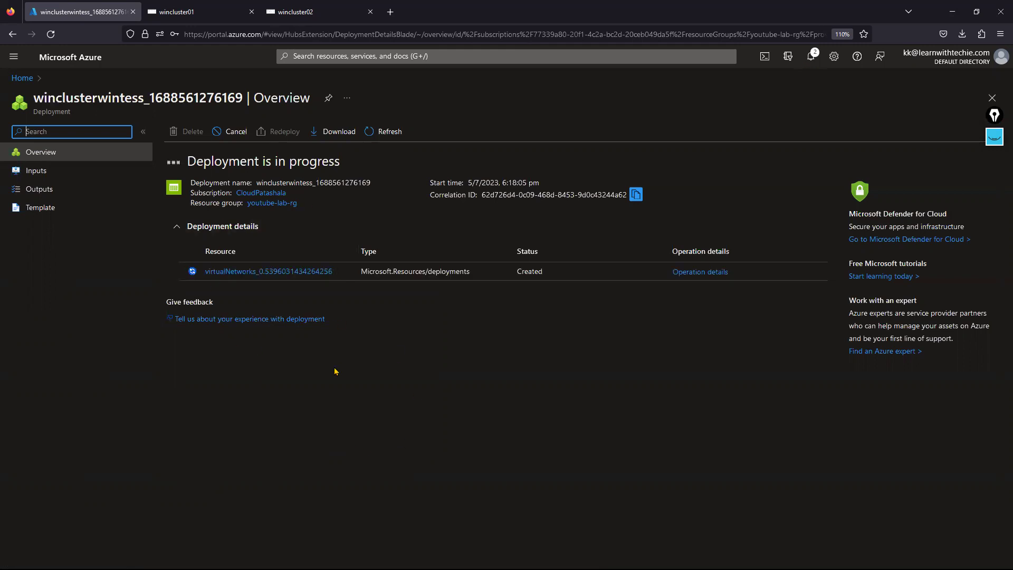
Minimize the browser while the winclusterwintess deployment runs.
{"action": "left_click", "coordinate": [952, 11]}
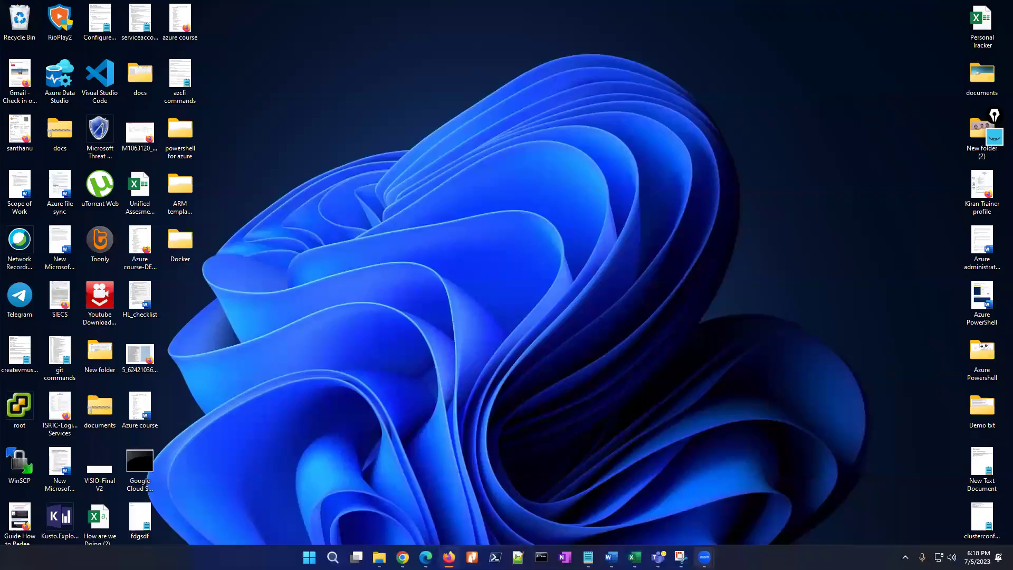
Glance at the shared-disk PowerShell script in Notepad, then restore the Azure deployment page.
{"action": "mouse_move", "coordinate": [602, 545]}
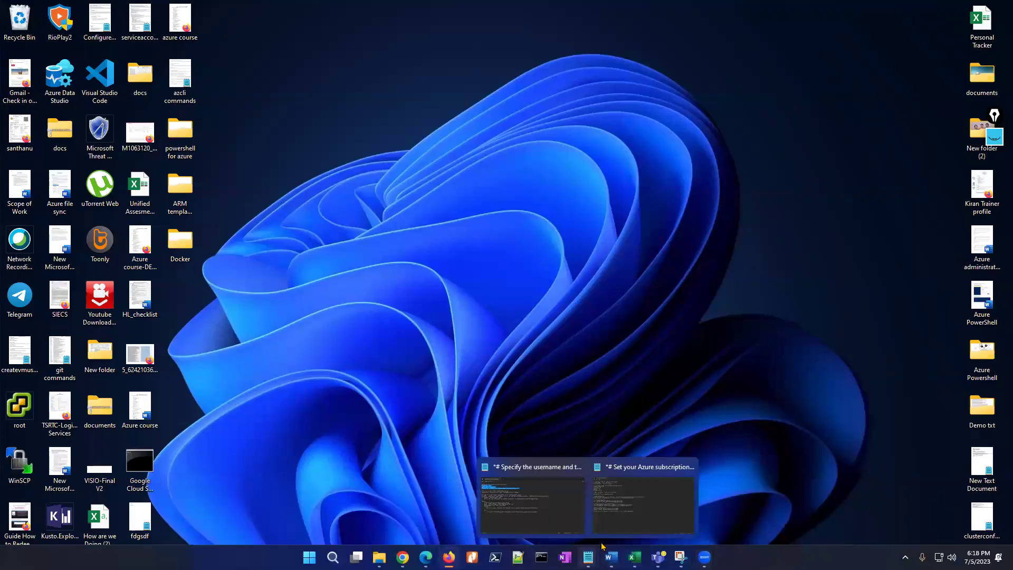
{"action": "left_click", "coordinate": [633, 510]}
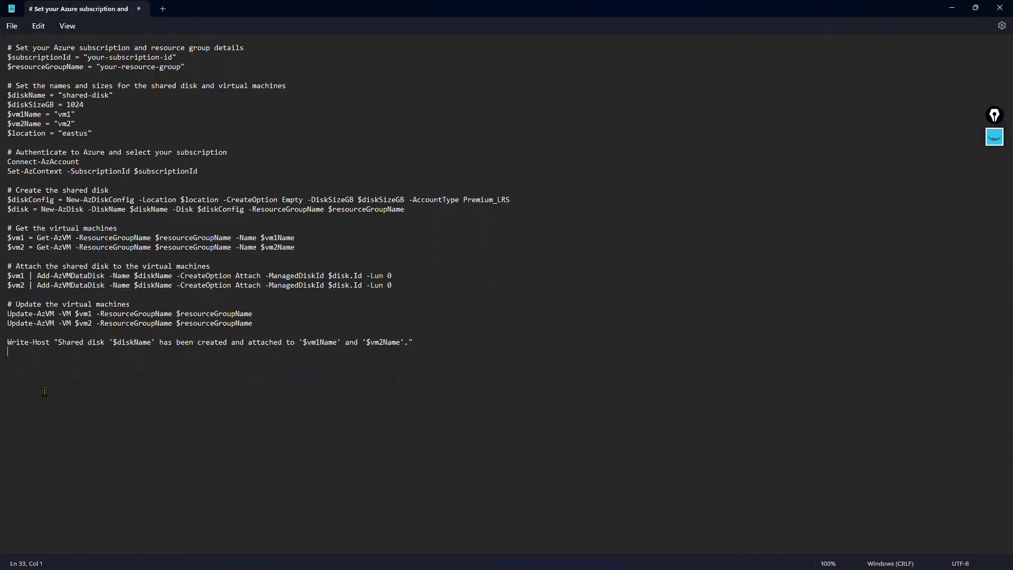
{"action": "left_click", "coordinate": [950, 13]}
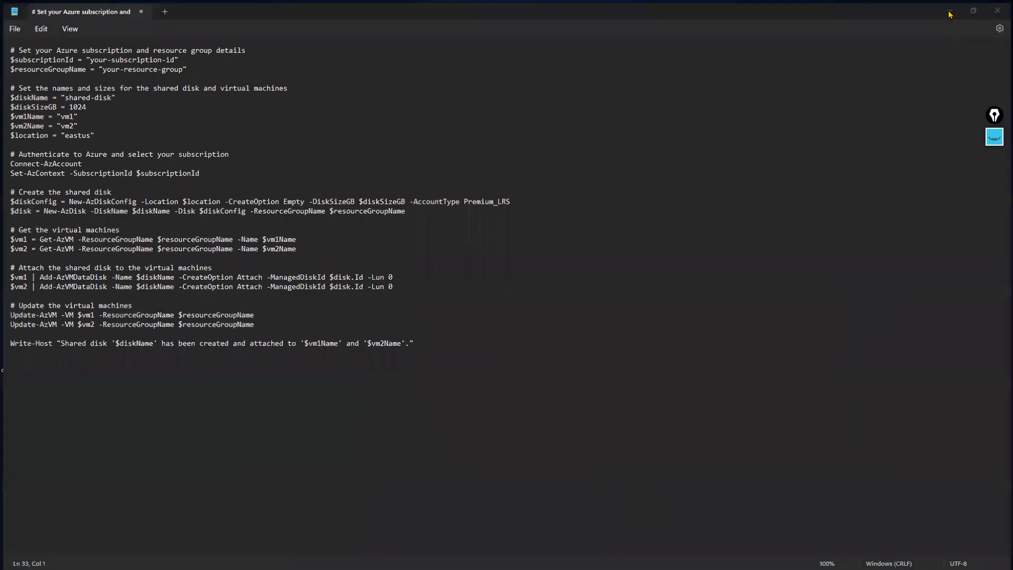
{"action": "left_click", "coordinate": [449, 557]}
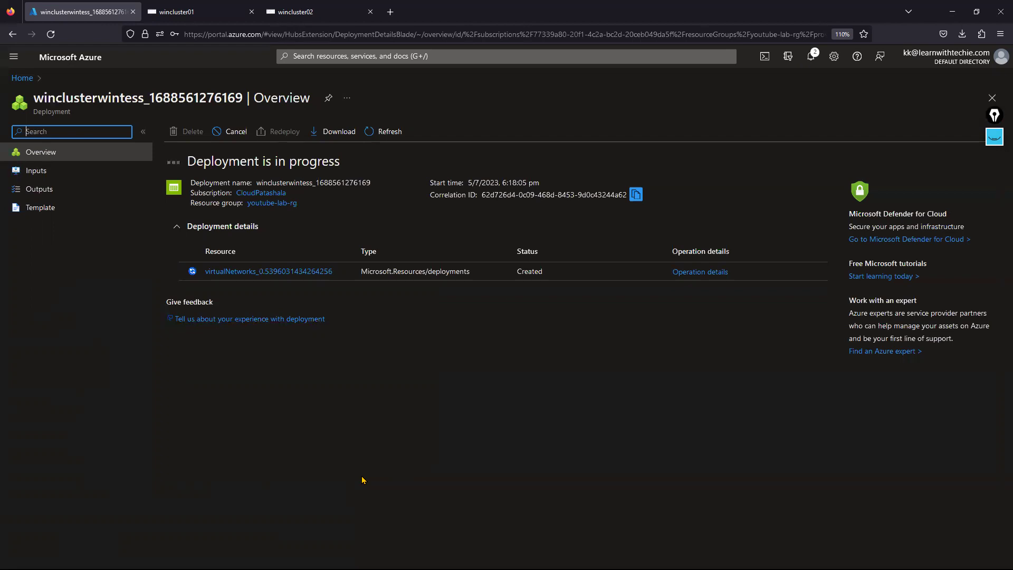
Expand wincluster's Storage section in Failover Cluster Manager, then return to the completed Azure deployment.
{"action": "left_click", "coordinate": [206, 5]}
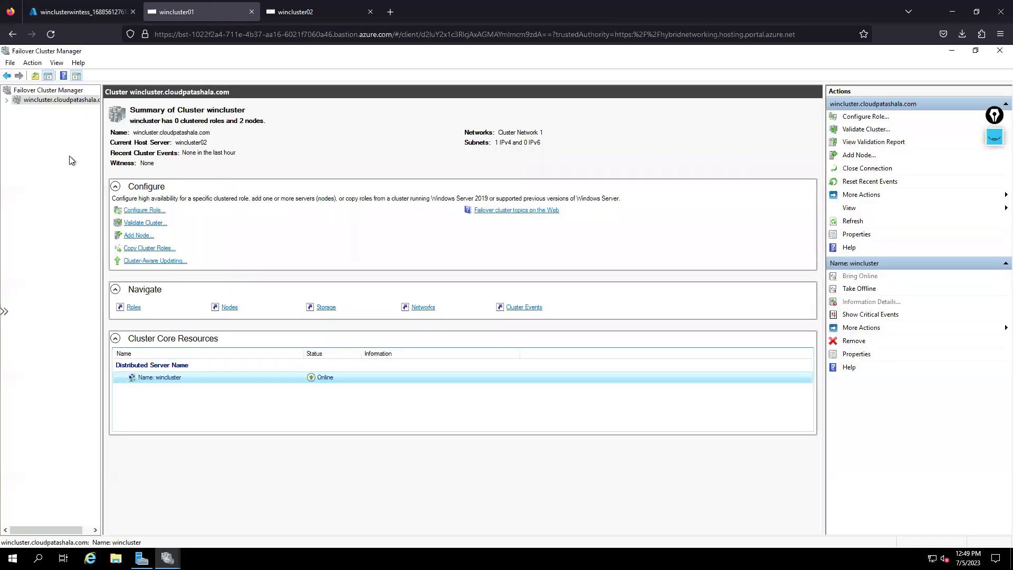
{"action": "left_click", "coordinate": [6, 100]}
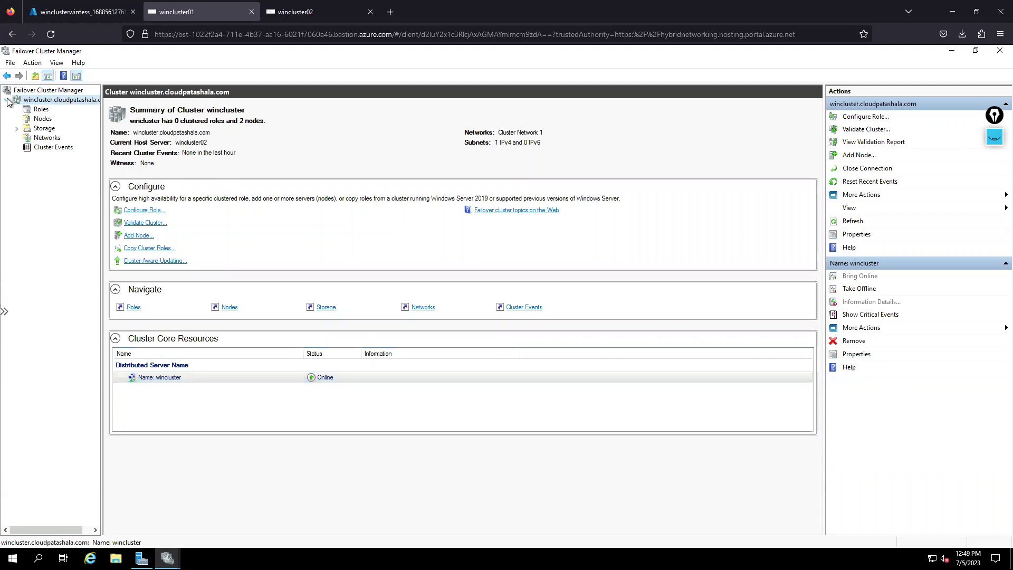
{"action": "left_click", "coordinate": [44, 129]}
{"action": "left_click", "coordinate": [18, 128]}
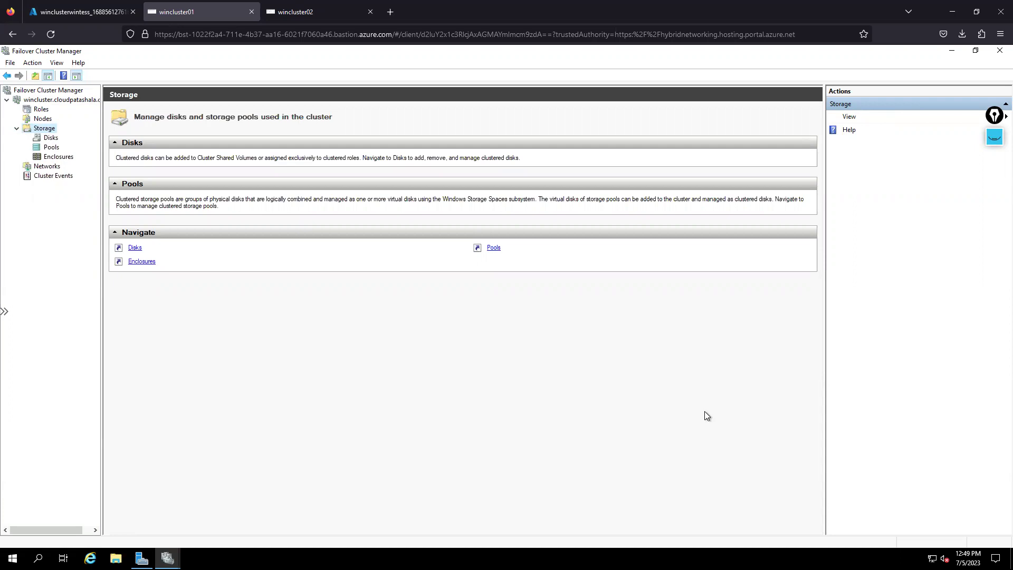
{"action": "key", "text": "ctrl+shift+Tab"}
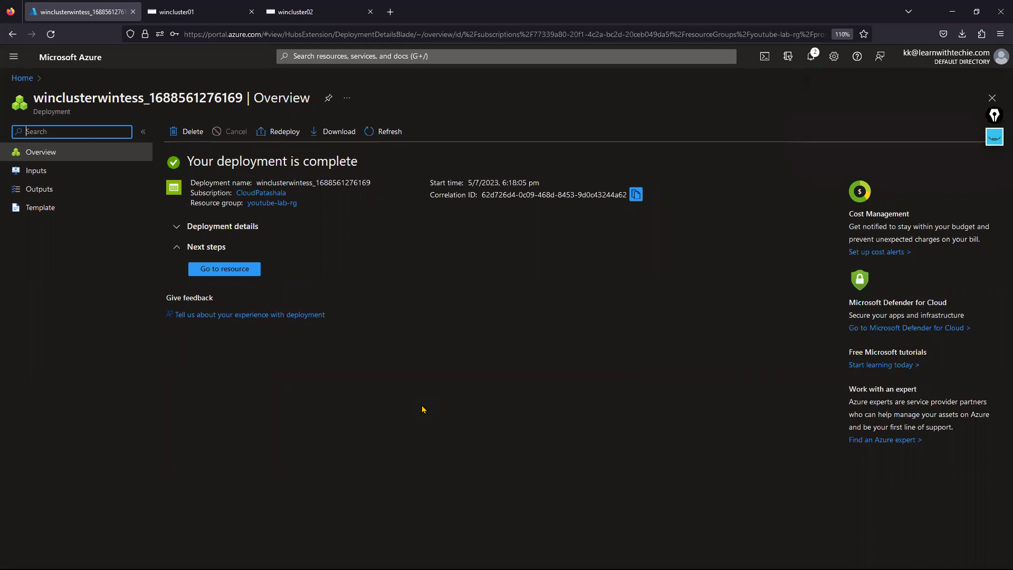
Go to winclusterwintess and start a private endpoint from Networking > Private endpoint connections.
{"action": "left_click", "coordinate": [235, 268]}
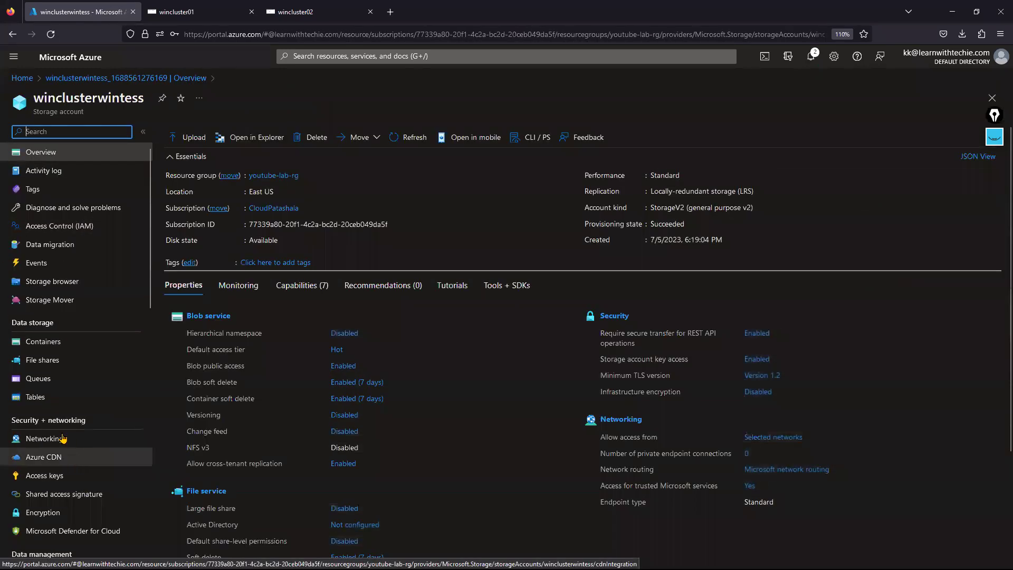
{"action": "left_click", "coordinate": [68, 443]}
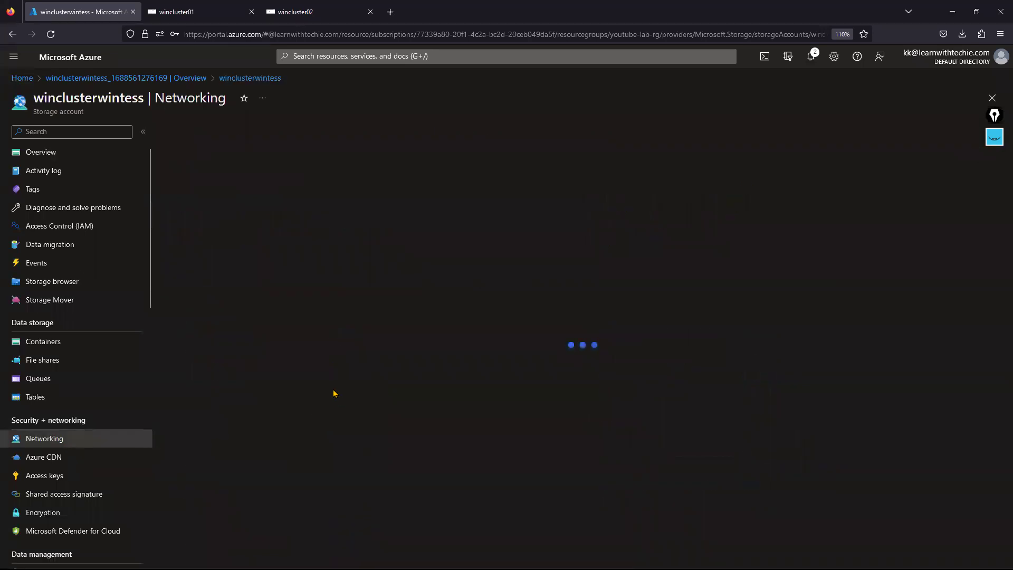
{"action": "left_click", "coordinate": [343, 138]}
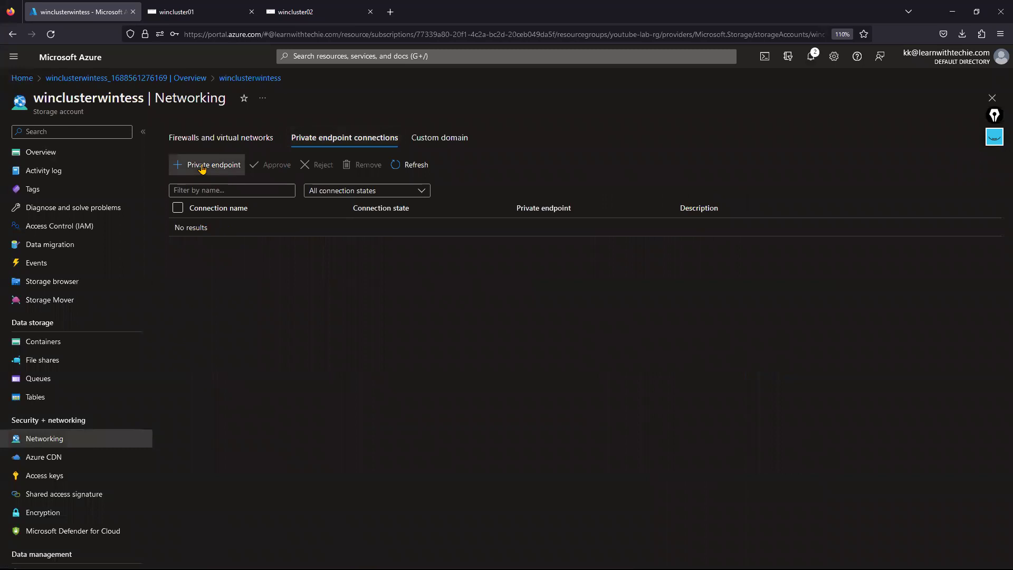
{"action": "left_click", "coordinate": [203, 165]}
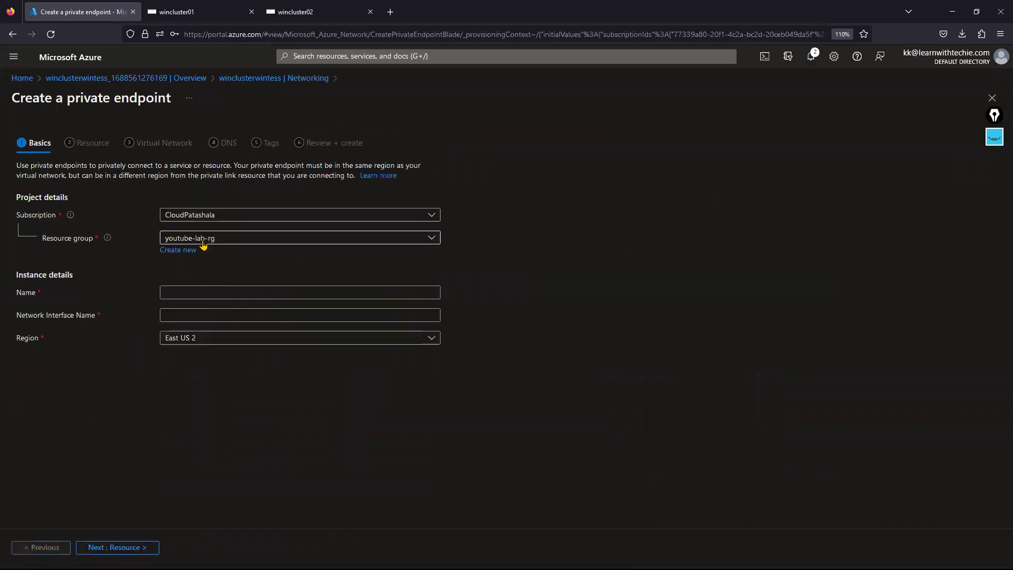
Reopen the storage account, copy its name, and restart the private endpoint form to enter the name.
{"action": "left_click", "coordinate": [162, 82]}
{"action": "left_click", "coordinate": [242, 270]}
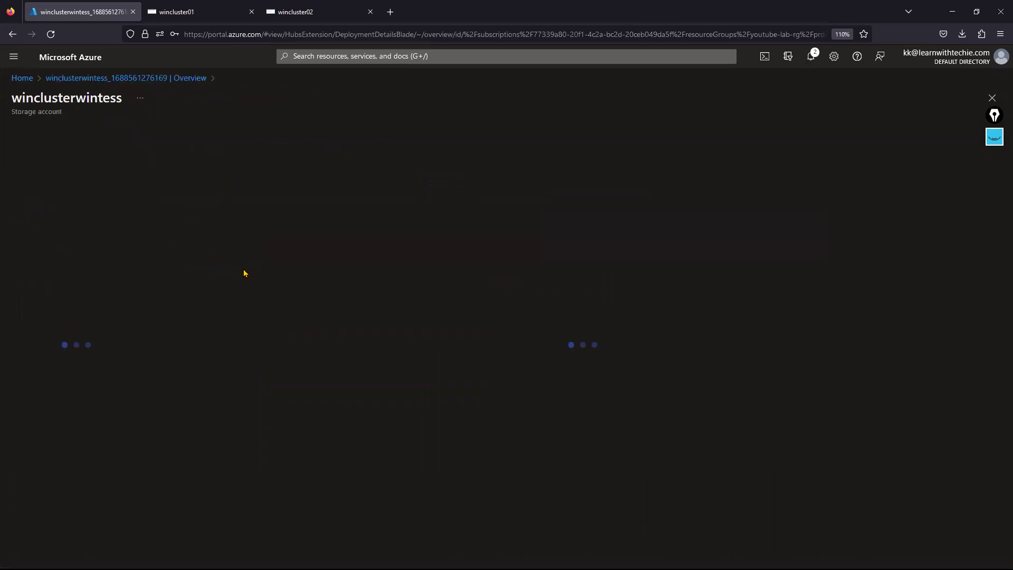
{"action": "double_click", "coordinate": [99, 97]}
{"action": "key", "text": "ctrl+c"}
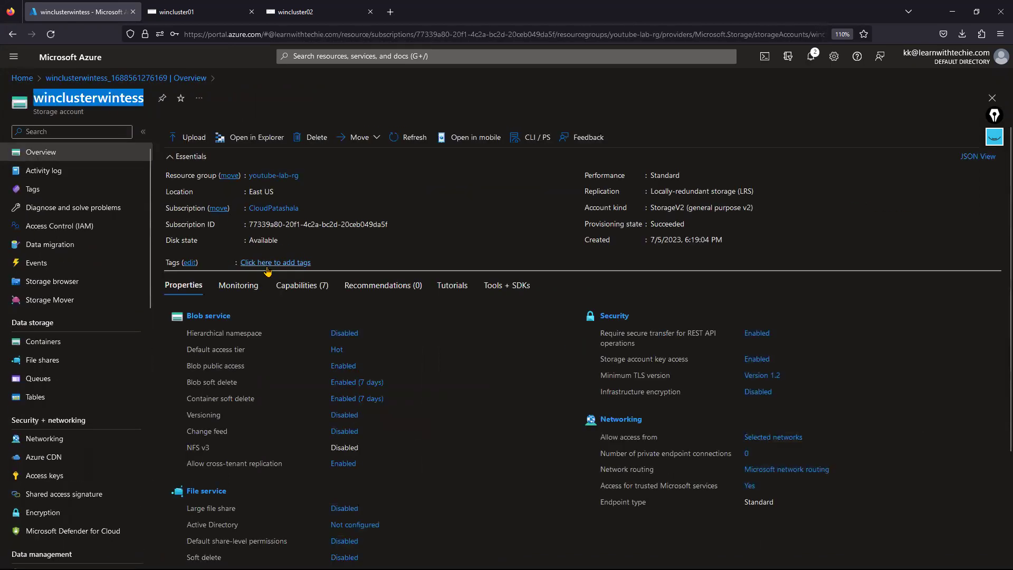
{"action": "left_click", "coordinate": [47, 438]}
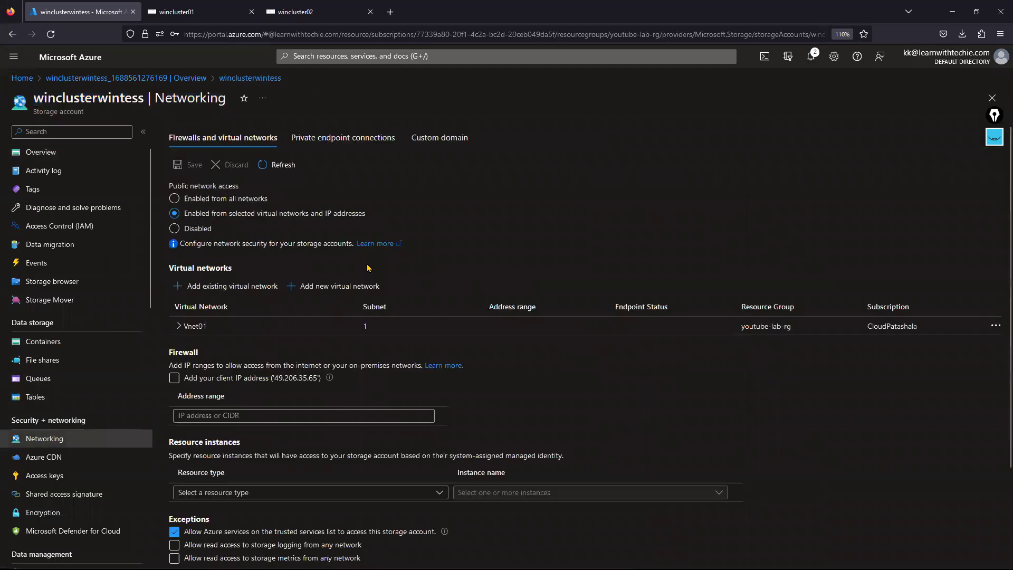
{"action": "left_click", "coordinate": [333, 138]}
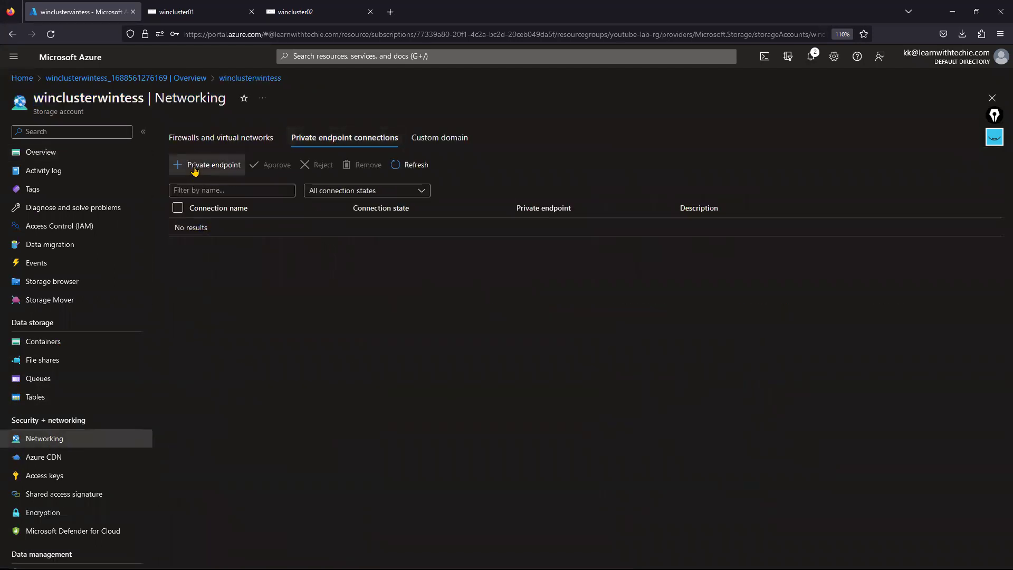
{"action": "left_click", "coordinate": [208, 165]}
{"action": "left_click", "coordinate": [194, 291]}
Name the private endpoint winclusterwintess and place it in the East US region.
{"action": "key", "text": "ctrl+v"}
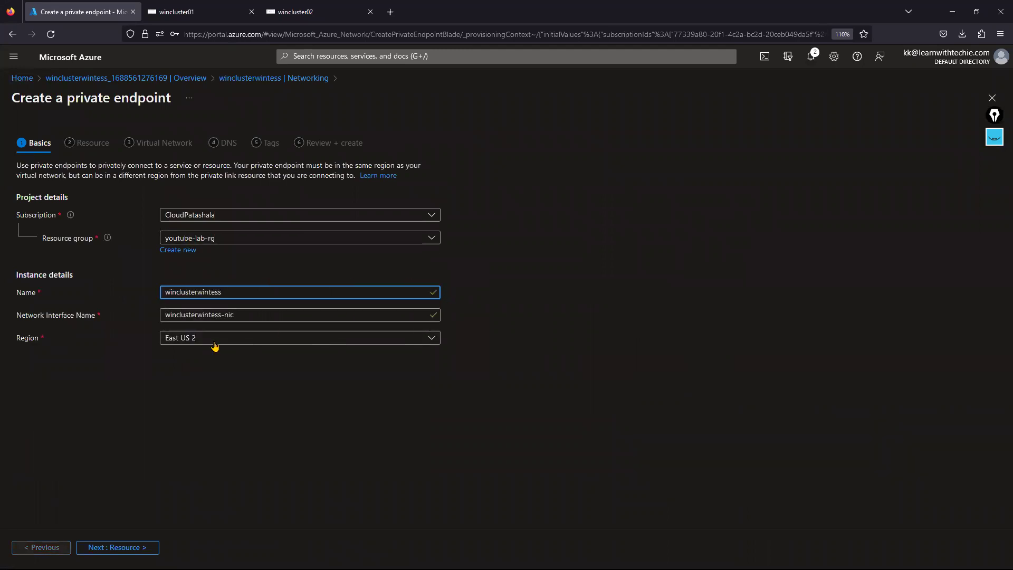
{"action": "left_click", "coordinate": [208, 340]}
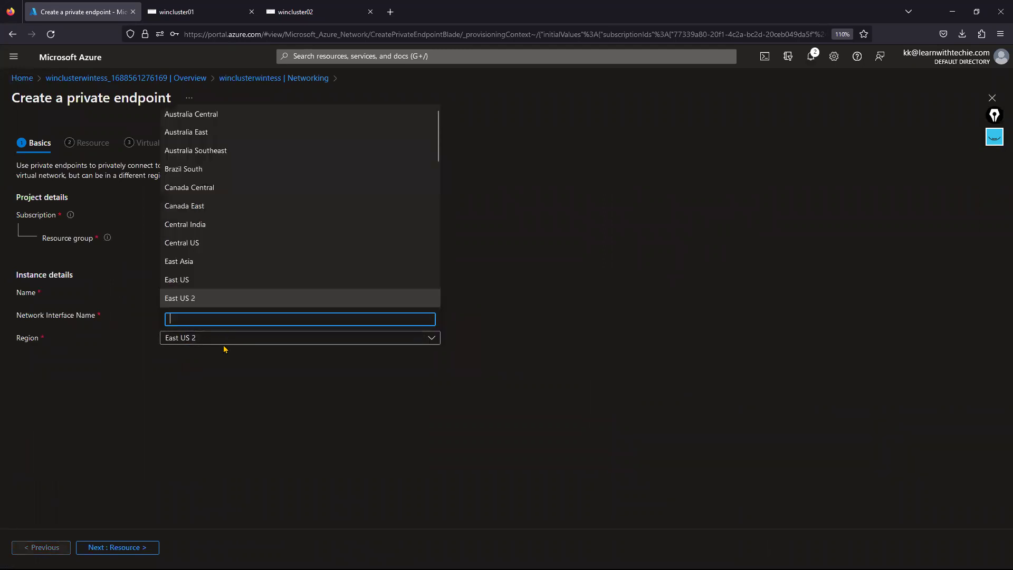
{"action": "left_click", "coordinate": [197, 280]}
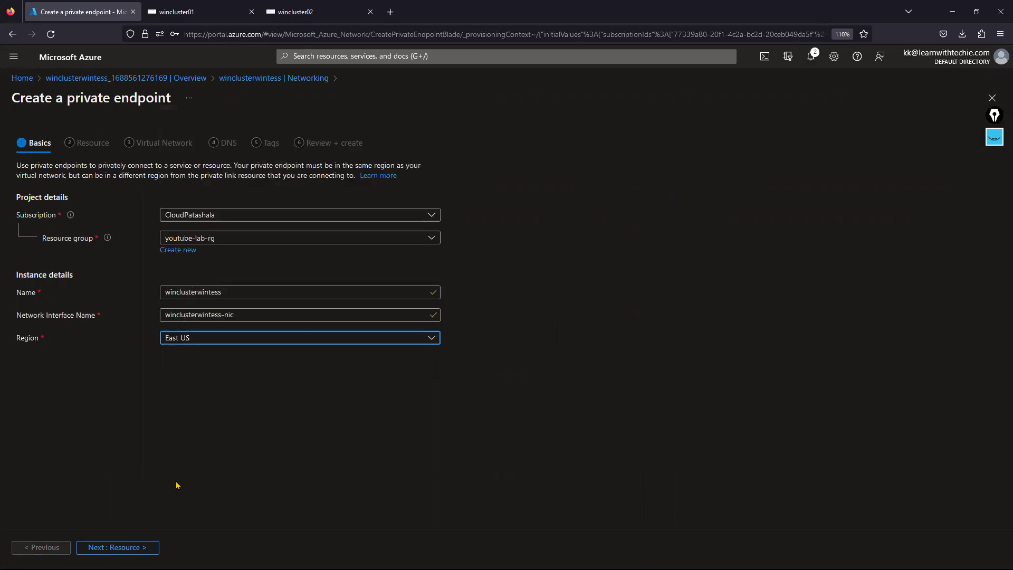
{"action": "left_click", "coordinate": [139, 548]}
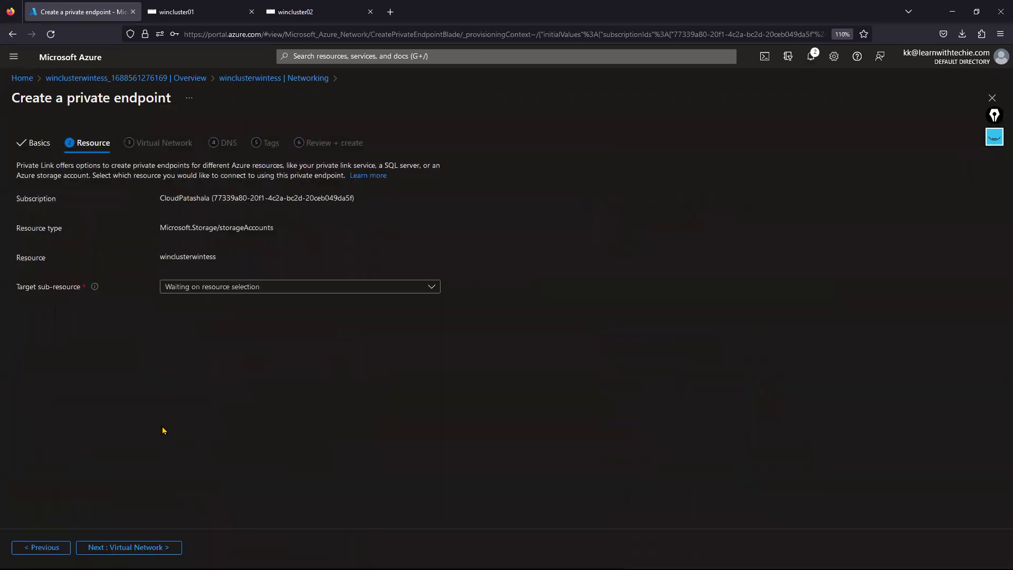
Point the endpoint at the storage account's blob target sub-resource.
{"action": "left_click", "coordinate": [215, 286]}
{"action": "left_click", "coordinate": [216, 286]}
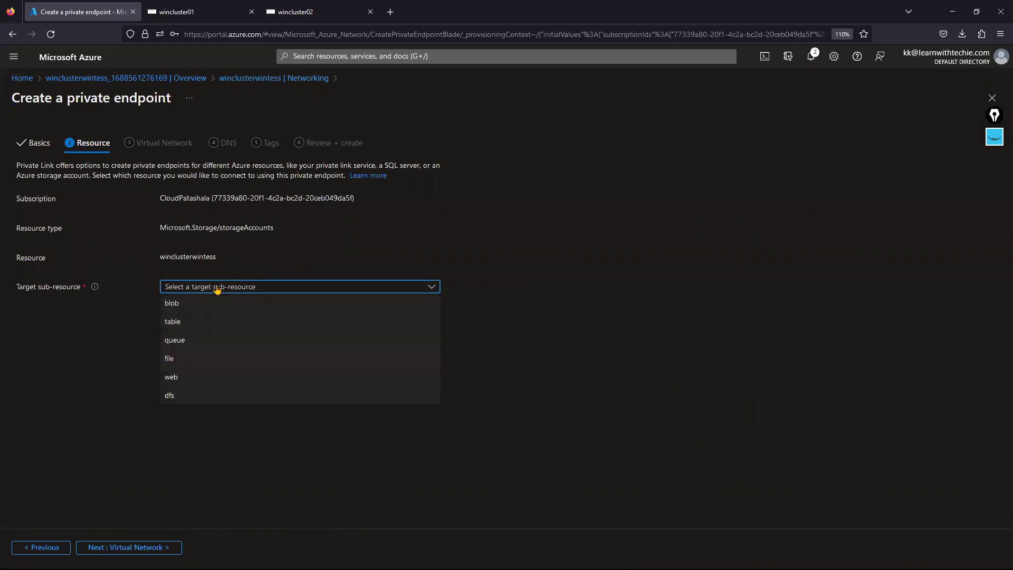
{"action": "left_click", "coordinate": [169, 303]}
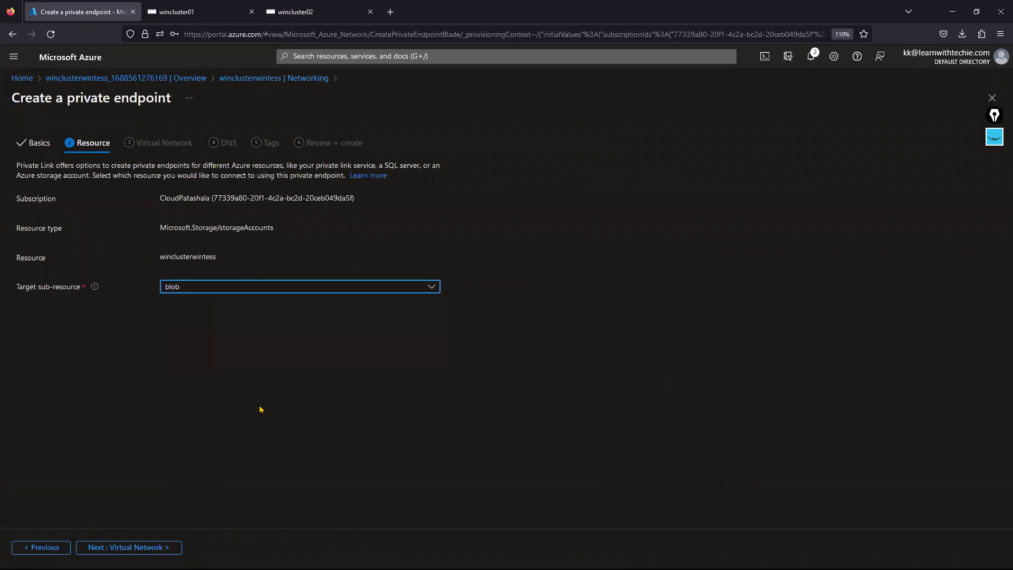
{"action": "left_click", "coordinate": [129, 547]}
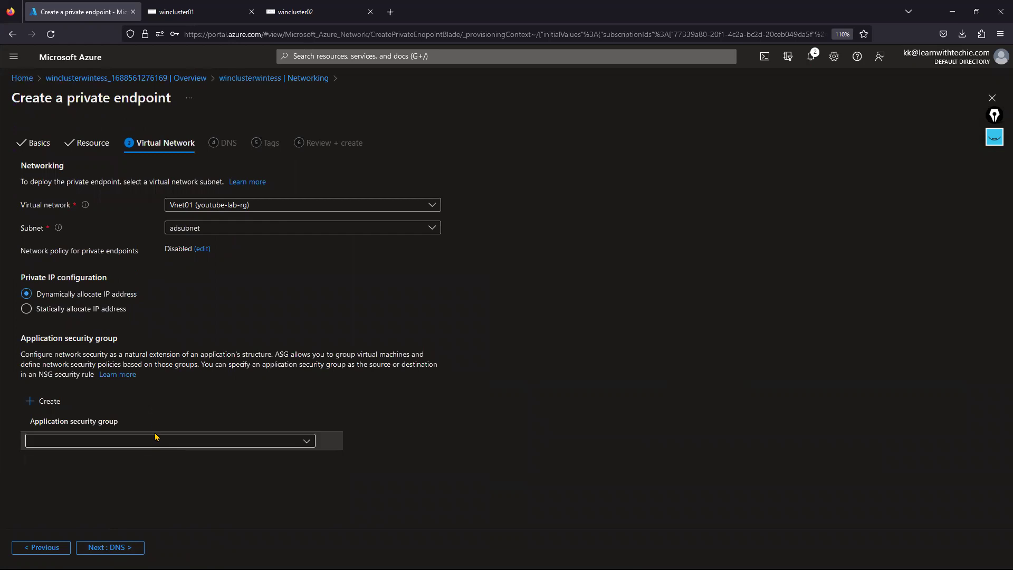
Switch to static private IP allocation and put the endpoint in appsubnet.
{"action": "left_click", "coordinate": [26, 314]}
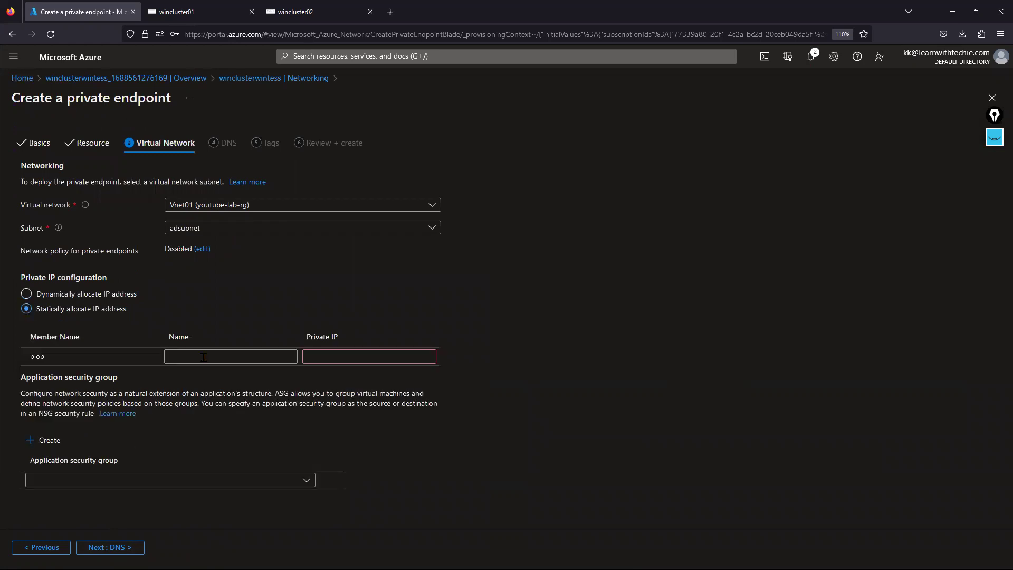
{"action": "left_click", "coordinate": [209, 234]}
{"action": "left_click", "coordinate": [219, 354]}
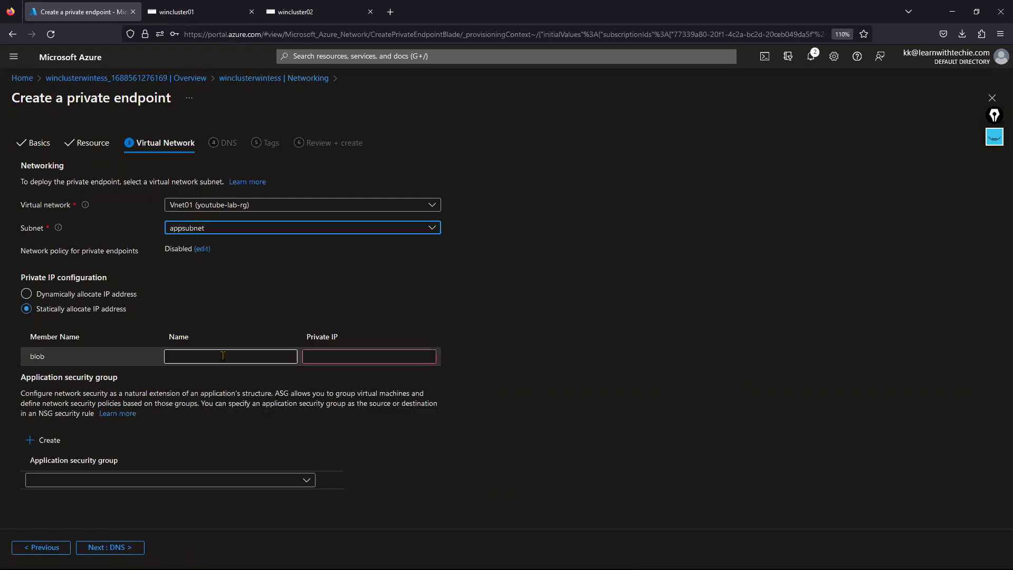
Name the IP configuration winclusterwintess with private IP address 10.0.2.6.
{"action": "left_click", "coordinate": [265, 352]}
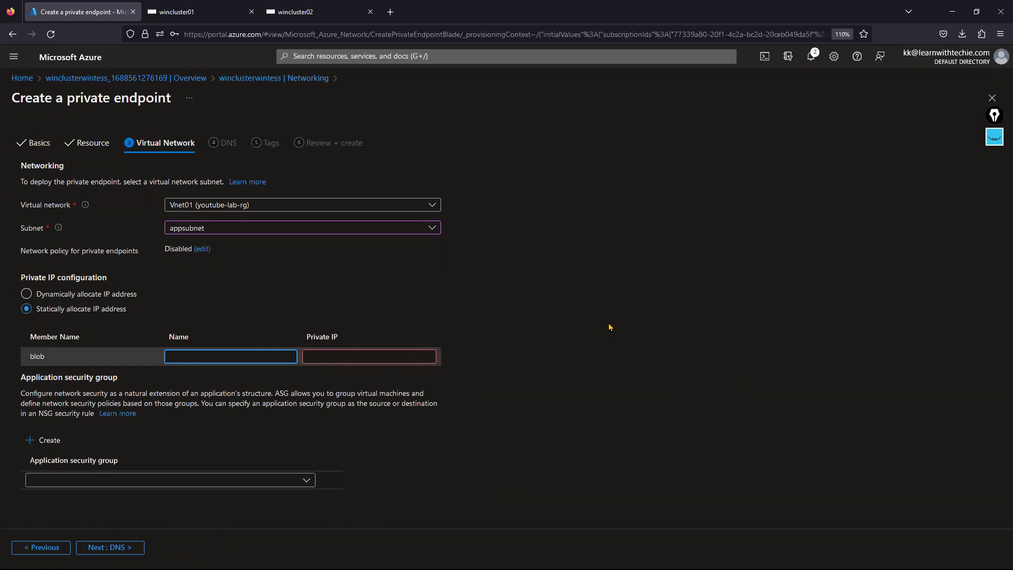
{"action": "key", "text": "ctrl+v"}
{"action": "key", "text": "Tab"}
{"action": "type", "text": "10.0."}
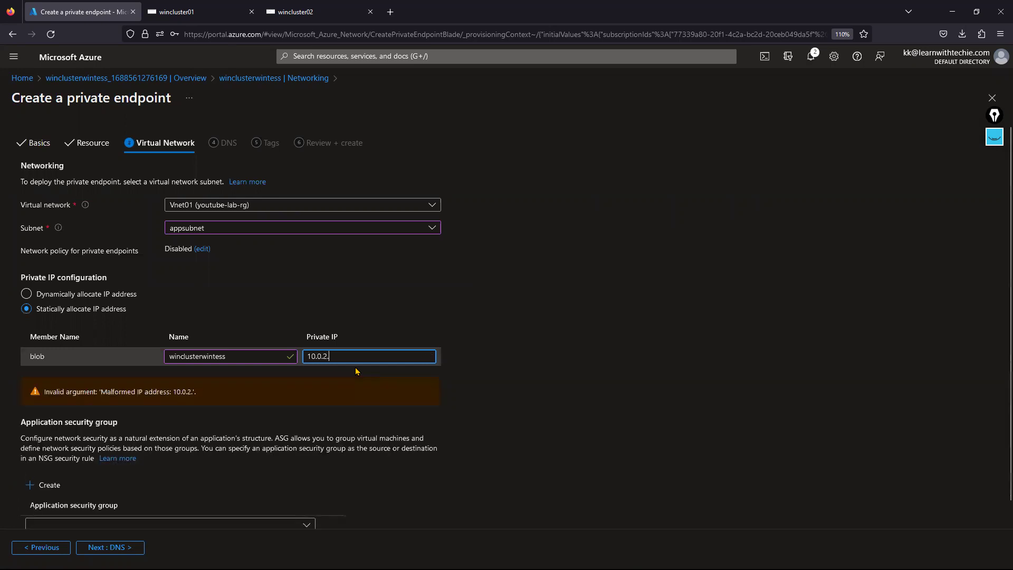
{"action": "left_click_drag", "start_coordinate": [77, 393], "coordinate": [201, 393]}
{"action": "left_click", "coordinate": [369, 357]}
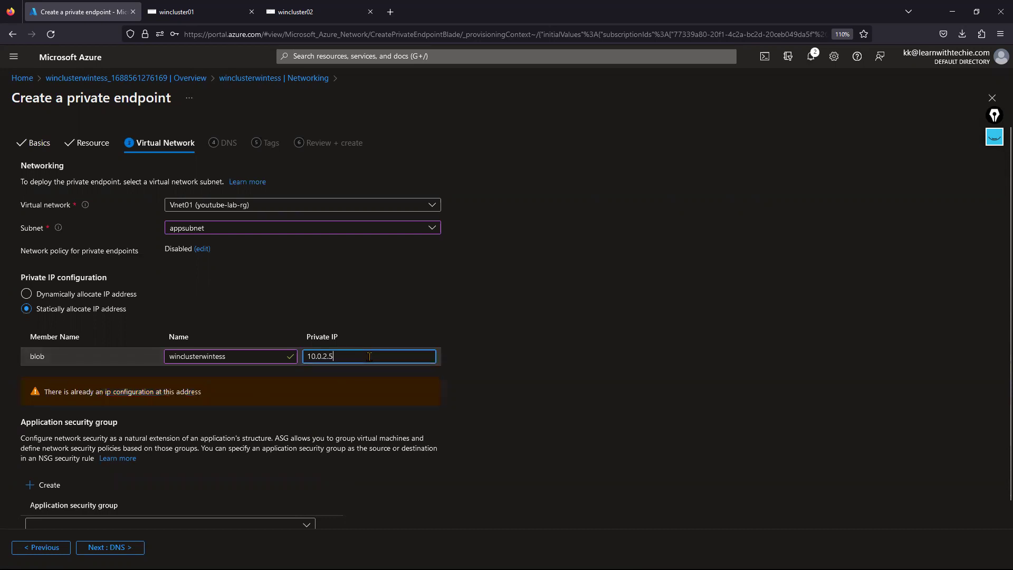
{"action": "type", "text": "6"}
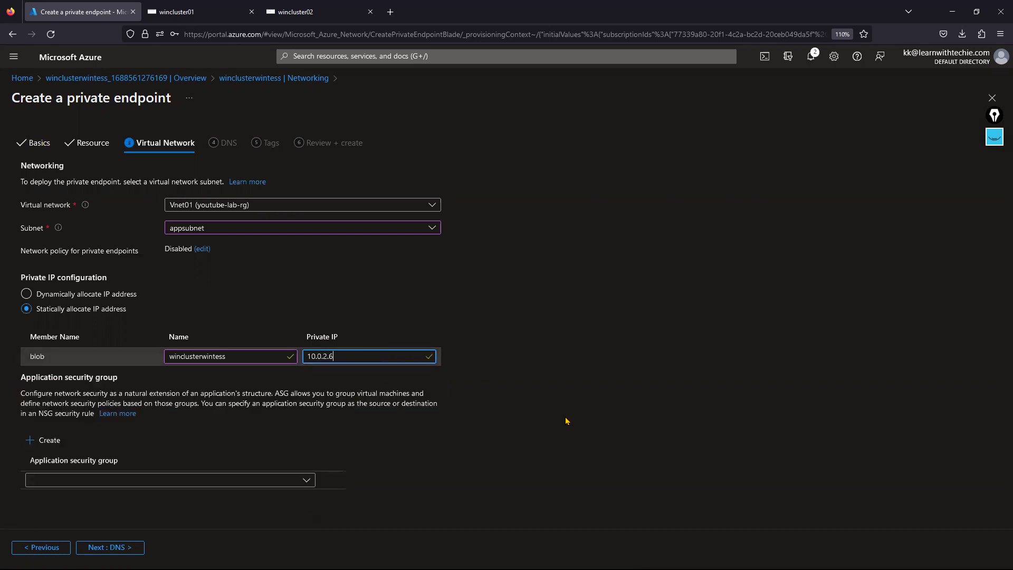
{"action": "left_click", "coordinate": [94, 550]}
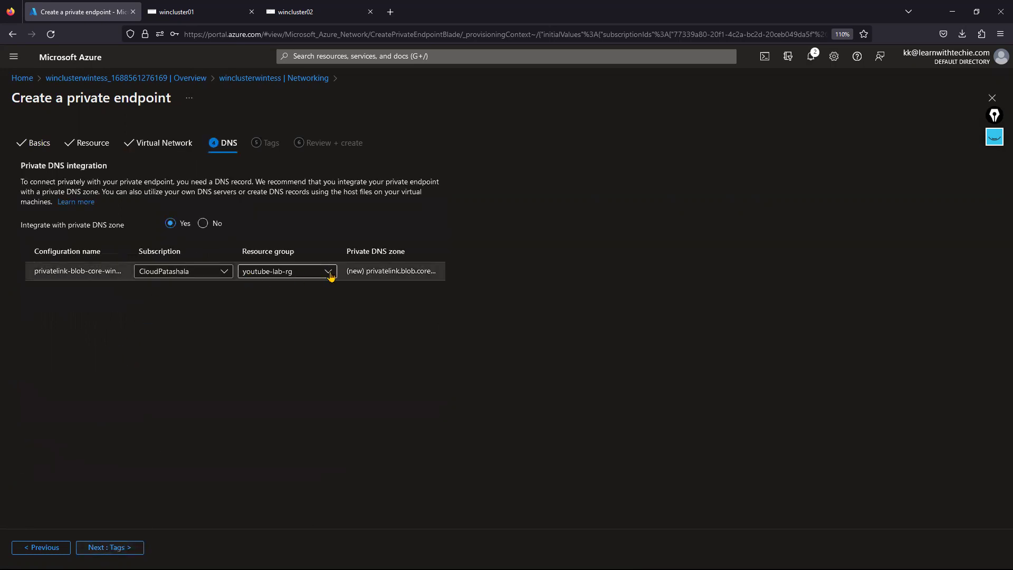
Keep the default private DNS zone integration, add no tags, and create the endpoint once validated.
{"action": "left_click_drag", "start_coordinate": [371, 272], "coordinate": [443, 275]}
{"action": "left_click", "coordinate": [484, 375]}
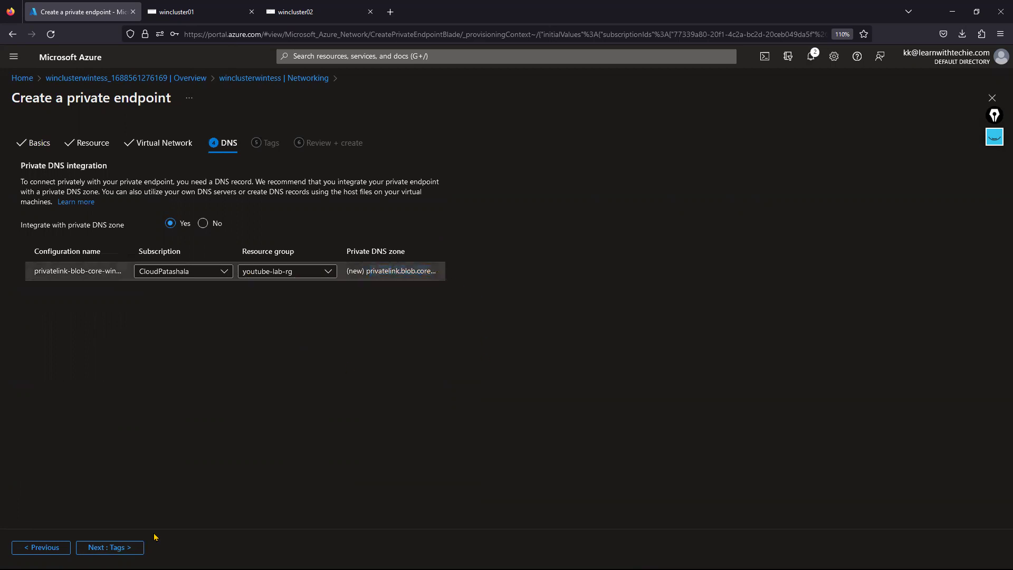
{"action": "left_click", "coordinate": [108, 549]}
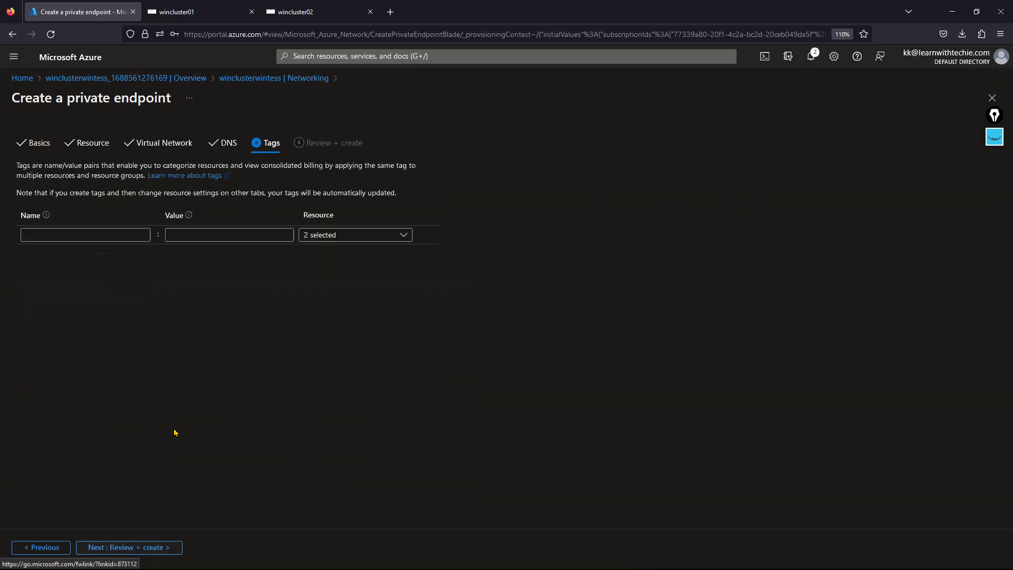
{"action": "left_click", "coordinate": [111, 548]}
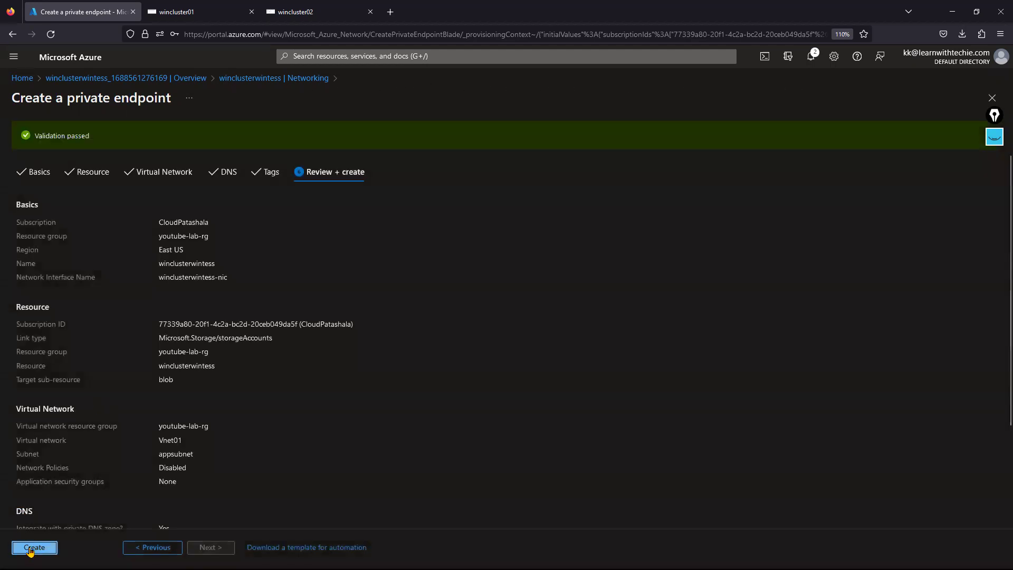
{"action": "left_click", "coordinate": [31, 548]}
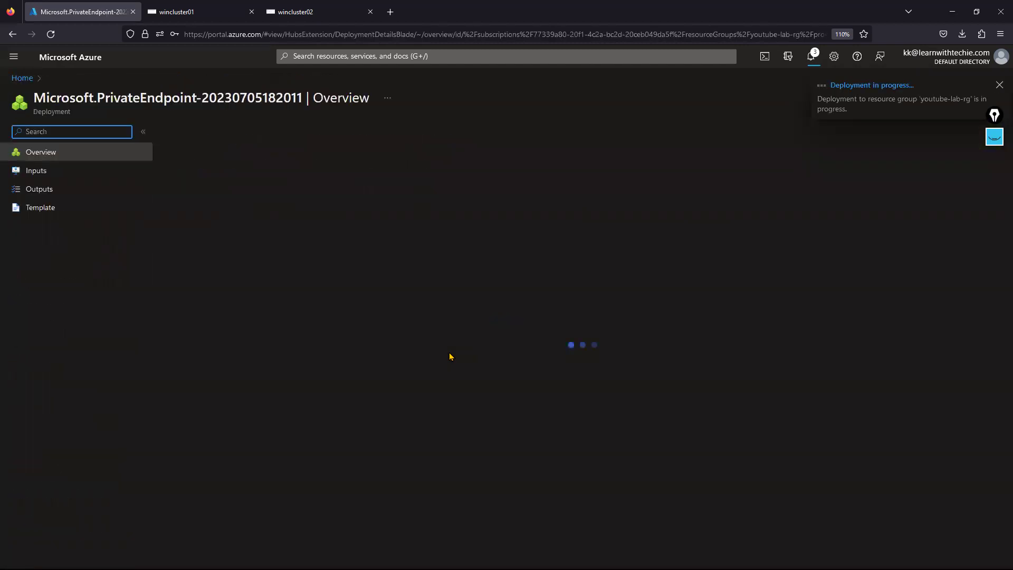
Copy the winclusterwintess account name from its Access keys, then switch to the wincluster02 session.
{"action": "left_click", "coordinate": [28, 78]}
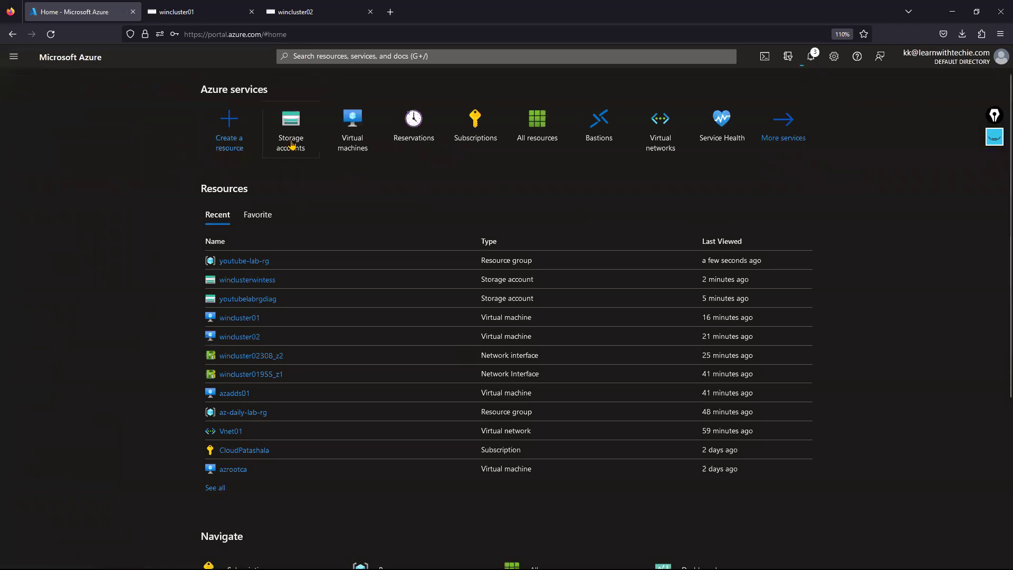
{"action": "left_click", "coordinate": [291, 143]}
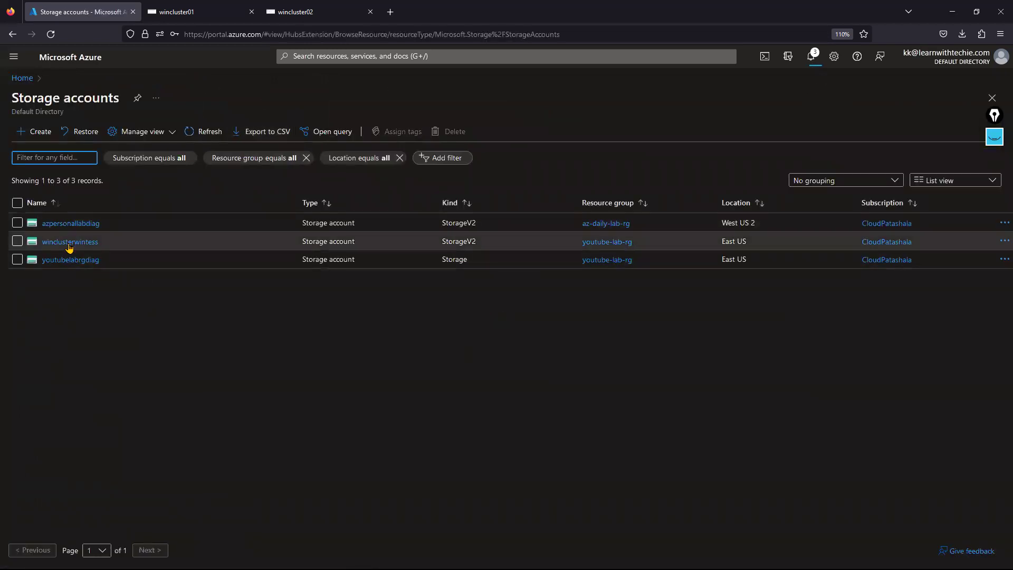
{"action": "left_click", "coordinate": [69, 242]}
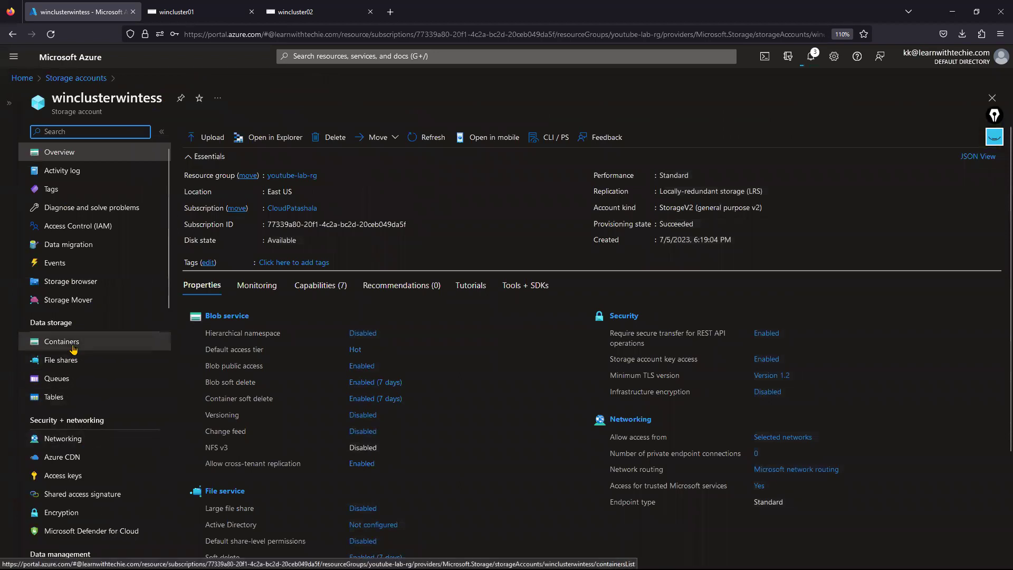
{"action": "scroll", "coordinate": [100, 451], "scroll_direction": "down", "scroll_amount": 1}
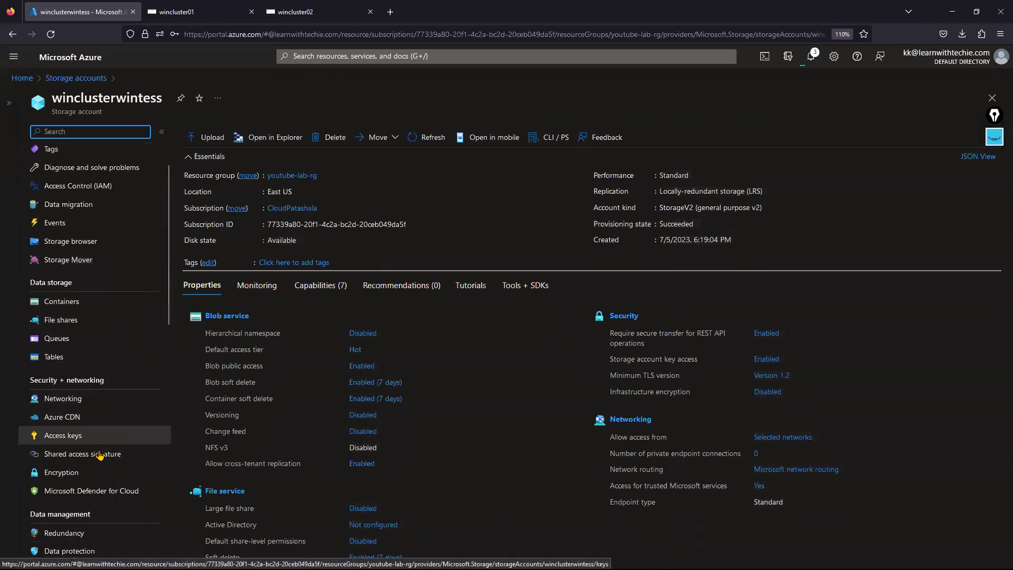
{"action": "left_click", "coordinate": [77, 437]}
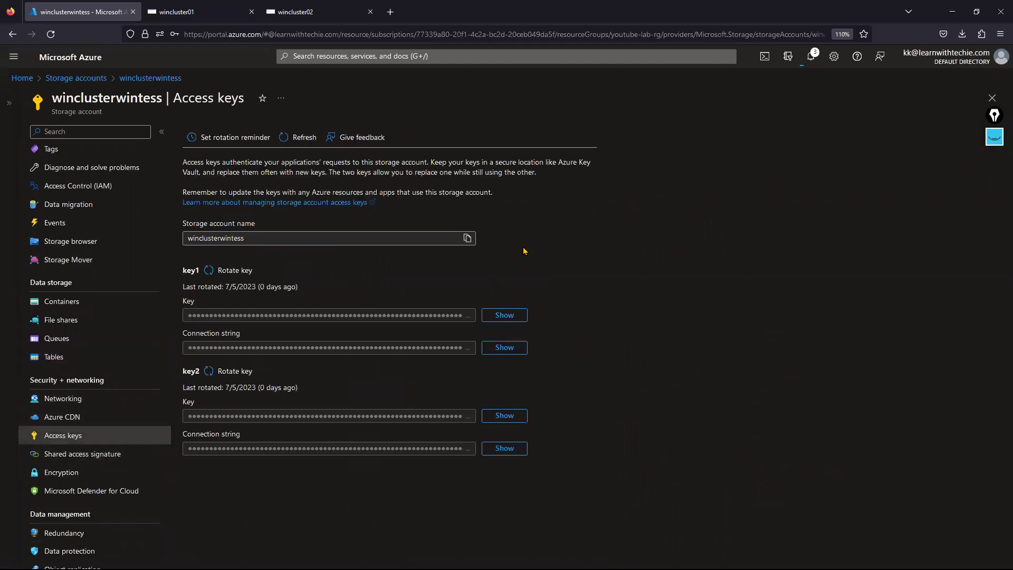
{"action": "left_click", "coordinate": [468, 239]}
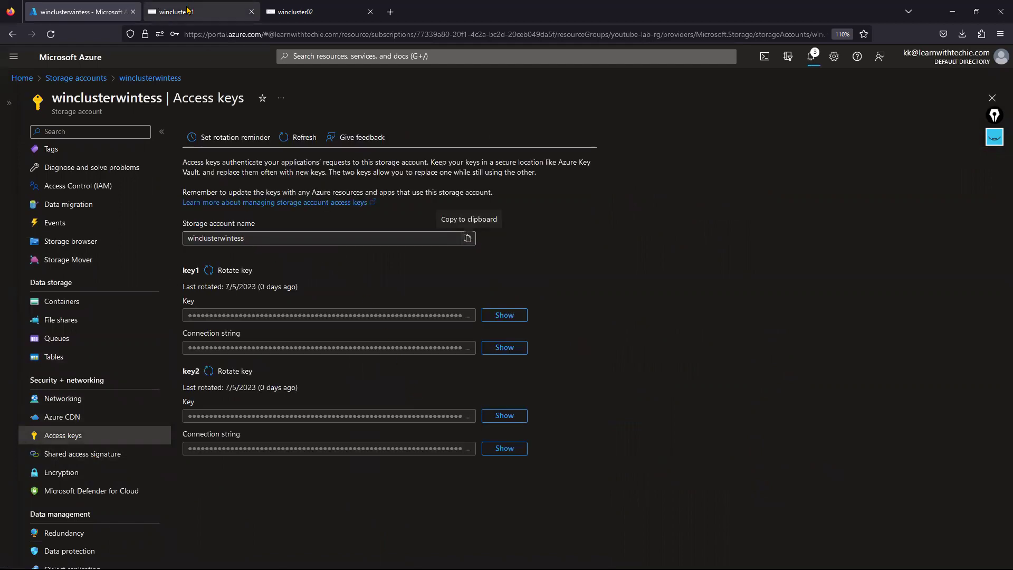
{"action": "left_click", "coordinate": [253, 6]}
{"action": "left_click", "coordinate": [283, 7]}
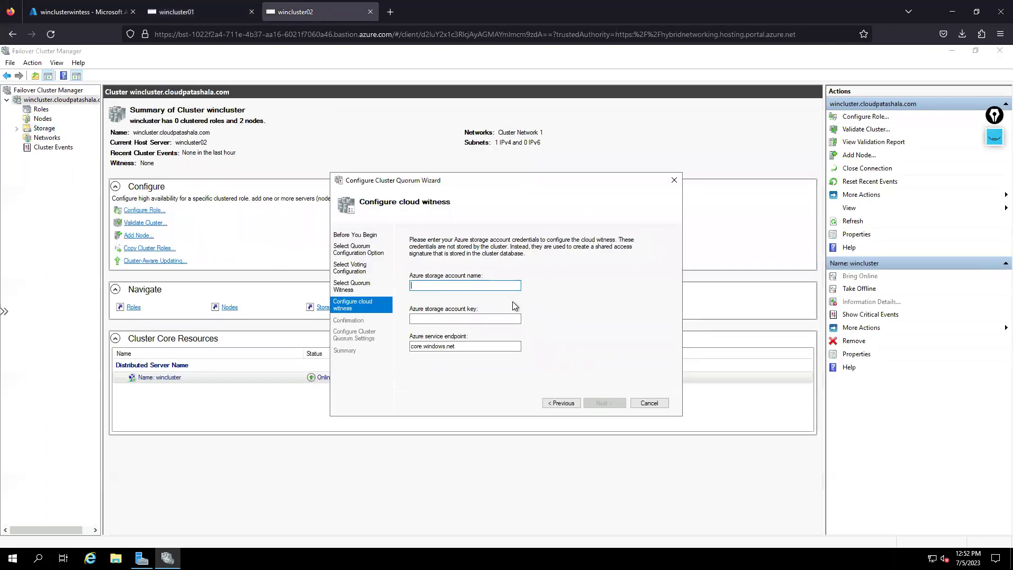
Enter winclusterwintess as the cloud witness account name through the remote clipboard.
{"action": "right_click", "coordinate": [423, 286]}
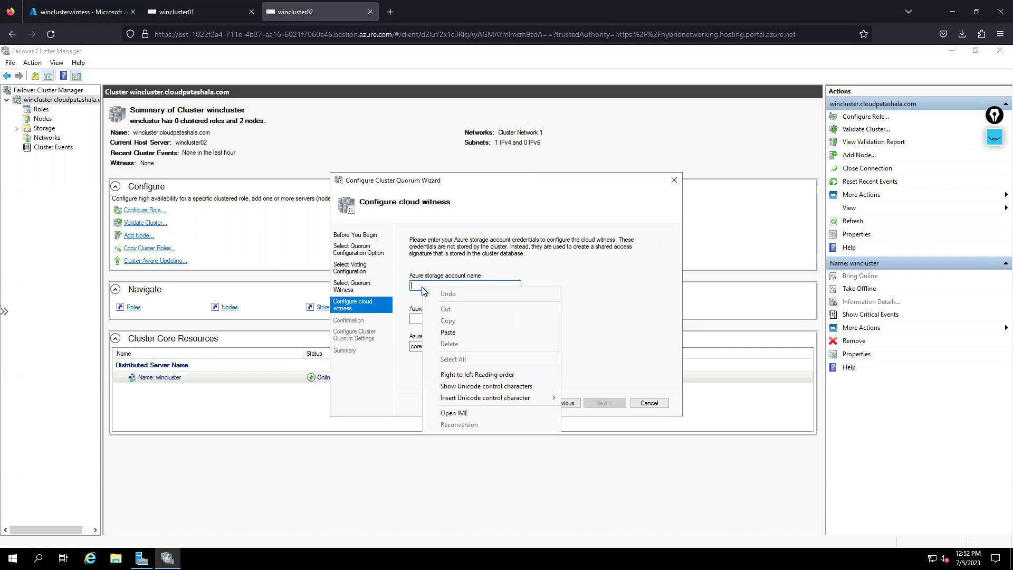
{"action": "left_click", "coordinate": [457, 336]}
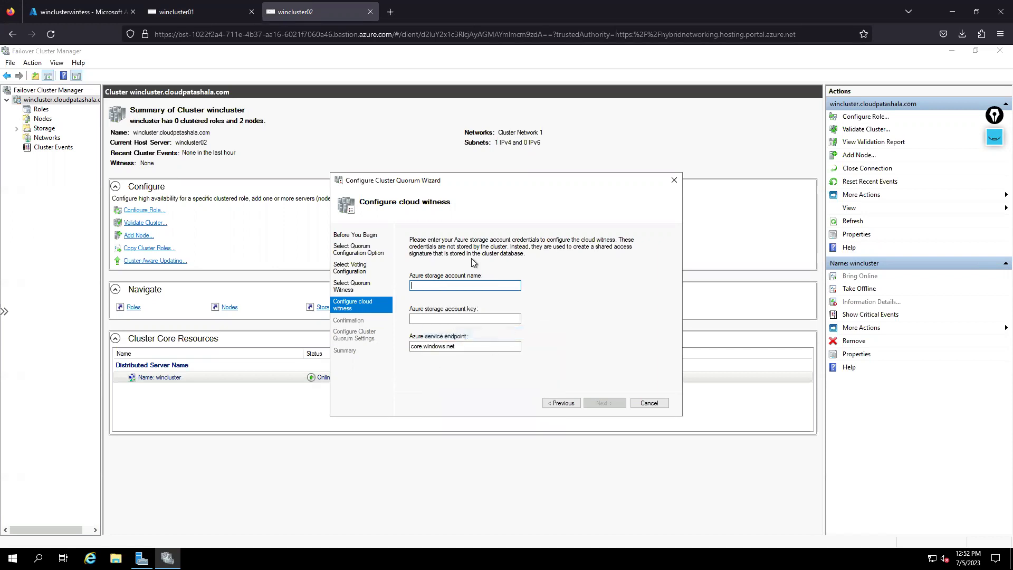
{"action": "left_click", "coordinate": [5, 309]}
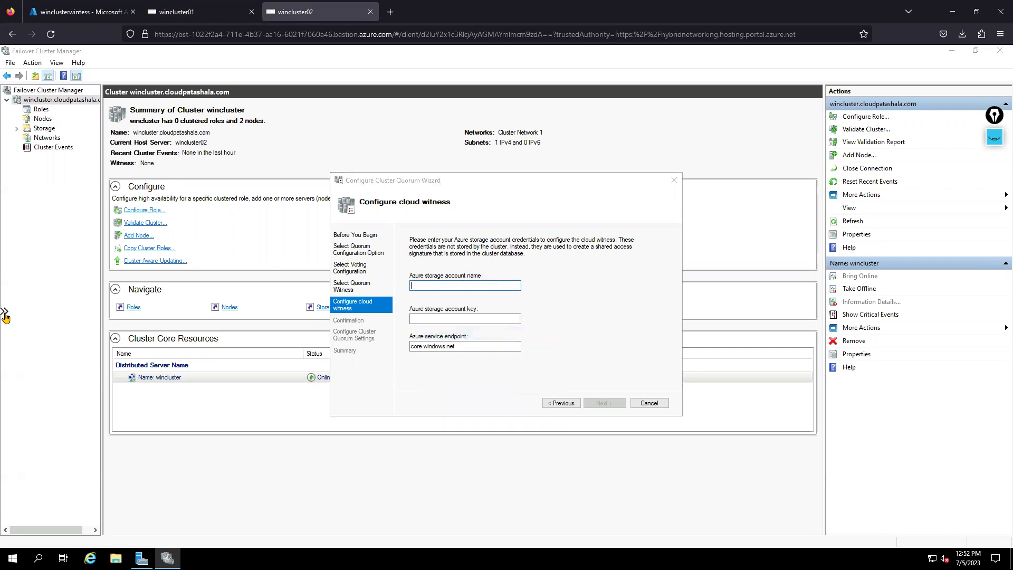
{"action": "key", "text": "ctrl+v"}
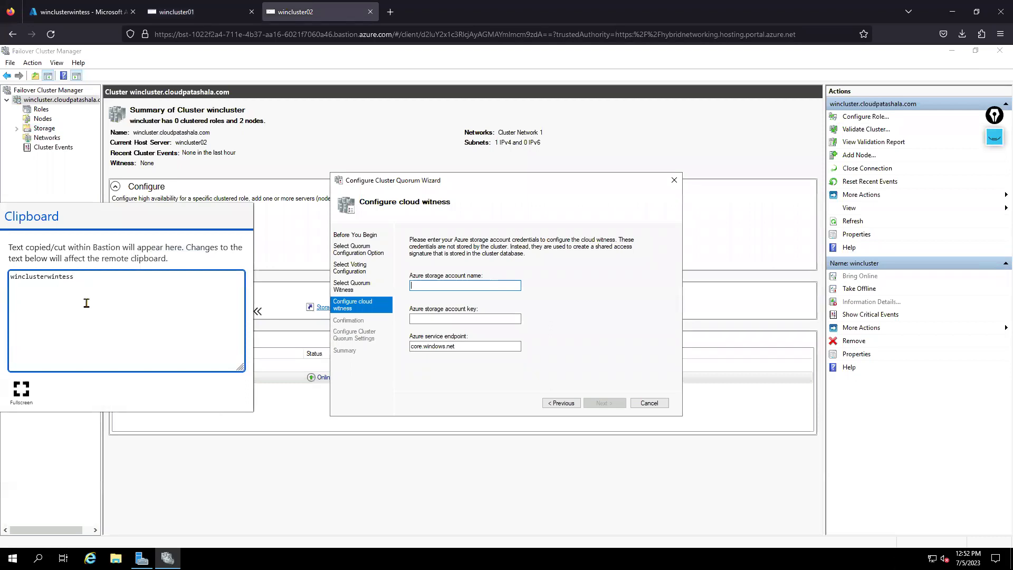
{"action": "left_click", "coordinate": [210, 420]}
{"action": "key", "text": "ctrl+v"}
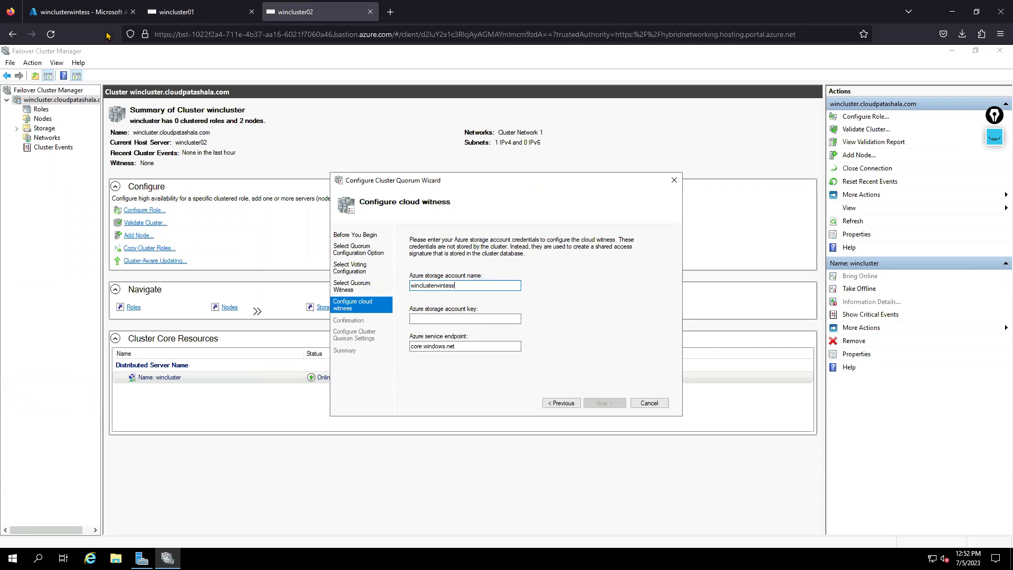
Copy key1 from Access keys and try pasting it, deleting the wrong value from the key field.
{"action": "left_click", "coordinate": [79, 11]}
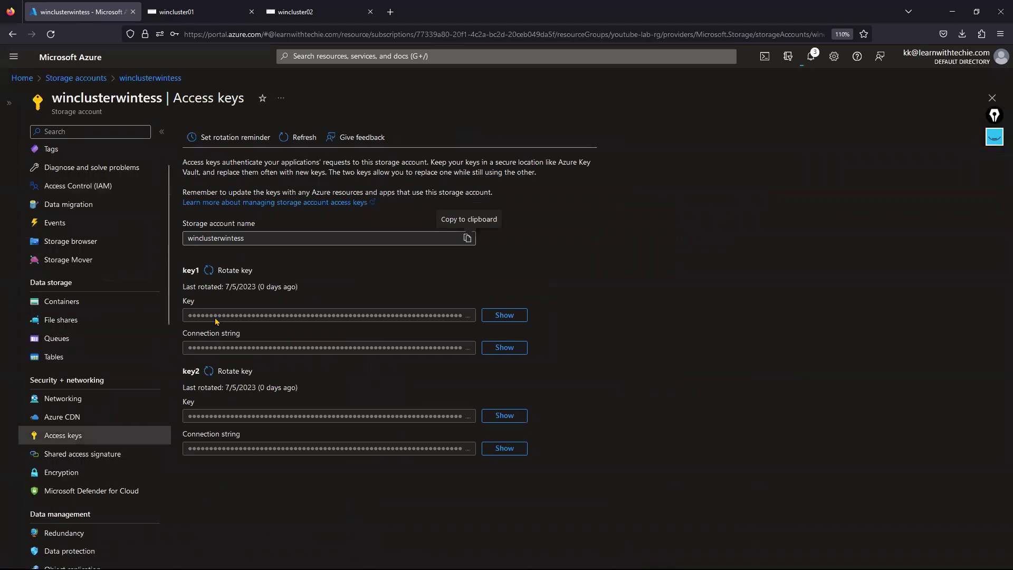
{"action": "left_click", "coordinate": [504, 315]}
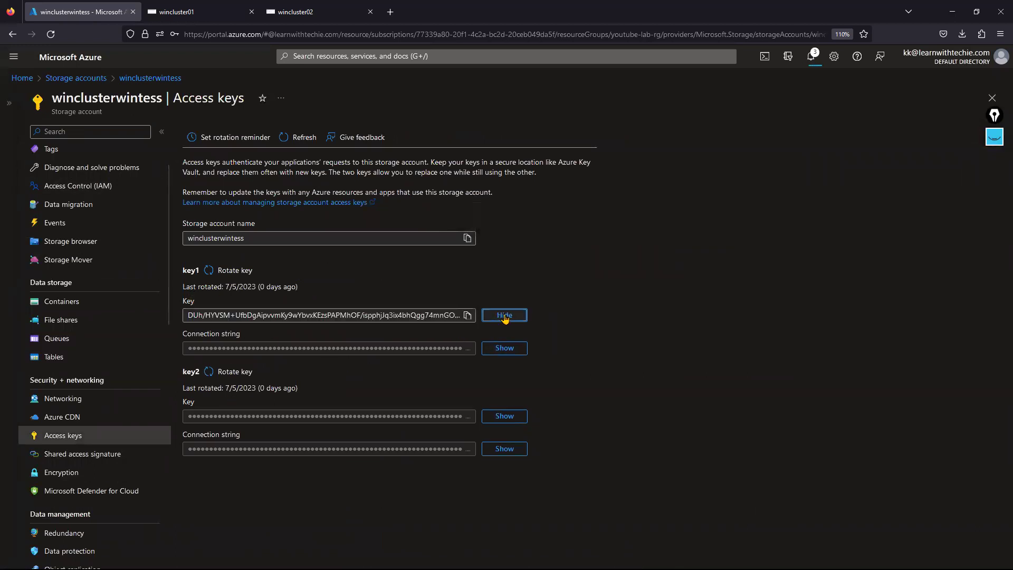
{"action": "left_click", "coordinate": [467, 315]}
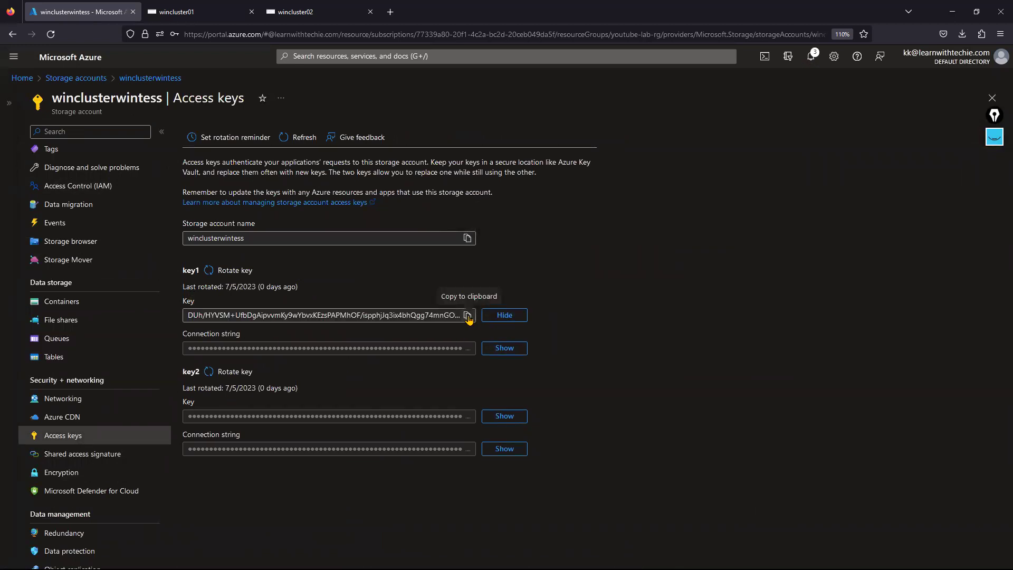
{"action": "left_click", "coordinate": [180, 12]}
{"action": "left_click", "coordinate": [291, 16]}
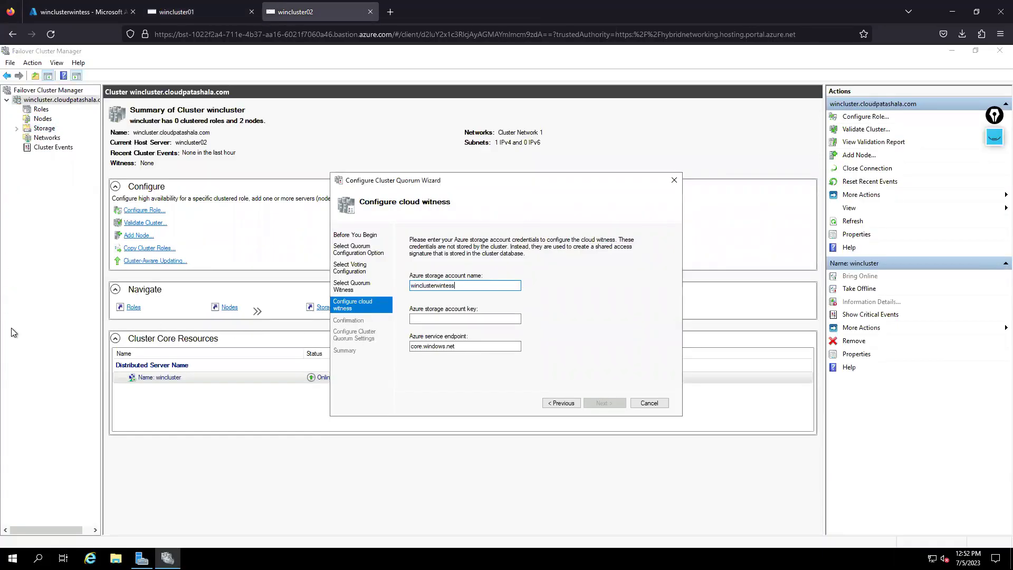
{"action": "left_click", "coordinate": [417, 318]}
{"action": "key", "text": "ctrl+v"}
{"action": "left_click_drag", "start_coordinate": [462, 321], "coordinate": [399, 323]}
{"action": "key", "text": "BackSpace"}
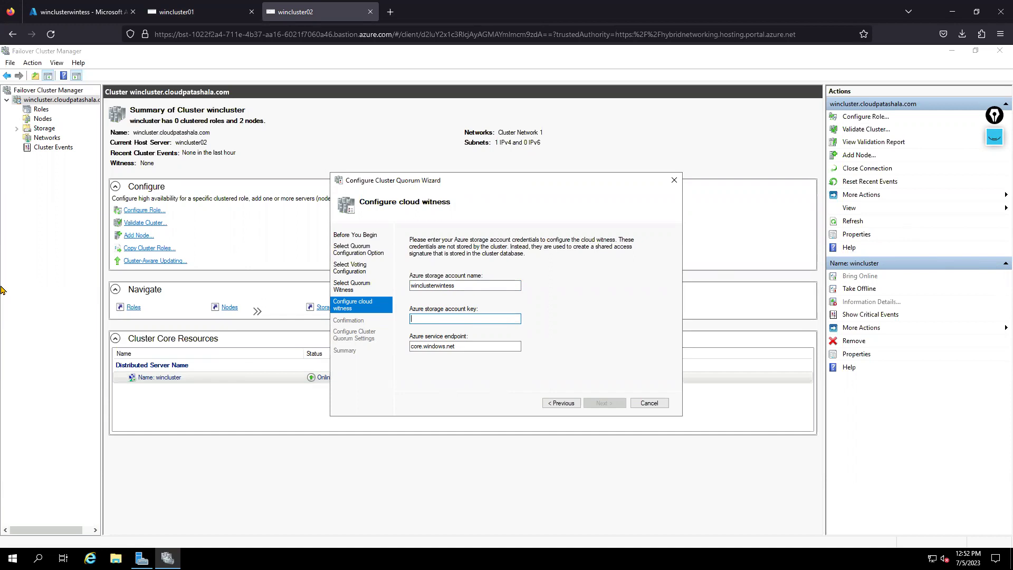
Retry pasting into the account key field, then clear the mistakenly pasted account name.
{"action": "right_click", "coordinate": [416, 318]}
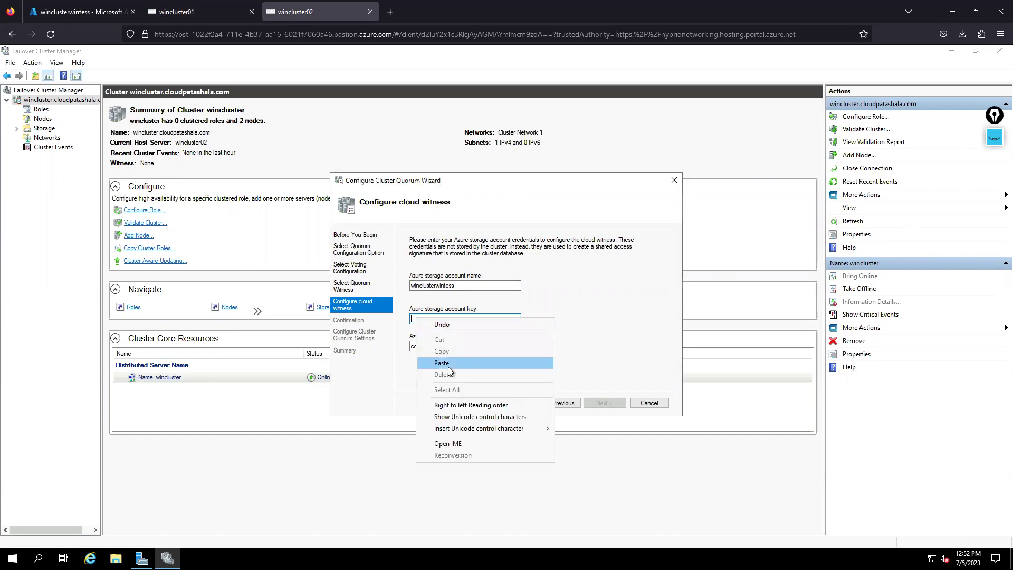
{"action": "left_click", "coordinate": [448, 365]}
{"action": "left_click_drag", "start_coordinate": [458, 319], "coordinate": [397, 320]}
{"action": "key", "text": "BackSpace"}
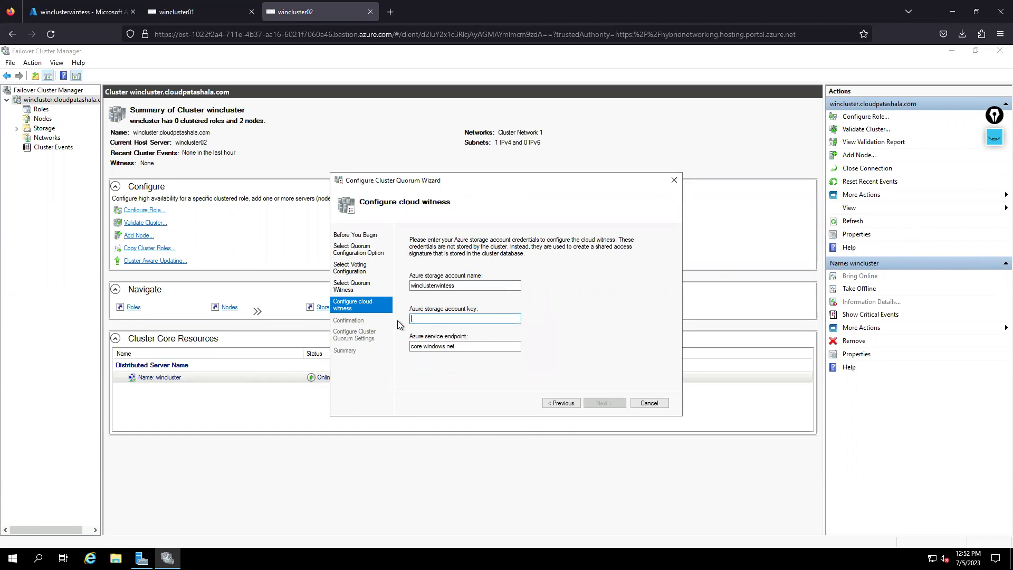
{"action": "left_click", "coordinate": [234, 6]}
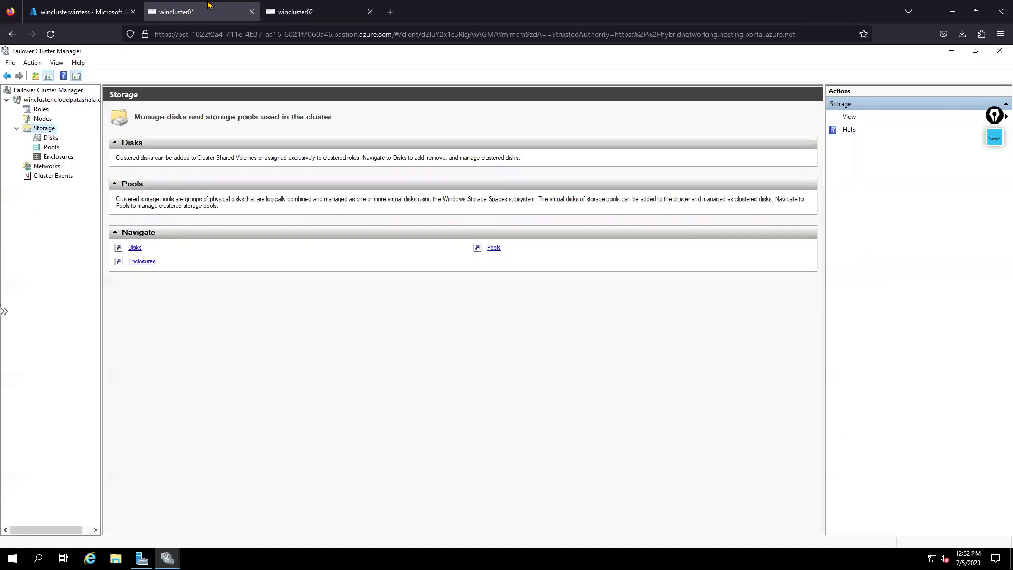
Copy the winclusterwintess account name and paste it into a new local Notepad note.
{"action": "left_click", "coordinate": [3, 315]}
{"action": "left_click", "coordinate": [79, 11]}
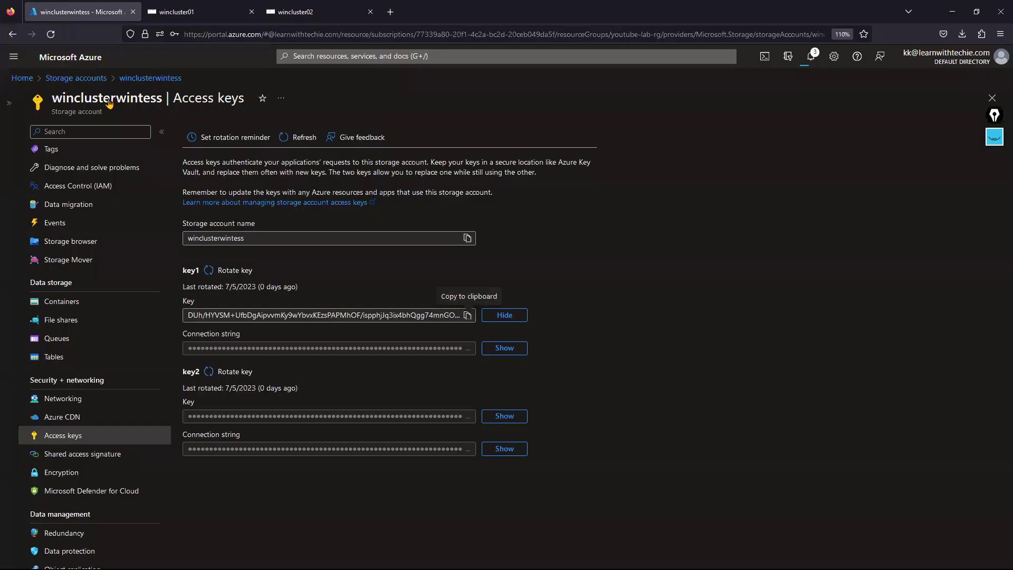
{"action": "left_click", "coordinate": [253, 242]}
{"action": "key", "text": "ctrl+a"}
{"action": "left_click", "coordinate": [236, 239]}
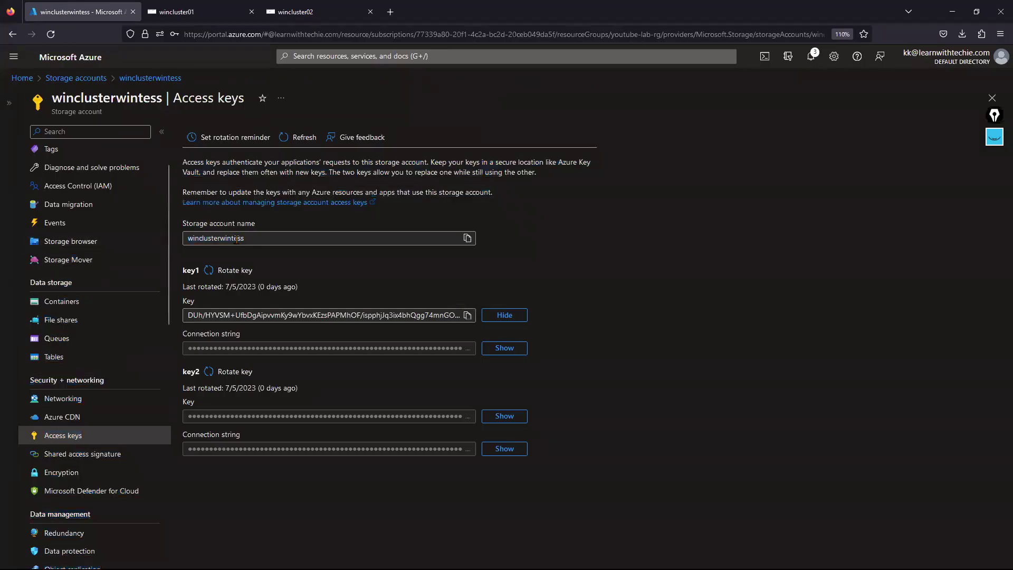
{"action": "left_click", "coordinate": [467, 238]}
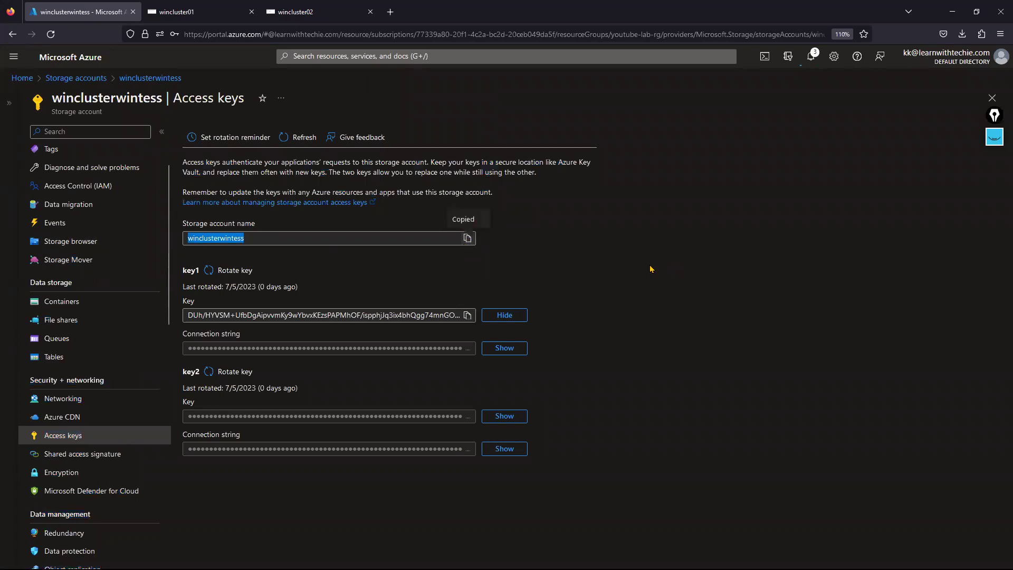
{"action": "key", "text": "super+r"}
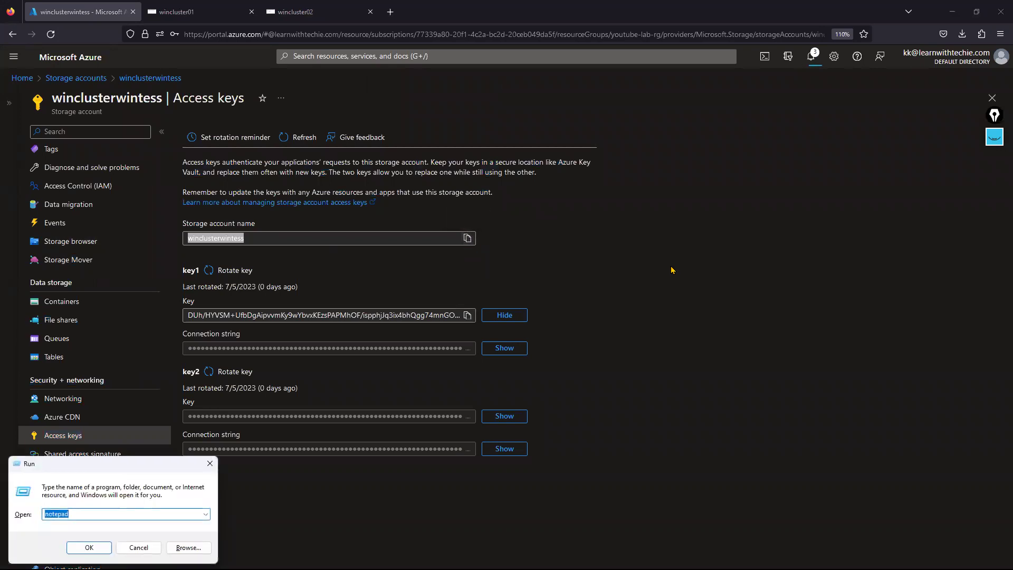
{"action": "key", "text": "Return"}
{"action": "key", "text": "ctrl+v"}
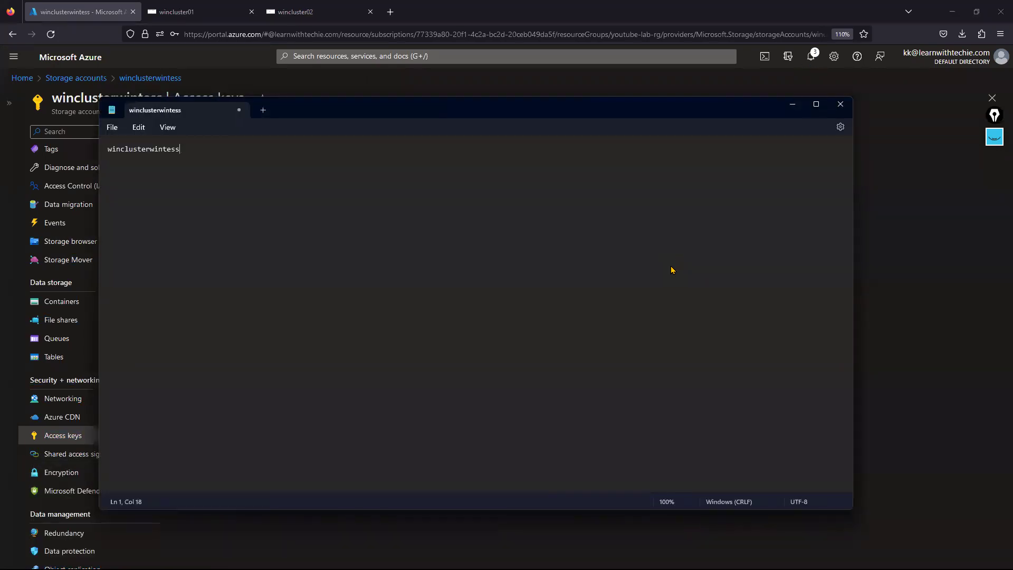
Copy the key1 access key and add it on the note's second line.
{"action": "key", "text": "alt+Tab"}
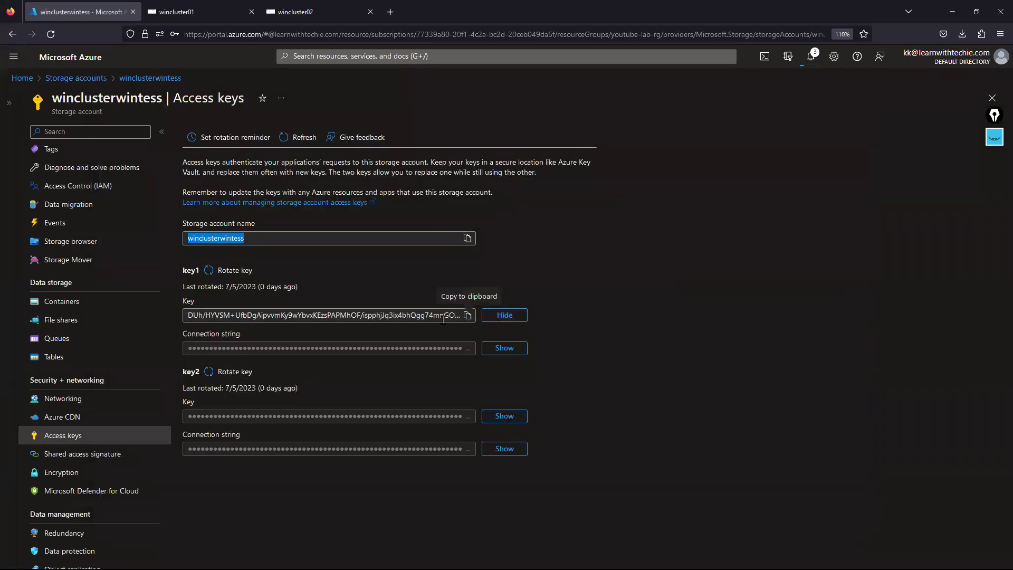
{"action": "left_click", "coordinate": [466, 316]}
{"action": "key", "text": "alt+Tab"}
{"action": "key", "text": "Return"}
{"action": "key", "text": "ctrl+v"}
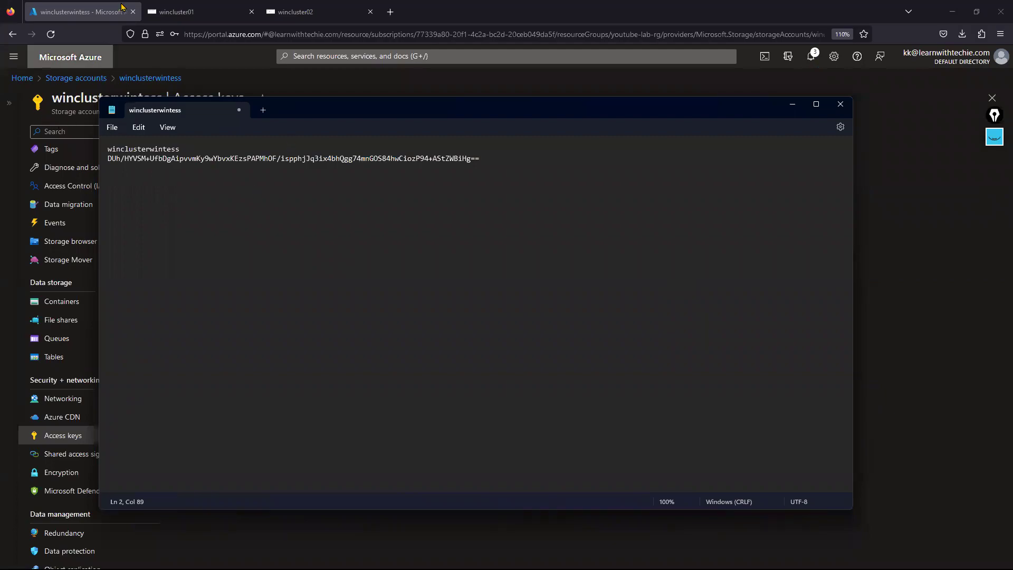
Paste the account name and key into the wincluster01 remote clipboard and collapse the panel.
{"action": "left_click", "coordinate": [176, 11]}
{"action": "left_click", "coordinate": [28, 298]}
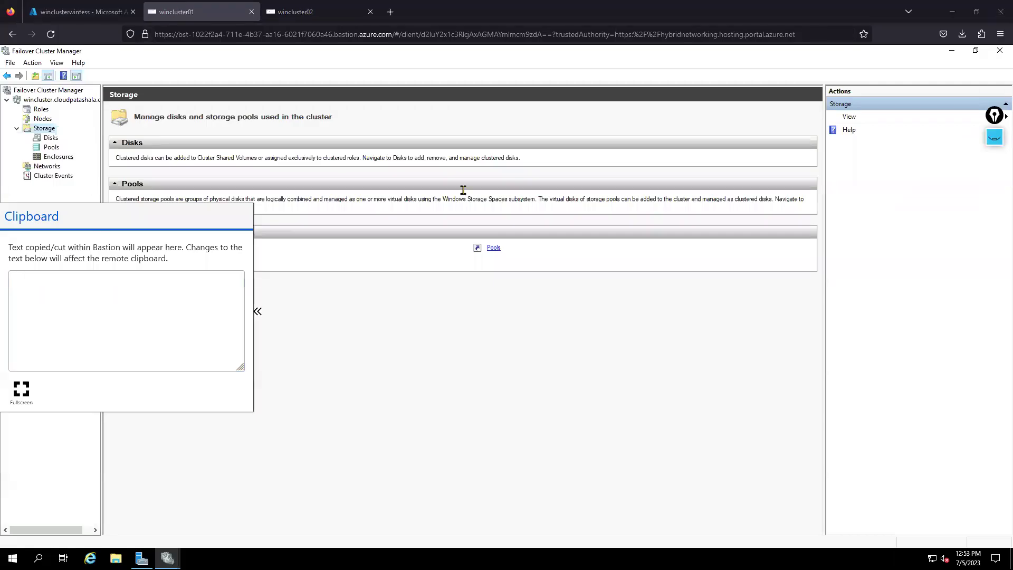
{"action": "key", "text": "alt+Tab"}
{"action": "left_click_drag", "start_coordinate": [480, 159], "coordinate": [107, 146]}
{"action": "key", "text": "ctrl+c"}
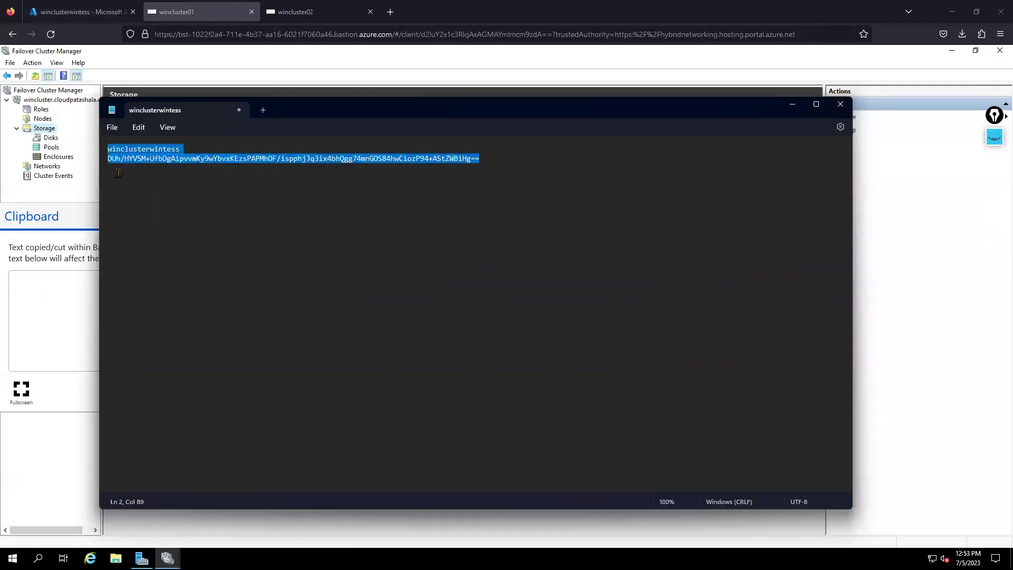
{"action": "left_click", "coordinate": [30, 288]}
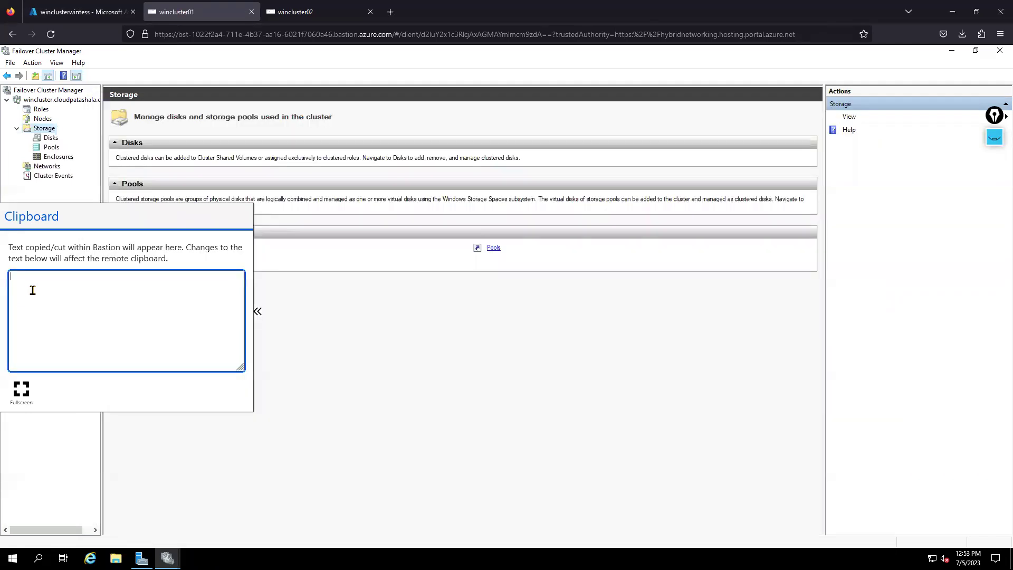
{"action": "key", "text": "ctrl+v"}
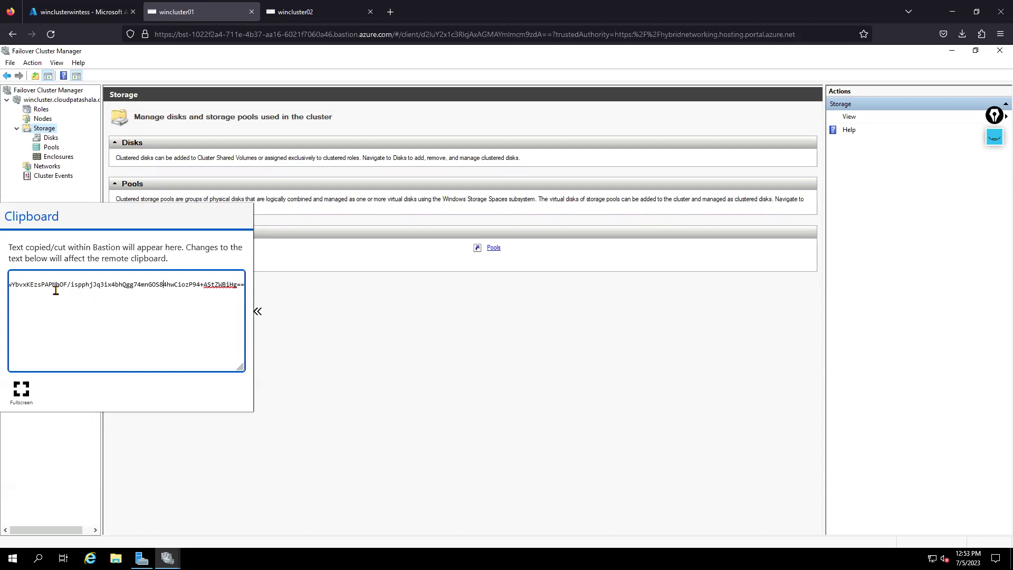
{"action": "key", "text": "ctrl+Home"}
{"action": "type", "text": "winclusterwintess"}
{"action": "key", "text": "Return"}
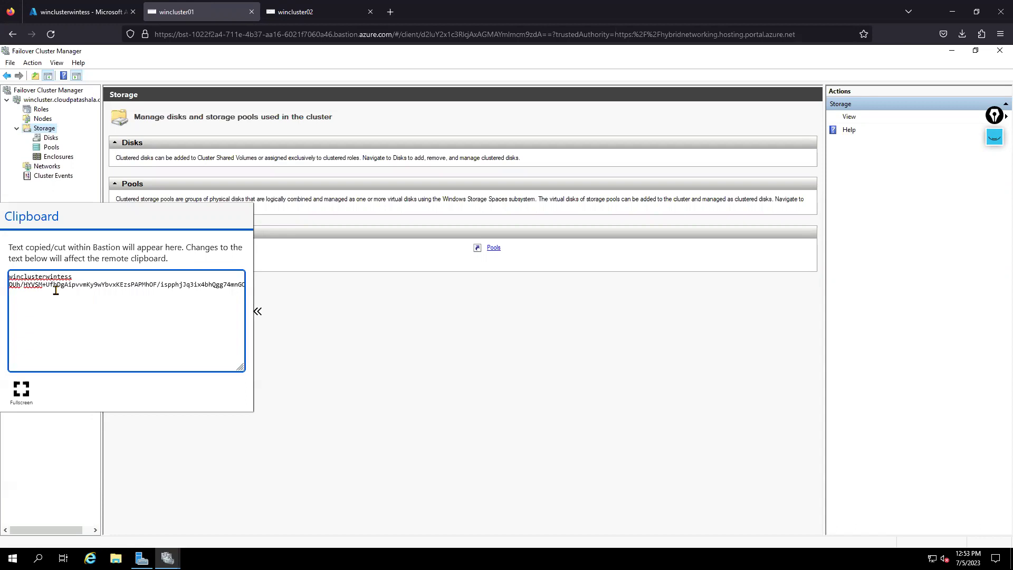
{"action": "left_click", "coordinate": [258, 312]}
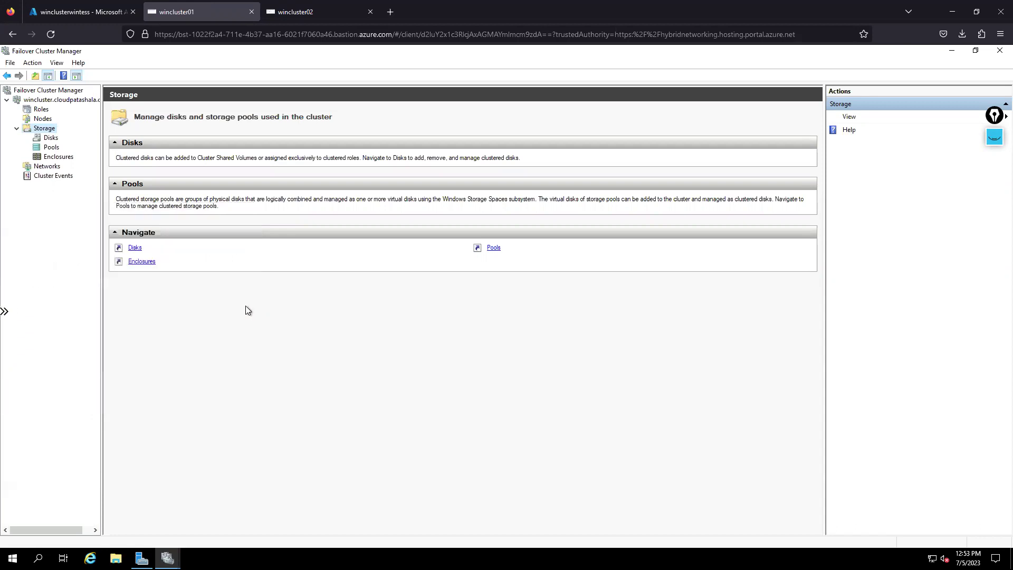
{"action": "left_click", "coordinate": [40, 101]}
Run Configure Cluster Quorum Settings with Advanced configuration, all nodes voting, and a cloud witness.
{"action": "right_click", "coordinate": [41, 102]}
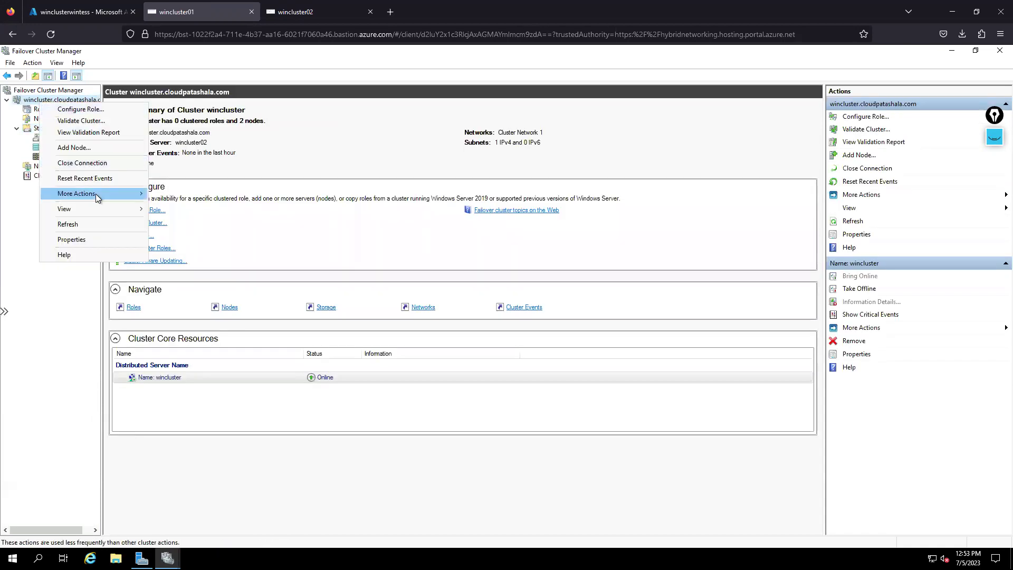
{"action": "mouse_move", "coordinate": [139, 197]}
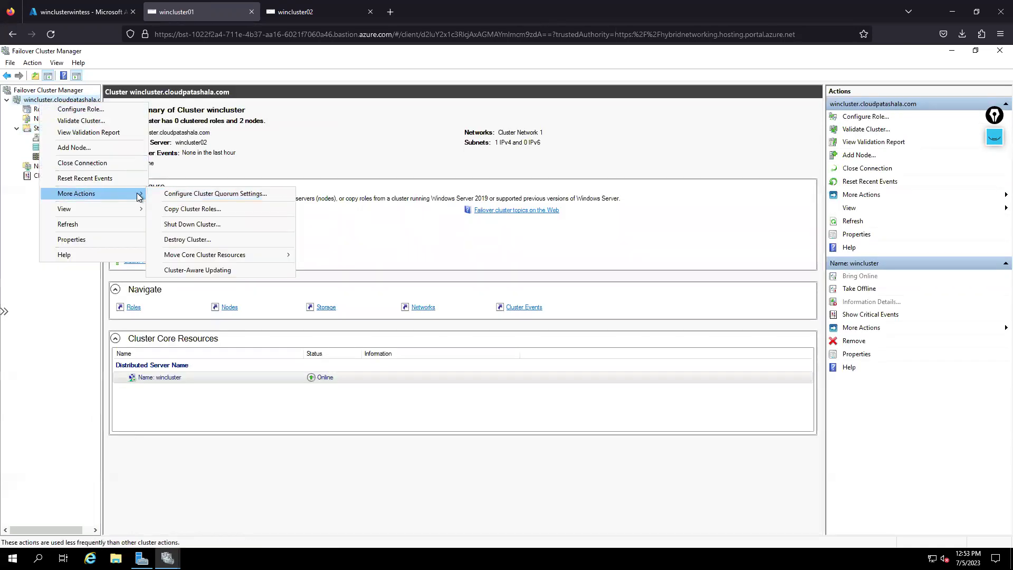
{"action": "left_click", "coordinate": [191, 197]}
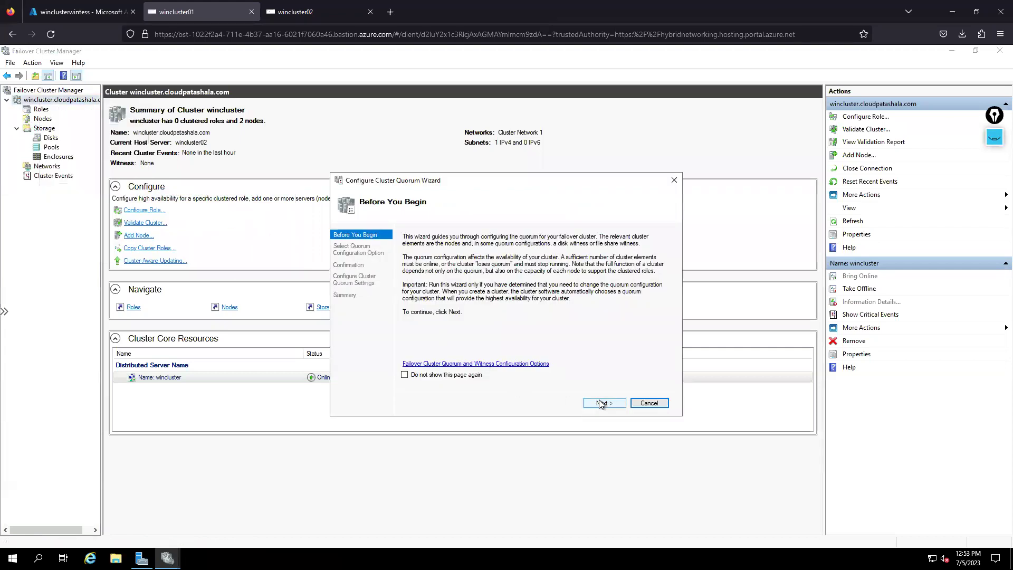
{"action": "left_click", "coordinate": [600, 405]}
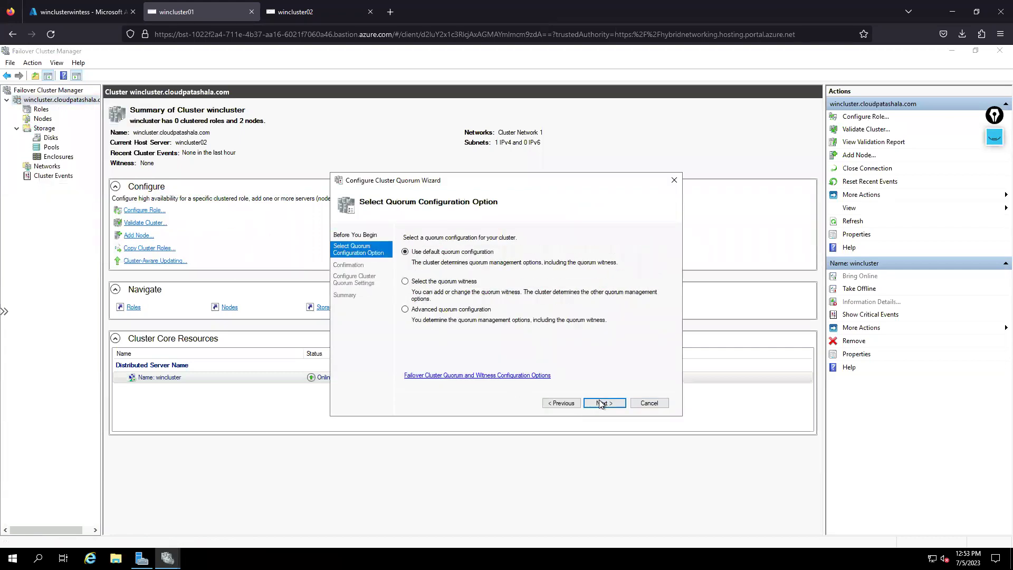
{"action": "left_click", "coordinate": [406, 309]}
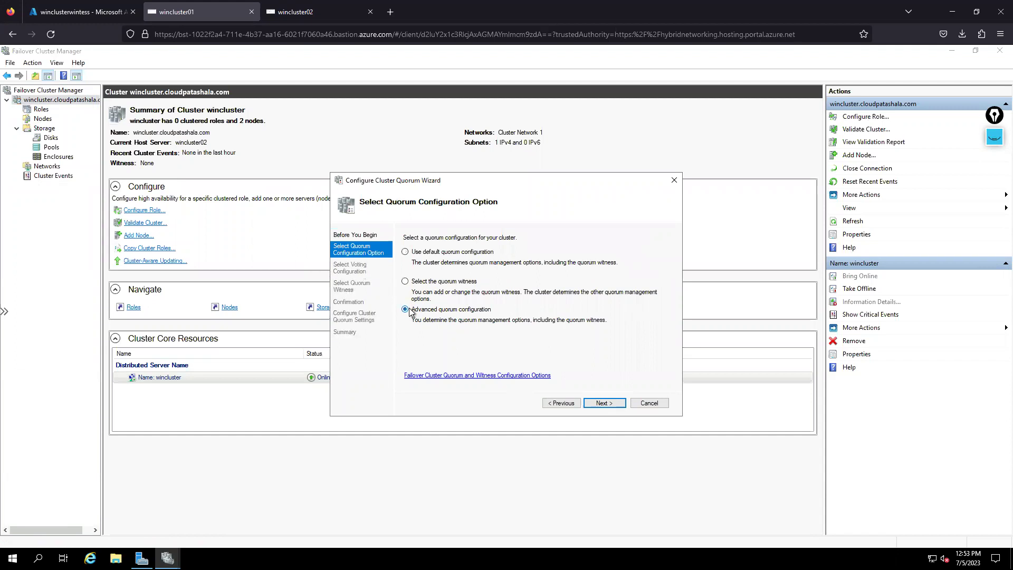
{"action": "left_click", "coordinate": [599, 403]}
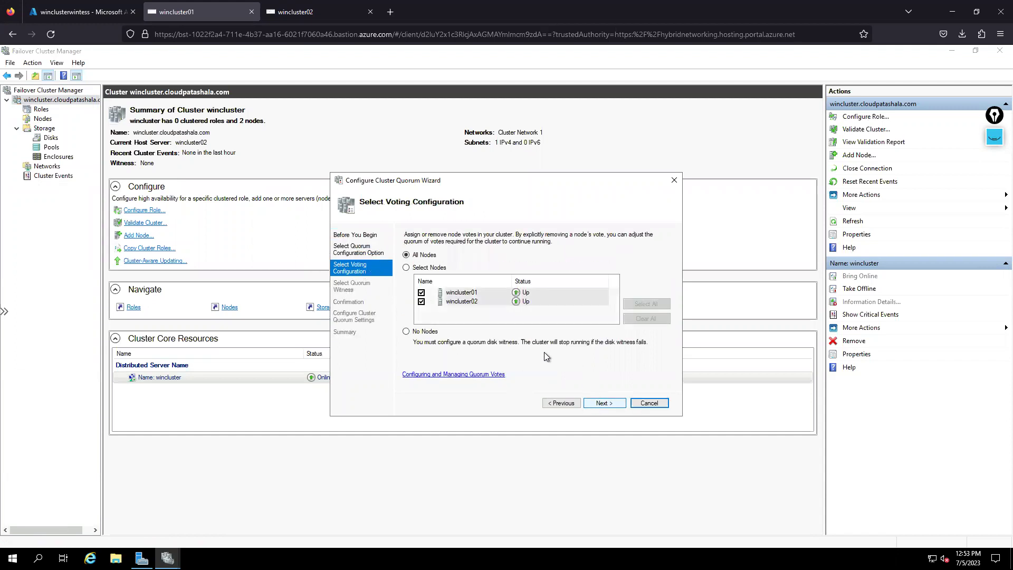
{"action": "left_click", "coordinate": [611, 404]}
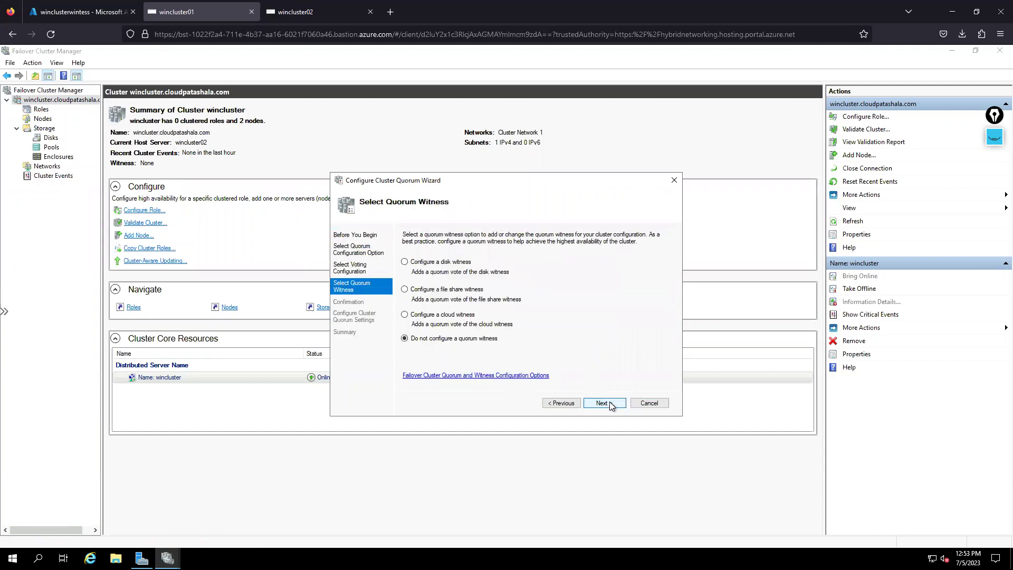
{"action": "left_click", "coordinate": [405, 315]}
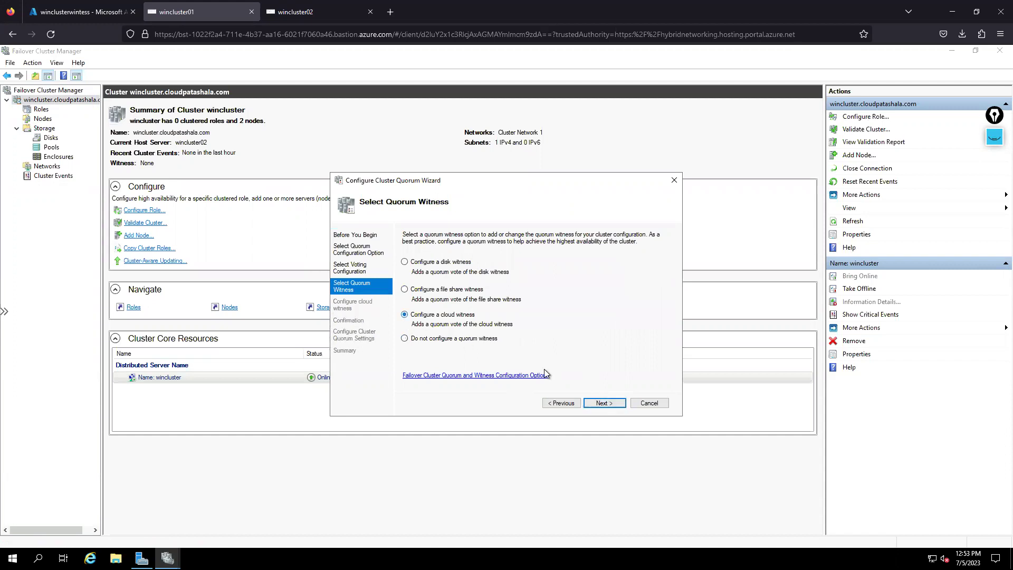
{"action": "left_click", "coordinate": [596, 404]}
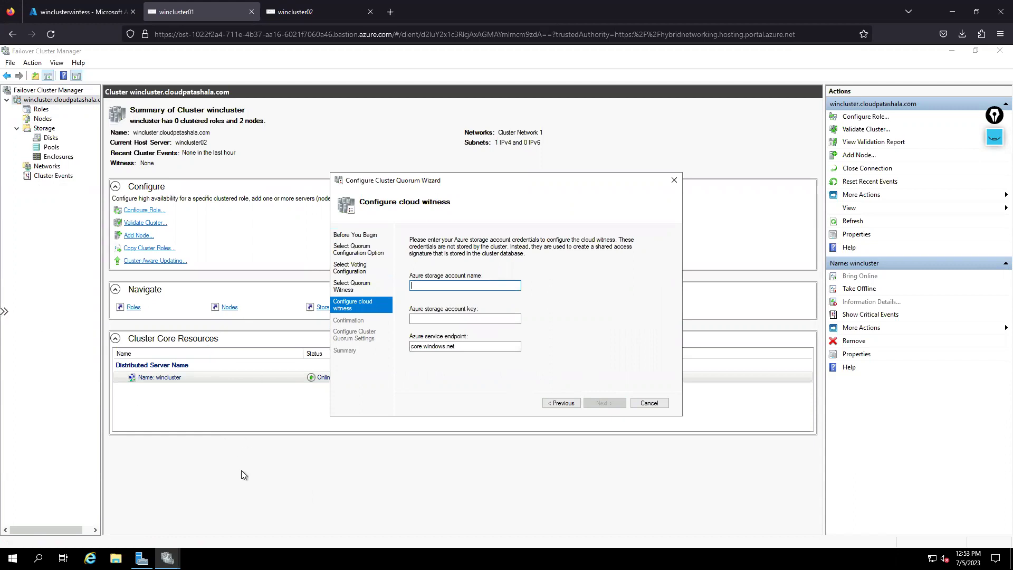
{"action": "key", "text": "super"}
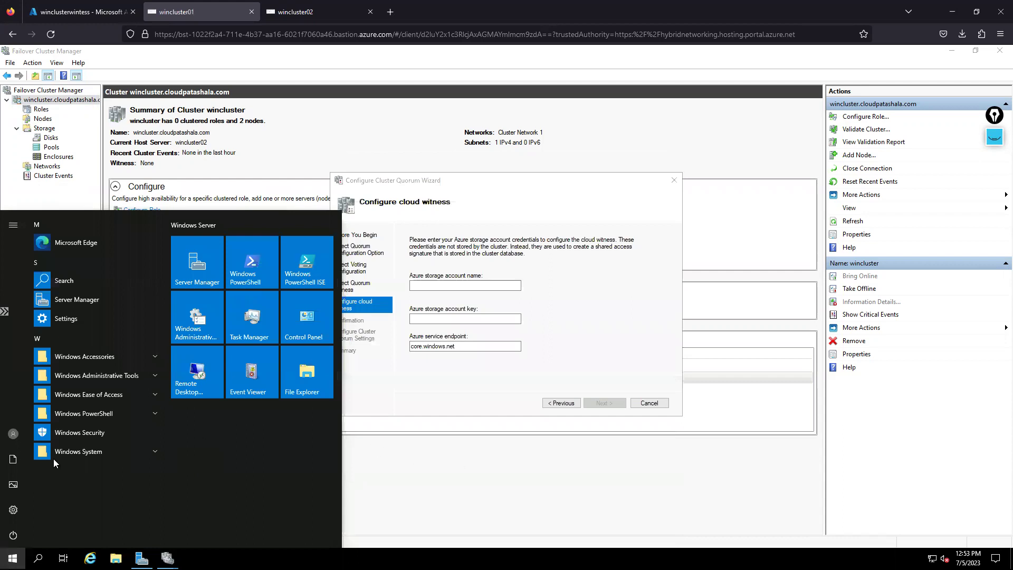
Open Notepad on wincluster01, paste the account name and key, and select line 1.
{"action": "left_click", "coordinate": [38, 558]}
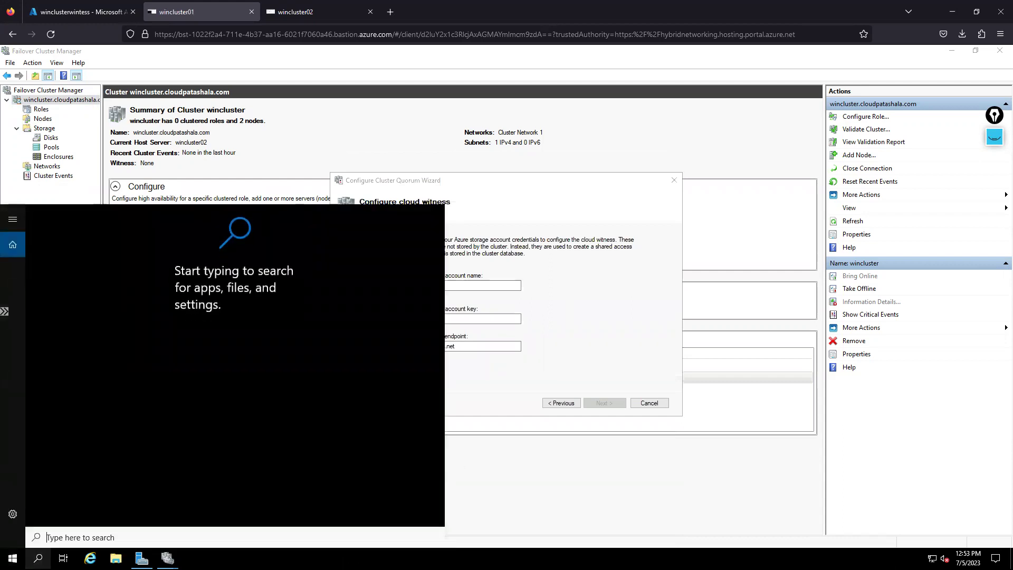
{"action": "type", "text": "notepad"}
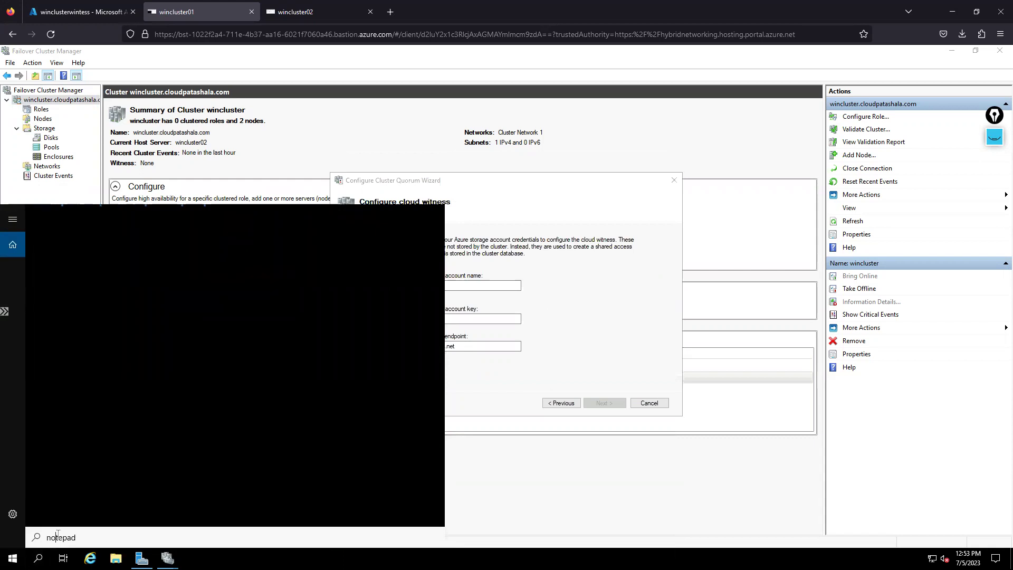
{"action": "key", "text": "Return"}
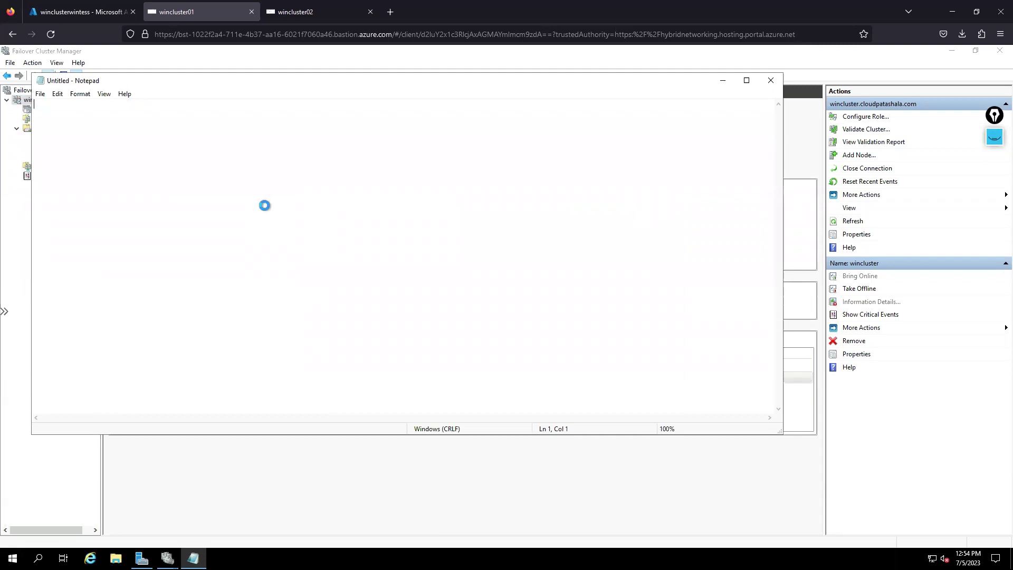
{"action": "key", "text": "ctrl+v"}
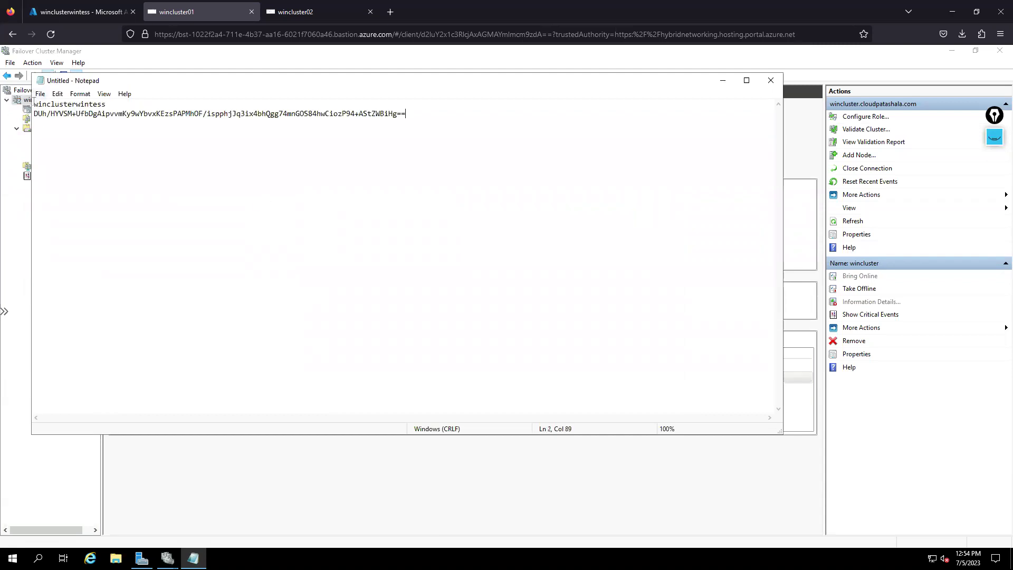
{"action": "left_click_drag", "start_coordinate": [34, 104], "coordinate": [108, 104]}
{"action": "key", "text": "ctrl+c"}
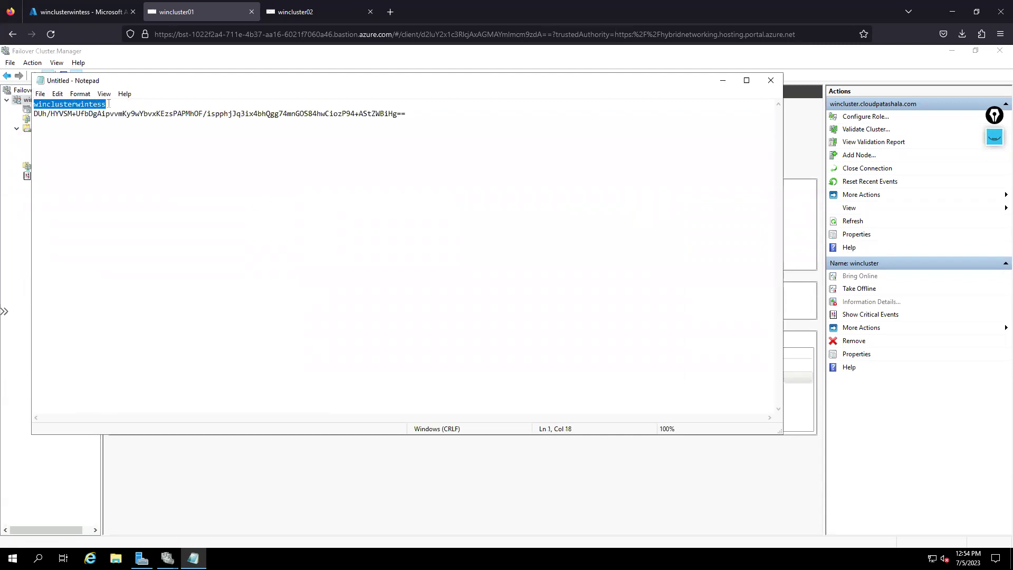
Fill in the witness account name and paste line 2 of the note as the account key.
{"action": "left_click", "coordinate": [724, 80]}
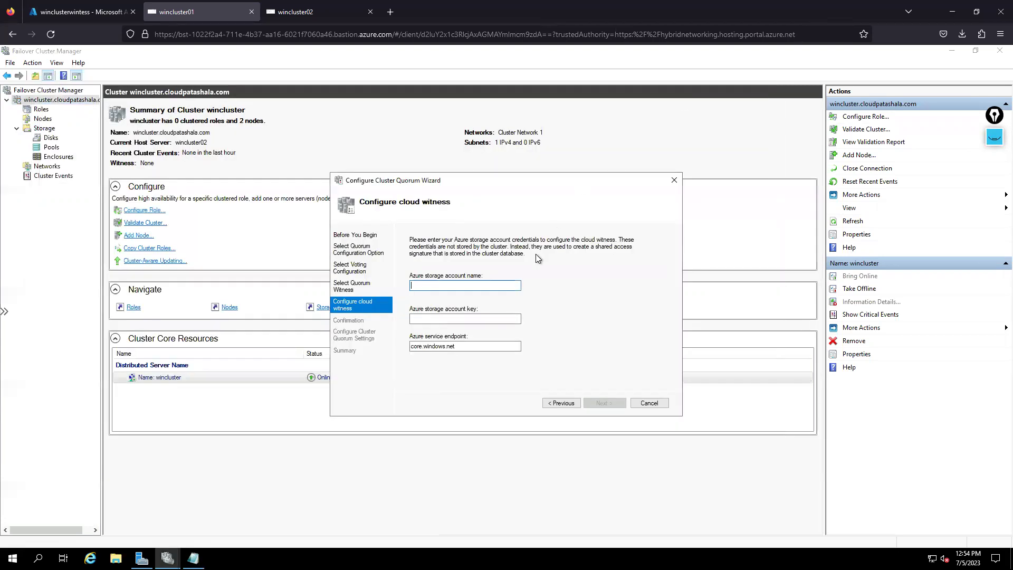
{"action": "key", "text": "ctrl+v"}
{"action": "key", "text": "alt+Tab"}
{"action": "left_click", "coordinate": [158, 158]}
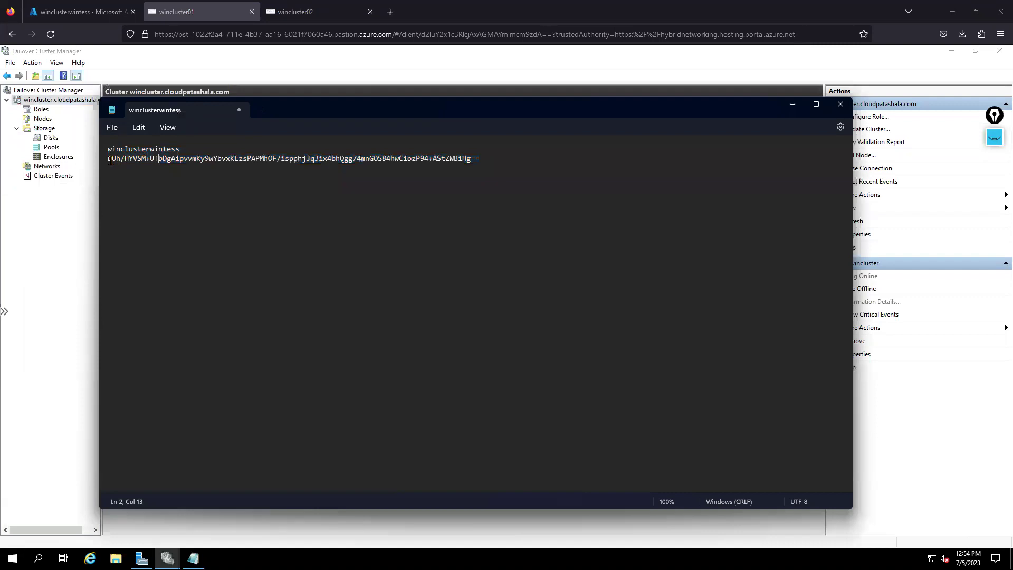
{"action": "left_click_drag", "start_coordinate": [108, 159], "coordinate": [486, 168]}
{"action": "key", "text": "ctrl+c"}
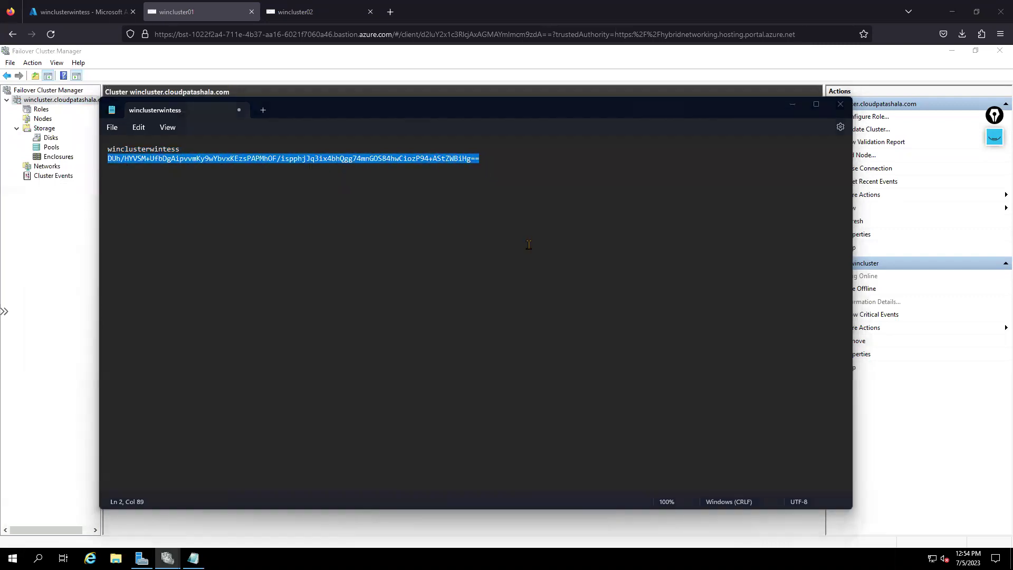
{"action": "key", "text": "alt+Tab"}
{"action": "left_click", "coordinate": [430, 316]}
{"action": "key", "text": "ctrl+v"}
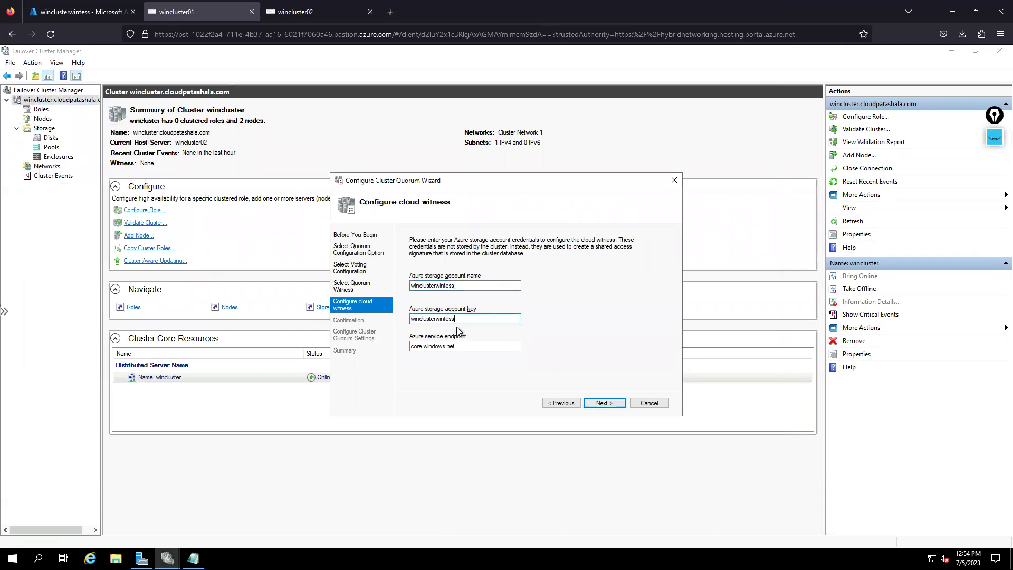
Recopy the access key from Notepad and paste it over the wrong account key value.
{"action": "key", "text": "alt+Tab"}
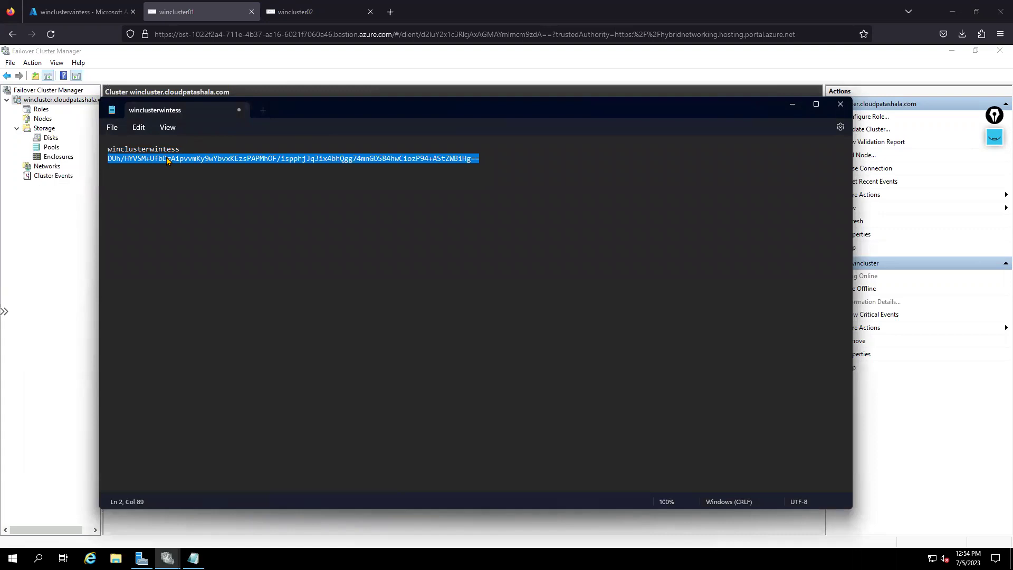
{"action": "right_click", "coordinate": [168, 160]}
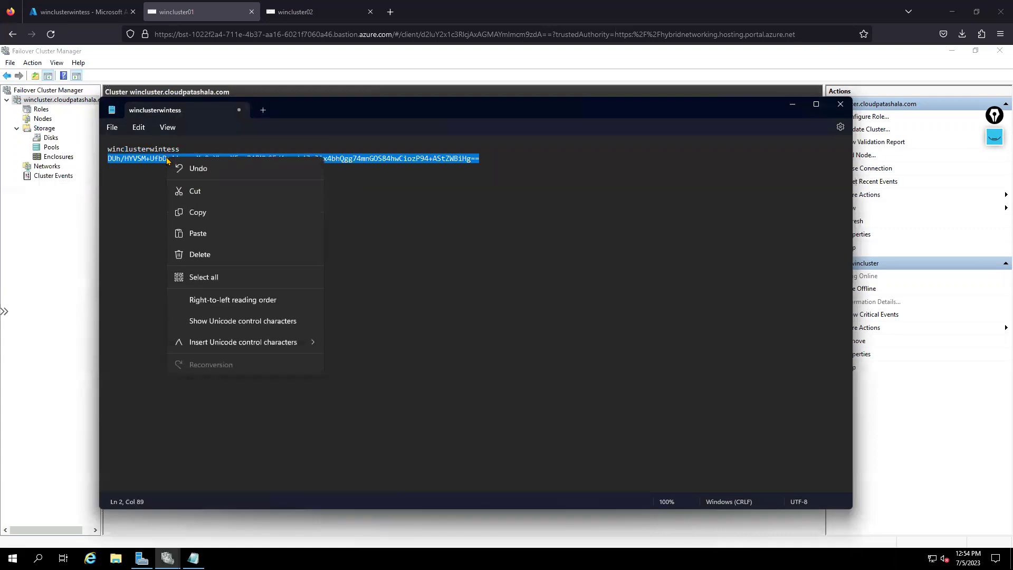
{"action": "left_click", "coordinate": [199, 212]}
{"action": "left_click", "coordinate": [792, 104]}
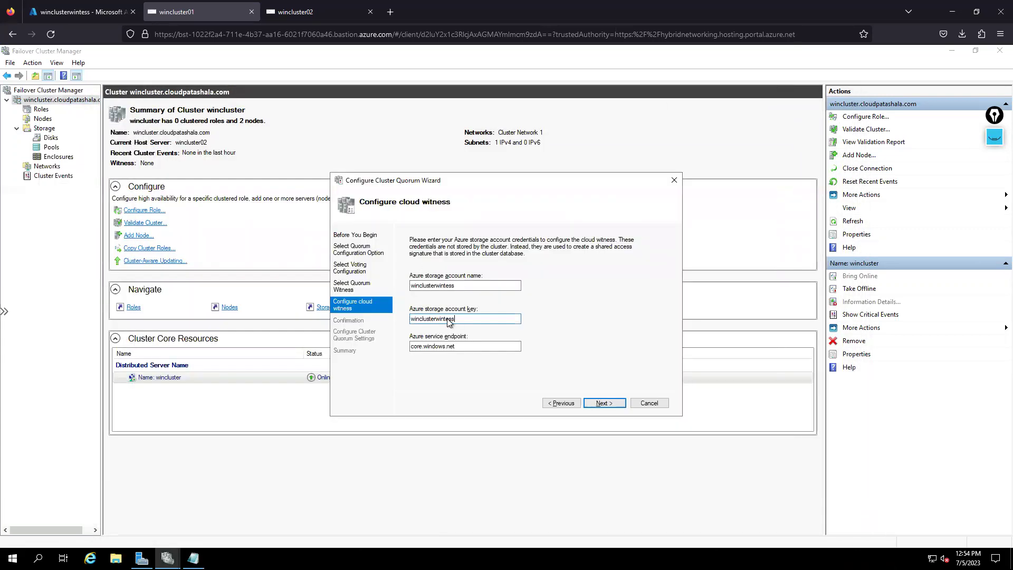
{"action": "left_click_drag", "start_coordinate": [453, 319], "coordinate": [388, 320]}
{"action": "key", "text": "ctrl+v"}
Copy the full access key from line 2, replace the key field with it, and reach Confirmation.
{"action": "left_click", "coordinate": [193, 558]}
{"action": "left_click_drag", "start_coordinate": [35, 114], "coordinate": [199, 113]}
{"action": "left_click_drag", "start_coordinate": [331, 119], "coordinate": [403, 114]}
{"action": "right_click", "coordinate": [392, 111]}
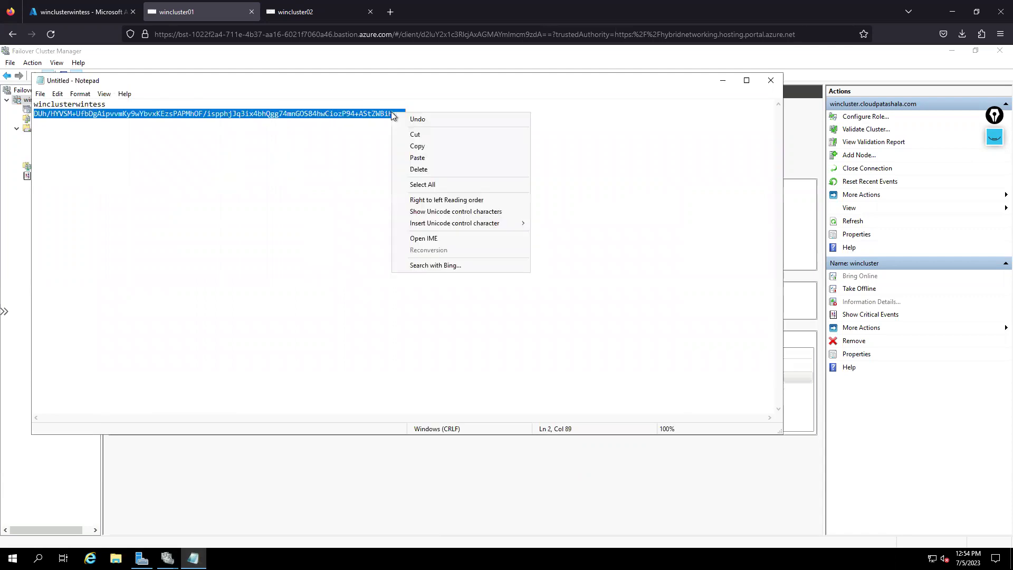
{"action": "left_click", "coordinate": [418, 146]}
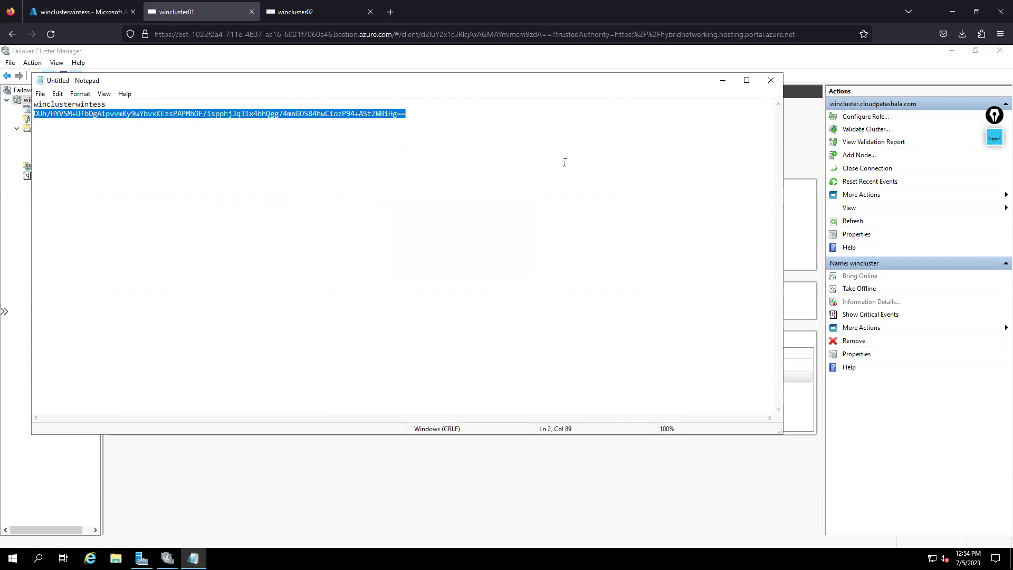
{"action": "left_click", "coordinate": [722, 81]}
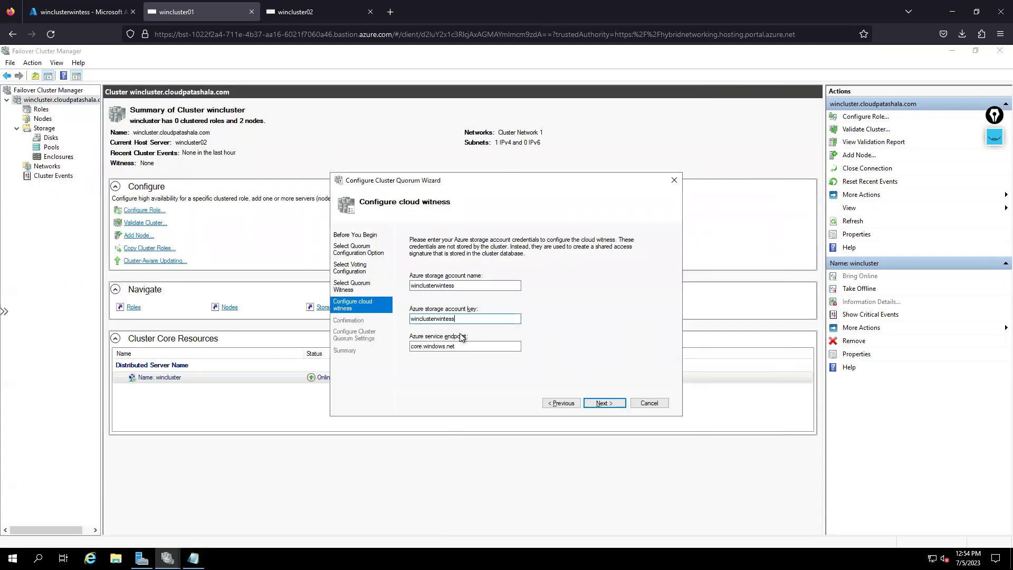
{"action": "left_click_drag", "start_coordinate": [455, 319], "coordinate": [381, 318]}
{"action": "key", "text": "ctrl+v"}
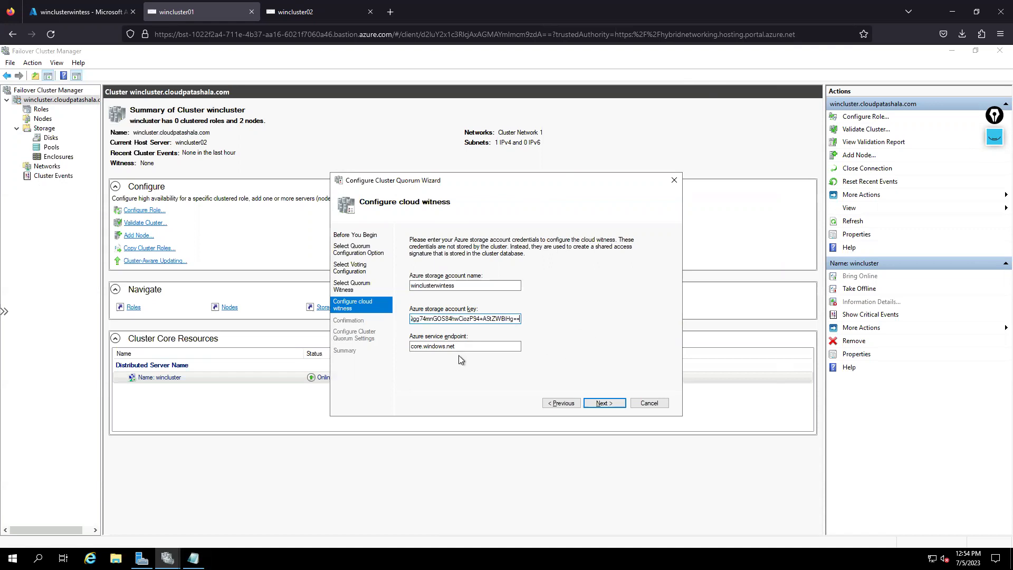
{"action": "left_click", "coordinate": [601, 404]}
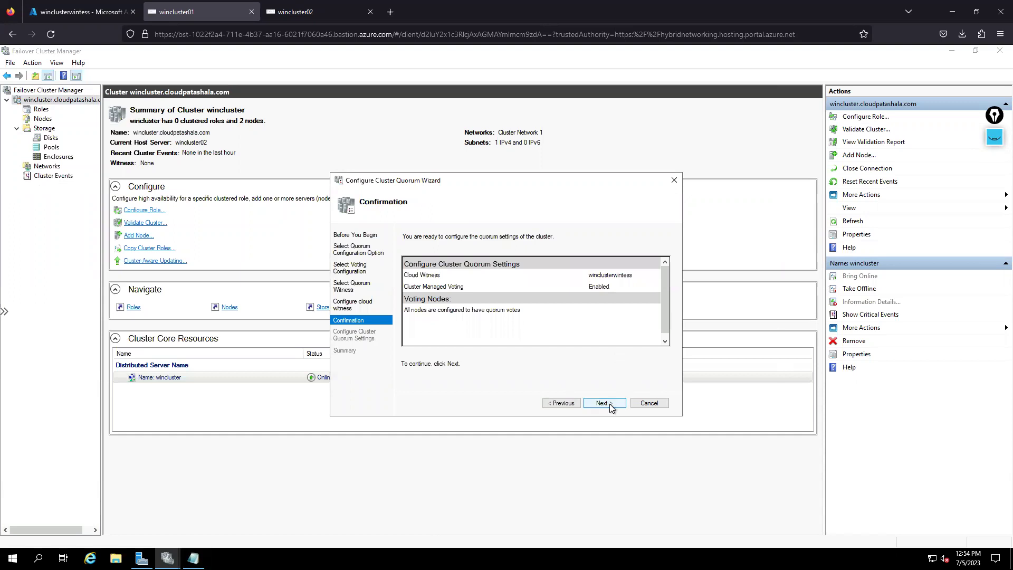
{"action": "left_click", "coordinate": [616, 403]}
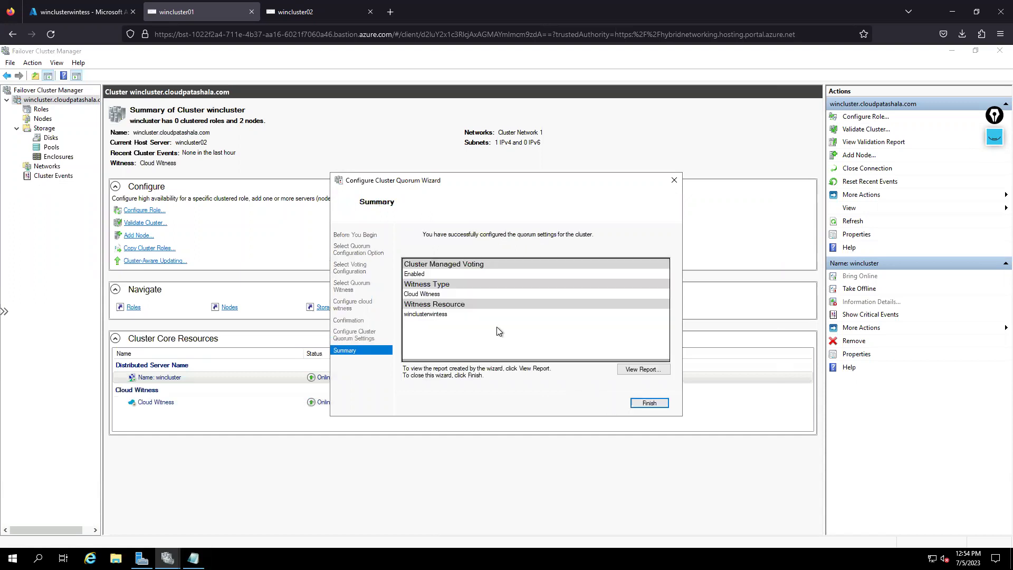
Close the finished quorum wizard, then review the cluster's Nodes and Roles lists.
{"action": "left_click", "coordinate": [658, 406]}
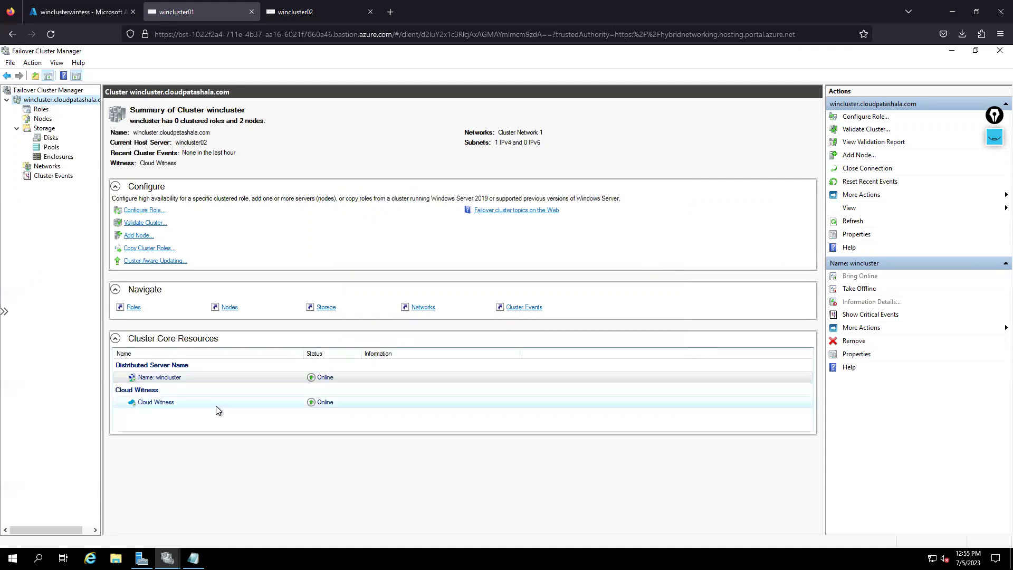
{"action": "left_click", "coordinate": [43, 119]}
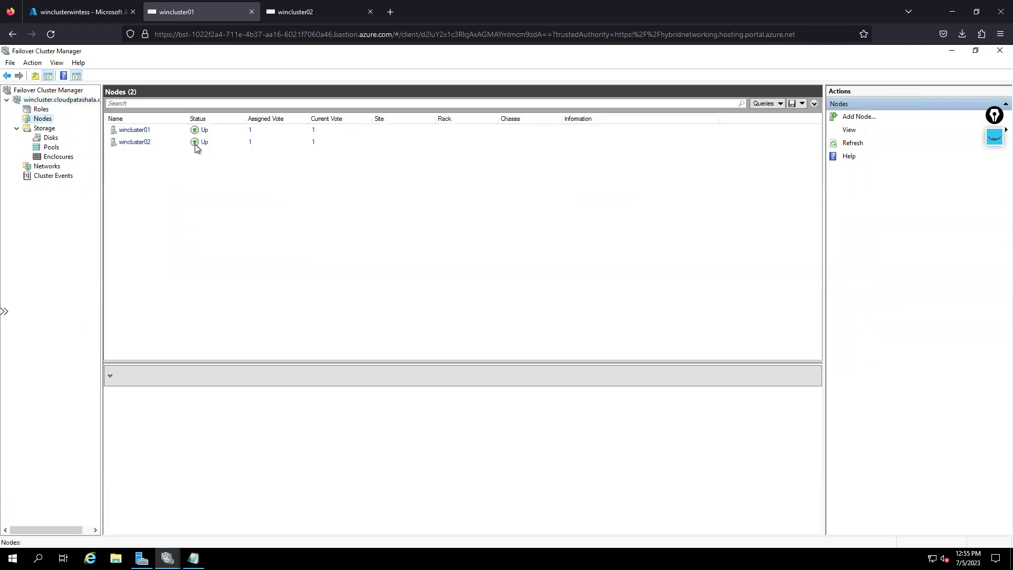
{"action": "left_click", "coordinate": [41, 109]}
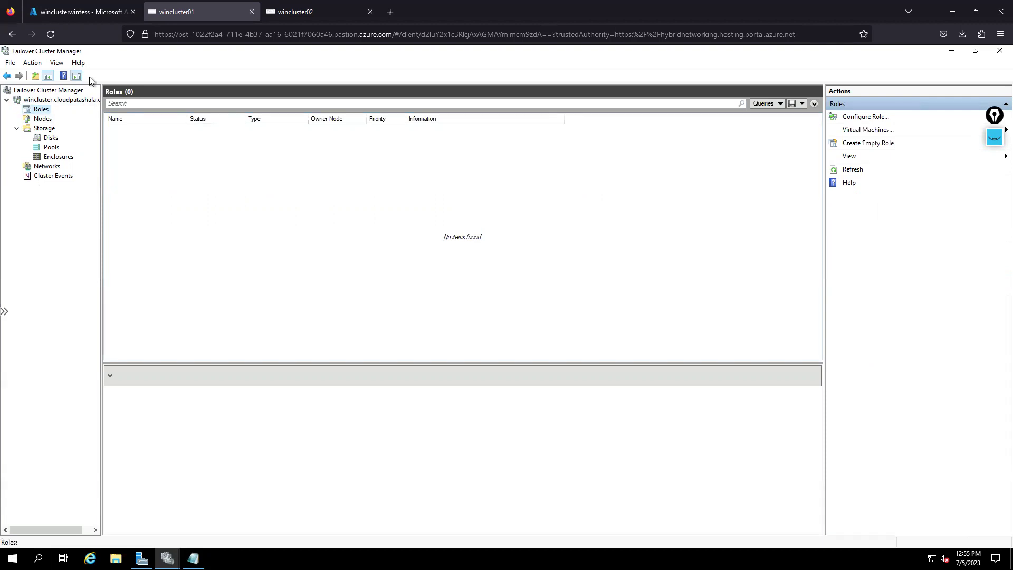
Find the Load balancers service through the search bar and start creating a new load balancer.
{"action": "left_click", "coordinate": [85, 5]}
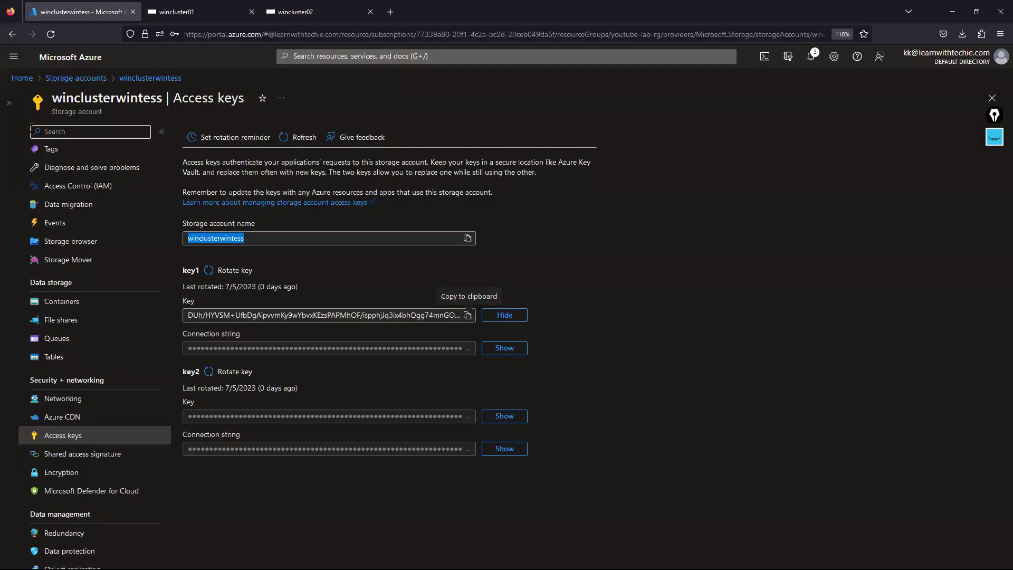
{"action": "left_click", "coordinate": [21, 79]}
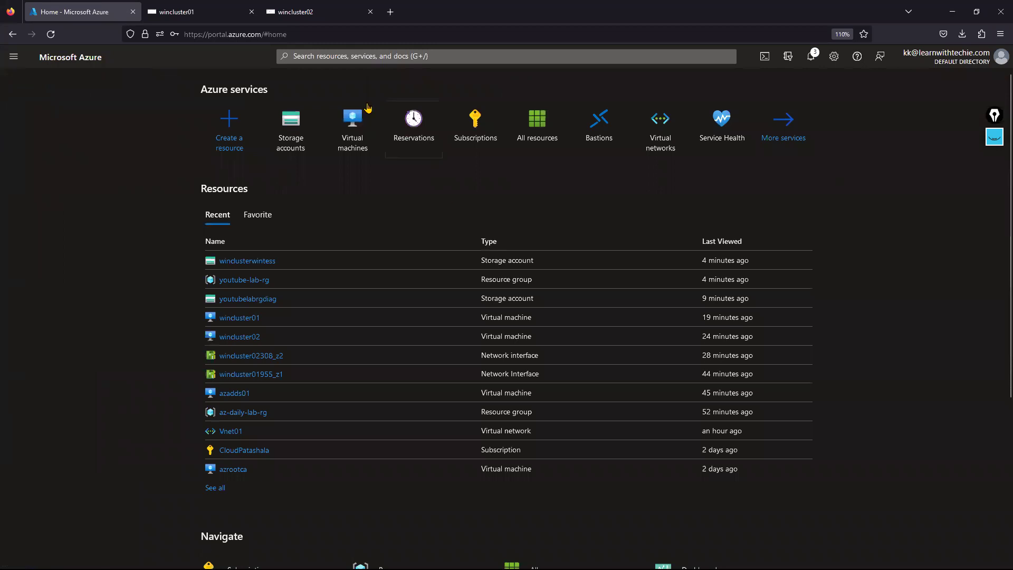
{"action": "left_click", "coordinate": [324, 57]}
{"action": "type", "text": "load"}
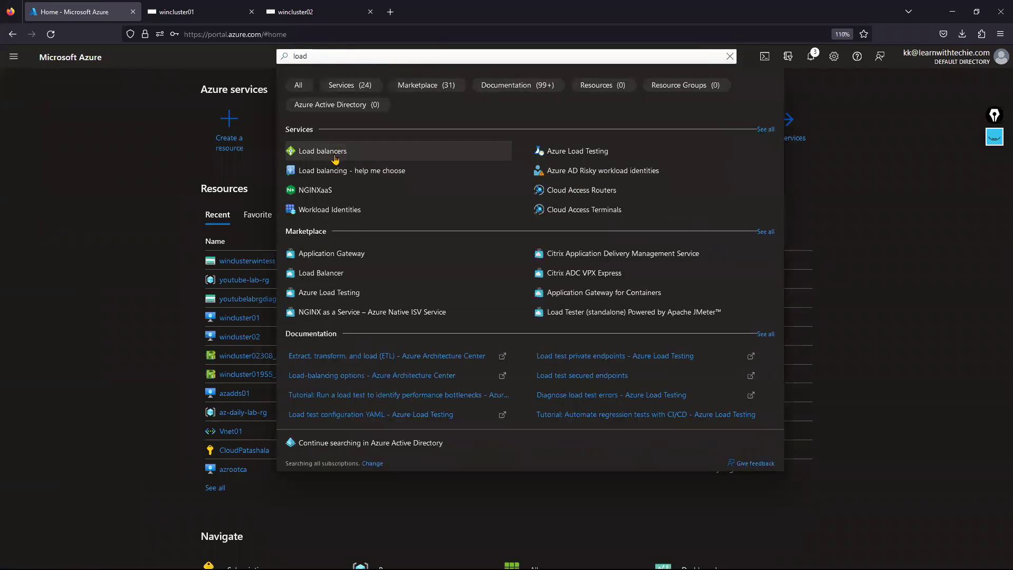
{"action": "left_click", "coordinate": [327, 152]}
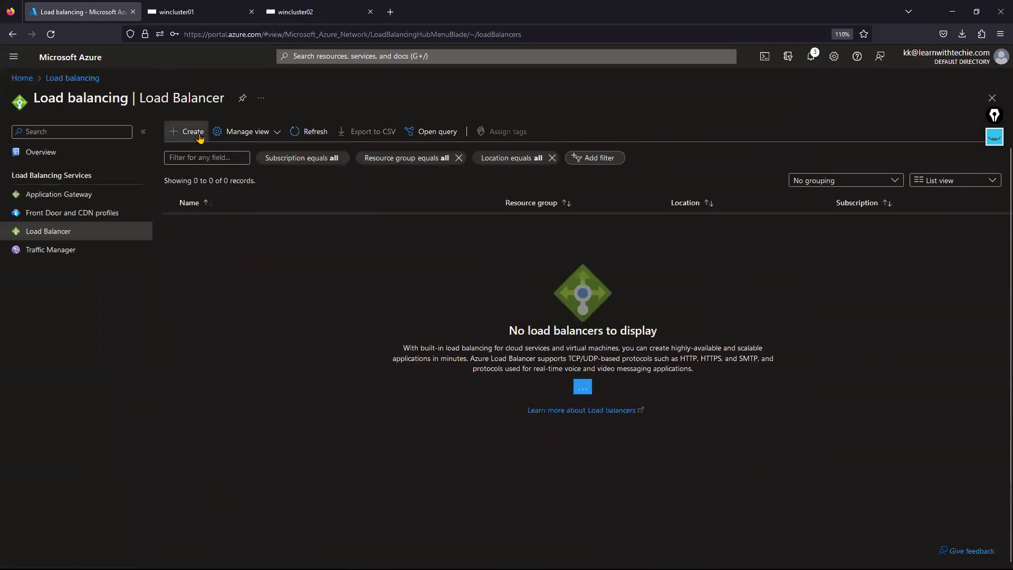
{"action": "left_click", "coordinate": [199, 137]}
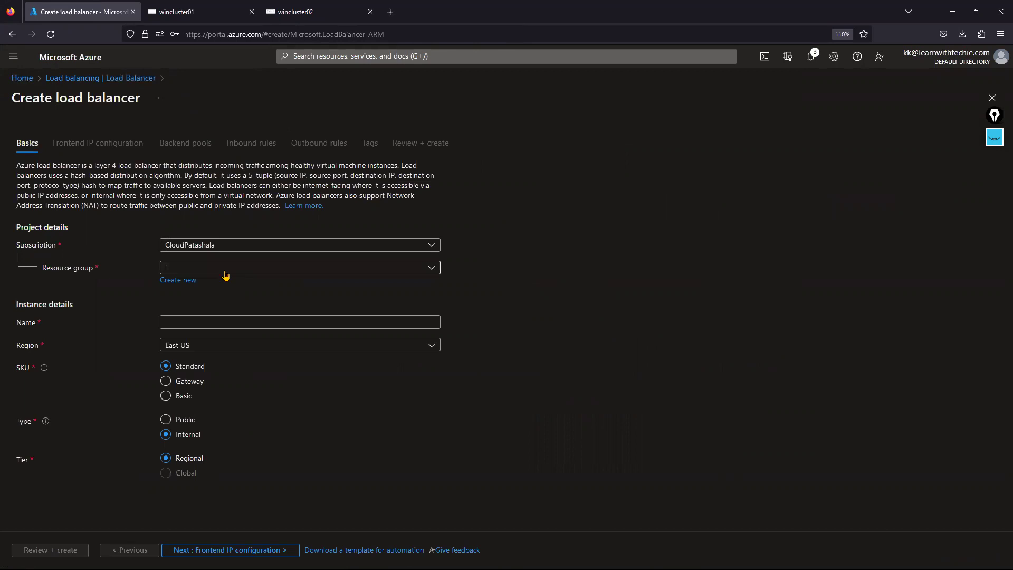
On Basics, set resource group youtube-lab-rg, name winclusterlb and region East US.
{"action": "left_click", "coordinate": [225, 273]}
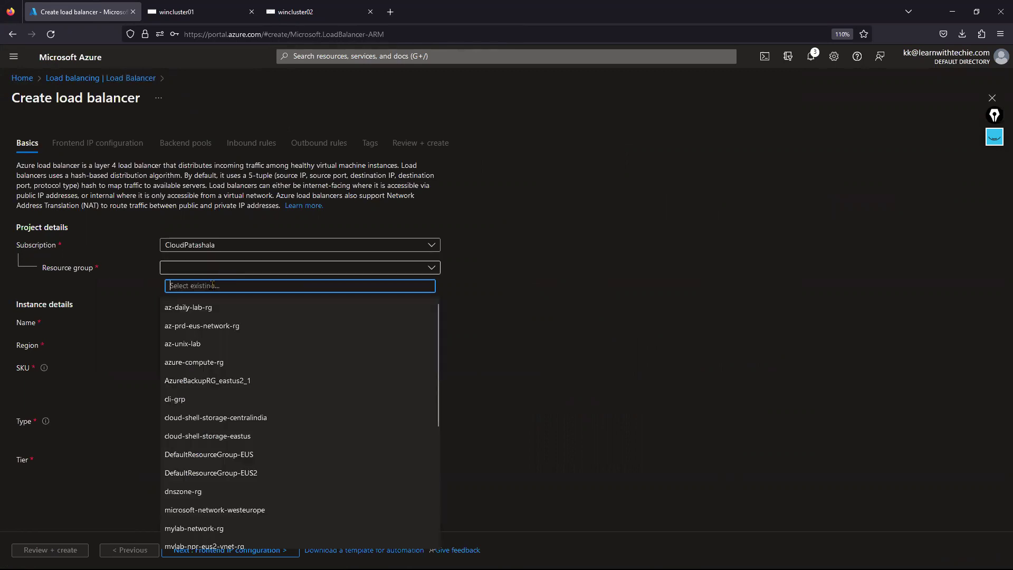
{"action": "left_click", "coordinate": [203, 309]}
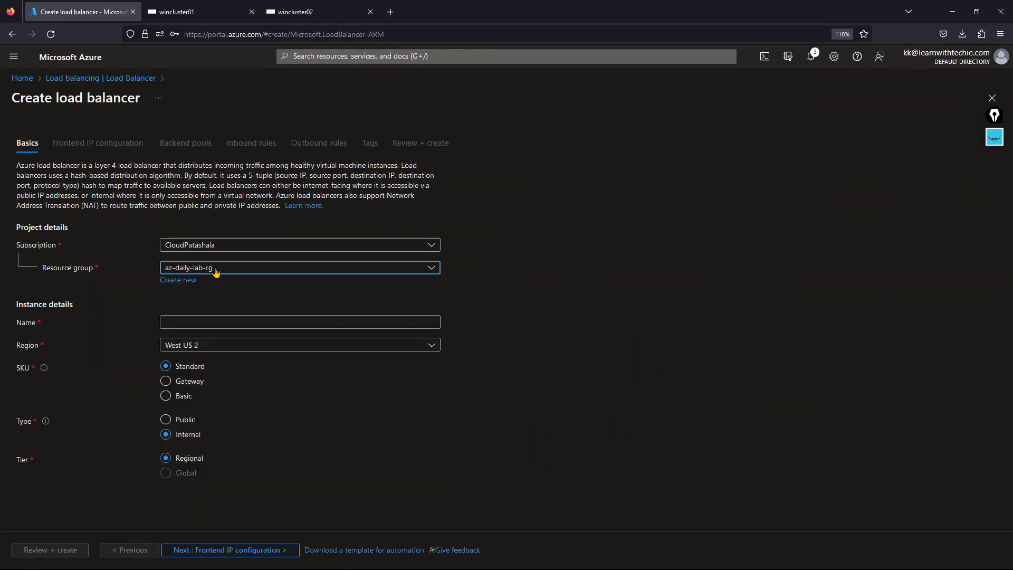
{"action": "left_click", "coordinate": [217, 270]}
{"action": "scroll", "coordinate": [301, 482], "scroll_direction": "down", "scroll_amount": 2}
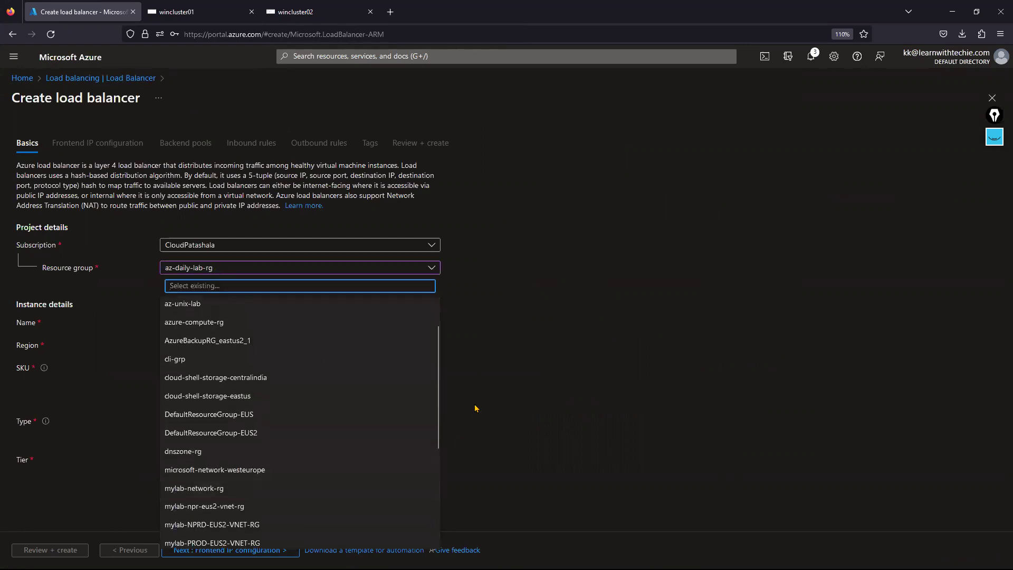
{"action": "scroll", "coordinate": [432, 517], "scroll_direction": "down", "scroll_amount": 5}
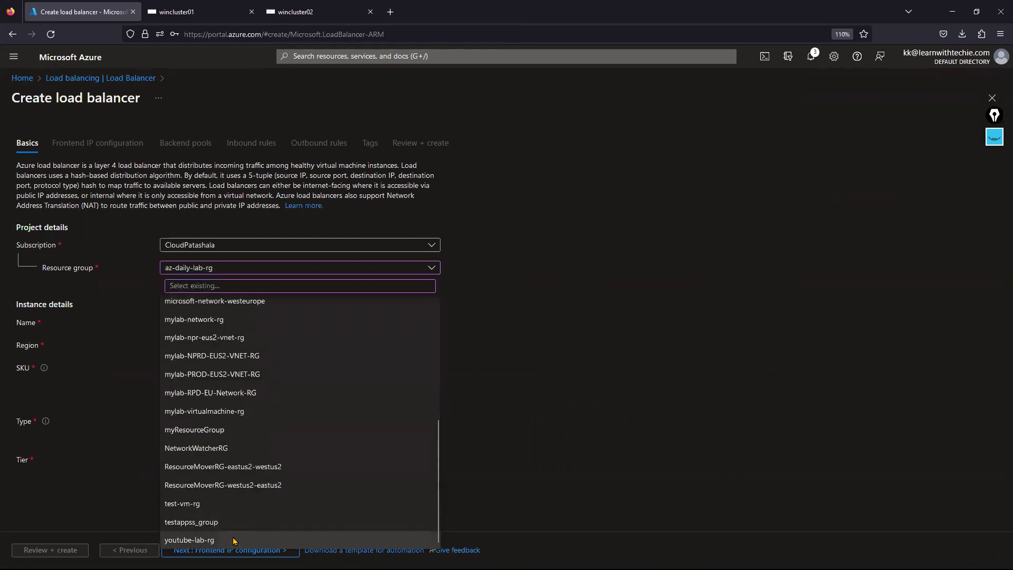
{"action": "left_click", "coordinate": [233, 540]}
{"action": "left_click", "coordinate": [184, 320]}
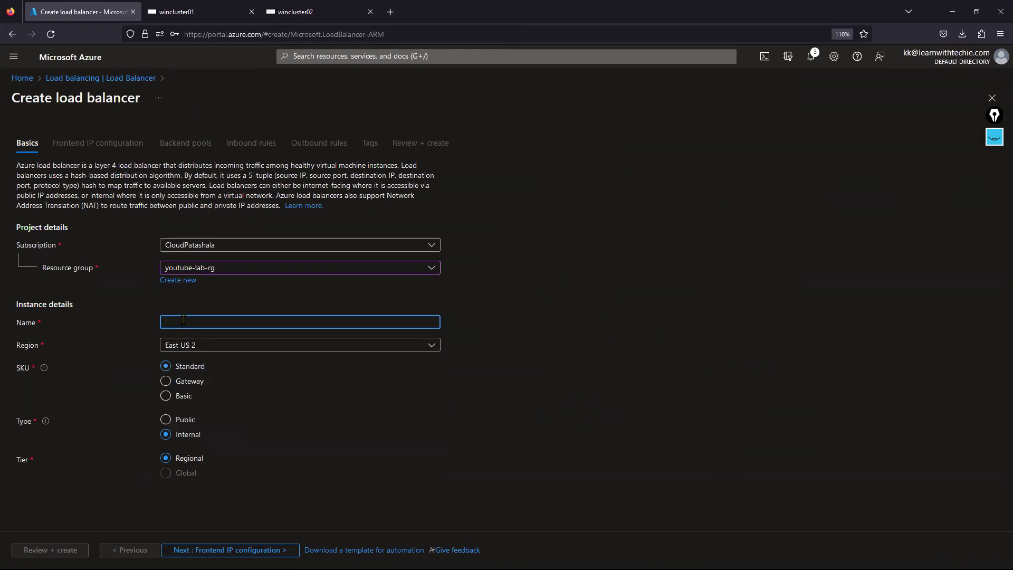
{"action": "type", "text": "winclusterlb"}
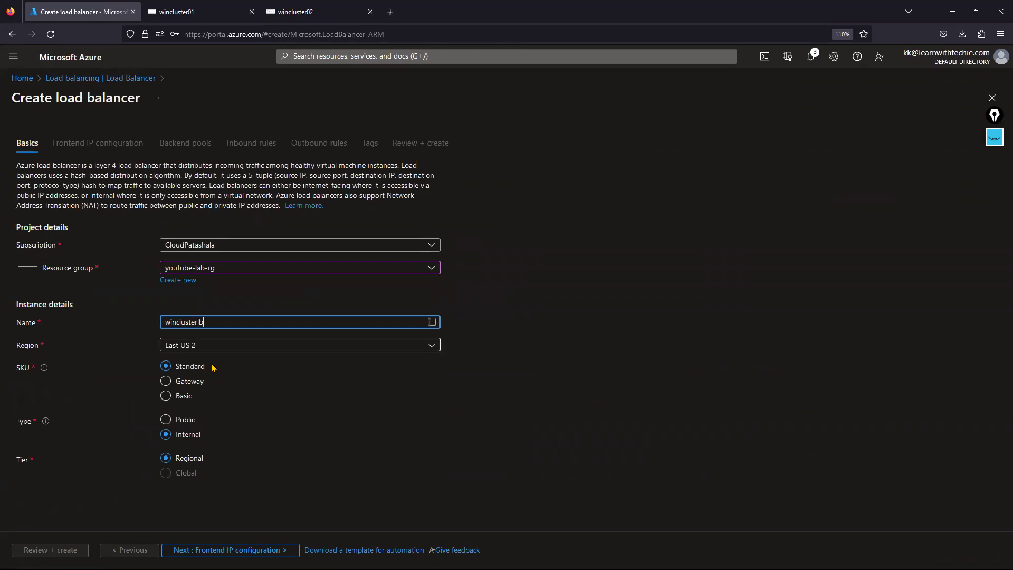
{"action": "left_click", "coordinate": [198, 348]}
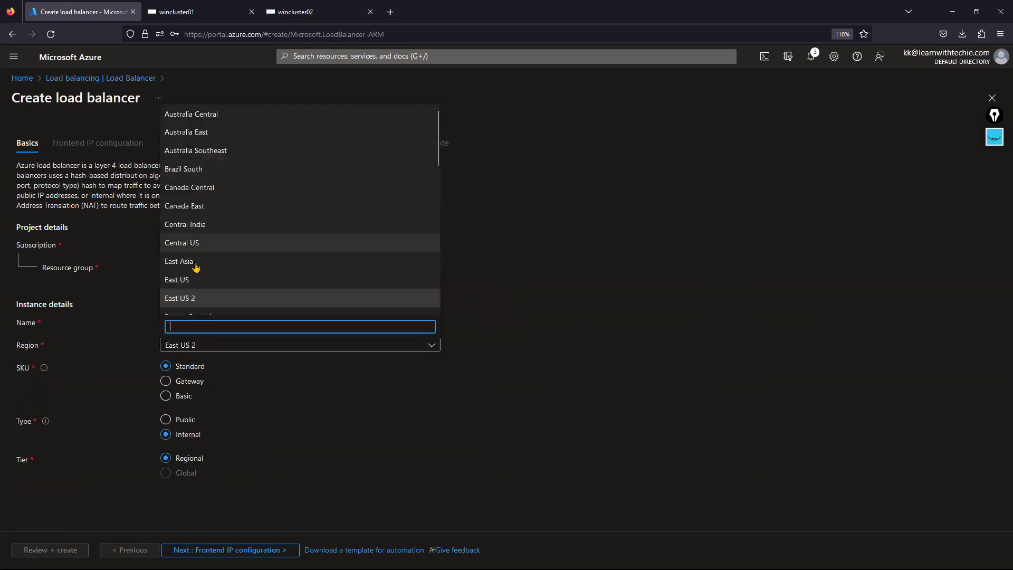
{"action": "left_click", "coordinate": [194, 280]}
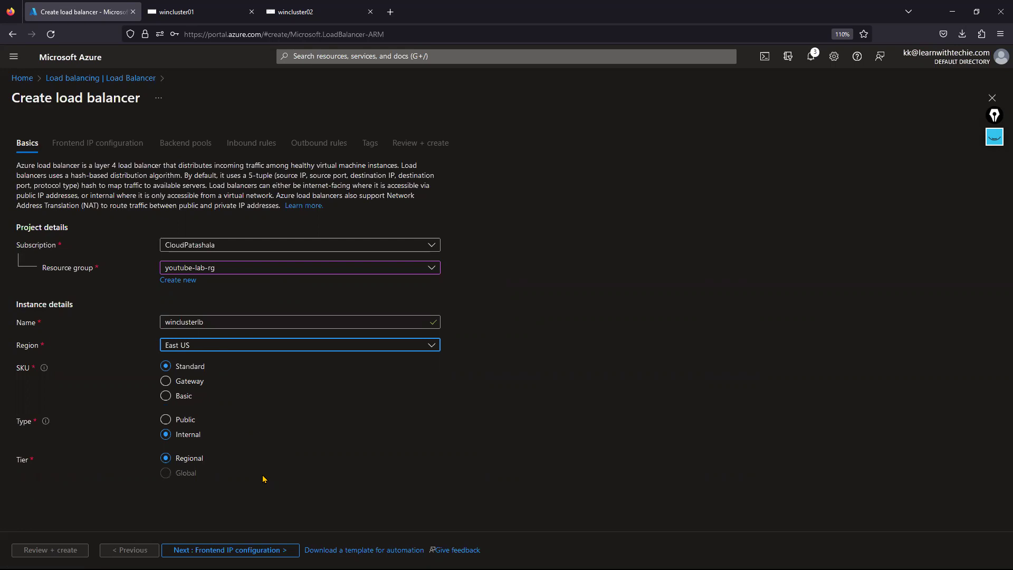
{"action": "left_click", "coordinate": [290, 551]}
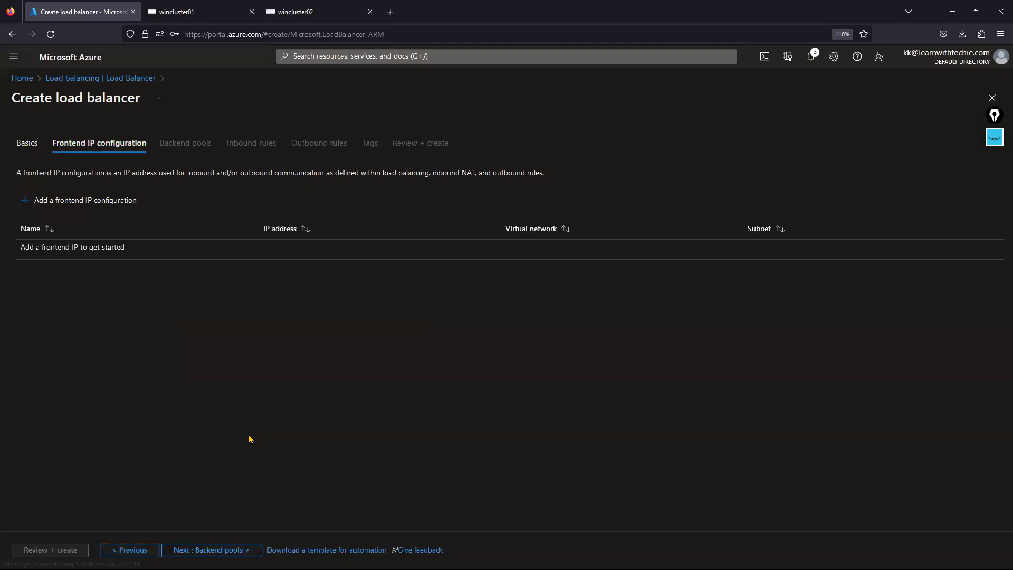
Add frontend IP lbip on appsubnet with static address 10.0.2.7.
{"action": "left_click", "coordinate": [85, 200]}
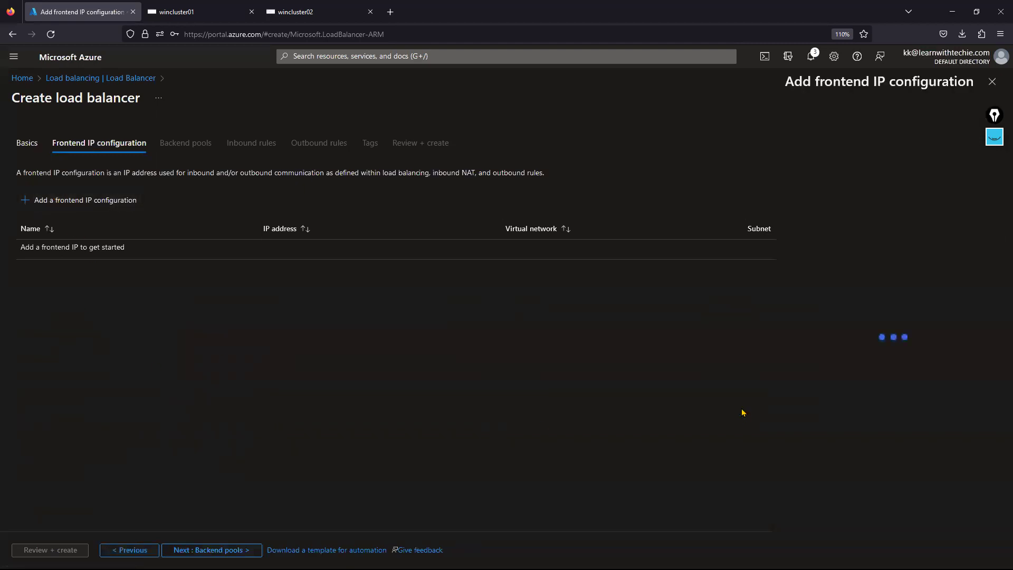
{"action": "left_click", "coordinate": [853, 202]}
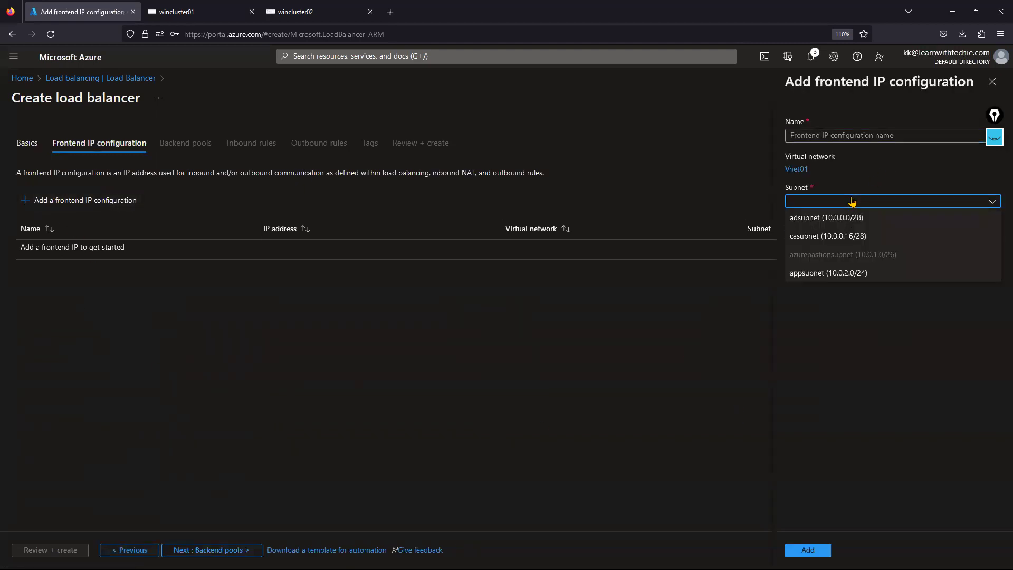
{"action": "left_click", "coordinate": [823, 137]}
{"action": "type", "text": "lbip"}
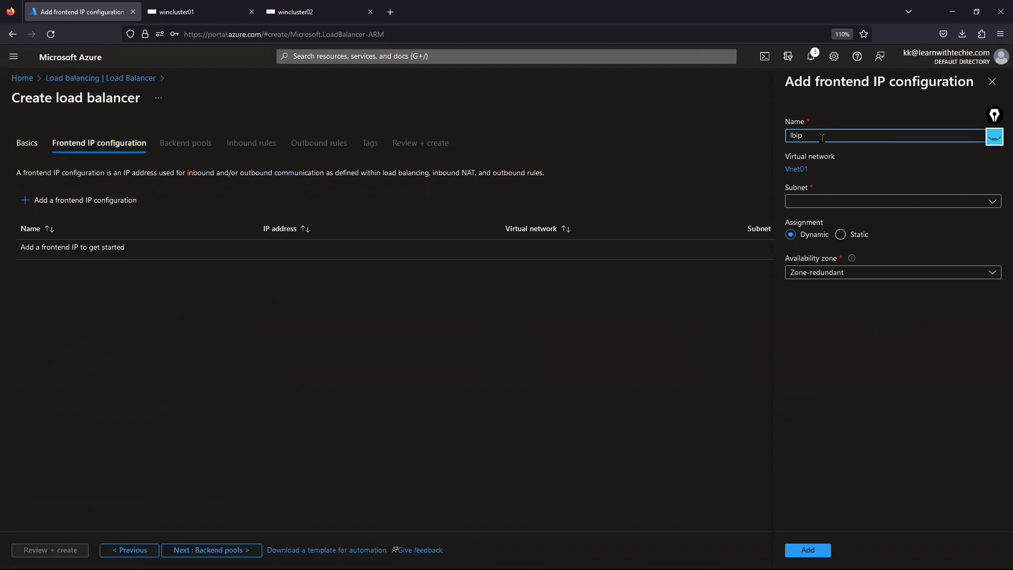
{"action": "left_click", "coordinate": [815, 201]}
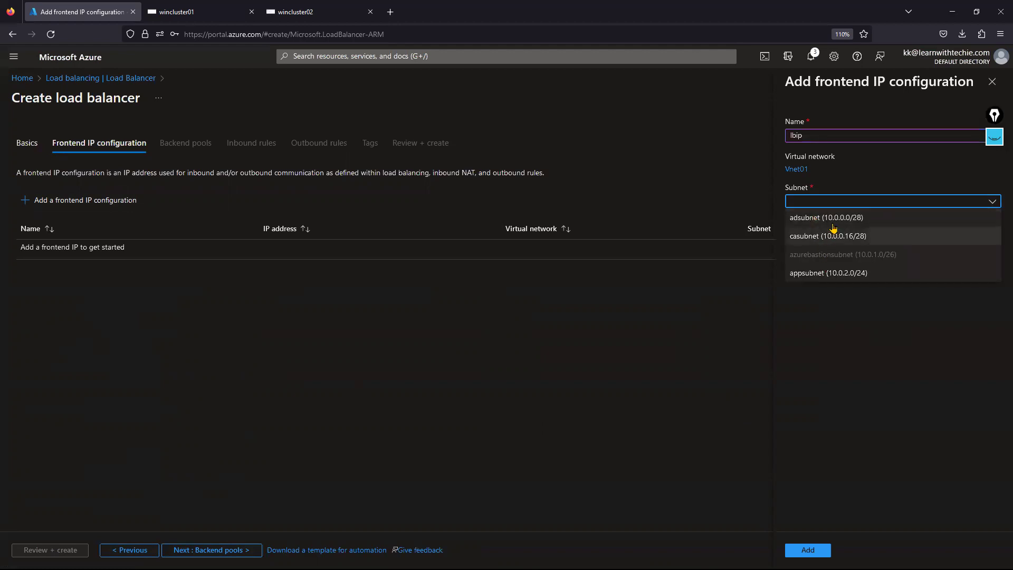
{"action": "left_click", "coordinate": [831, 274]}
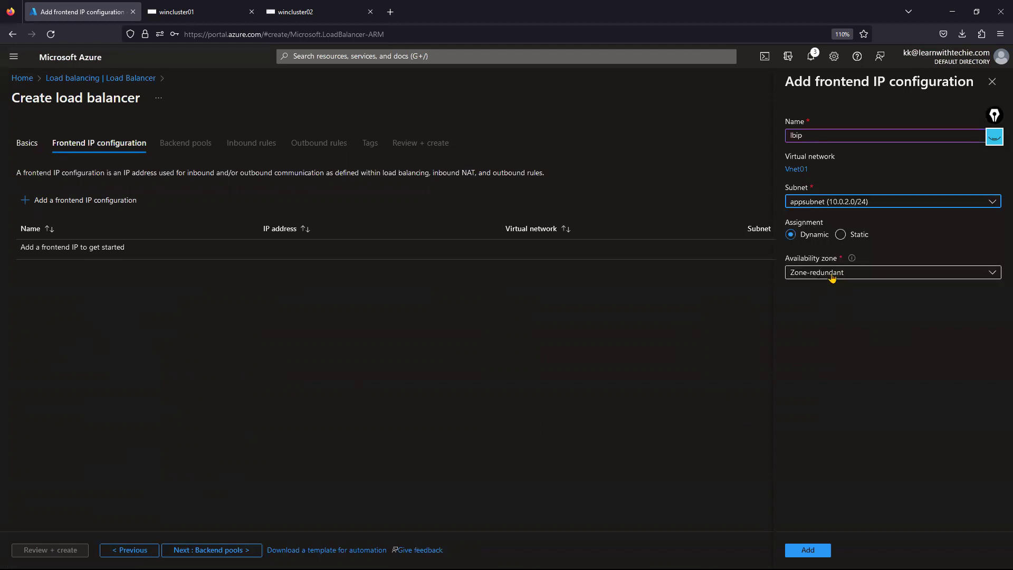
{"action": "left_click", "coordinate": [840, 234]}
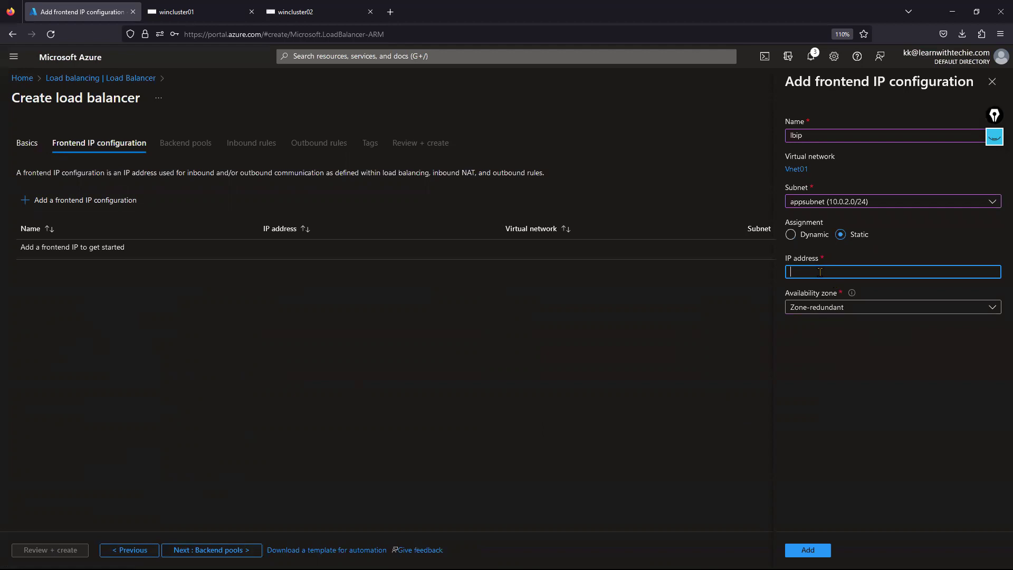
{"action": "type", "text": "10.0.2."}
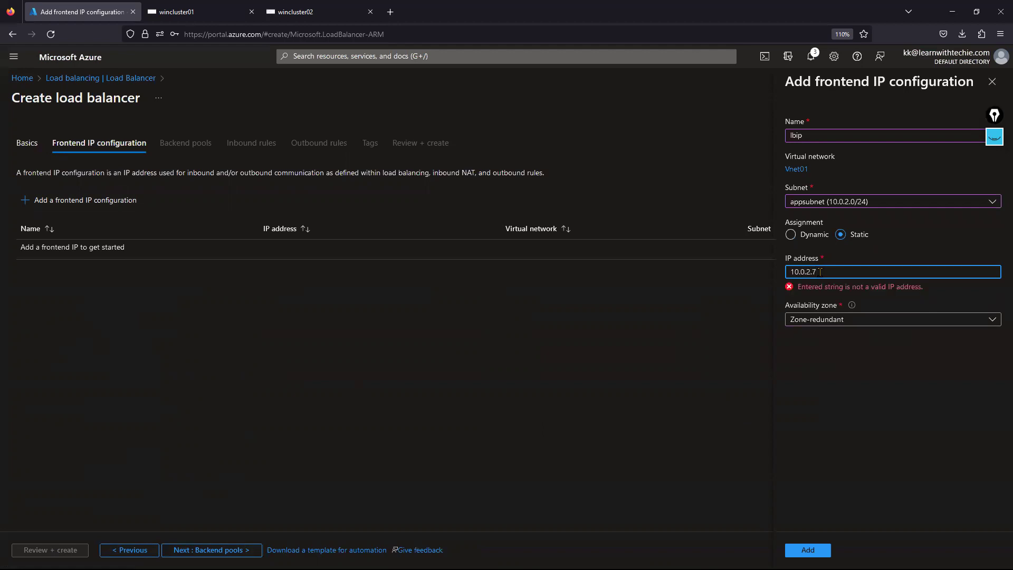
{"action": "type", "text": "7"}
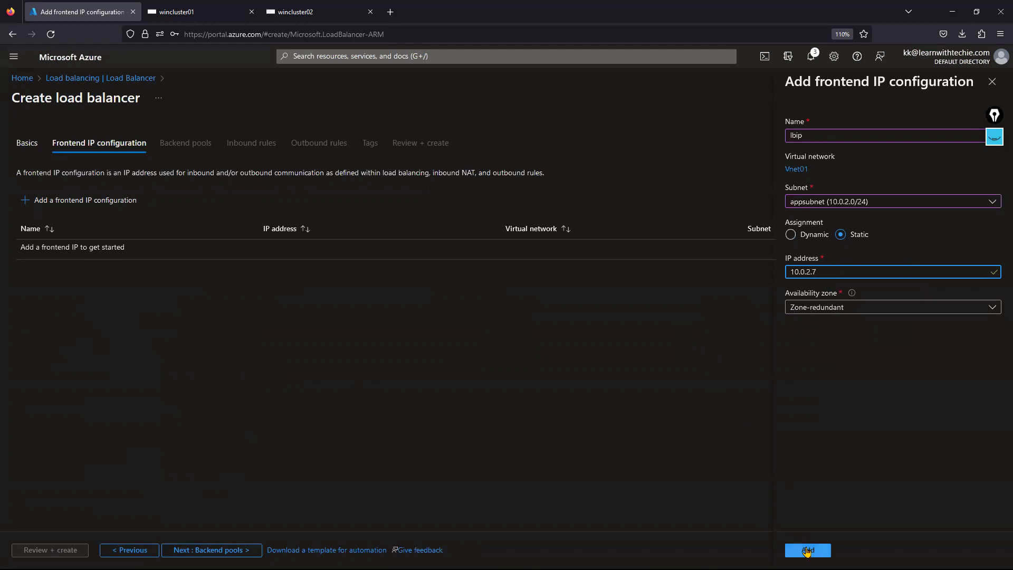
{"action": "left_click", "coordinate": [805, 550]}
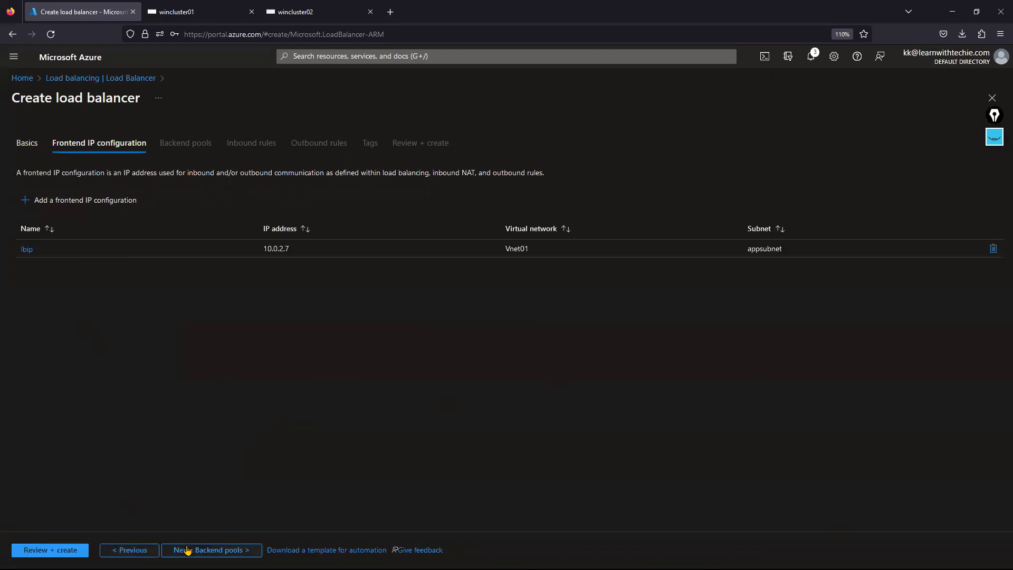
{"action": "left_click", "coordinate": [189, 550]}
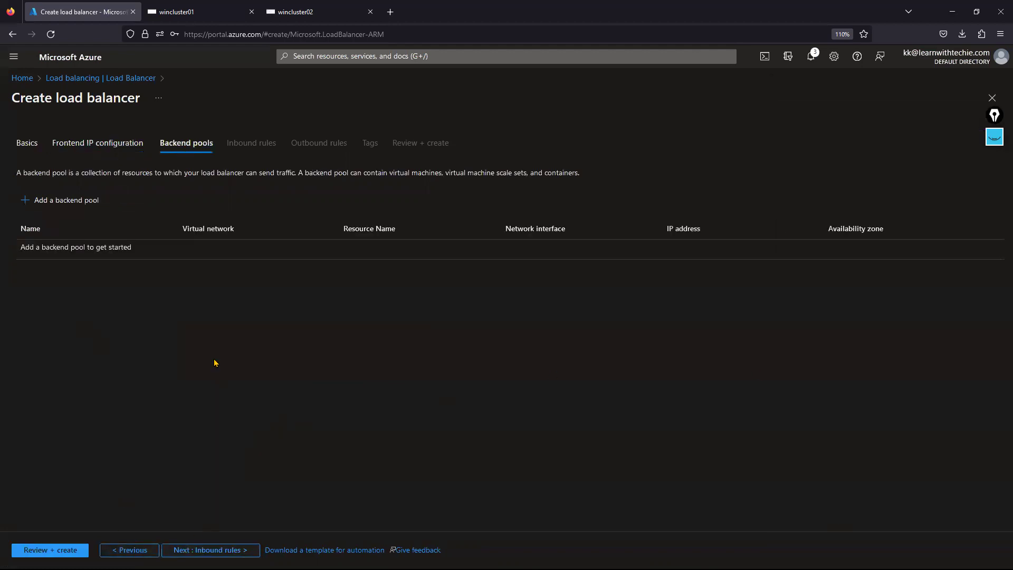
Create backend pool clusterpool containing VMs wincluster01 and wincluster02.
{"action": "left_click", "coordinate": [59, 201]}
{"action": "left_click", "coordinate": [32, 278]}
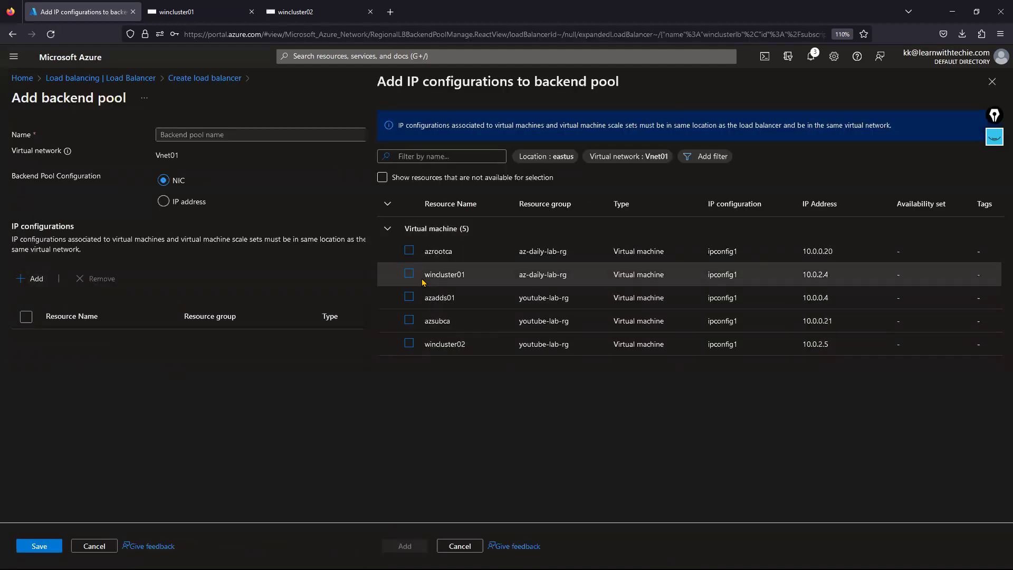
{"action": "left_click", "coordinate": [409, 273]}
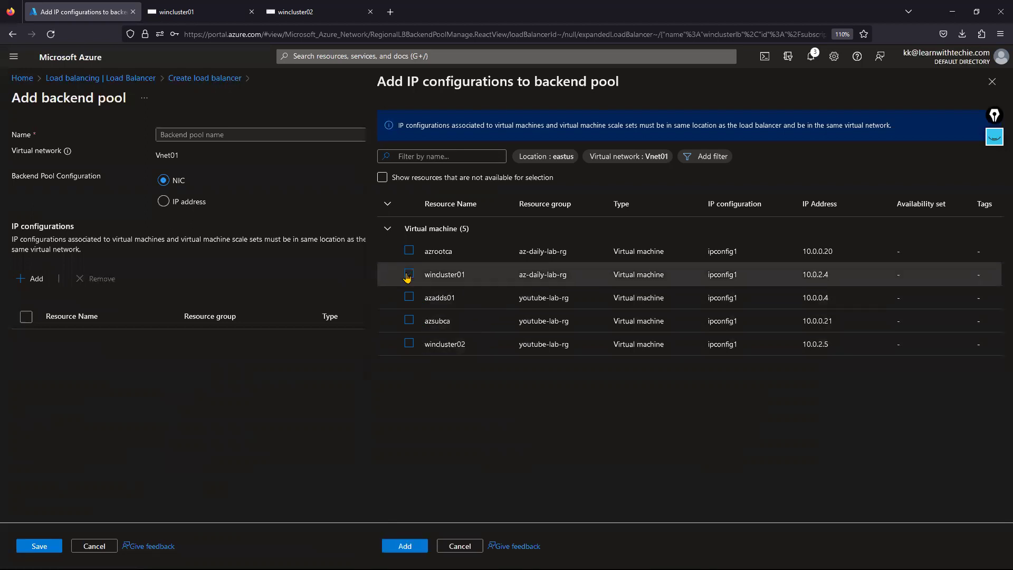
{"action": "left_click", "coordinate": [409, 344]}
{"action": "left_click", "coordinate": [404, 545]}
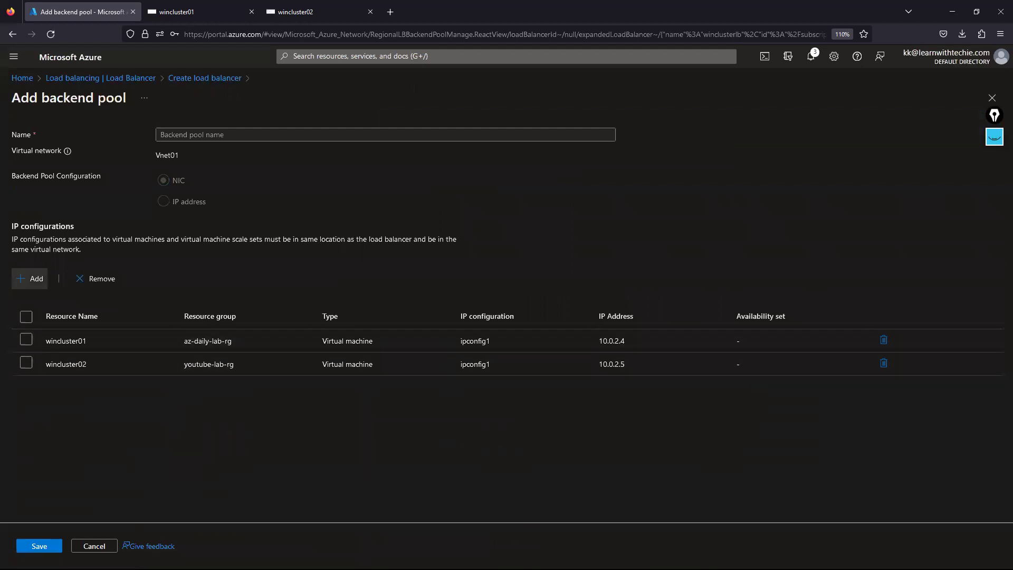
{"action": "left_click", "coordinate": [39, 546]}
{"action": "left_click", "coordinate": [205, 134]}
{"action": "type", "text": "cl"}
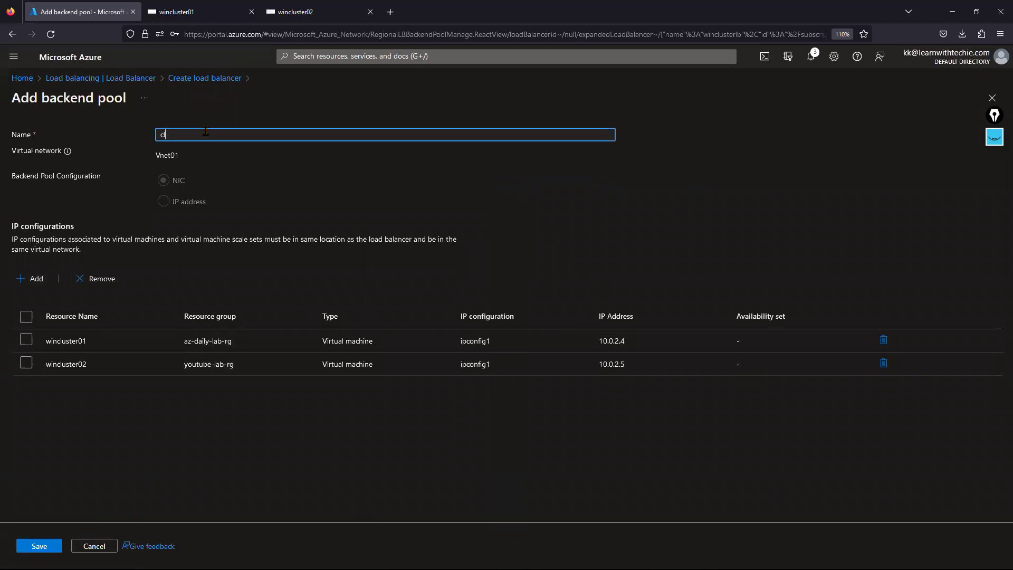
{"action": "type", "text": "usterpool"}
{"action": "left_click", "coordinate": [38, 545]}
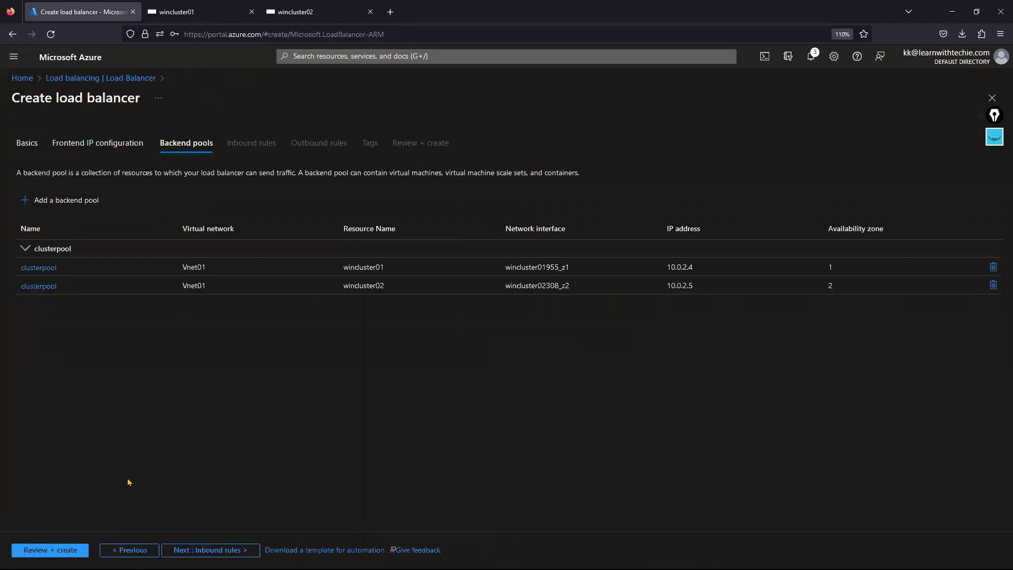
{"action": "left_click", "coordinate": [211, 550]}
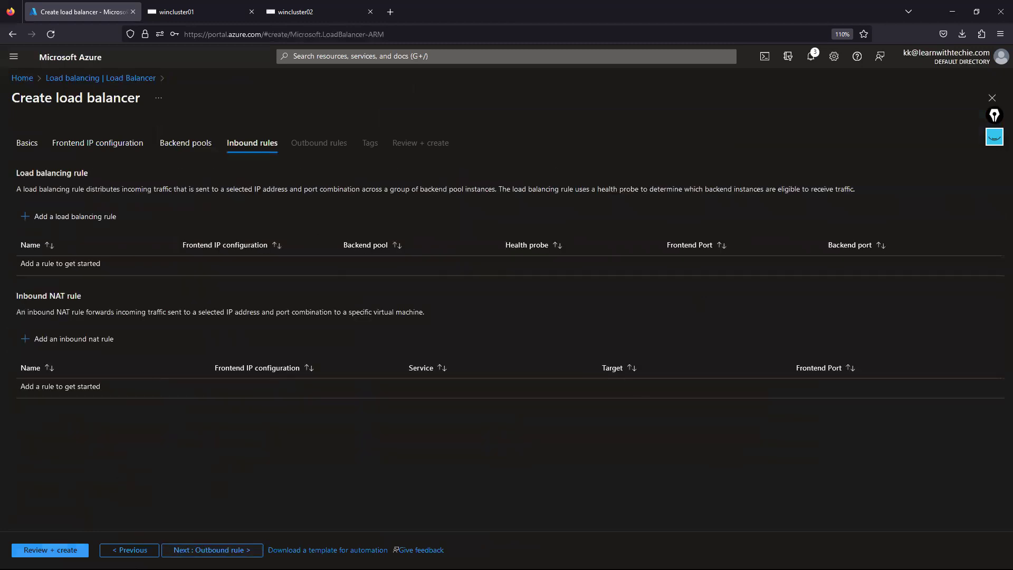
Validate and create winclusterlb, then open the deployed load balancer resource.
{"action": "left_click", "coordinate": [50, 550]}
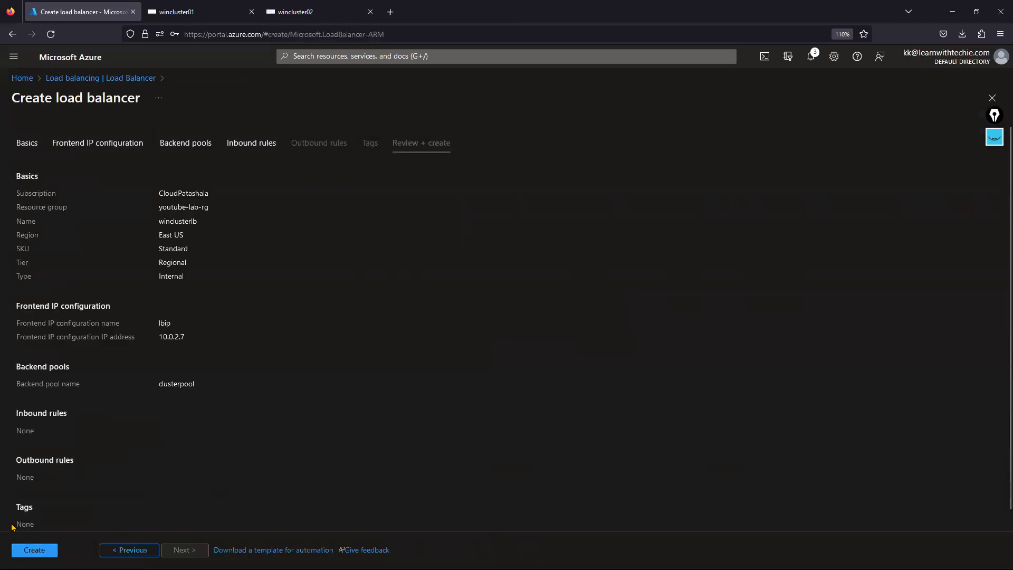
{"action": "left_click", "coordinate": [23, 548]}
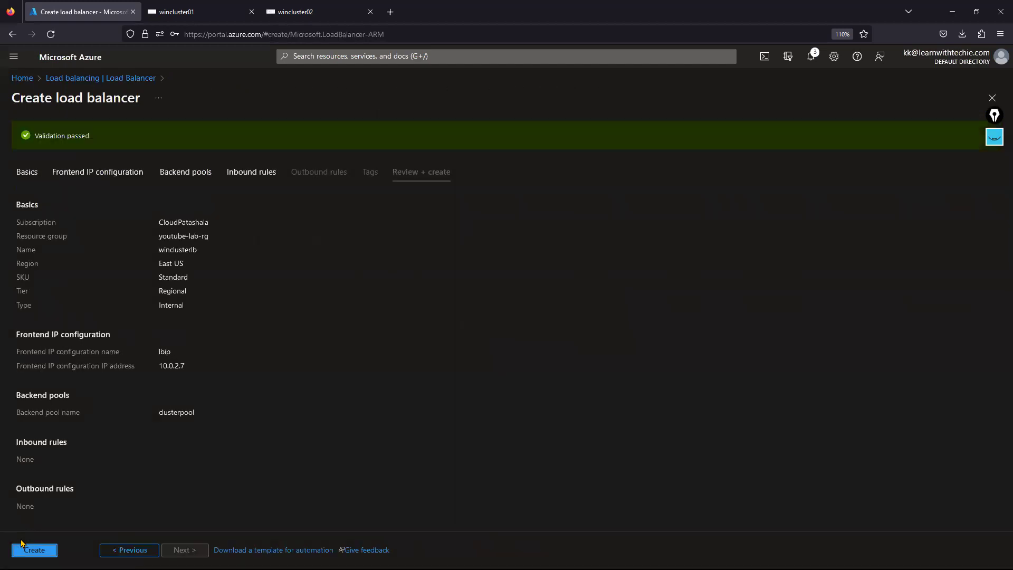
{"action": "left_click", "coordinate": [32, 549]}
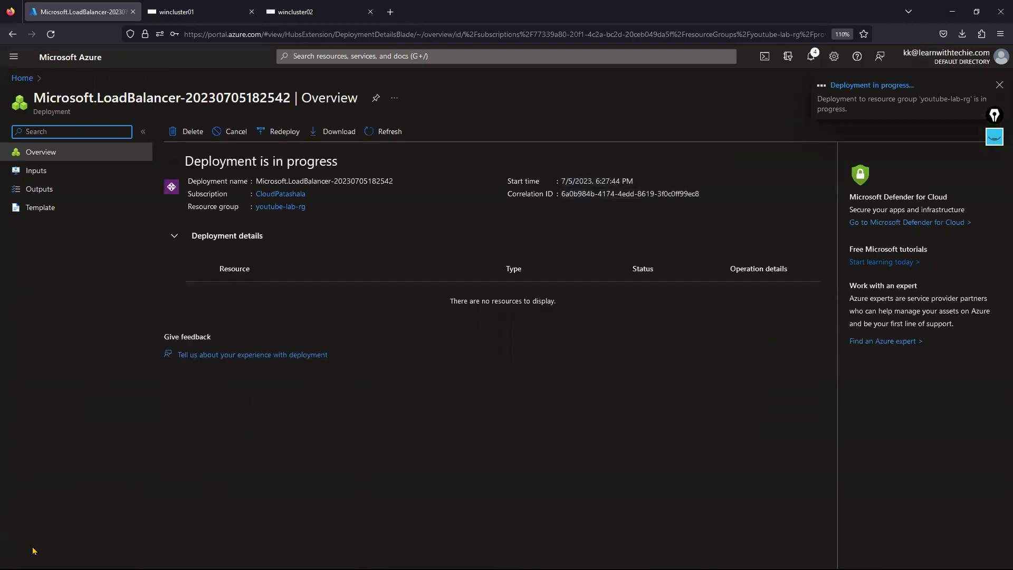
{"action": "left_click", "coordinate": [175, 6]}
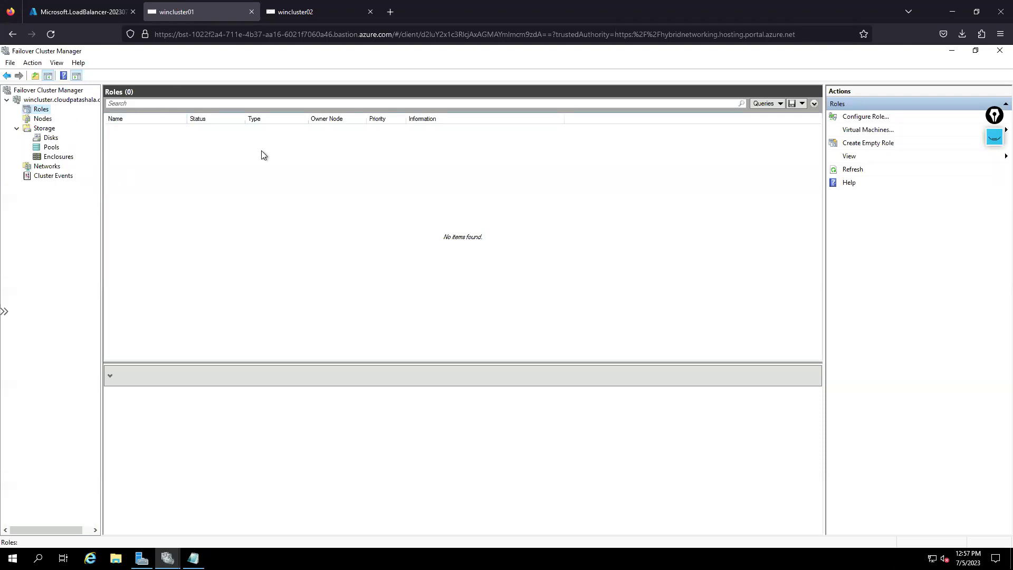
{"action": "left_click", "coordinate": [96, 11]}
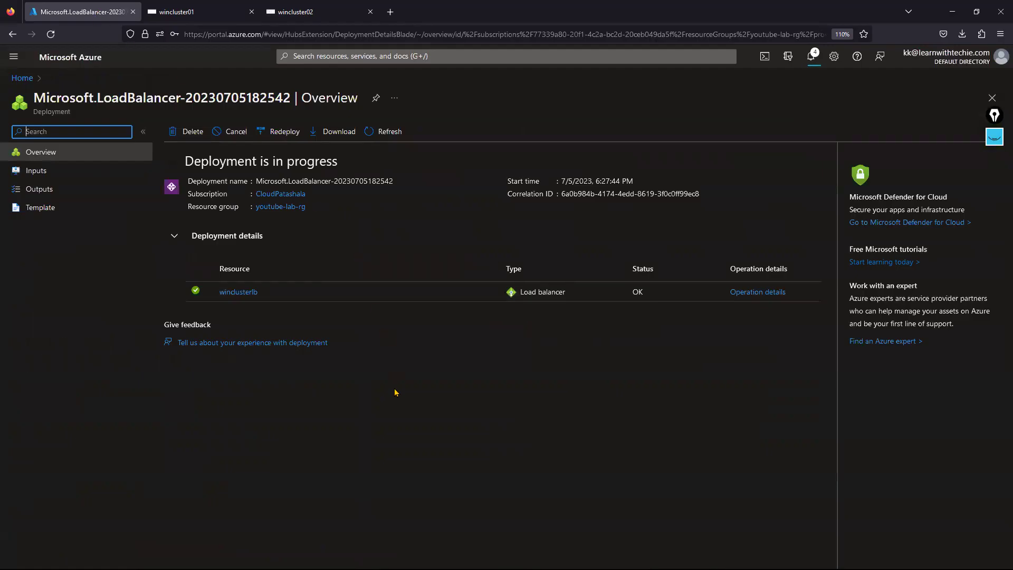
{"action": "left_click", "coordinate": [242, 293]}
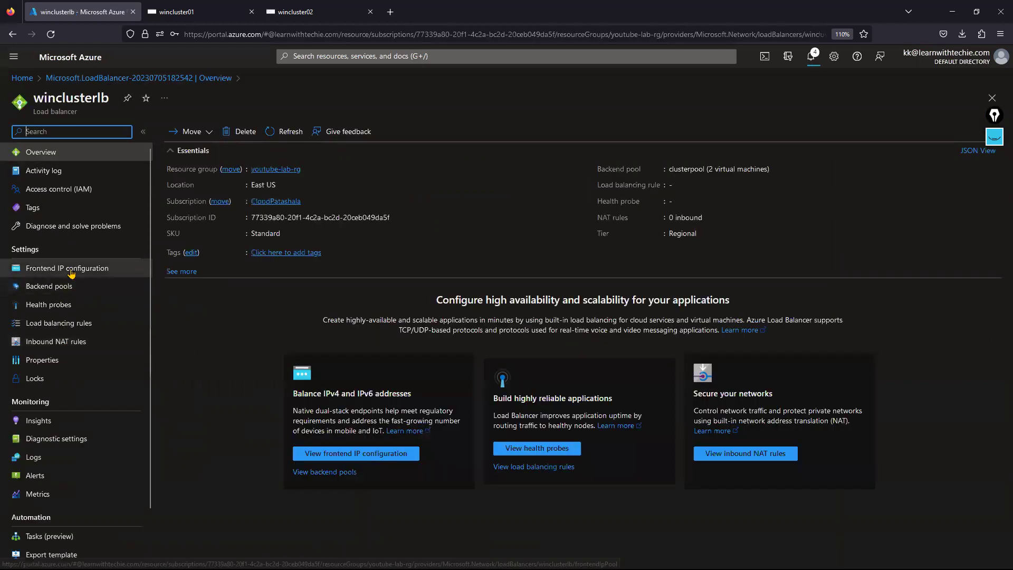
Add a new load balancing rule named clusterrule01.
{"action": "left_click", "coordinate": [64, 326]}
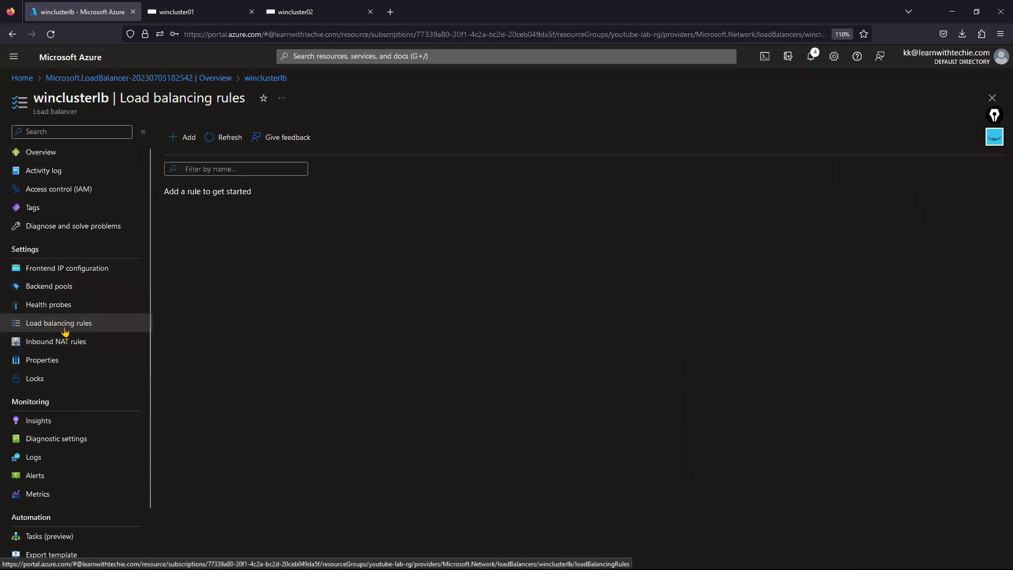
{"action": "left_click", "coordinate": [181, 139]}
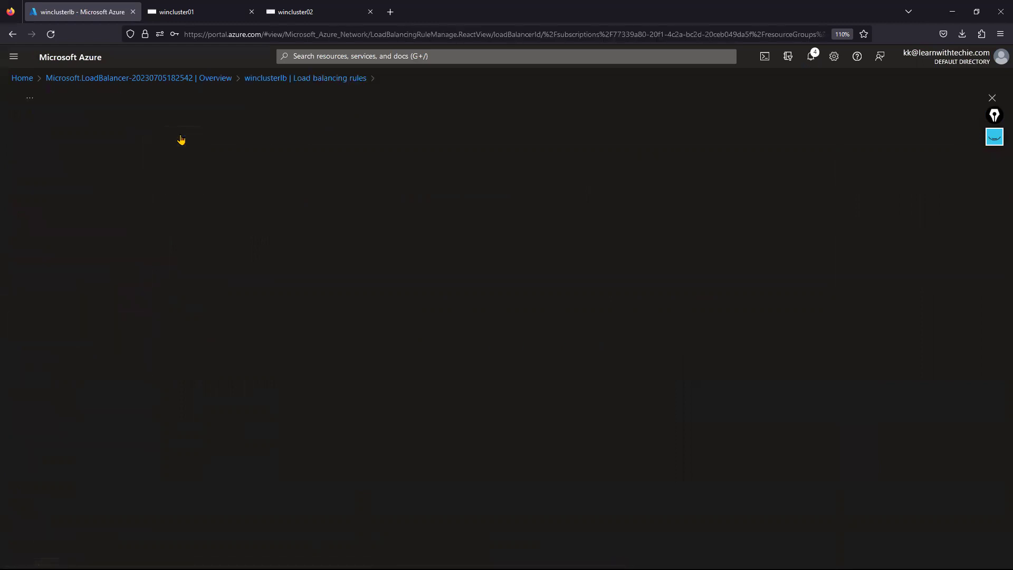
{"action": "left_click", "coordinate": [206, 177]}
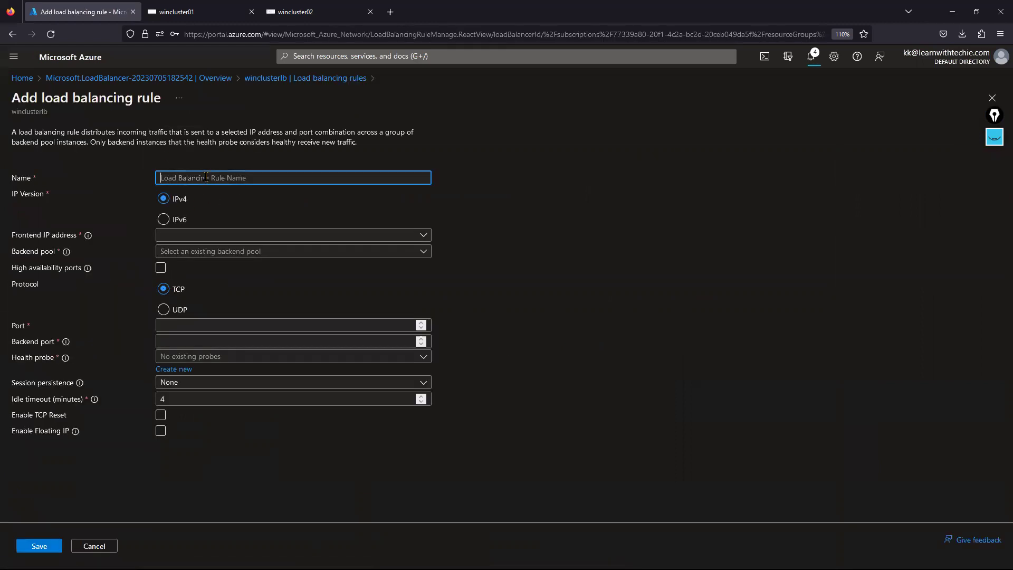
{"action": "type", "text": "clusterurl"}
{"action": "type", "text": "e"}
{"action": "key", "text": "BackSpace"}
{"action": "key", "text": "BackSpace"}
{"action": "key", "text": "BackSpace"}
{"action": "type", "text": "rule0"}
Choose frontend lbip (10.0.2.7) and backend clusterpool, and enable high availability ports.
{"action": "left_click", "coordinate": [191, 234]}
{"action": "left_click", "coordinate": [190, 257]}
{"action": "left_click", "coordinate": [190, 253]}
{"action": "left_click", "coordinate": [189, 268]}
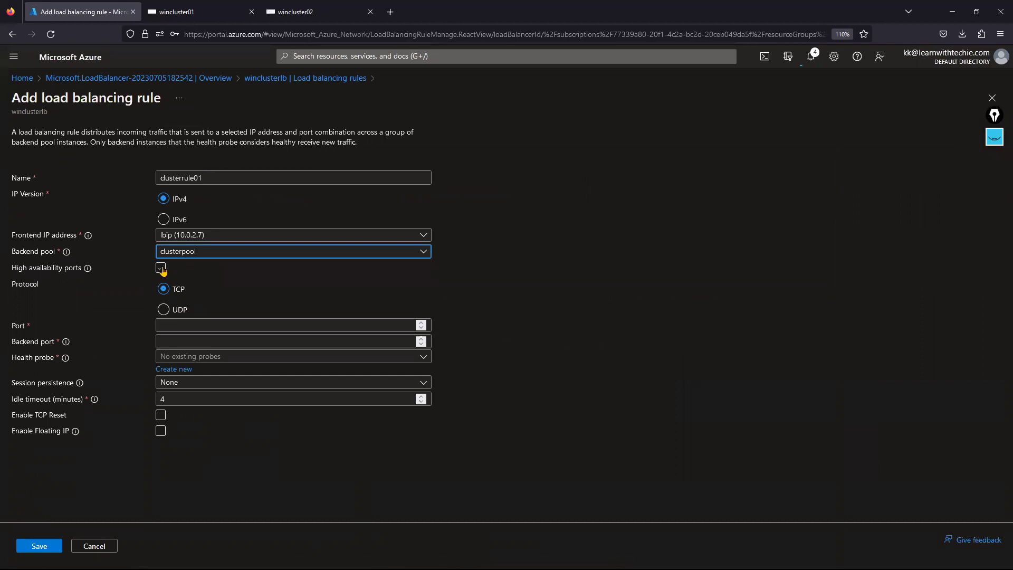
{"action": "left_click_drag", "start_coordinate": [13, 269], "coordinate": [77, 270]}
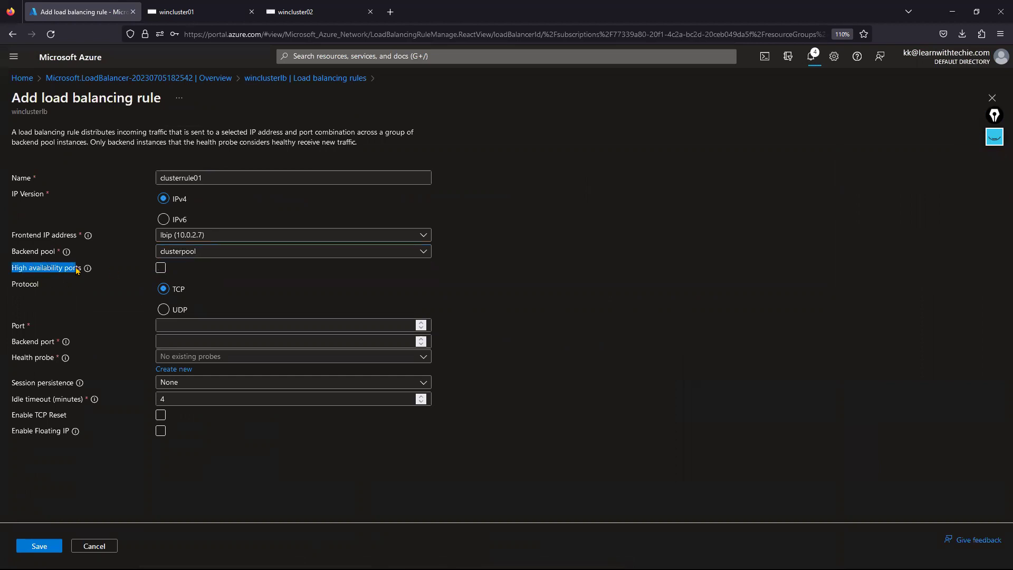
{"action": "left_click", "coordinate": [158, 269]}
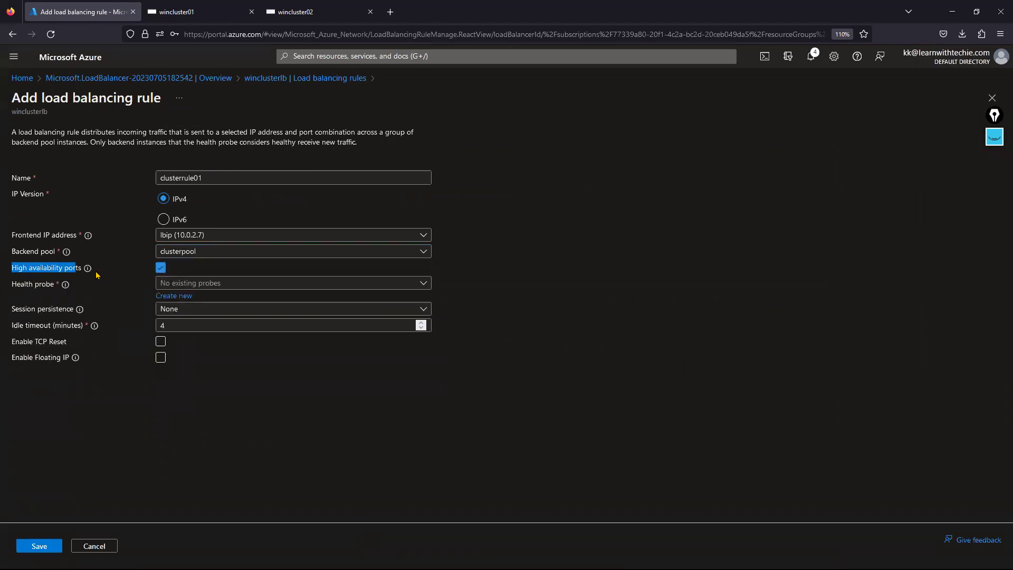
{"action": "mouse_move", "coordinate": [88, 269]}
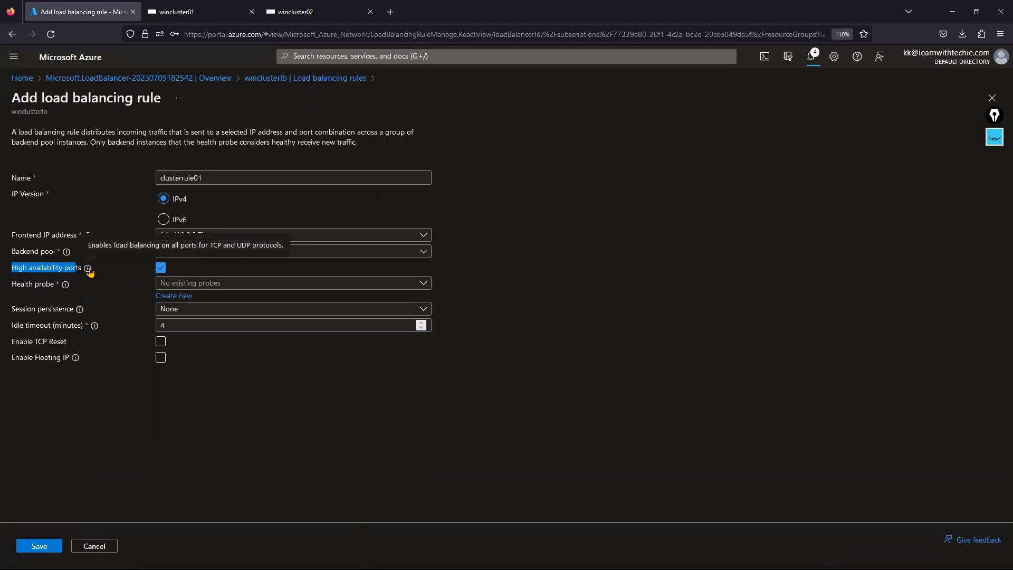
{"action": "left_click", "coordinate": [188, 286]}
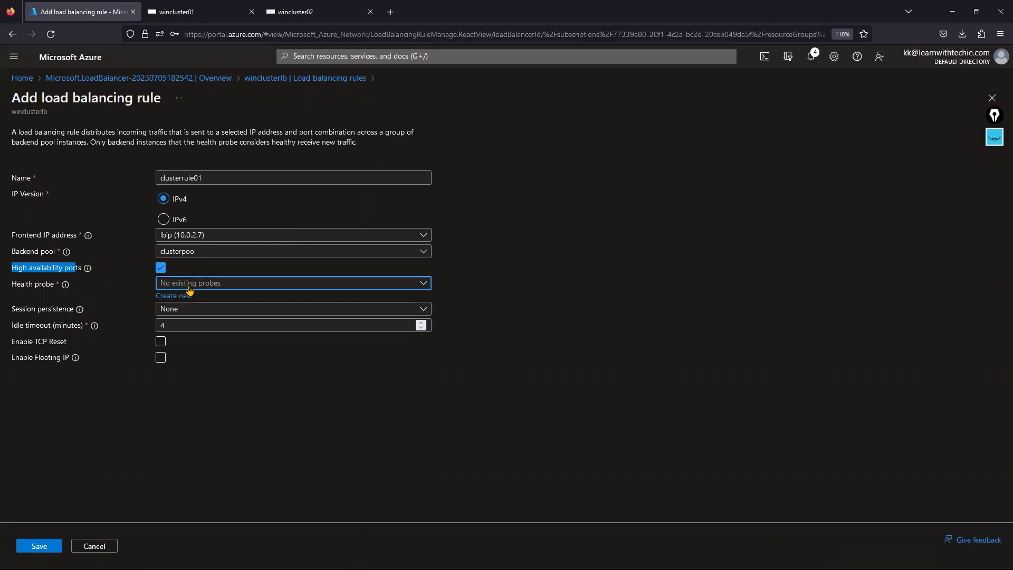
{"action": "left_click", "coordinate": [173, 296]}
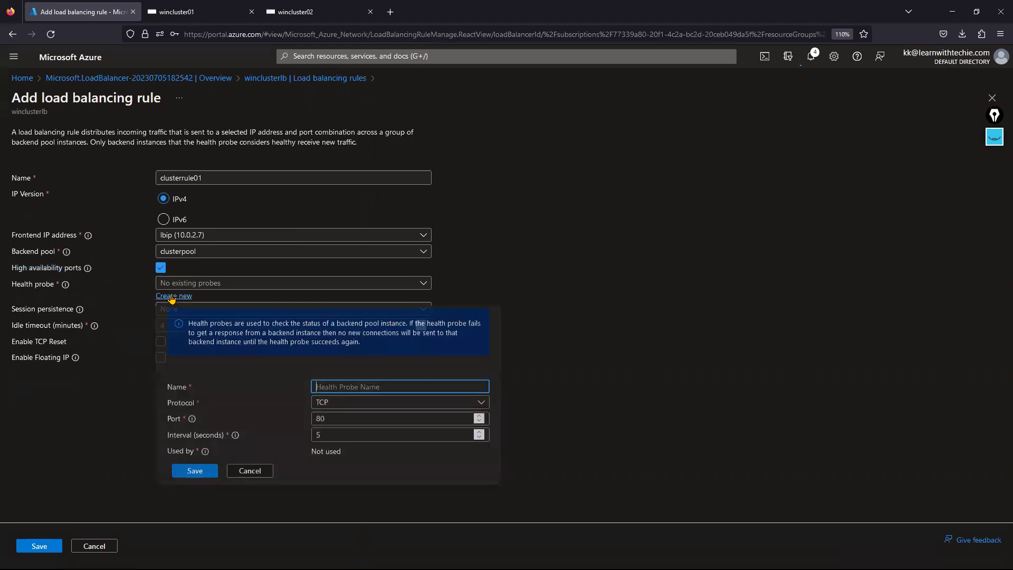
Name the new health probe clusterhprobe01, change its port from 80 to 445, and save.
{"action": "type", "text": "cluster"}
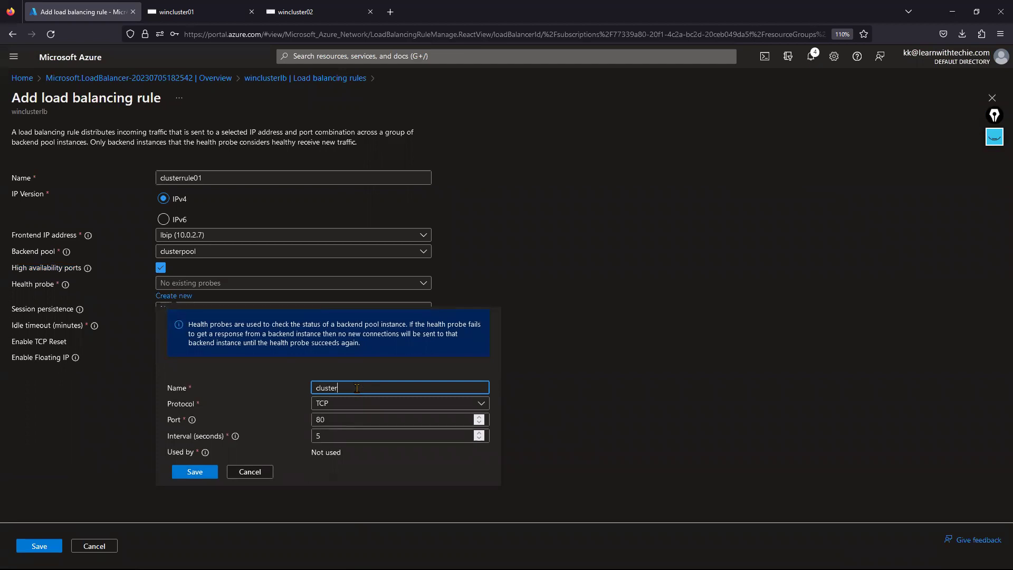
{"action": "type", "text": "hp"}
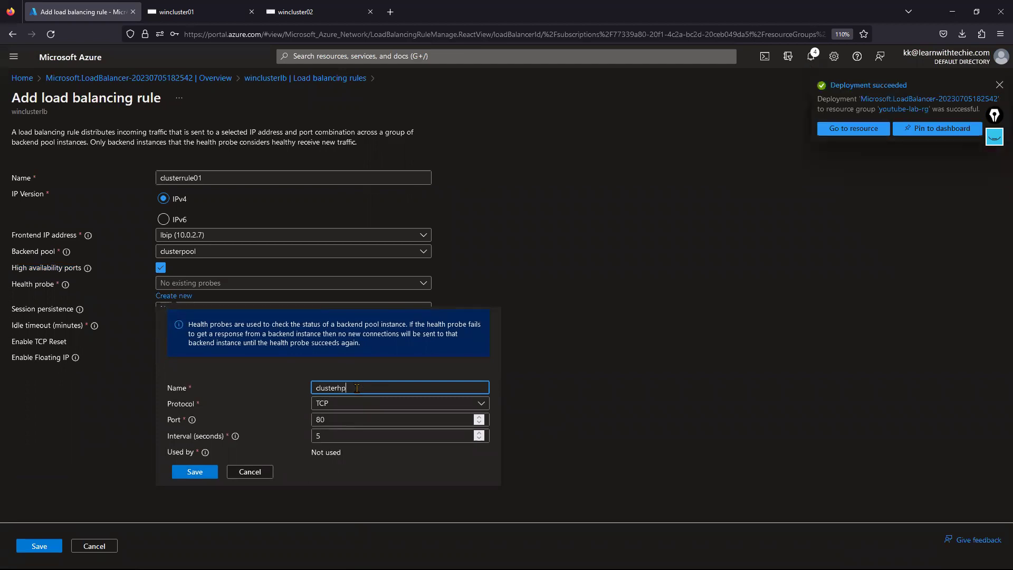
{"action": "type", "text": "robe01"}
{"action": "left_click", "coordinate": [329, 419]}
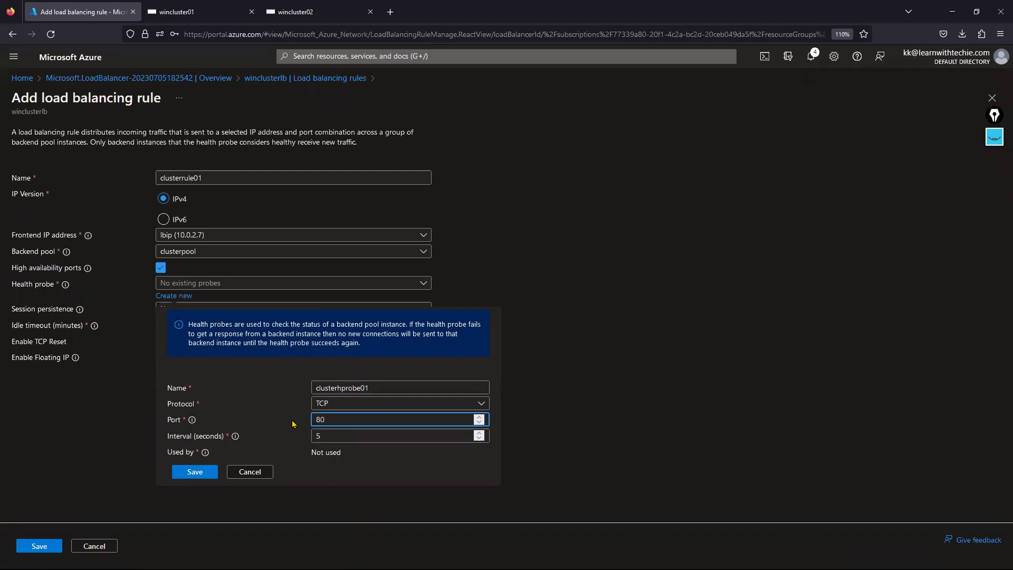
{"action": "double_click", "coordinate": [343, 419]}
{"action": "type", "text": "445"}
{"action": "left_click", "coordinate": [194, 472]}
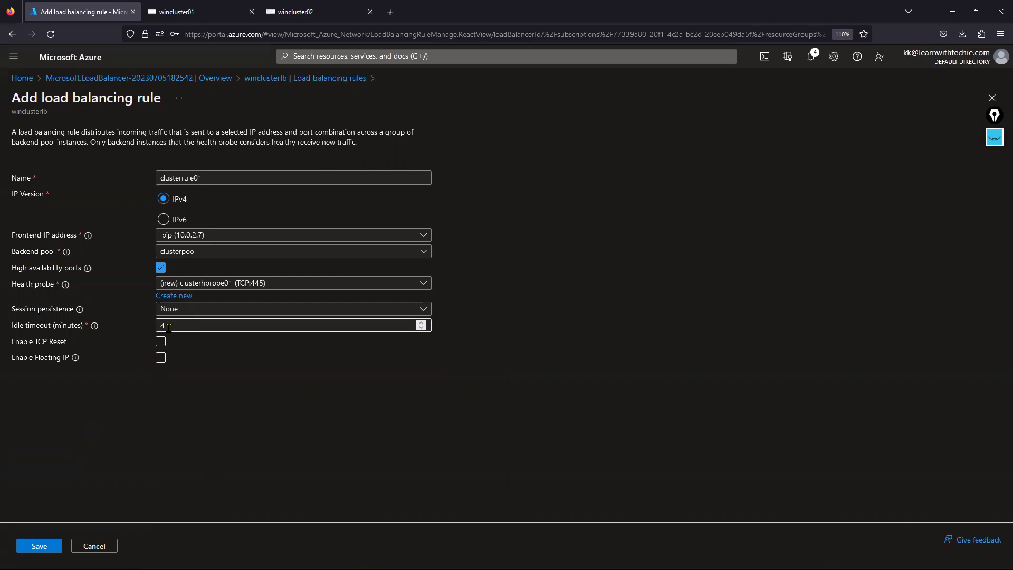
Enable floating IP and save clusterrule01, then check the wincluster01 and wincluster02 sessions.
{"action": "left_click", "coordinate": [160, 357]}
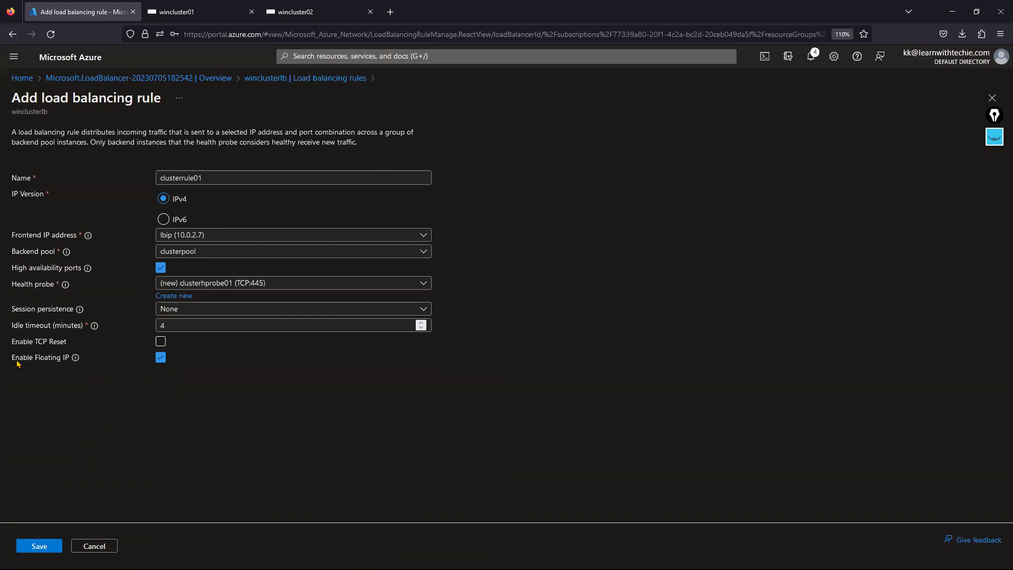
{"action": "left_click_drag", "start_coordinate": [15, 359], "coordinate": [66, 360]}
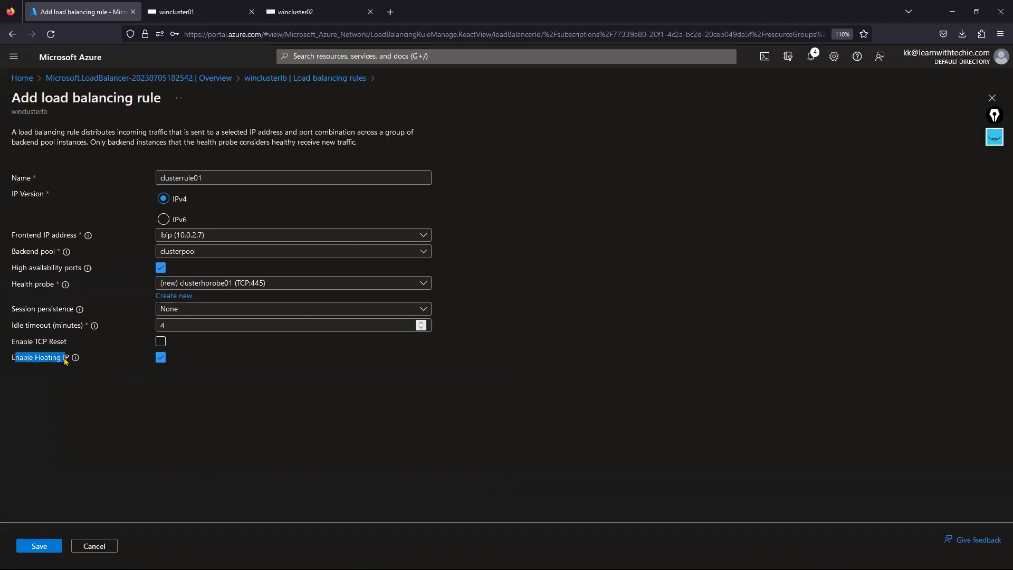
{"action": "left_click", "coordinate": [102, 389]}
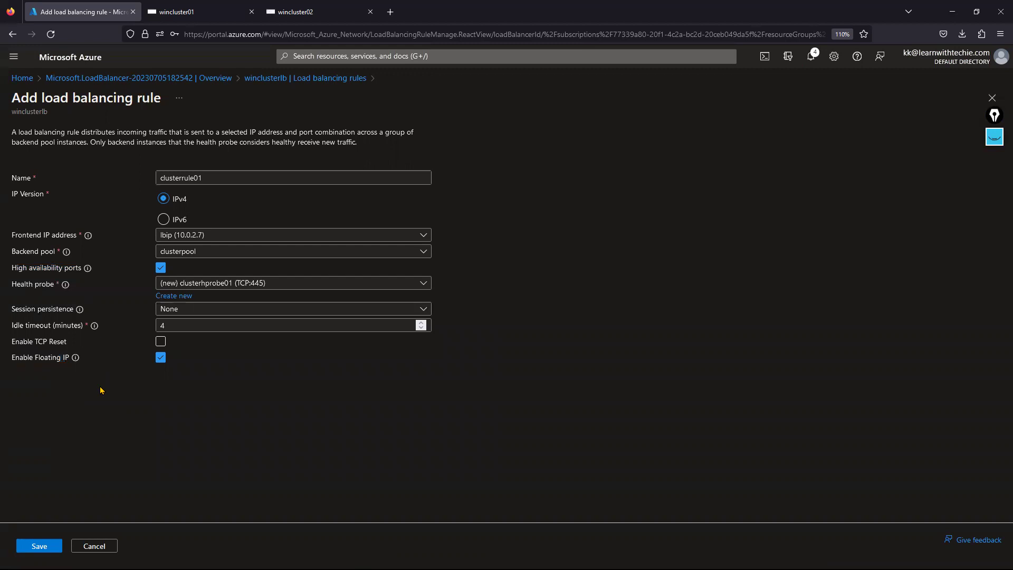
{"action": "left_click", "coordinate": [44, 548]}
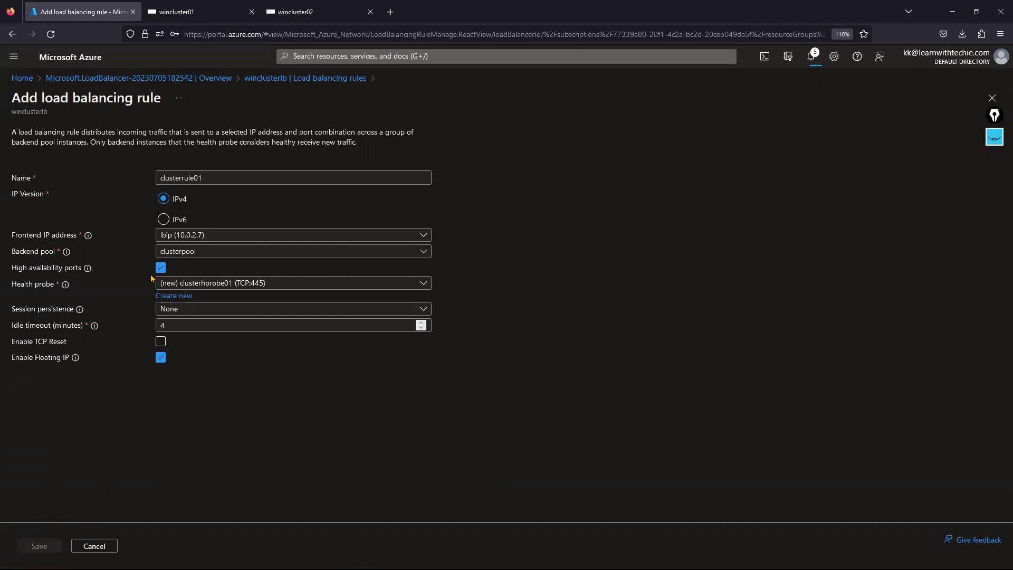
{"action": "left_click", "coordinate": [180, 11]}
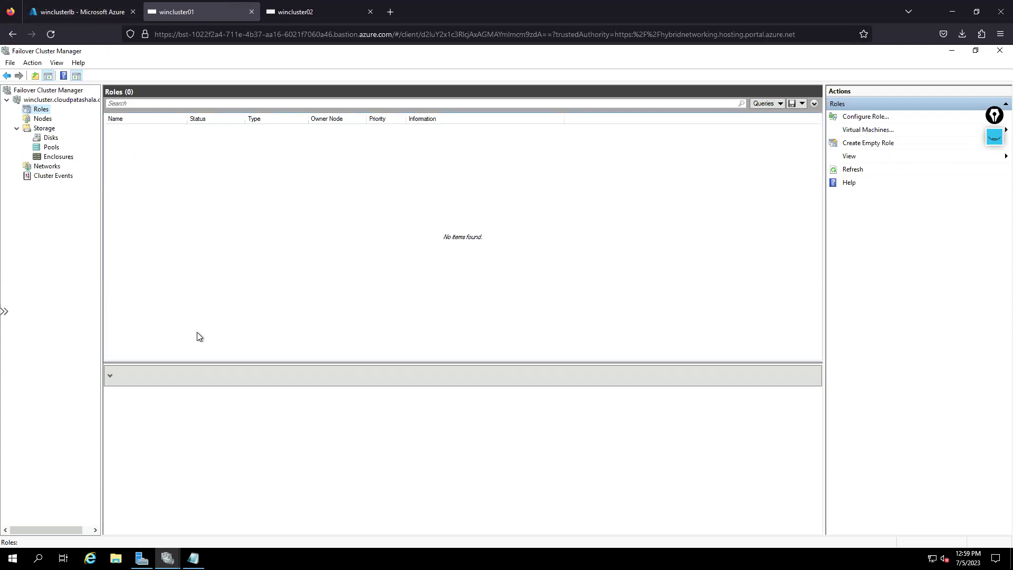
{"action": "left_click", "coordinate": [287, 11]}
Close the unfinished quorum wizard on wincluster02 and confirm clusterrule01 is listed in Azure.
{"action": "left_click", "coordinate": [195, 11]}
{"action": "left_click", "coordinate": [295, 11]}
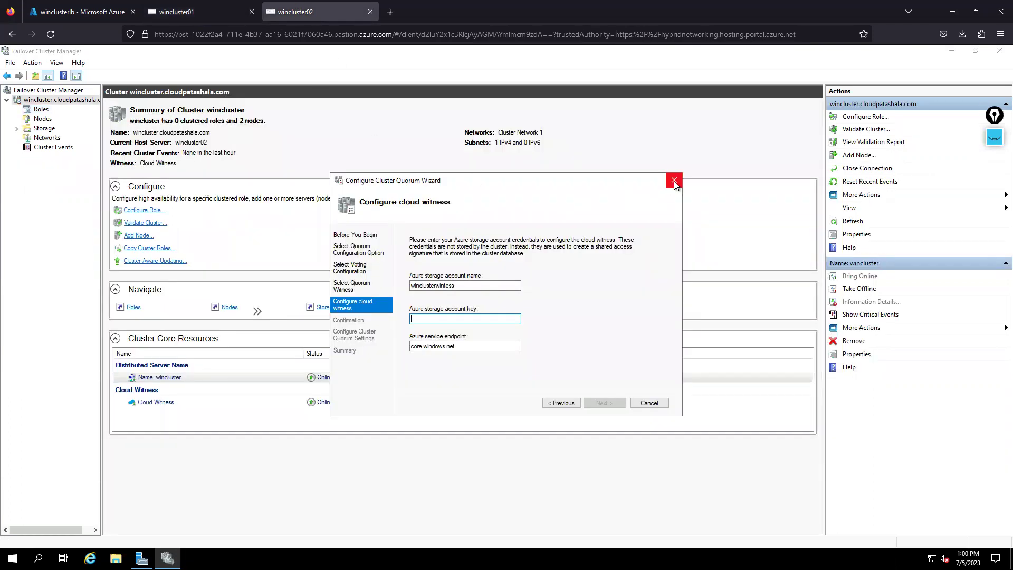
{"action": "left_click", "coordinate": [674, 181]}
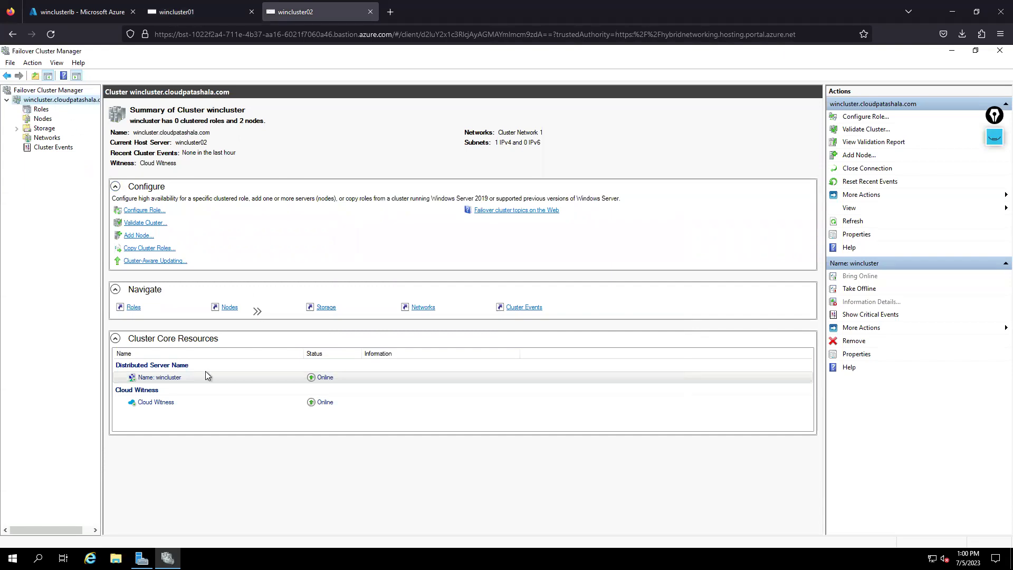
{"action": "left_click", "coordinate": [180, 5]}
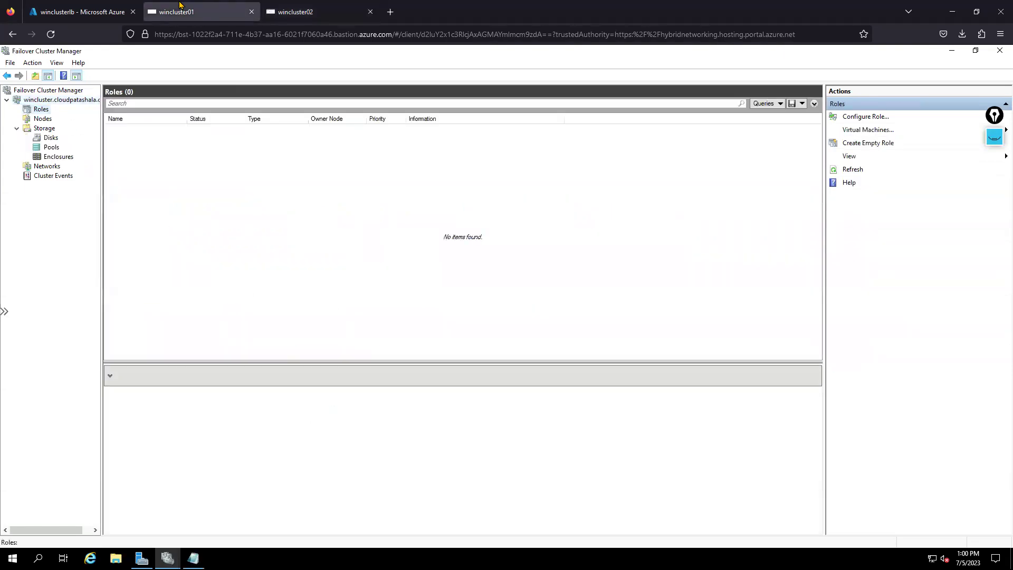
{"action": "left_click", "coordinate": [79, 12]}
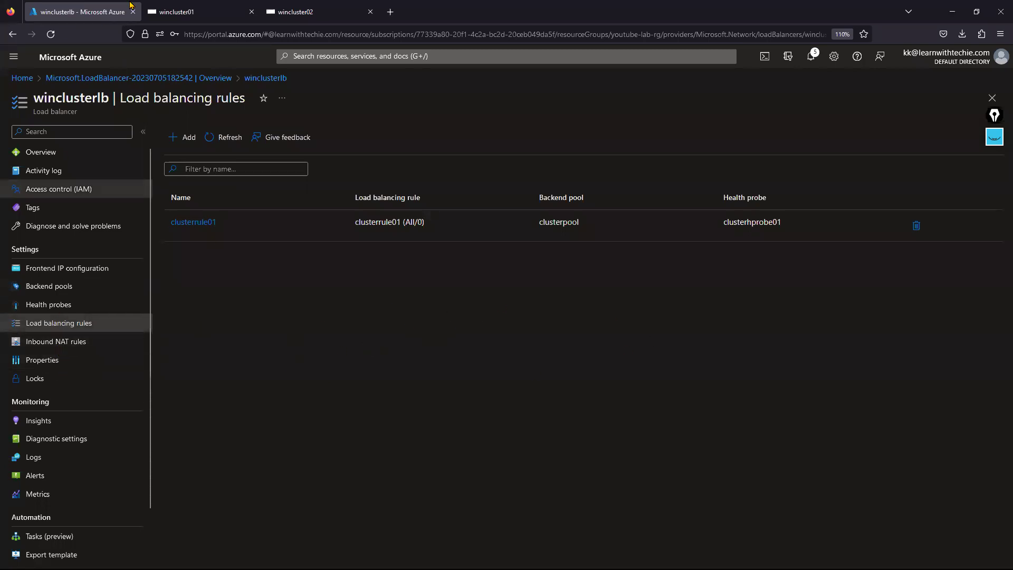
{"action": "left_click", "coordinate": [180, 12]}
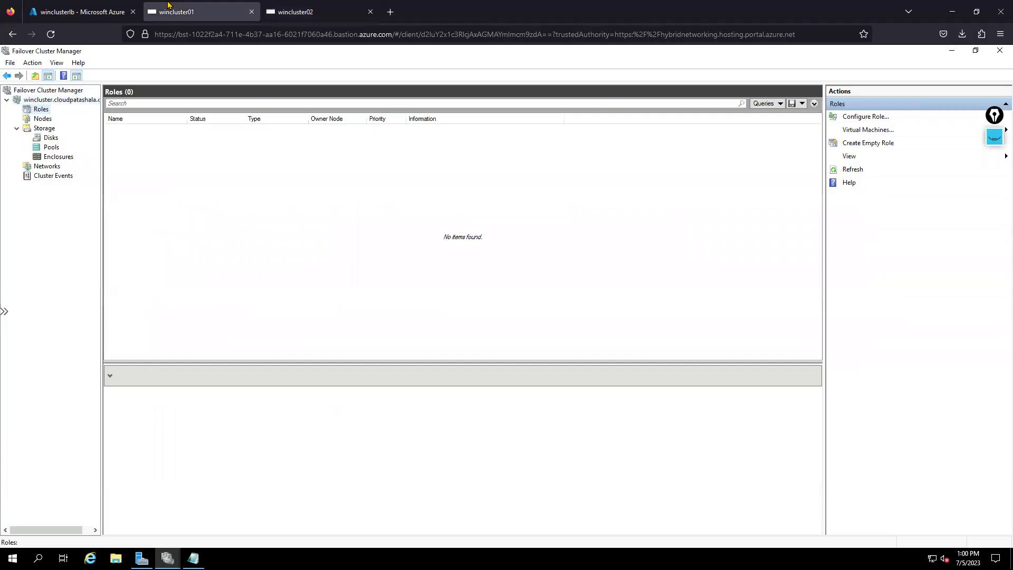
Start the Configure Role wizard and look through the Generic Service option before going back.
{"action": "left_click", "coordinate": [855, 117]}
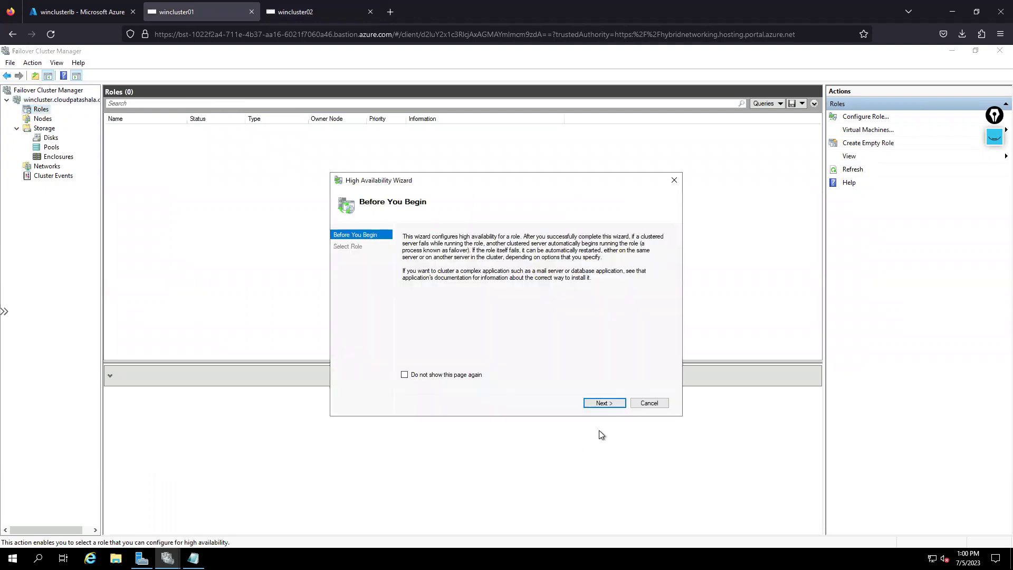
{"action": "left_click", "coordinate": [604, 403]}
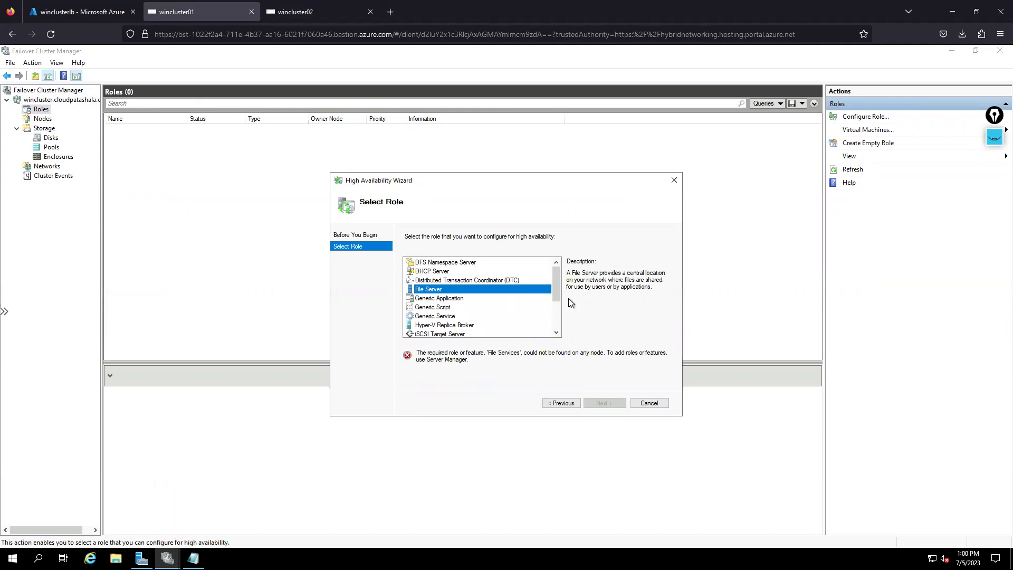
{"action": "left_click_drag", "start_coordinate": [558, 280], "coordinate": [556, 320]}
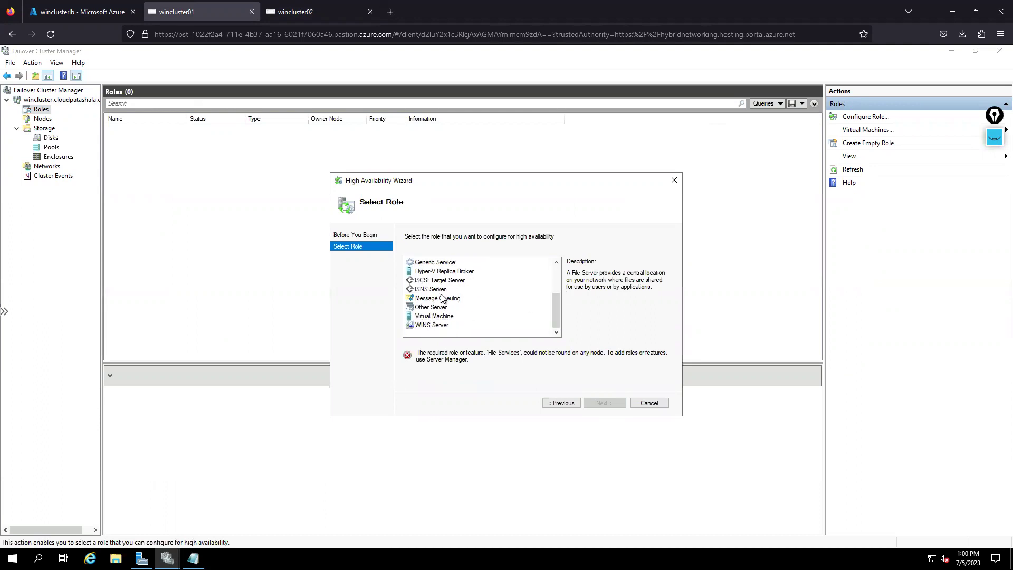
{"action": "left_click", "coordinate": [436, 265]}
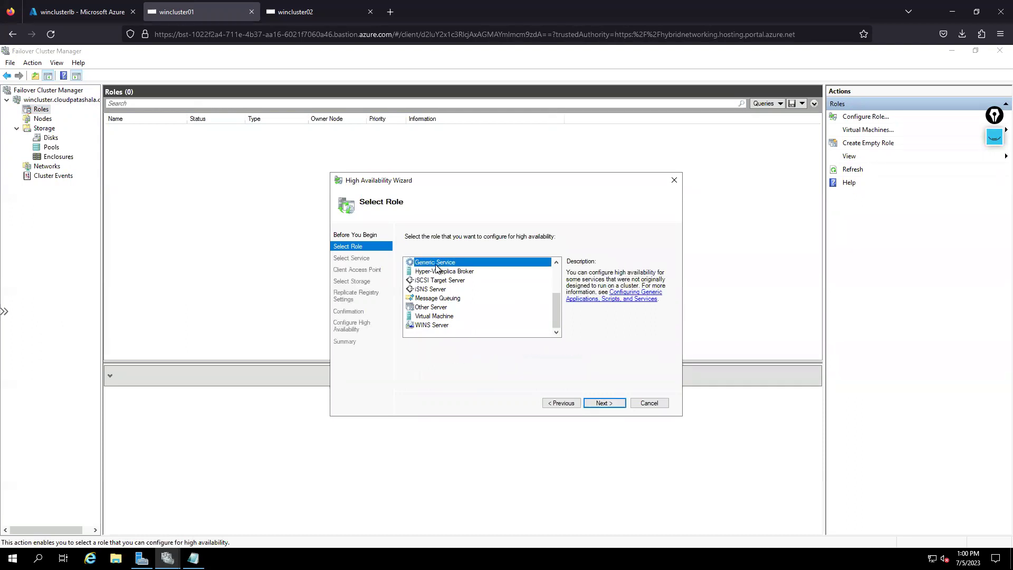
{"action": "left_click", "coordinate": [609, 401]}
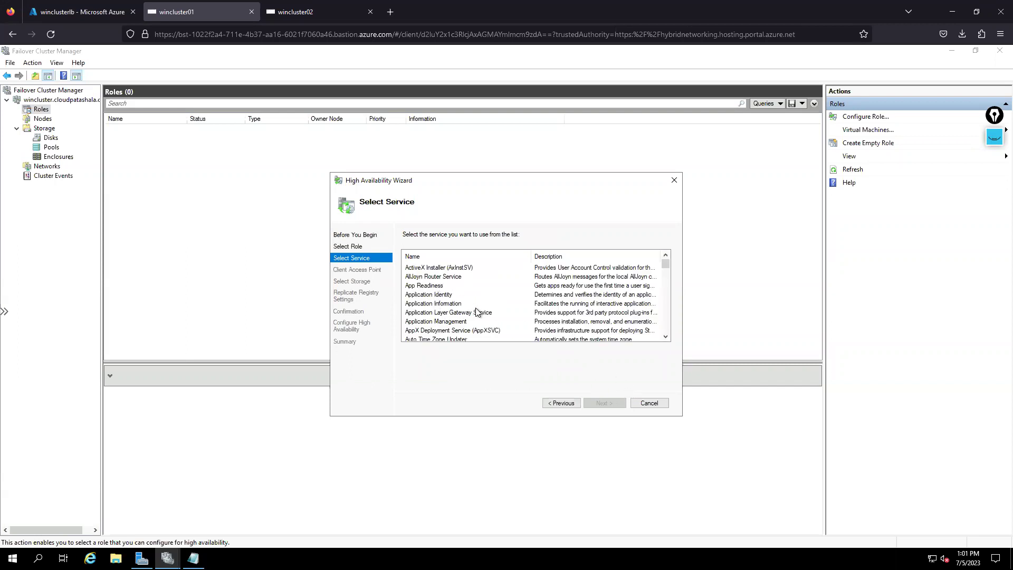
{"action": "scroll", "coordinate": [480, 319], "scroll_direction": "down", "scroll_amount": 1}
{"action": "scroll", "coordinate": [503, 336], "scroll_direction": "down", "scroll_amount": 5}
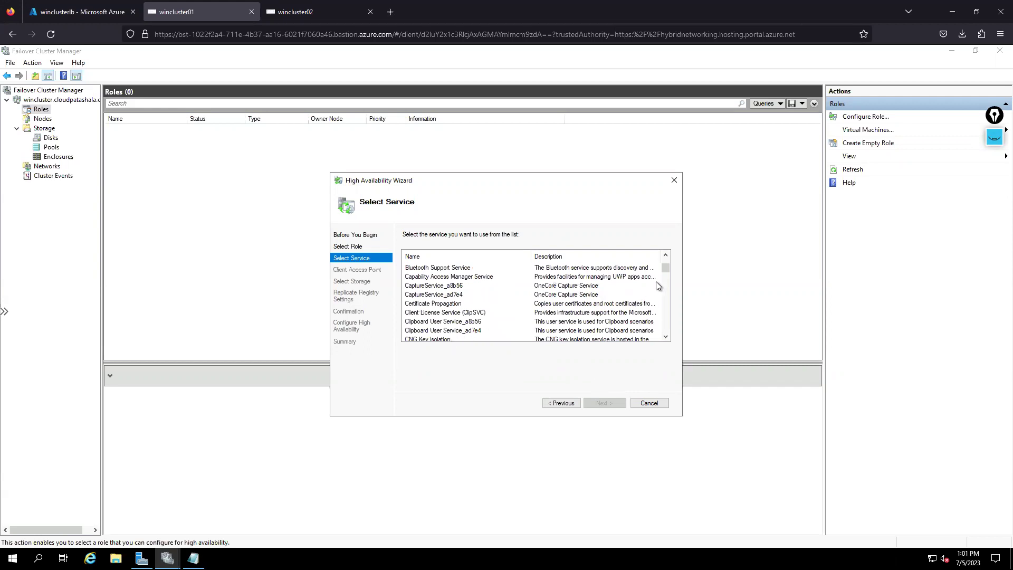
{"action": "scroll", "coordinate": [666, 267], "scroll_direction": "down", "scroll_amount": 5}
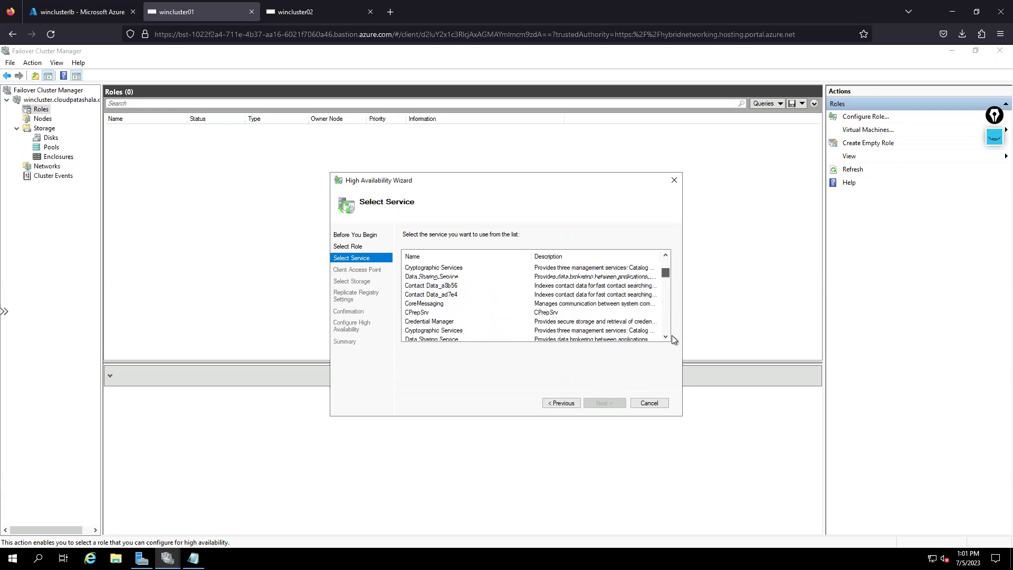
{"action": "scroll", "coordinate": [665, 312], "scroll_direction": "down", "scroll_amount": 20}
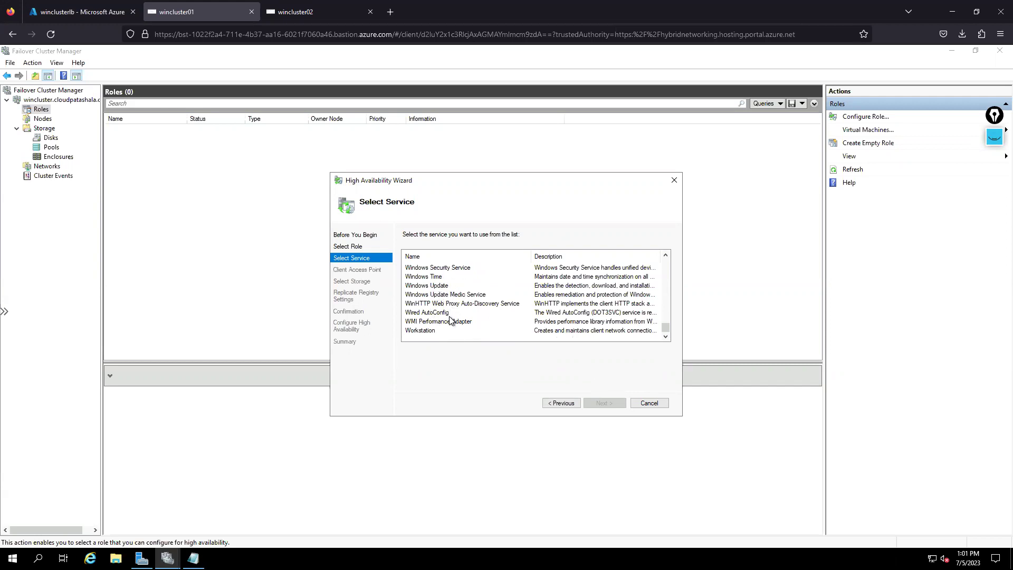
{"action": "scroll", "coordinate": [607, 303], "scroll_direction": "up", "scroll_amount": 1}
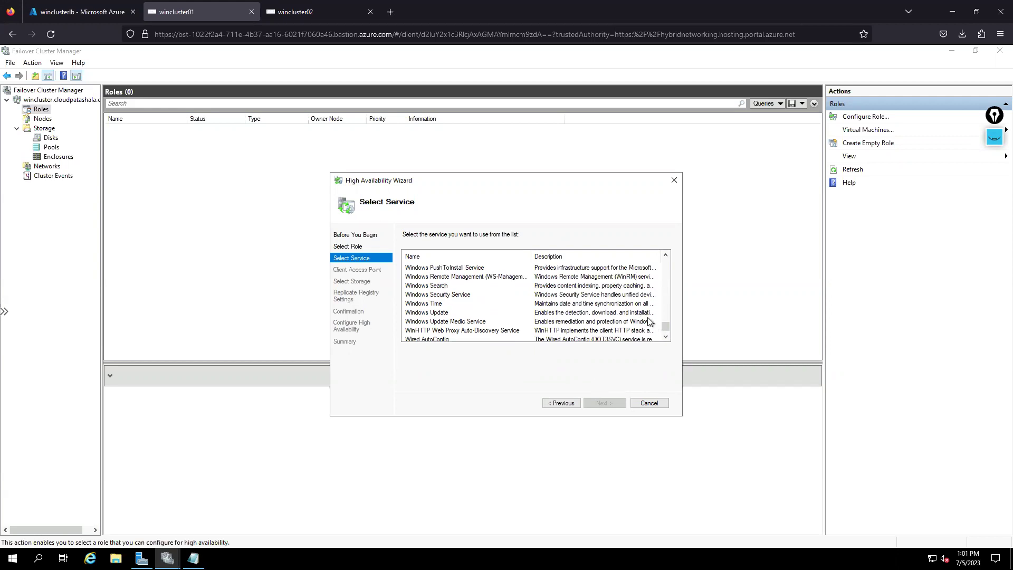
{"action": "left_click", "coordinate": [666, 271]}
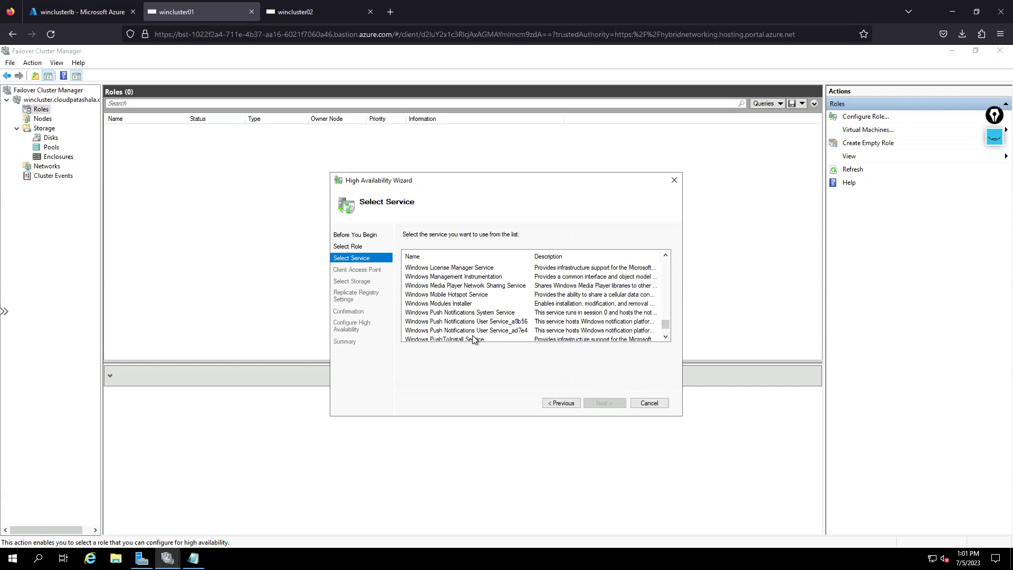
{"action": "left_click", "coordinate": [556, 404]}
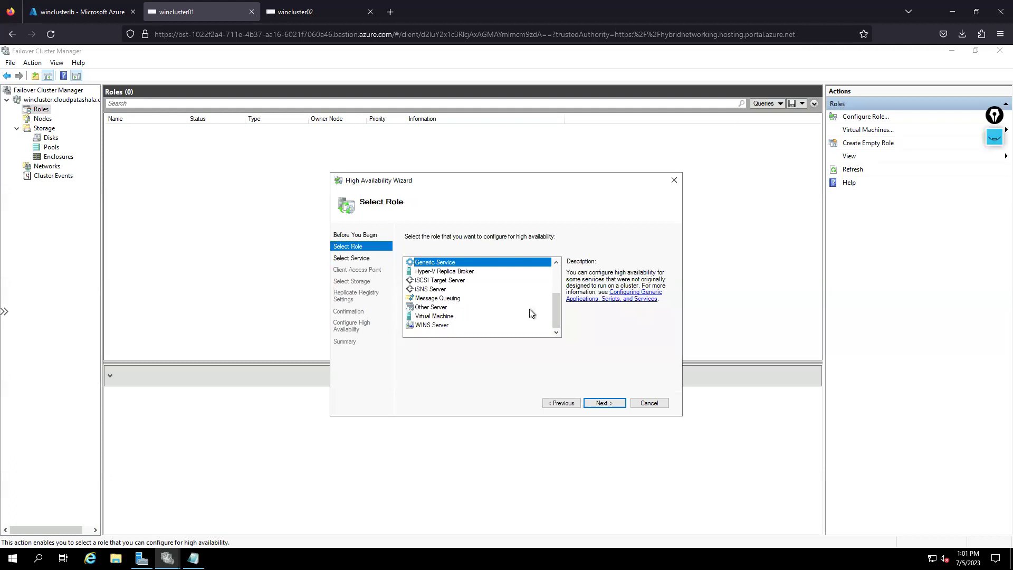
Choose Other Server as the role type and name the client access point clusterrole.
{"action": "left_click", "coordinate": [430, 310]}
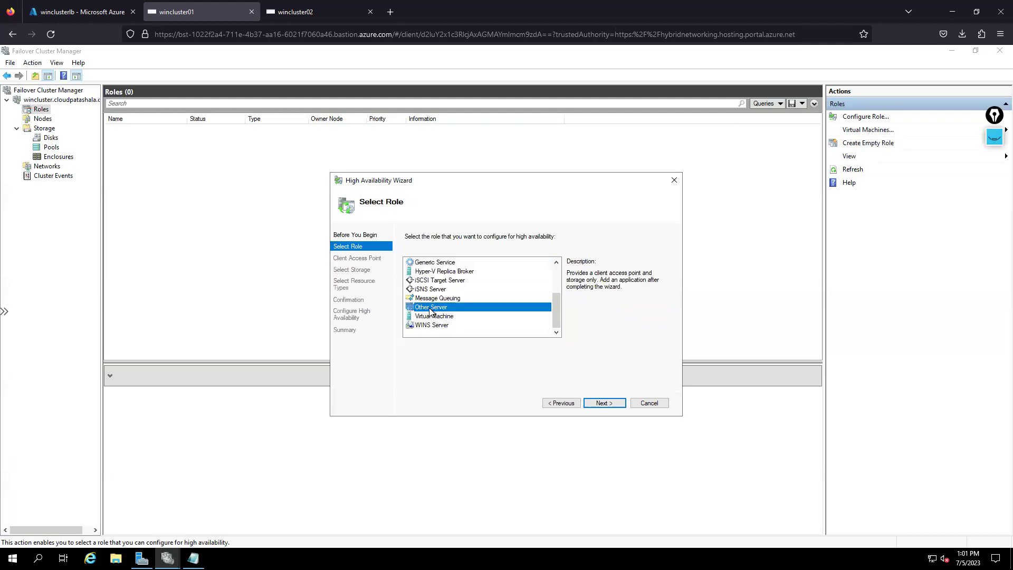
{"action": "left_click", "coordinate": [599, 404]}
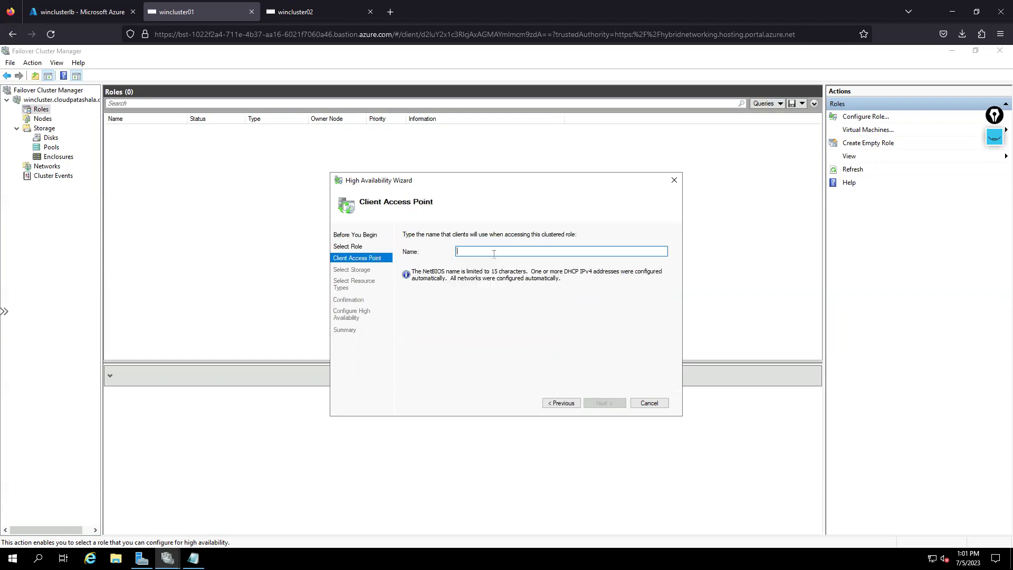
{"action": "type", "text": "clusterrole"}
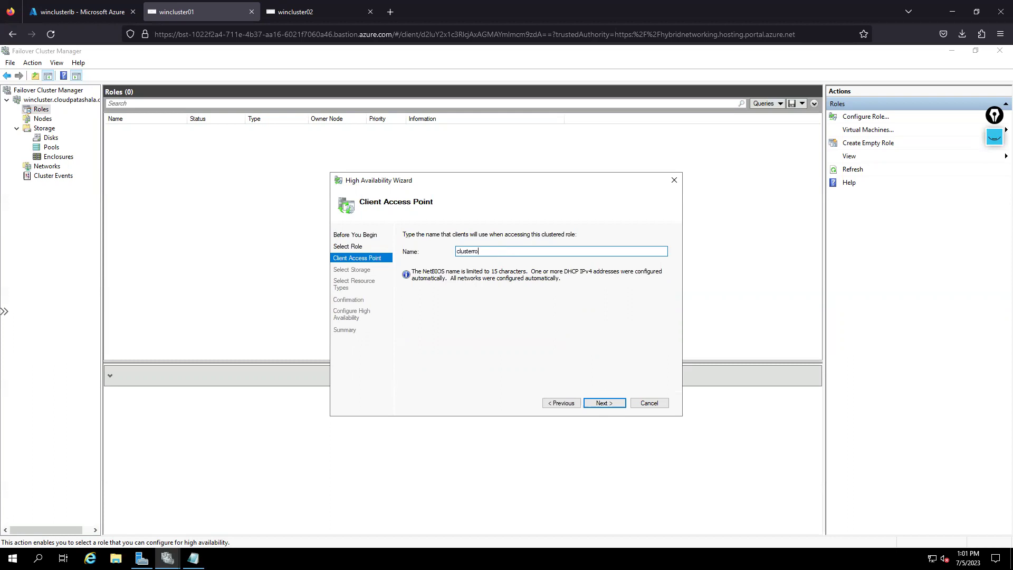
{"action": "left_click", "coordinate": [614, 403]}
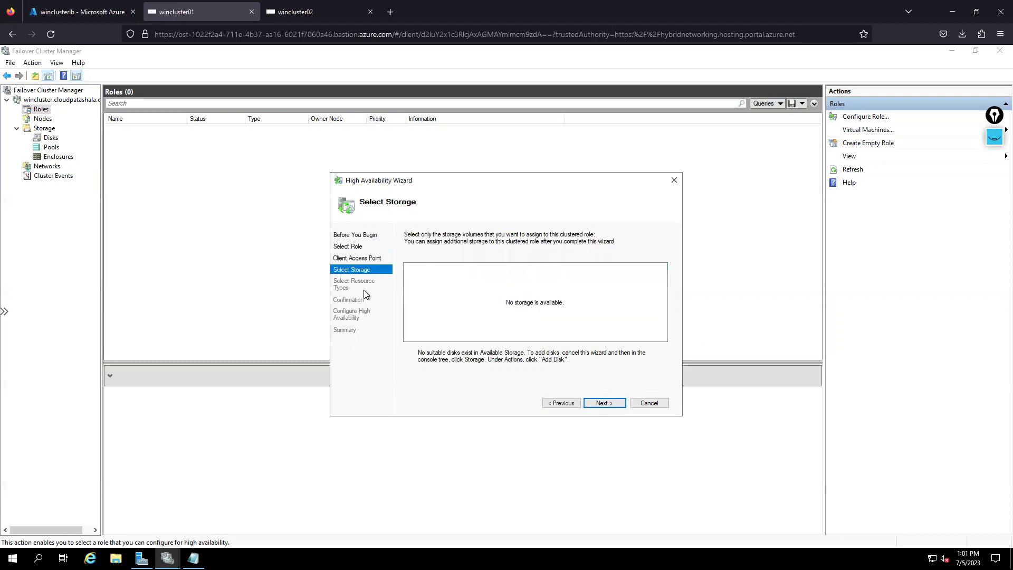
{"action": "left_click", "coordinate": [600, 404]}
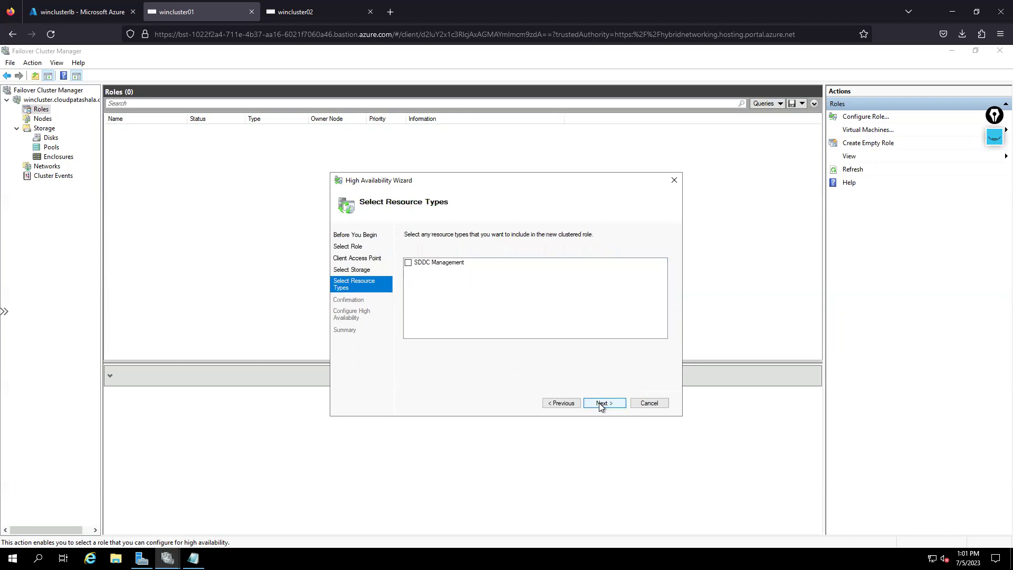
Include the SDDC Management resource type and finish creating the role.
{"action": "left_click", "coordinate": [554, 402]}
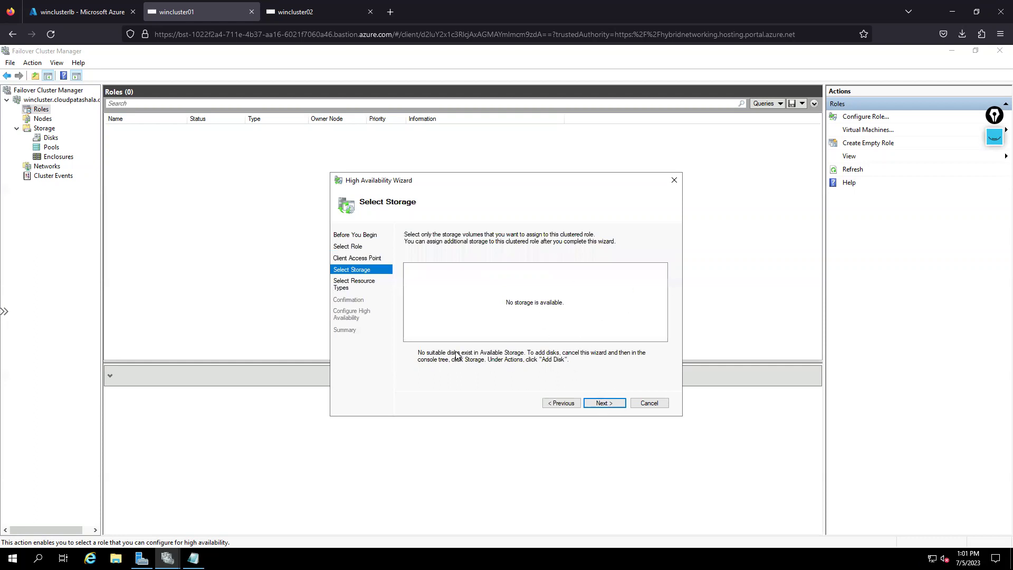
{"action": "left_click", "coordinate": [599, 404]}
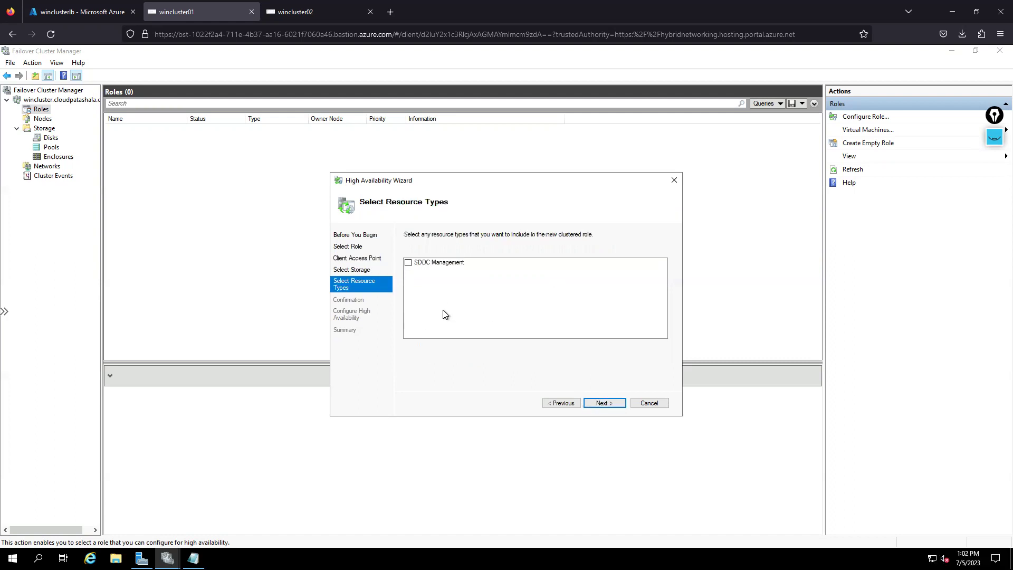
{"action": "left_click", "coordinate": [408, 263]}
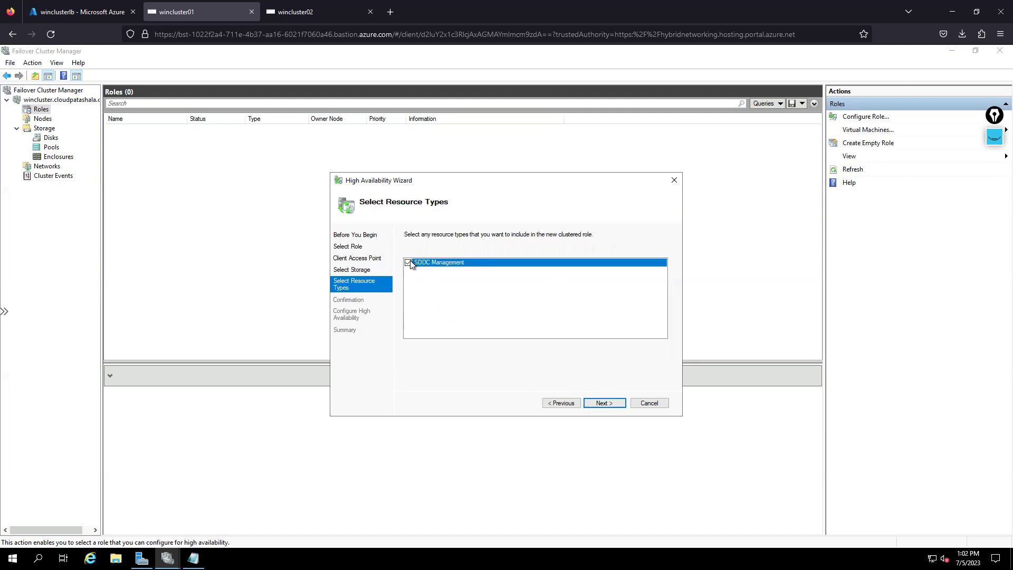
{"action": "left_click", "coordinate": [599, 404]}
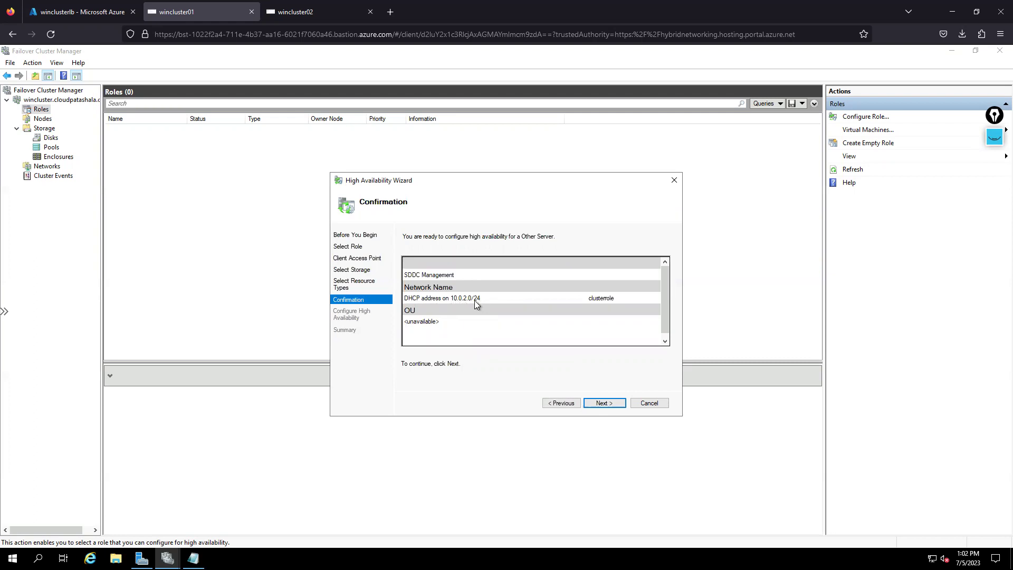
{"action": "left_click", "coordinate": [603, 404]}
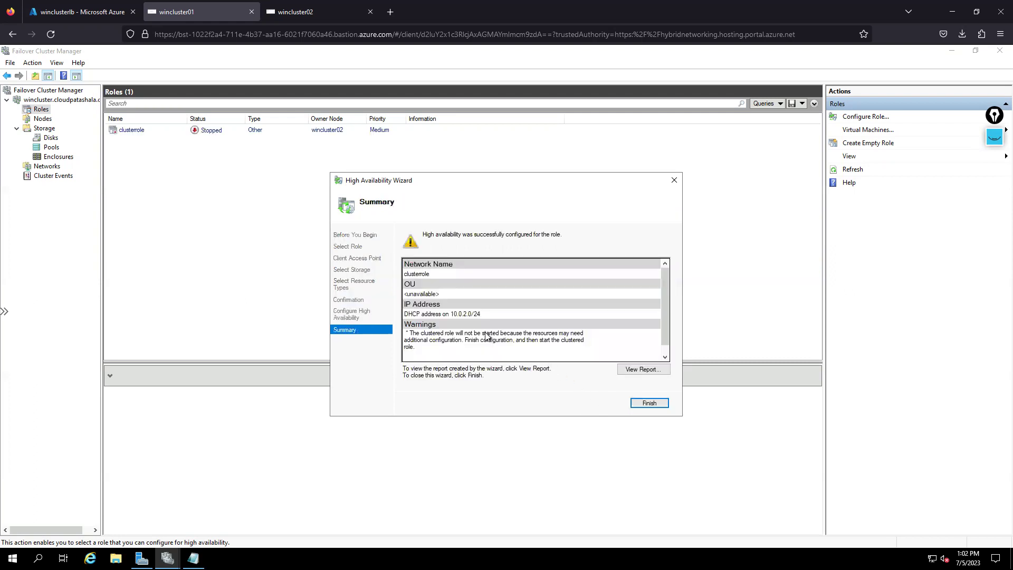
{"action": "left_click", "coordinate": [649, 403]}
{"action": "right_click", "coordinate": [223, 131]}
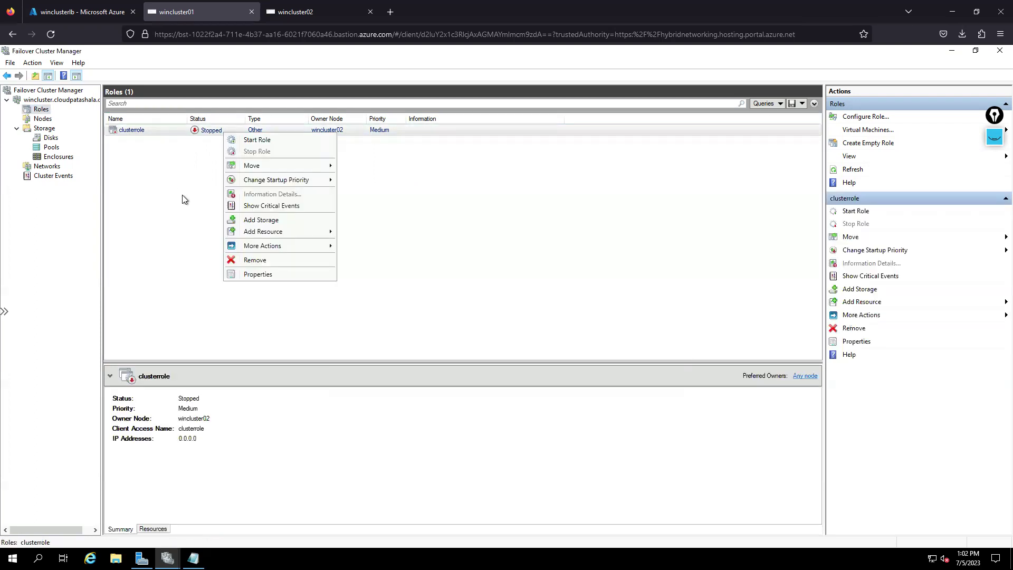
{"action": "left_click", "coordinate": [172, 128]}
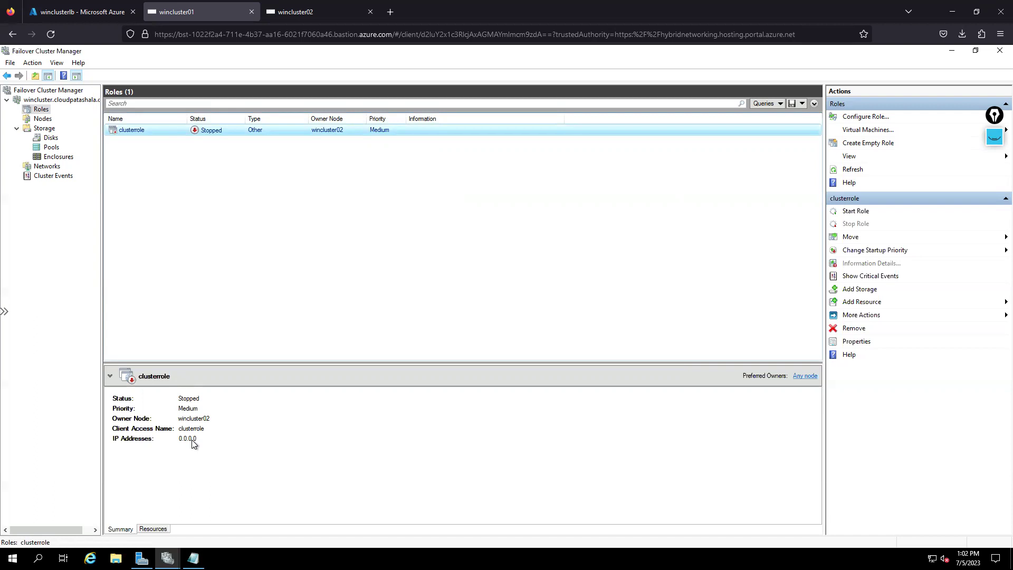
{"action": "right_click", "coordinate": [223, 131]}
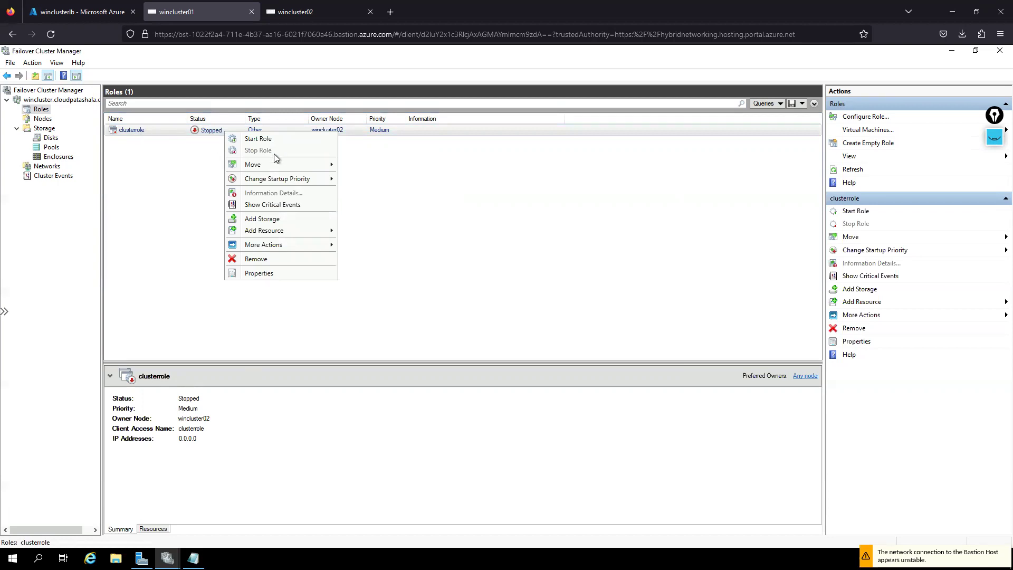
{"action": "left_click", "coordinate": [257, 275]}
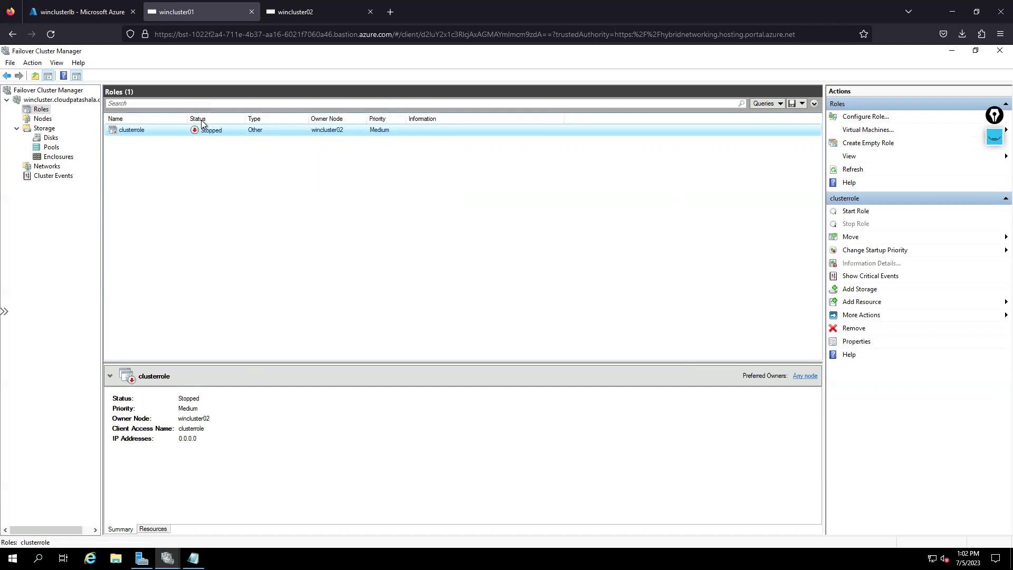
{"action": "right_click", "coordinate": [172, 128]}
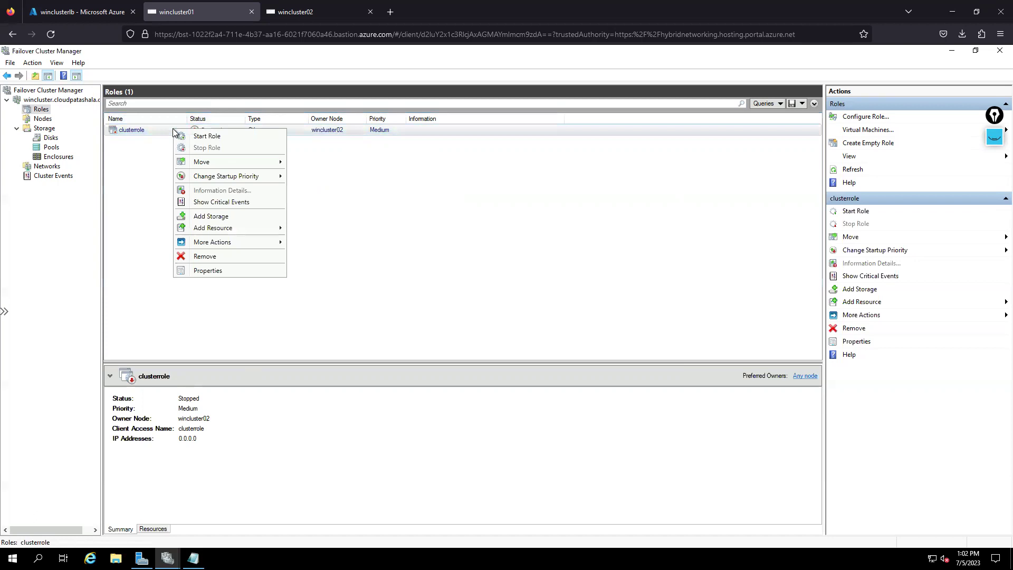
{"action": "left_click", "coordinate": [203, 270]}
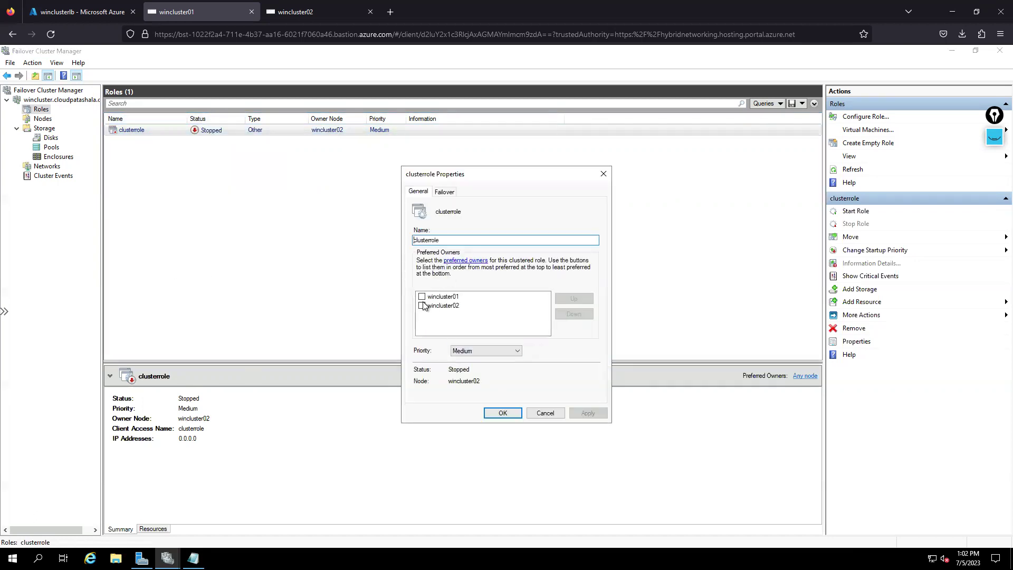
{"action": "left_click", "coordinate": [421, 297]}
{"action": "left_click", "coordinate": [422, 305]}
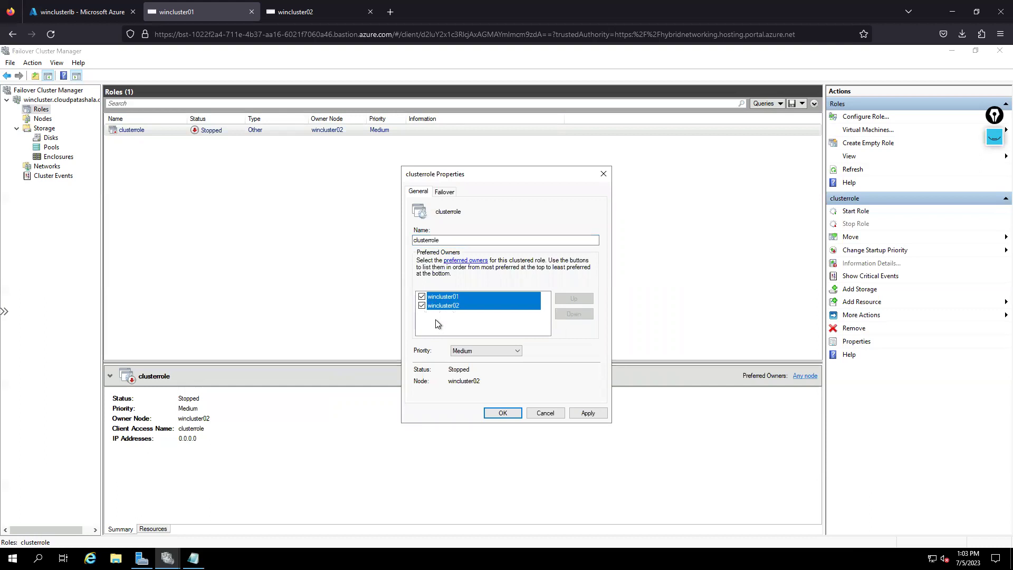
{"action": "left_click", "coordinate": [445, 193]}
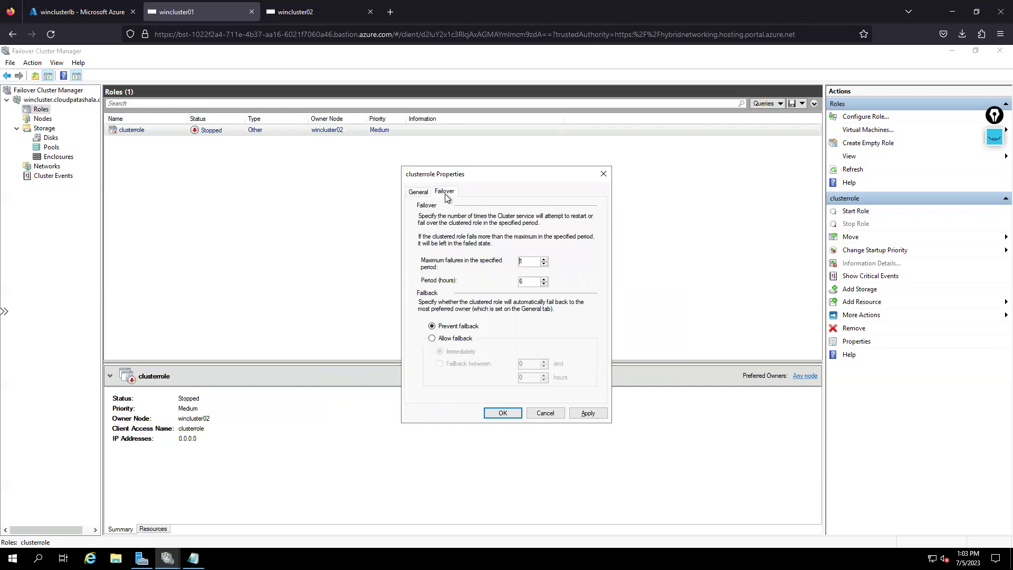
{"action": "left_click", "coordinate": [603, 174]}
{"action": "left_click", "coordinate": [139, 442]}
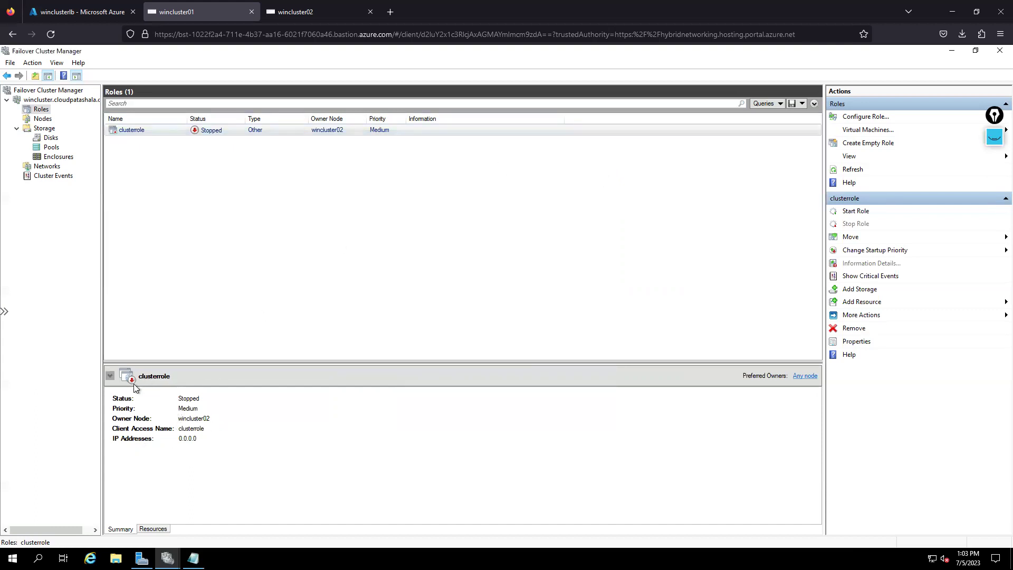
{"action": "left_click", "coordinate": [149, 132]}
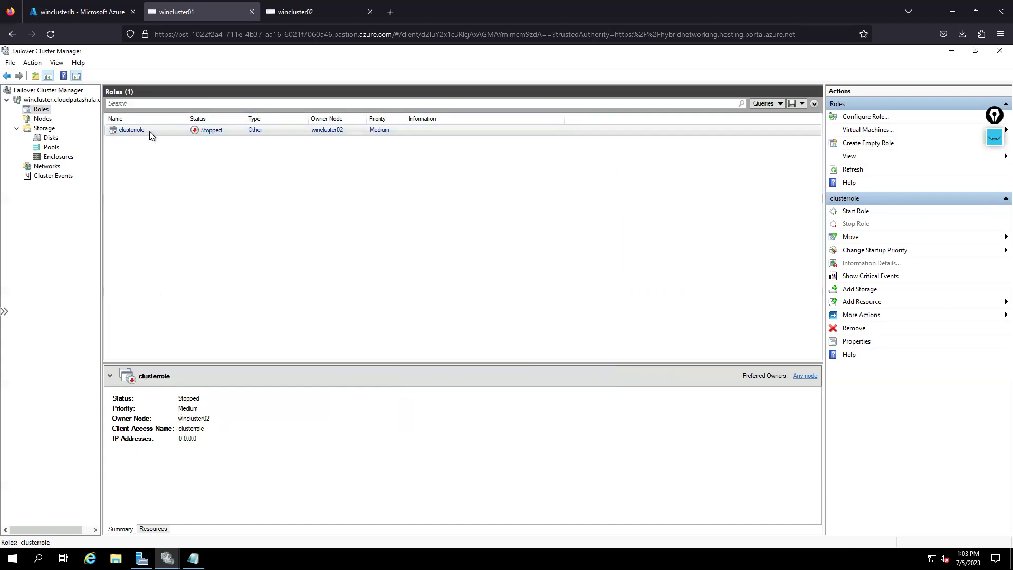
{"action": "right_click", "coordinate": [262, 135]}
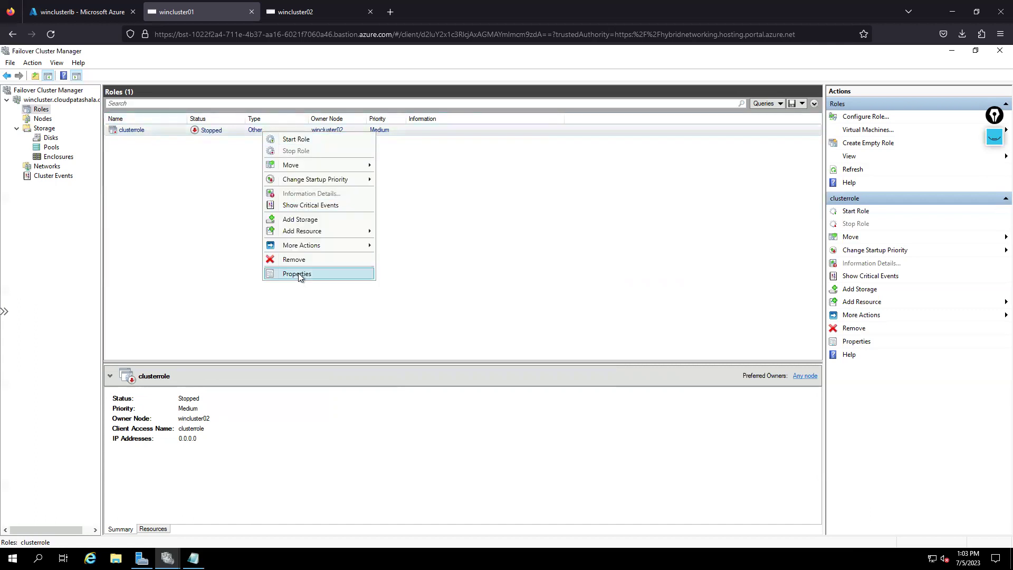
{"action": "left_click", "coordinate": [297, 274]}
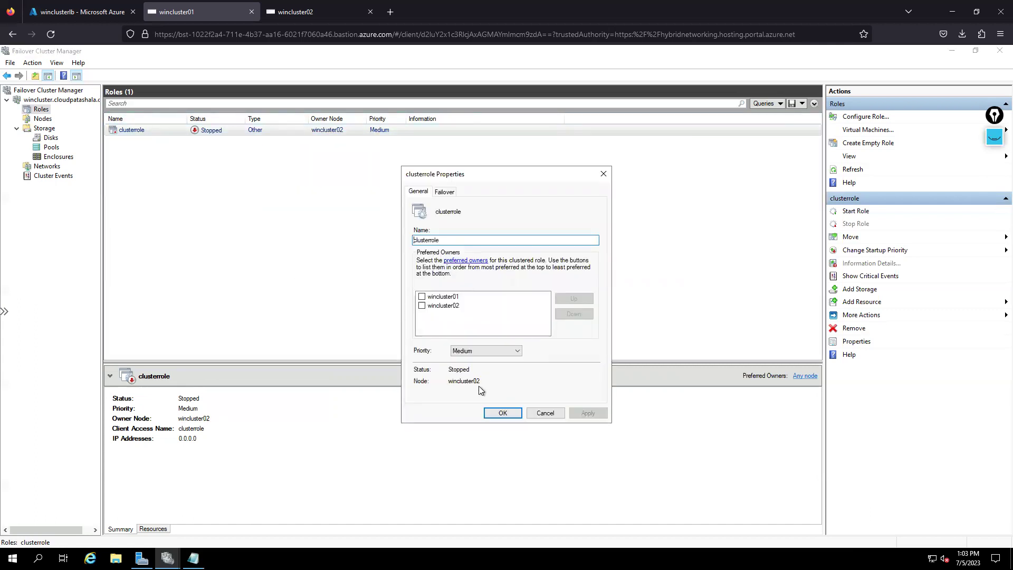
{"action": "left_click", "coordinate": [444, 192]}
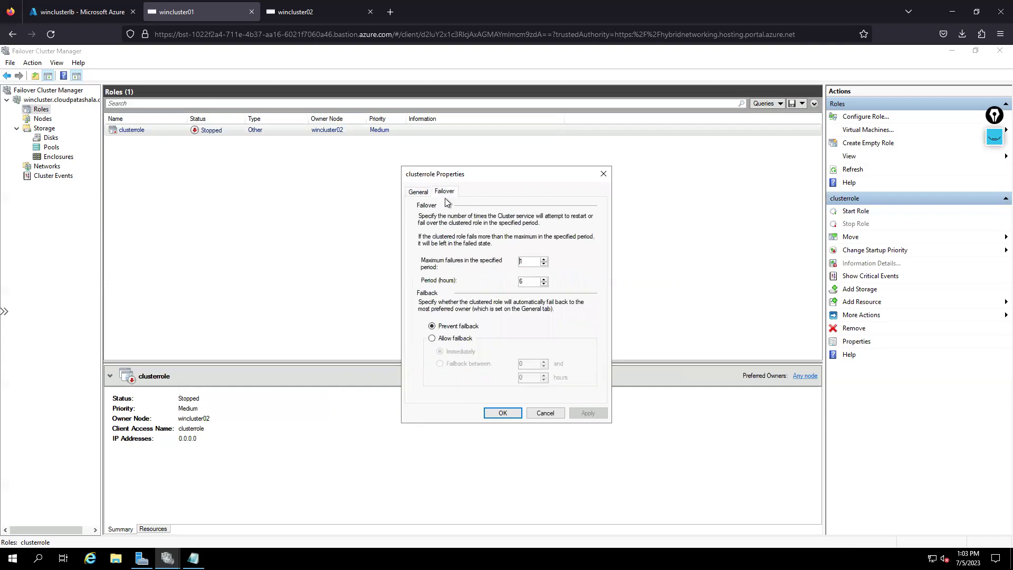
{"action": "left_click", "coordinate": [604, 174]}
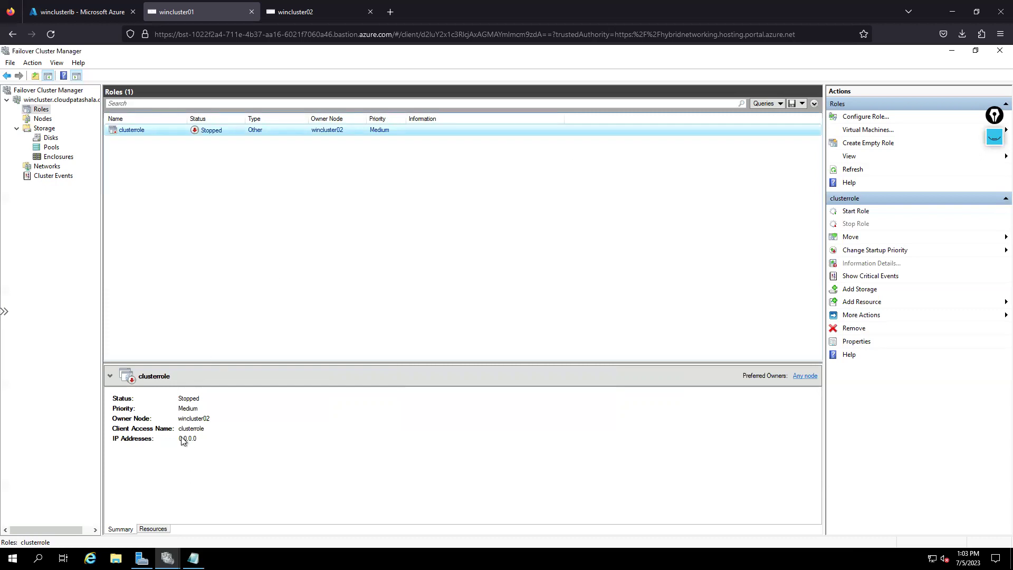
Open the Properties of clusterrole's IP Address resource.
{"action": "left_click", "coordinate": [148, 529]}
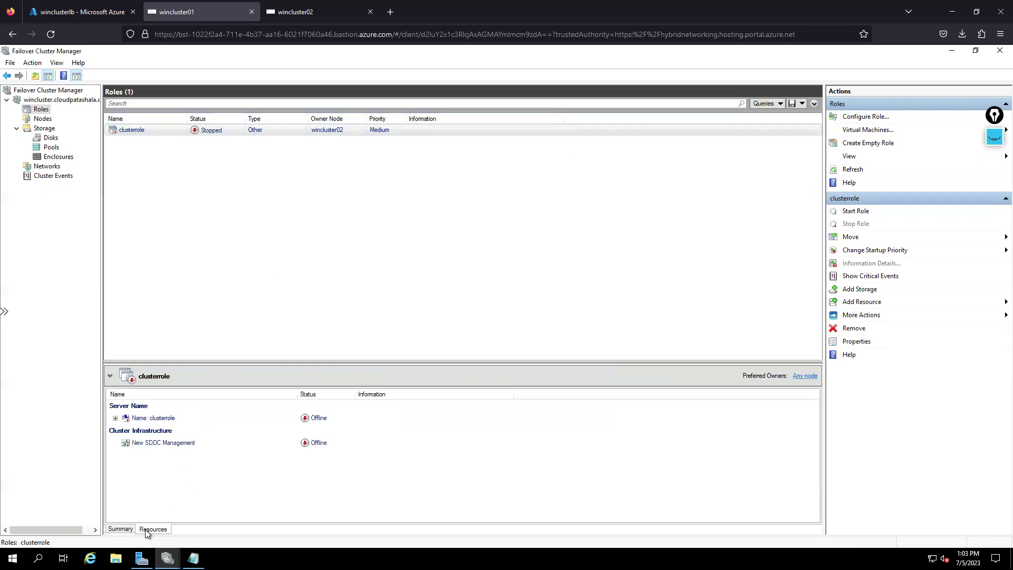
{"action": "left_click", "coordinate": [156, 444]}
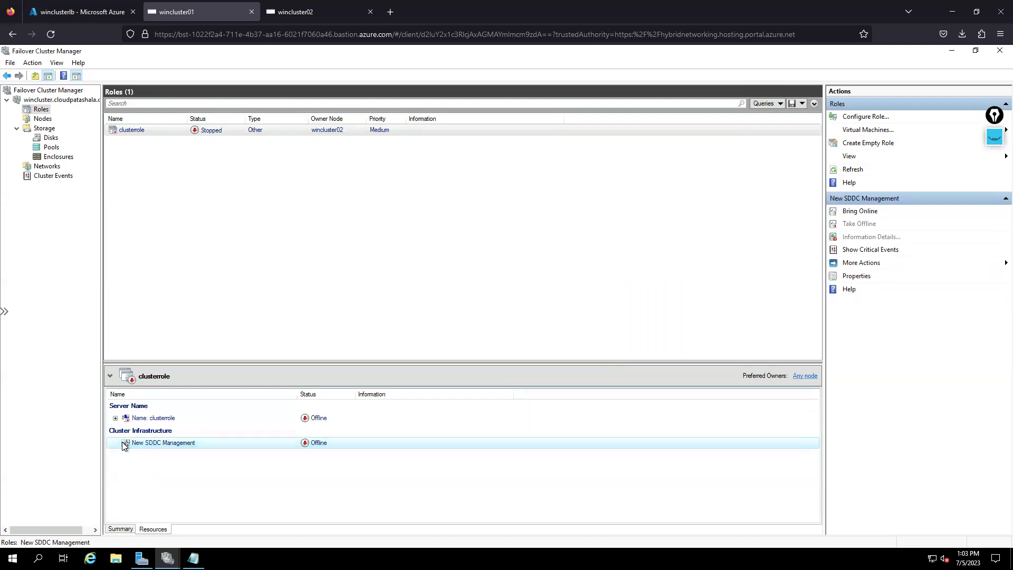
{"action": "right_click", "coordinate": [180, 443]}
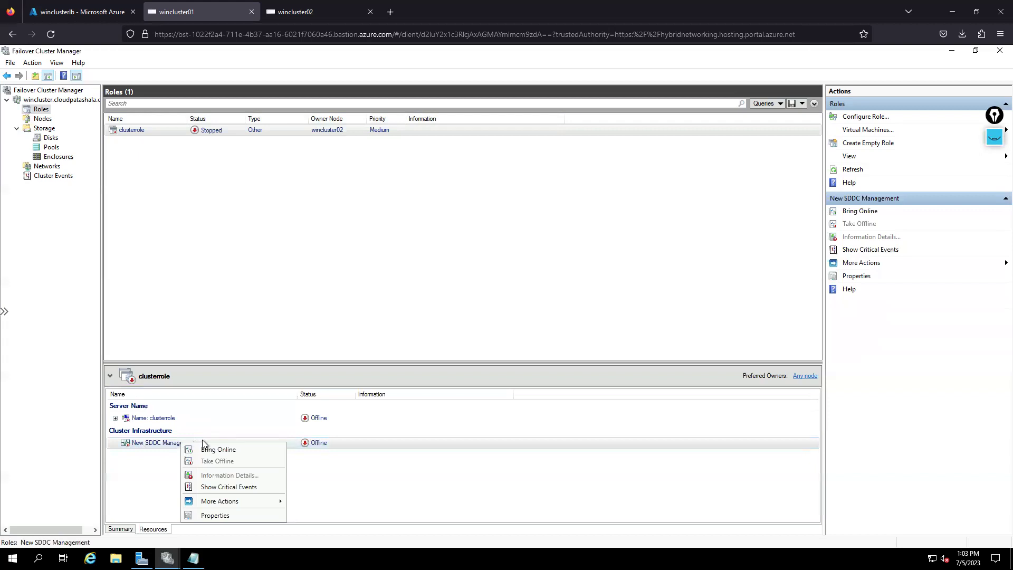
{"action": "left_click", "coordinate": [115, 418]}
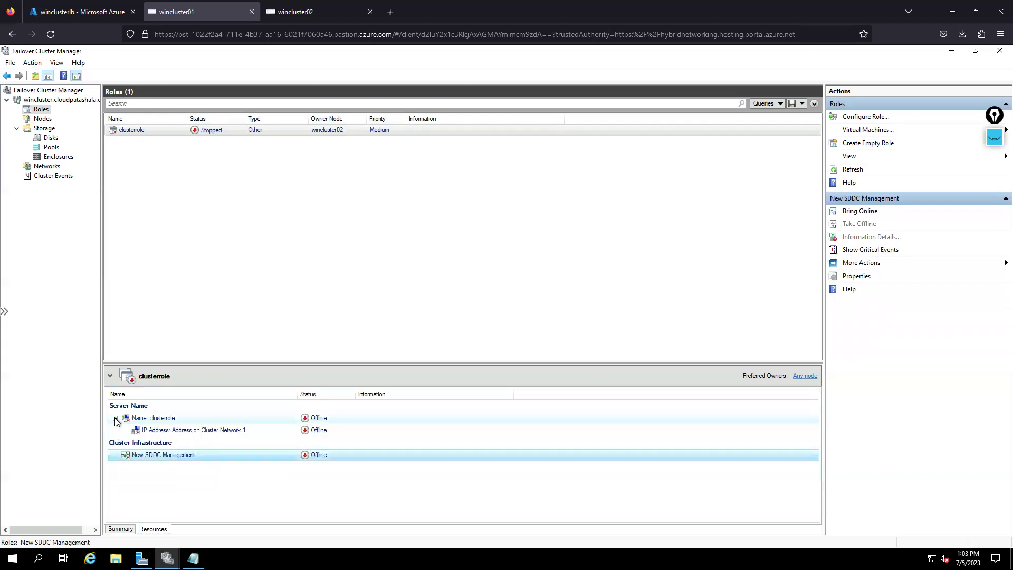
{"action": "left_click", "coordinate": [205, 433]}
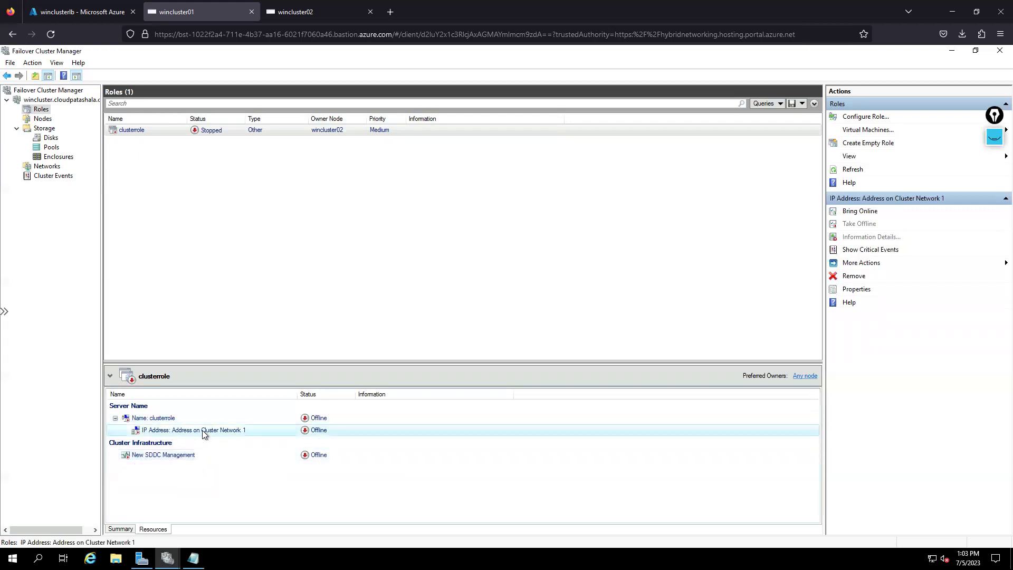
{"action": "right_click", "coordinate": [204, 432]}
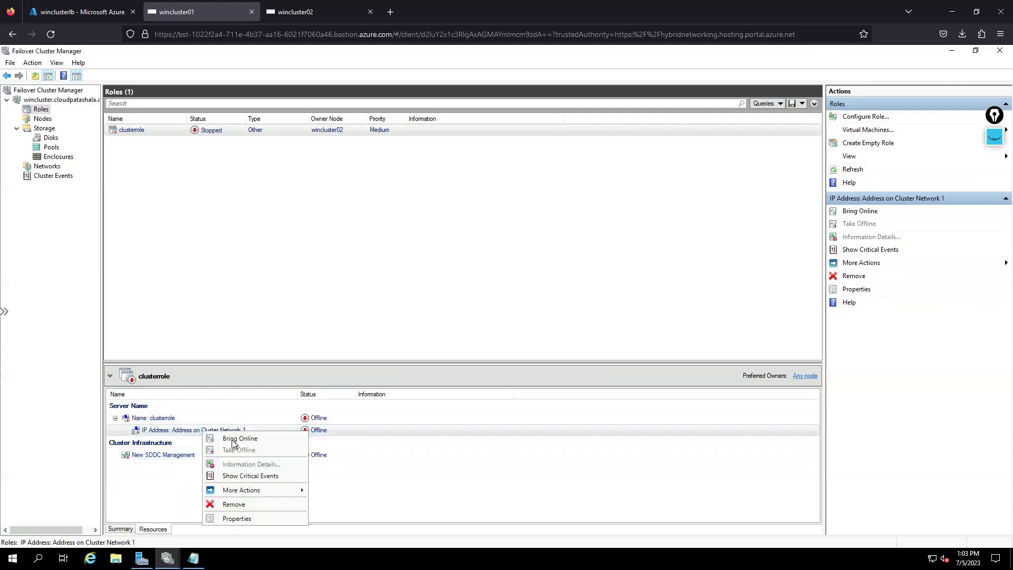
{"action": "left_click", "coordinate": [244, 519]}
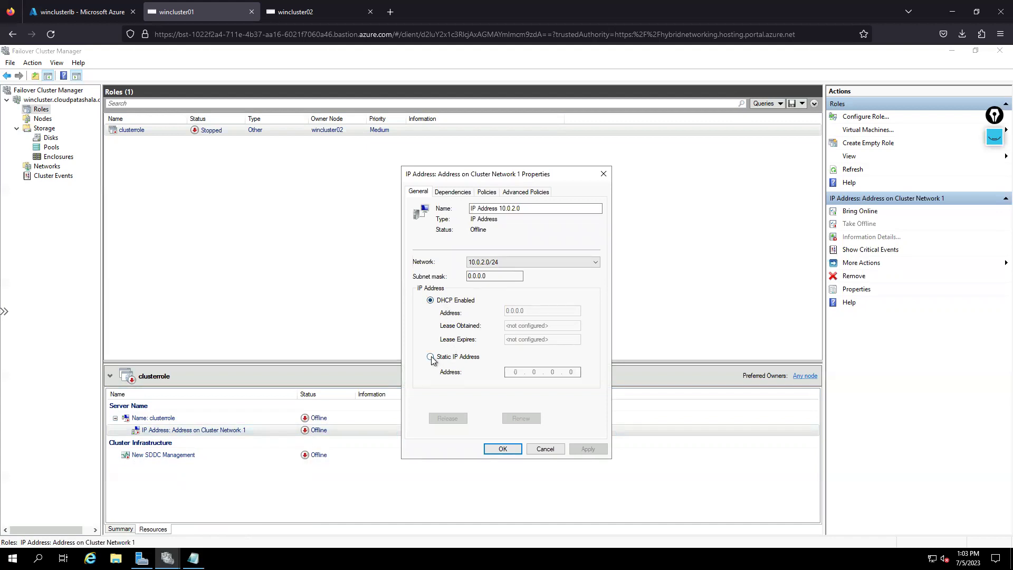
Set the IP address to static 10.0.2.7, matching the load balancer frontend lbip.
{"action": "left_click", "coordinate": [431, 357]}
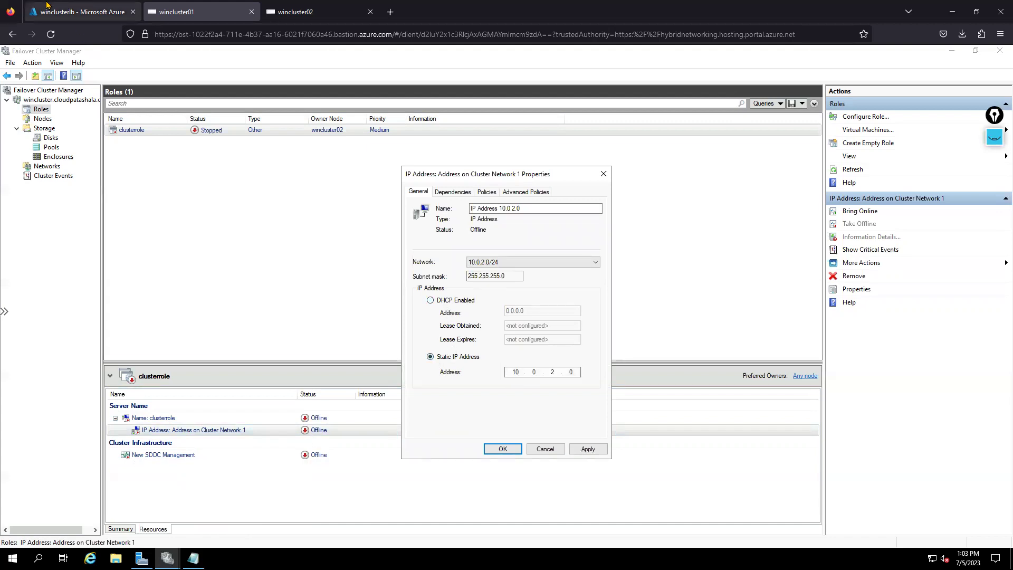
{"action": "left_click", "coordinate": [47, 7]}
{"action": "left_click", "coordinate": [80, 266]}
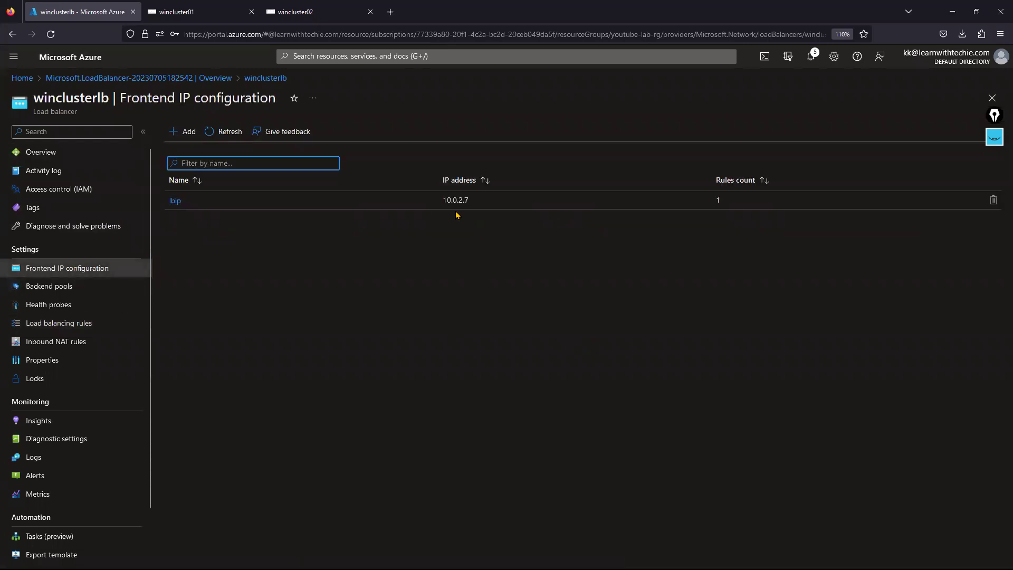
{"action": "left_click", "coordinate": [201, 12]}
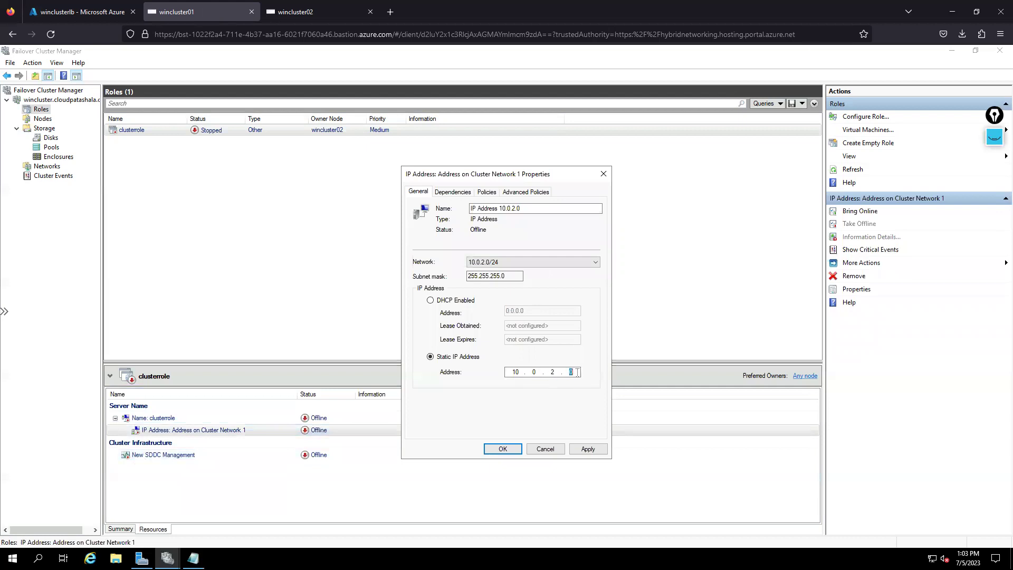
{"action": "type", "text": "7"}
{"action": "left_click", "coordinate": [505, 447]}
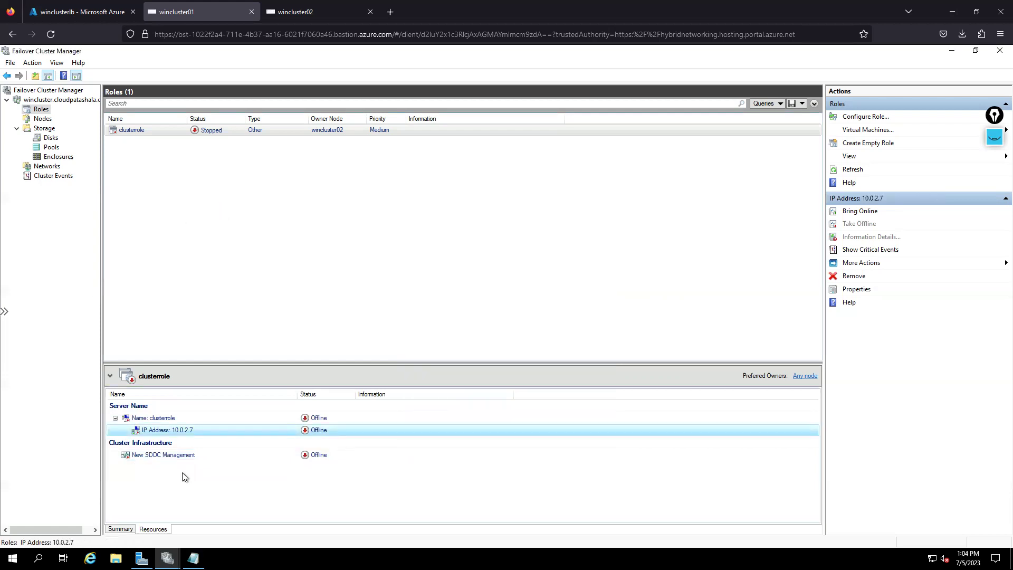
Bring IP address 10.0.2.7 online, start clusterrole, and confirm it runs on wincluster02.
{"action": "right_click", "coordinate": [173, 432]}
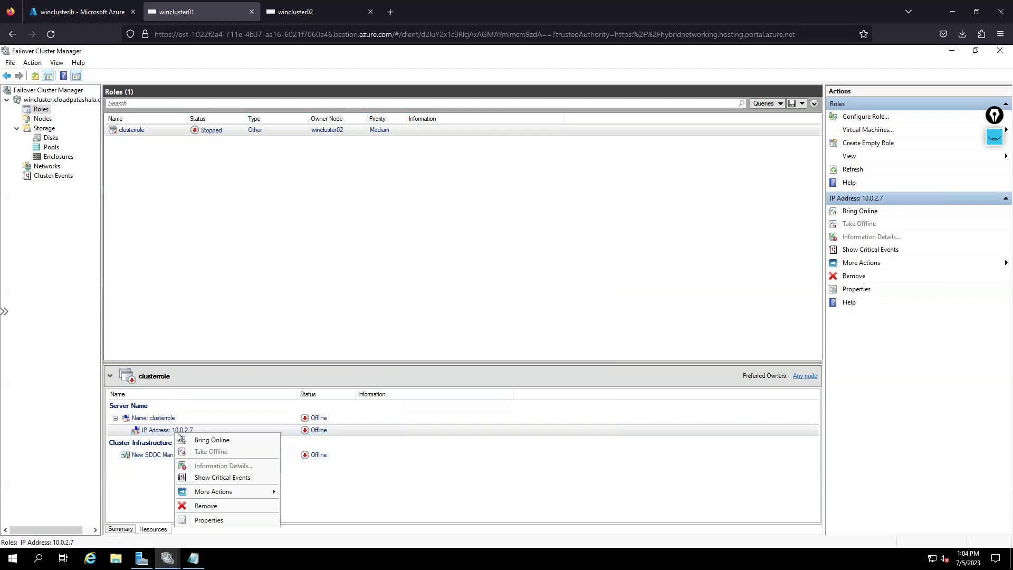
{"action": "left_click", "coordinate": [224, 443]}
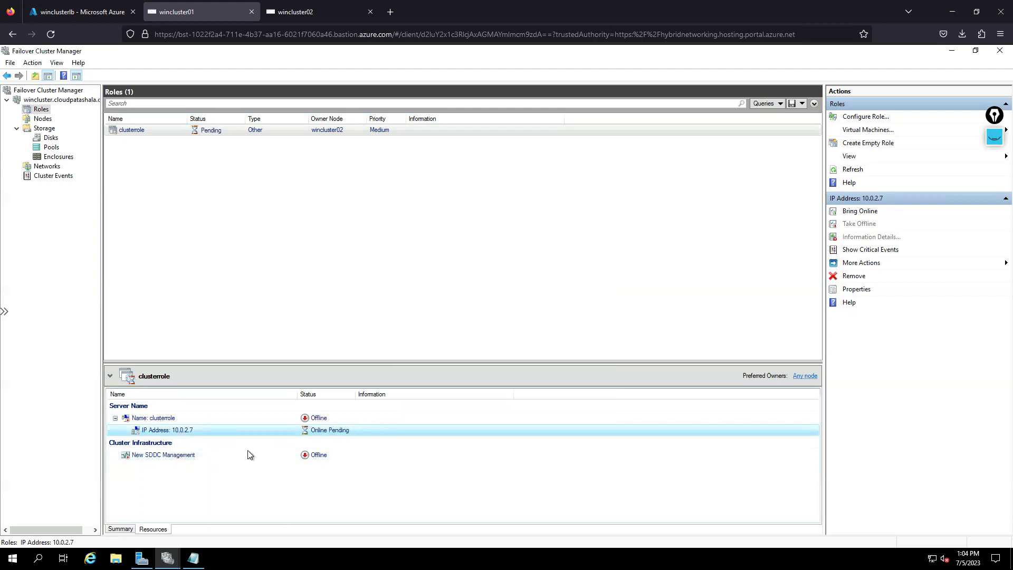
{"action": "right_click", "coordinate": [213, 132]}
{"action": "left_click", "coordinate": [235, 140]}
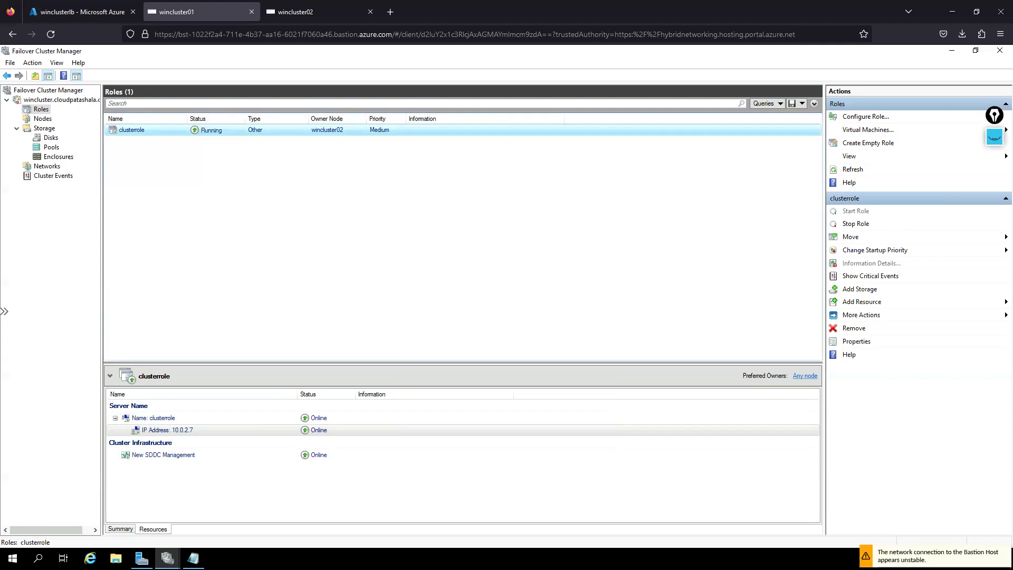
{"action": "left_click", "coordinate": [291, 6]}
{"action": "left_click", "coordinate": [215, 6]}
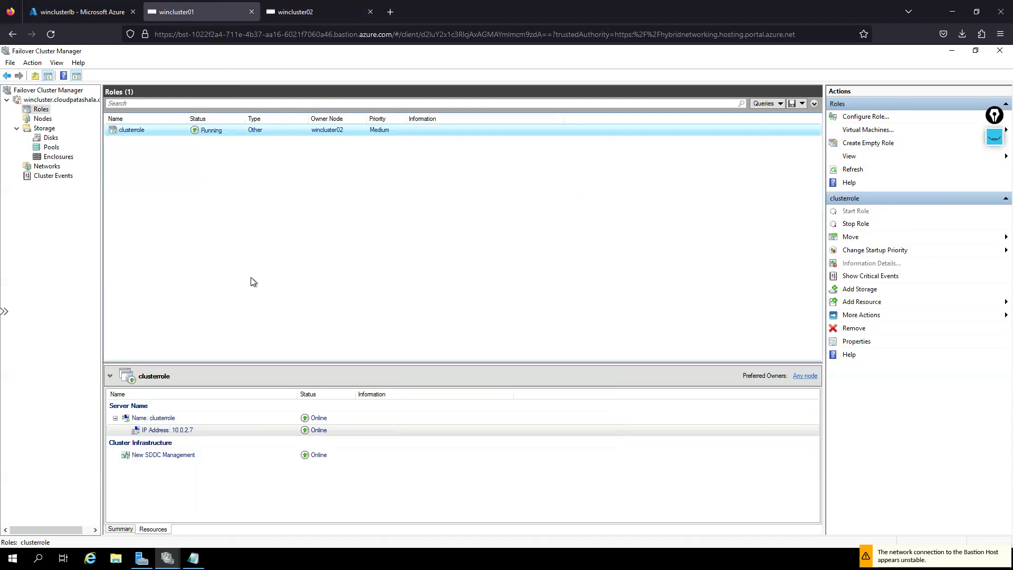